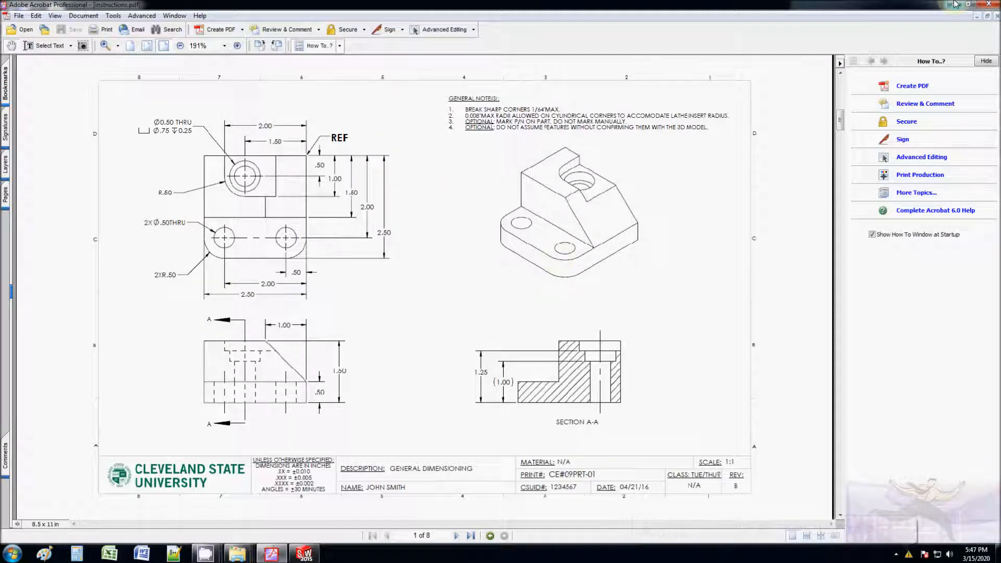
Open the part file start.sldprt in SolidWorks and inspect the model.
{"action": "left_click", "coordinate": [955, 4]}
{"action": "double_click", "coordinate": [901, 82]}
{"action": "double_click", "coordinate": [897, 72]}
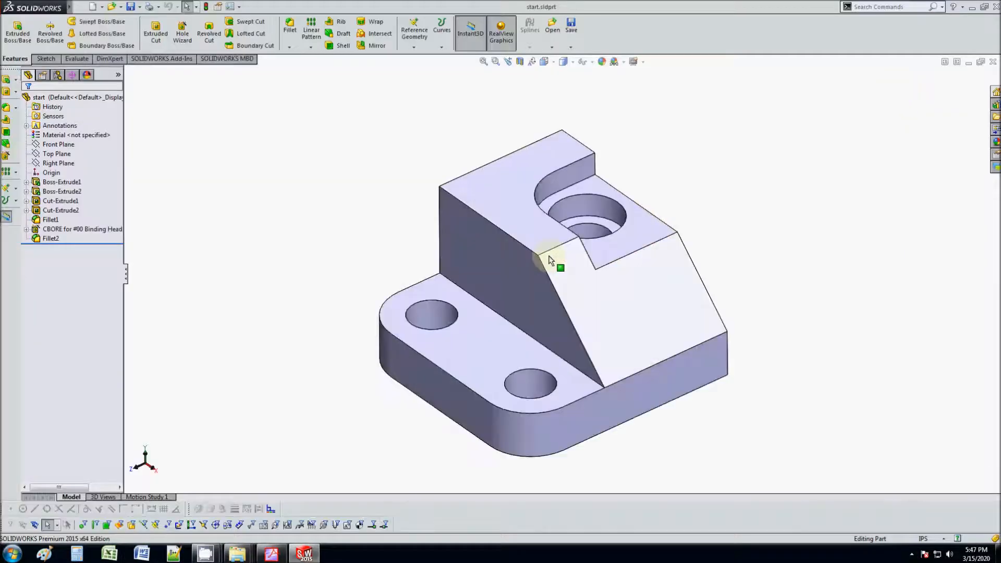
{"action": "middle_click_drag", "start_coordinate": [621, 350], "coordinate": [604, 370]}
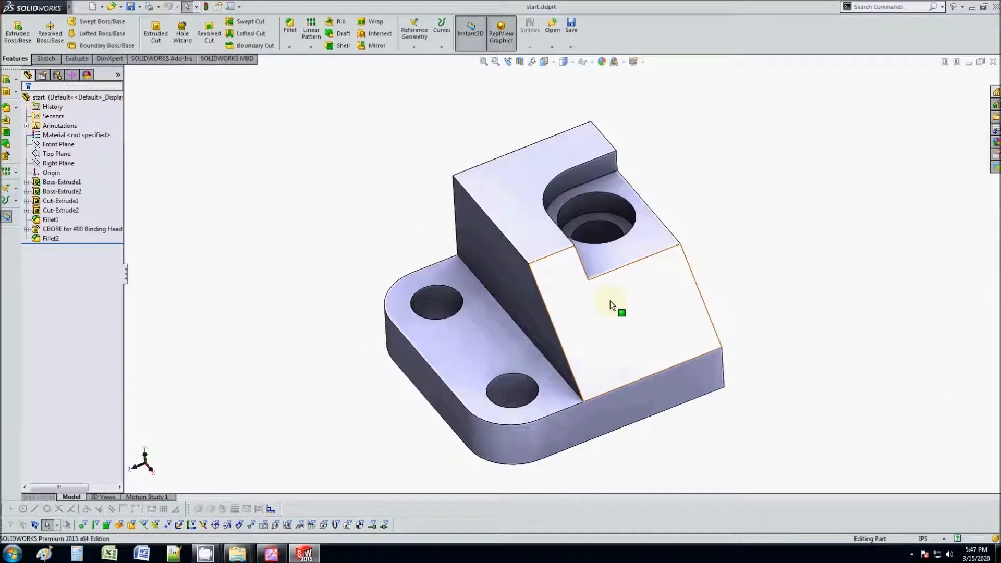
Review the PDF instructions on creating a new drawing and selecting the template sheet format.
{"action": "left_click", "coordinate": [971, 7]}
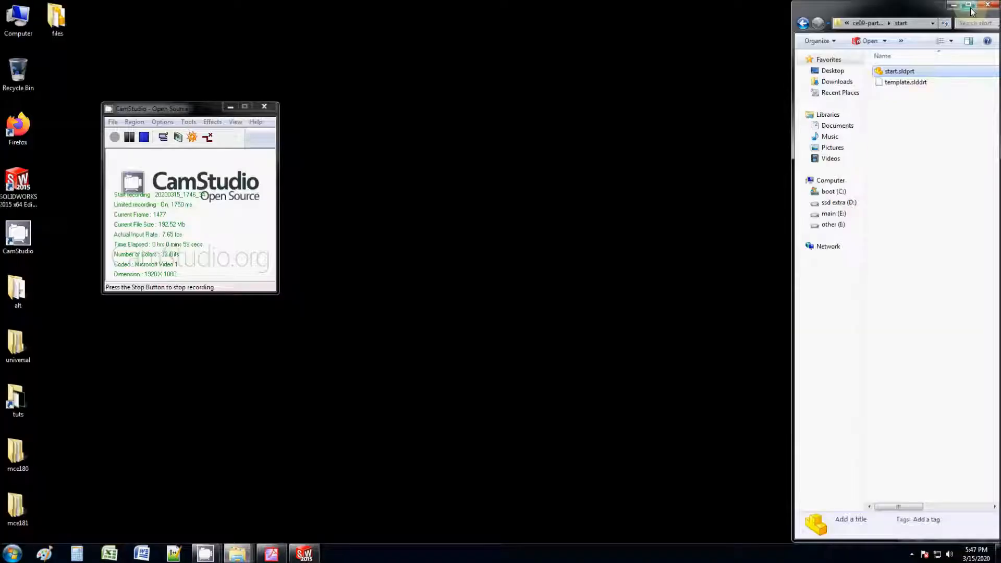
{"action": "left_click", "coordinate": [902, 83]}
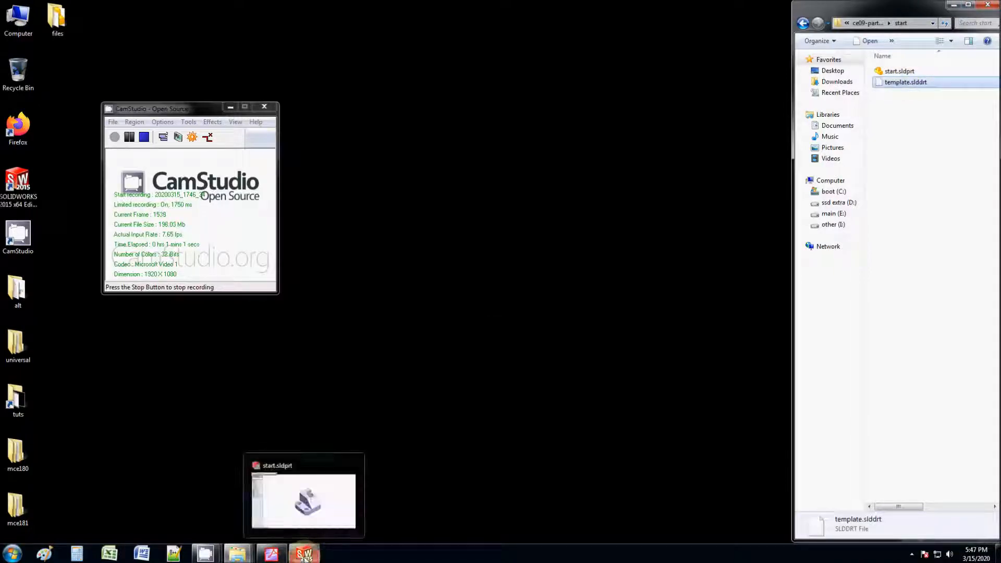
{"action": "left_click", "coordinate": [304, 555]}
{"action": "left_click", "coordinate": [271, 553]}
{"action": "scroll", "coordinate": [358, 370], "scroll_direction": "down", "scroll_amount": 10}
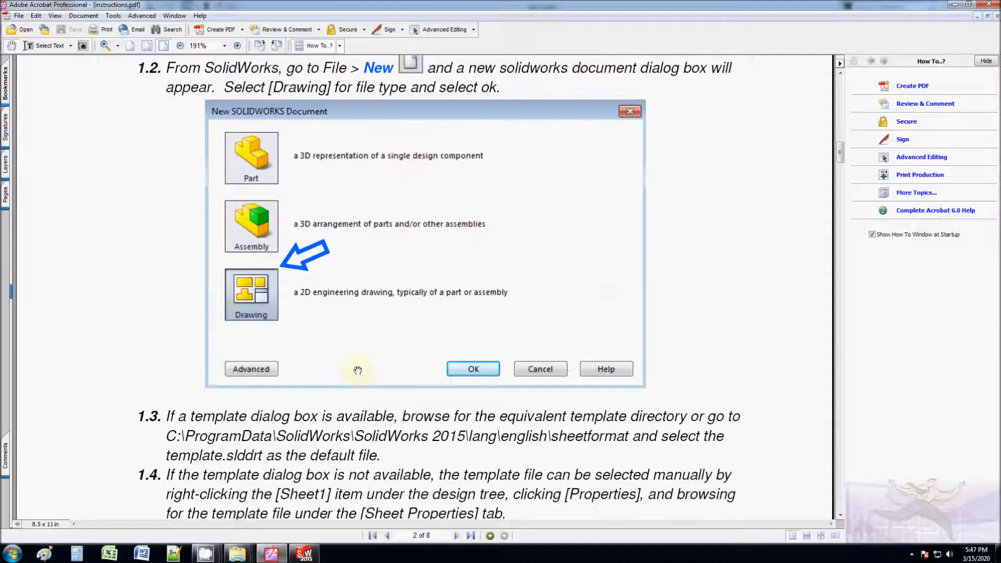
{"action": "scroll", "coordinate": [357, 370], "scroll_direction": "up", "scroll_amount": 3}
{"action": "left_click", "coordinate": [954, 4]}
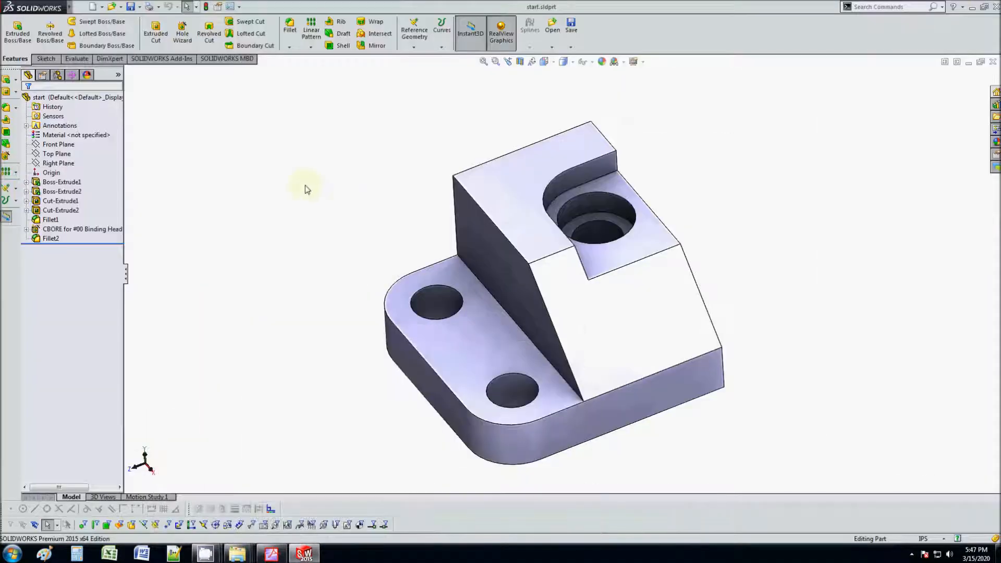
Create a new Drawing document.
{"action": "left_click", "coordinate": [80, 7]}
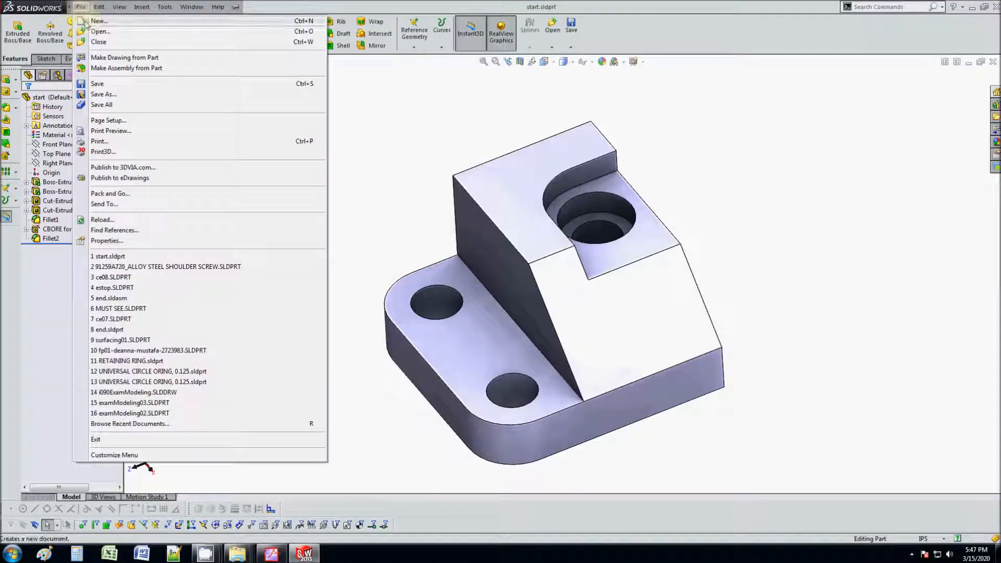
{"action": "left_click", "coordinate": [85, 23]}
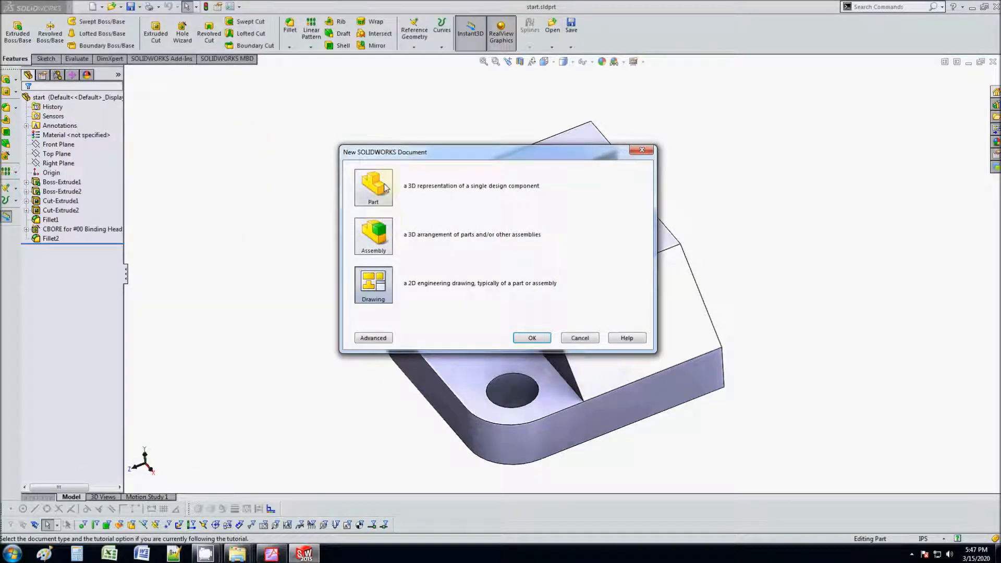
{"action": "left_click", "coordinate": [531, 338]}
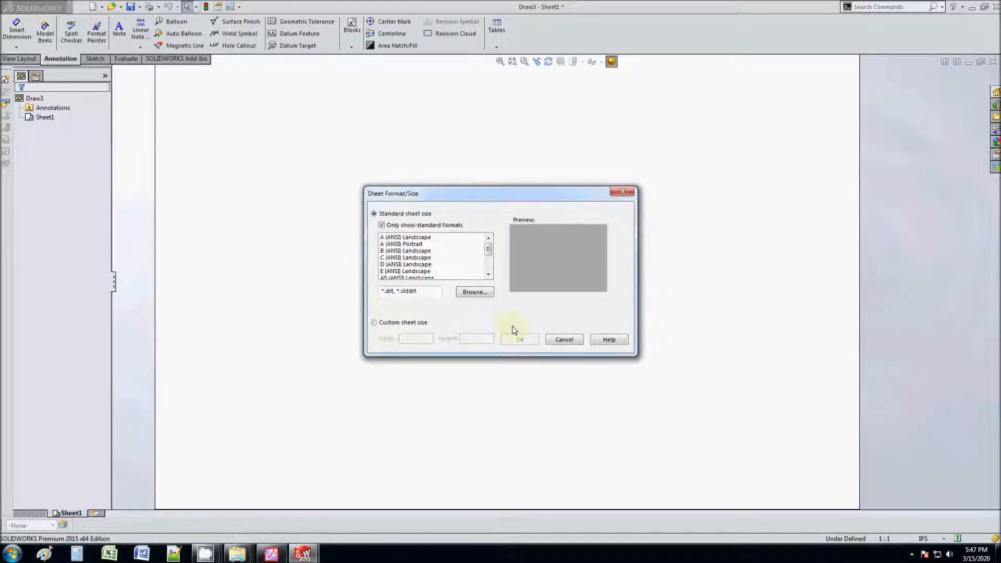
Apply template.slddrt from the SOLIDWORKS 2015 sheetformat folder as the drawing's sheet format.
{"action": "left_click", "coordinate": [488, 266]}
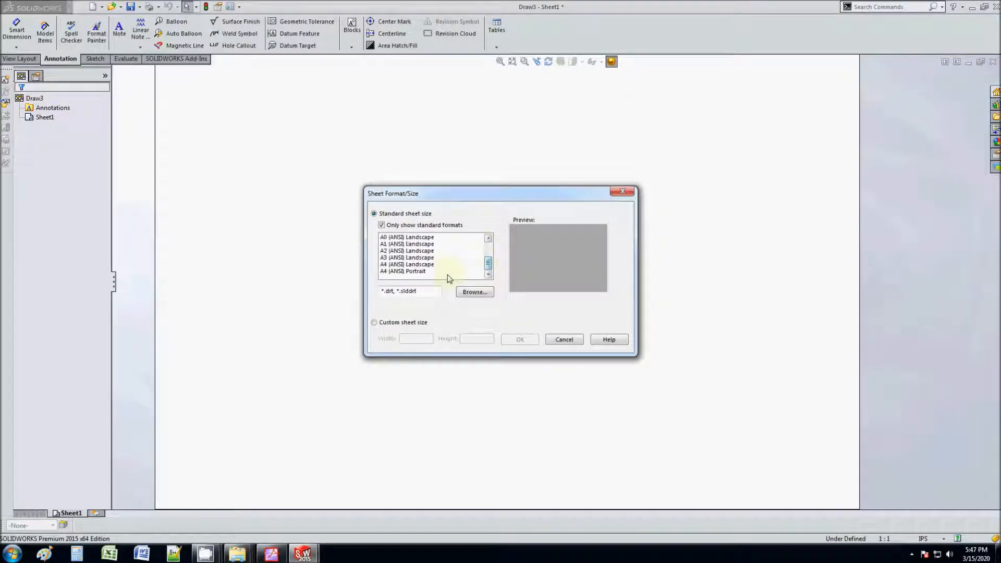
{"action": "left_click", "coordinate": [474, 292]}
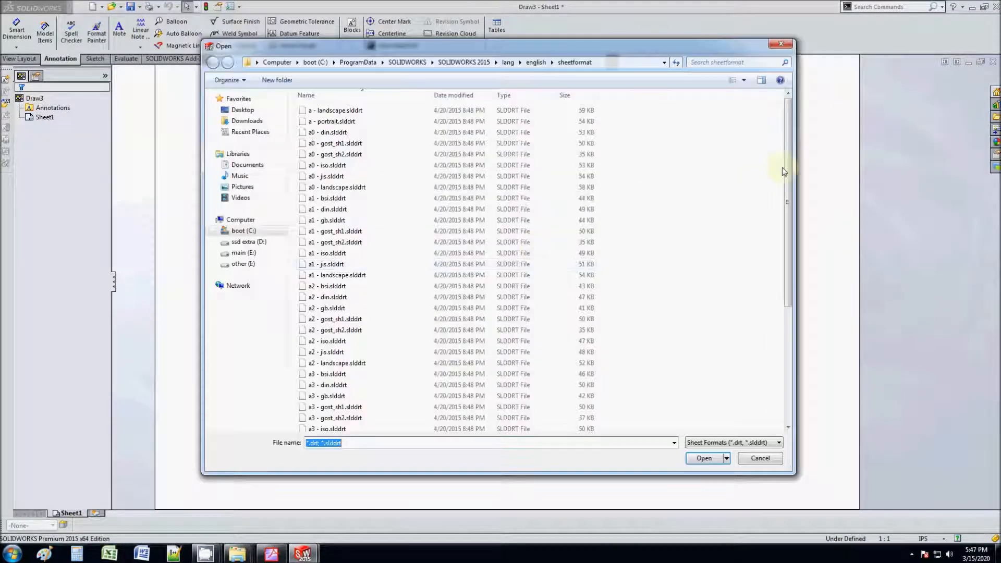
{"action": "left_click_drag", "start_coordinate": [783, 171], "coordinate": [786, 398]}
{"action": "left_click", "coordinate": [360, 425]}
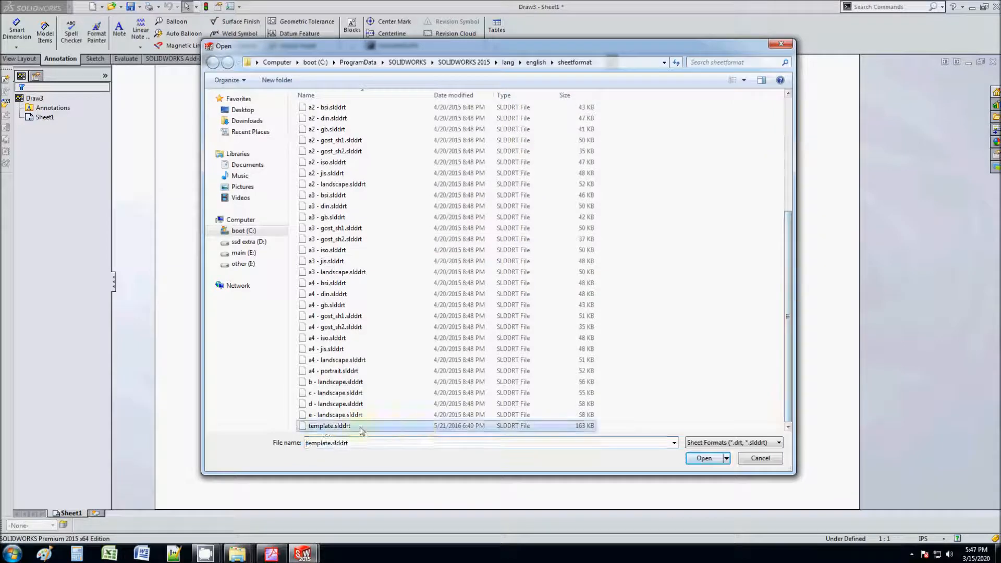
{"action": "left_click", "coordinate": [252, 553]}
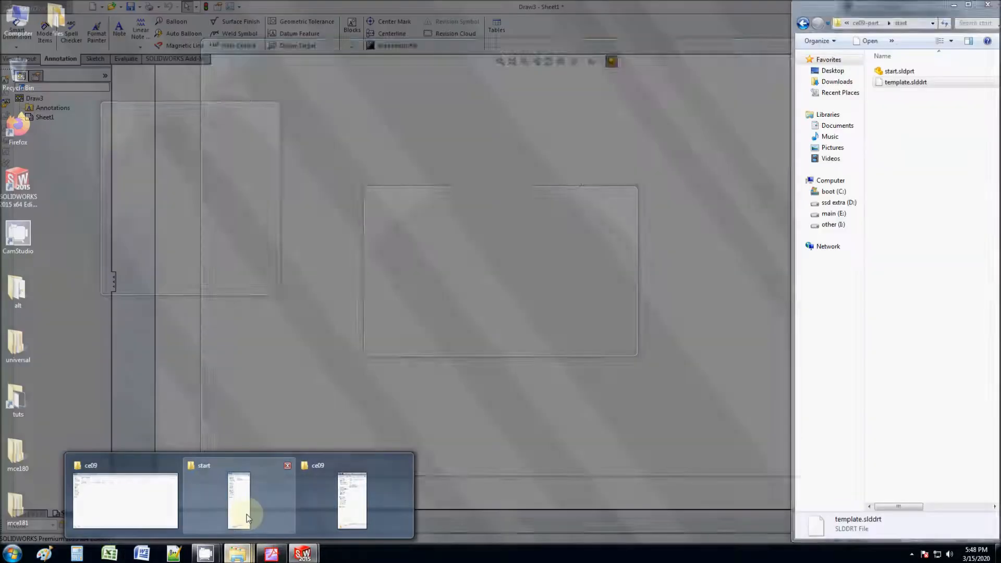
{"action": "left_click", "coordinate": [251, 508]}
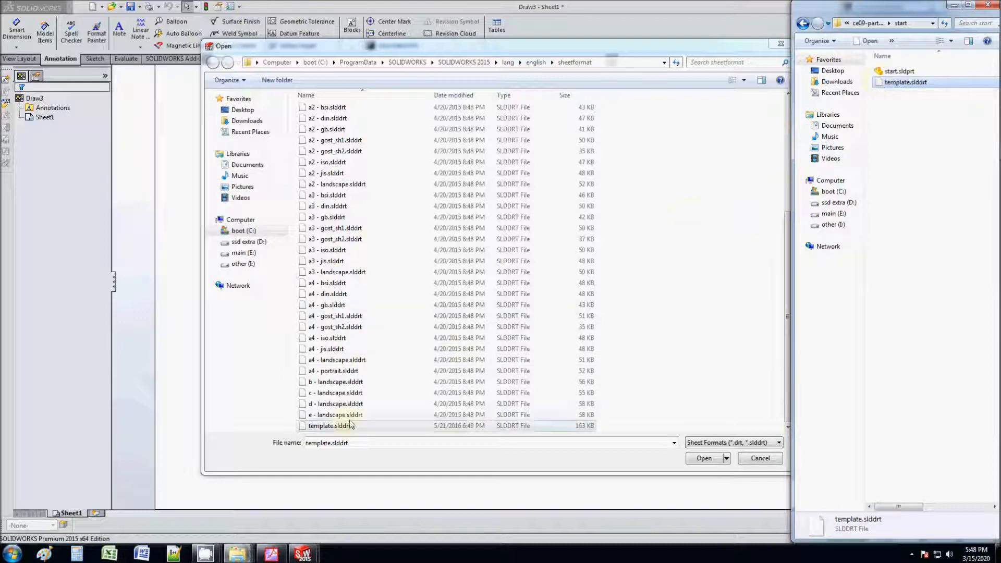
{"action": "left_click", "coordinate": [462, 77]}
{"action": "left_click", "coordinate": [705, 457]}
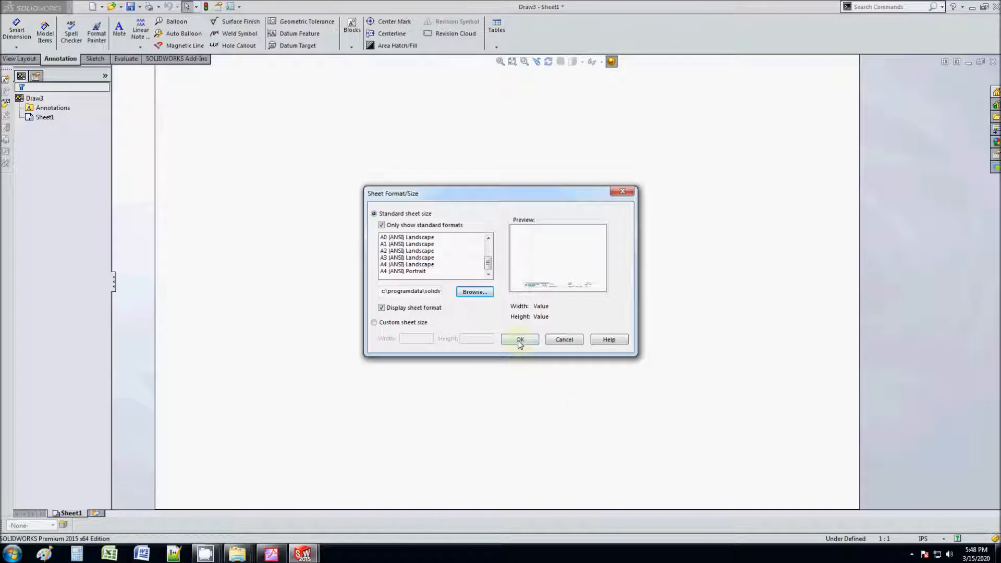
{"action": "left_click", "coordinate": [519, 341]}
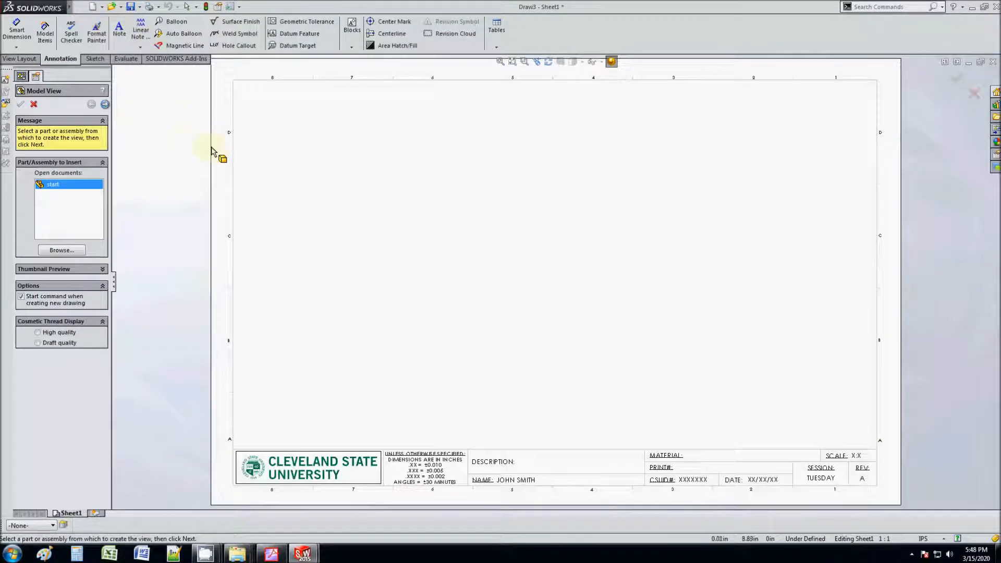
Cancel the Model View command without inserting a part into the sheet.
{"action": "left_click", "coordinate": [33, 104]}
{"action": "scroll", "coordinate": [521, 274], "scroll_direction": "up", "scroll_amount": 4}
{"action": "scroll", "coordinate": [604, 265], "scroll_direction": "down", "scroll_amount": 2}
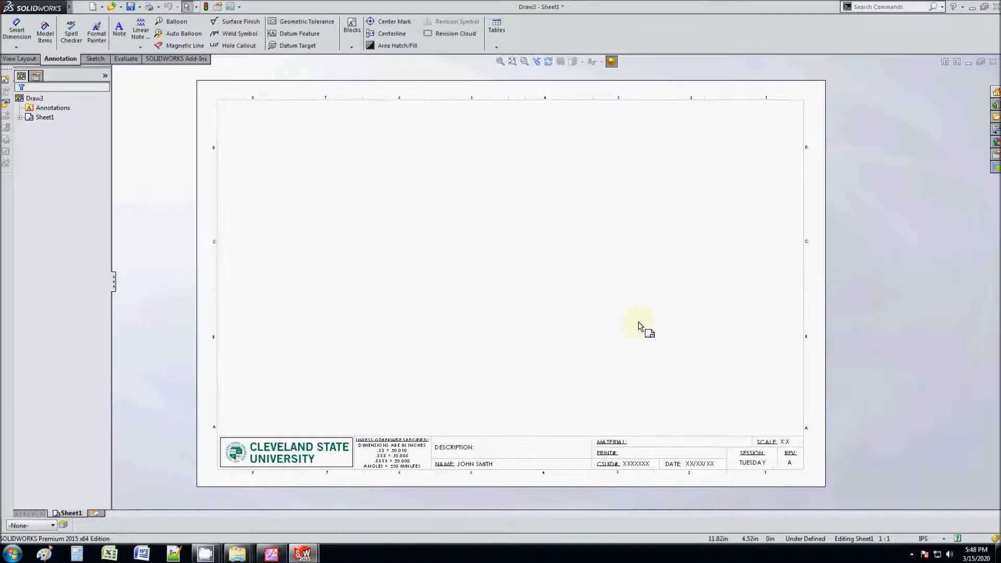
{"action": "scroll", "coordinate": [572, 305], "scroll_direction": "down", "scroll_amount": 2}
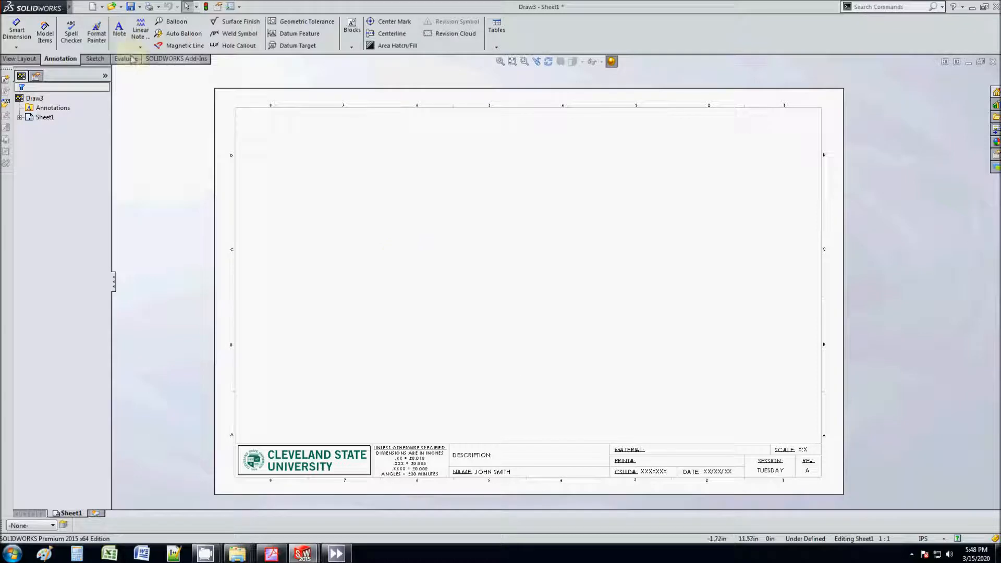
Save the new drawing under the name "drawing" in the files folder.
{"action": "left_click", "coordinate": [80, 6]}
{"action": "left_click", "coordinate": [100, 67]}
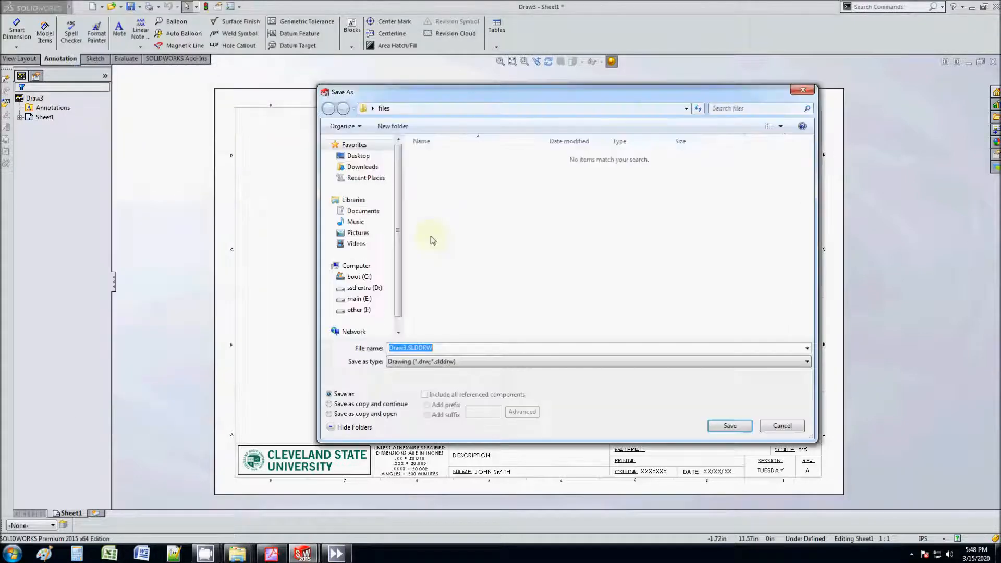
{"action": "type", "text": "drawing"}
{"action": "key", "text": "Return"}
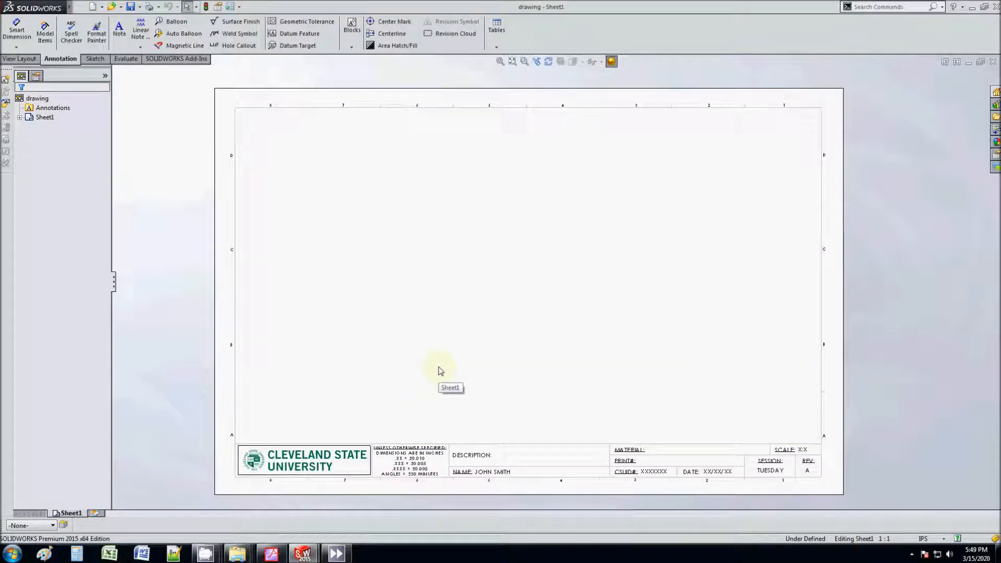
Open Sheet Format1 of Sheet1 for editing and return to the drawing sheet.
{"action": "left_click", "coordinate": [19, 118]}
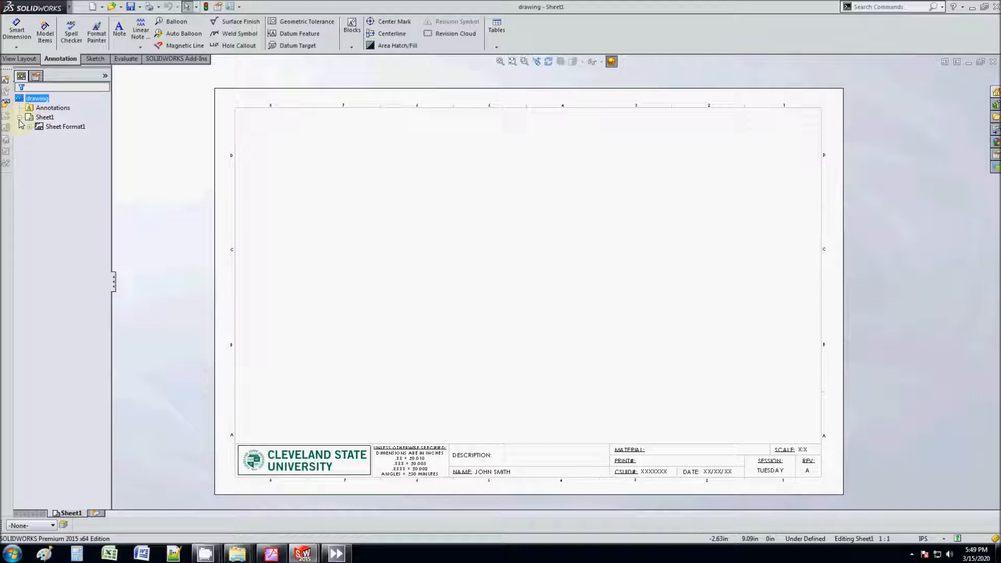
{"action": "left_click", "coordinate": [29, 117]}
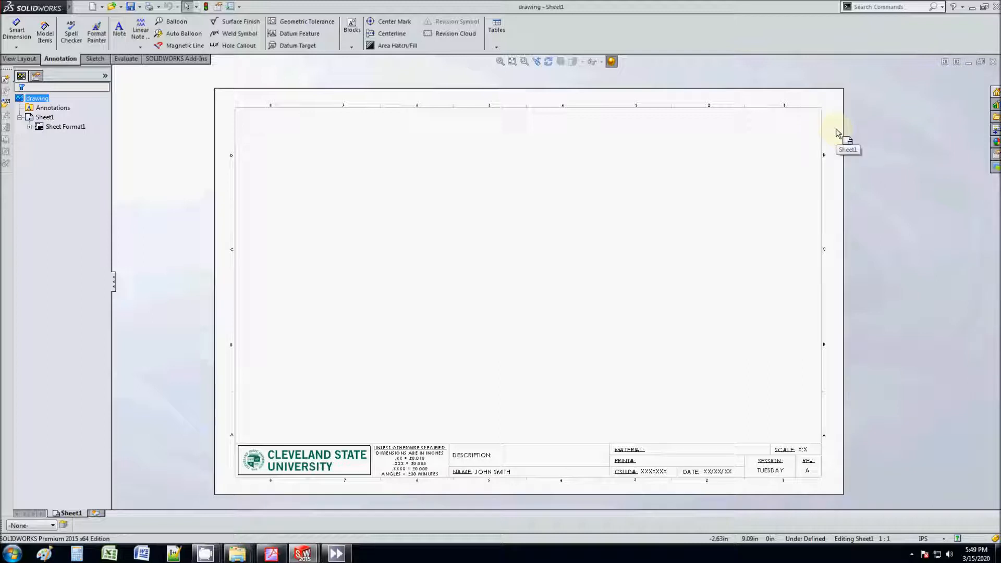
{"action": "left_click", "coordinate": [30, 127]}
{"action": "double_click", "coordinate": [65, 127]}
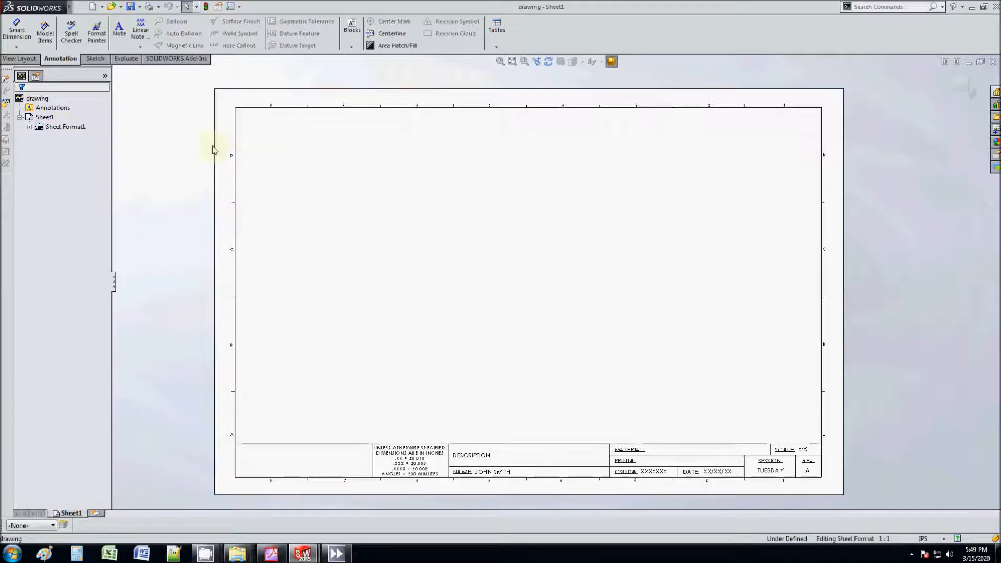
{"action": "left_click", "coordinate": [957, 91]}
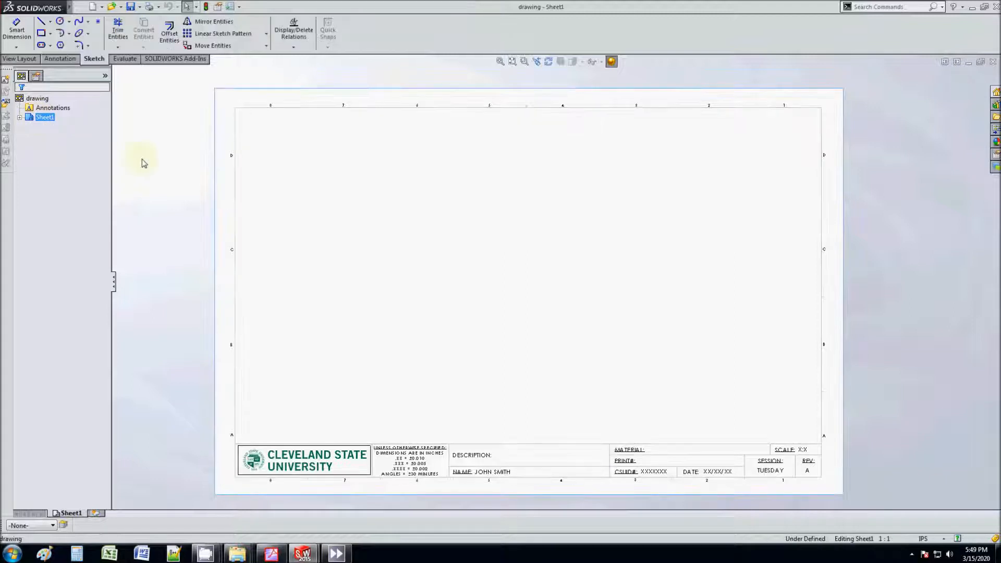
Sketch three freehand circles across the middle of the sheet, the second with a radius of about 1.36 in.
{"action": "left_click", "coordinate": [60, 22]}
{"action": "left_click_drag", "start_coordinate": [392, 262], "coordinate": [416, 227]}
{"action": "left_click_drag", "start_coordinate": [506, 262], "coordinate": [545, 230]}
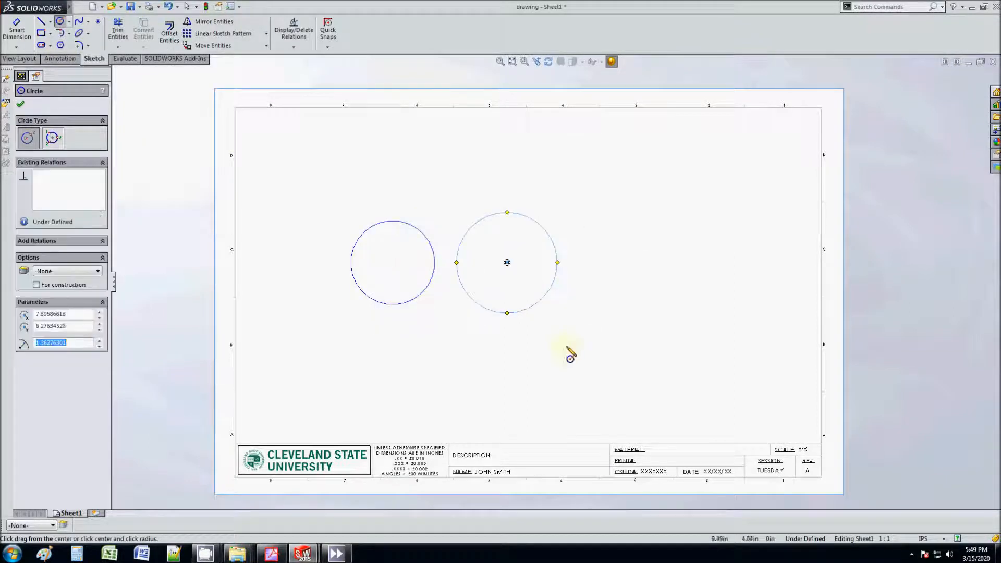
{"action": "left_click_drag", "start_coordinate": [566, 346], "coordinate": [620, 317]}
{"action": "key", "text": "Escape"}
Switch to editing Sheet Format1 to compare it with the sheet holding the circles, and return to the sheet.
{"action": "left_click", "coordinate": [20, 117]}
{"action": "right_click", "coordinate": [51, 129]}
{"action": "double_click", "coordinate": [52, 131]}
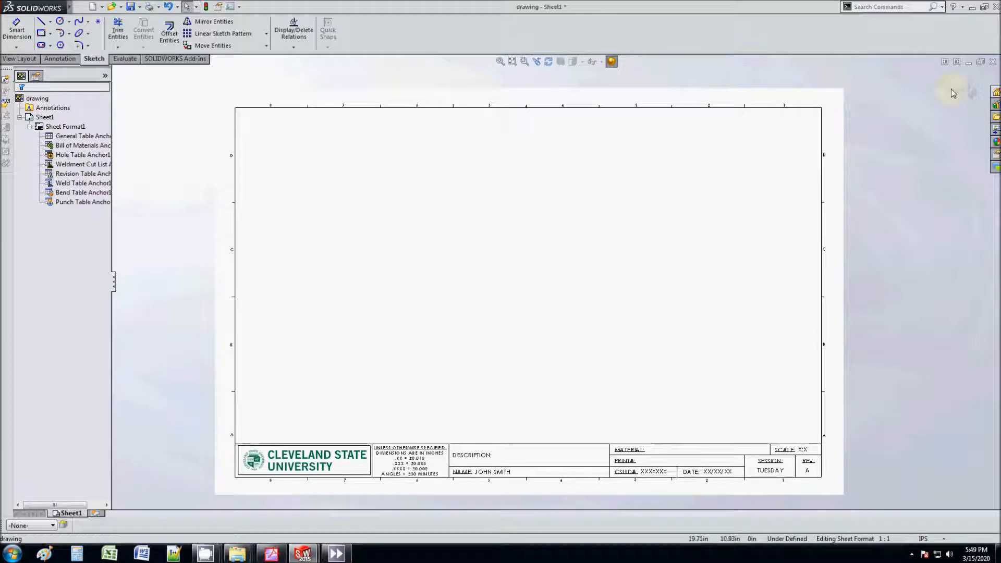
{"action": "left_click", "coordinate": [970, 92]}
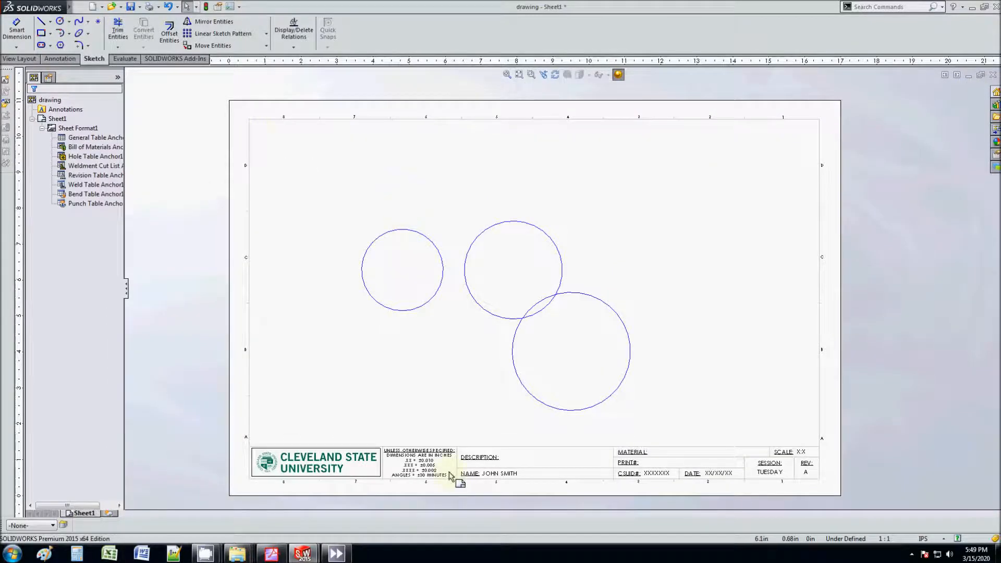
Delete the three sketched circles from the sheet.
{"action": "left_click", "coordinate": [716, 424]}
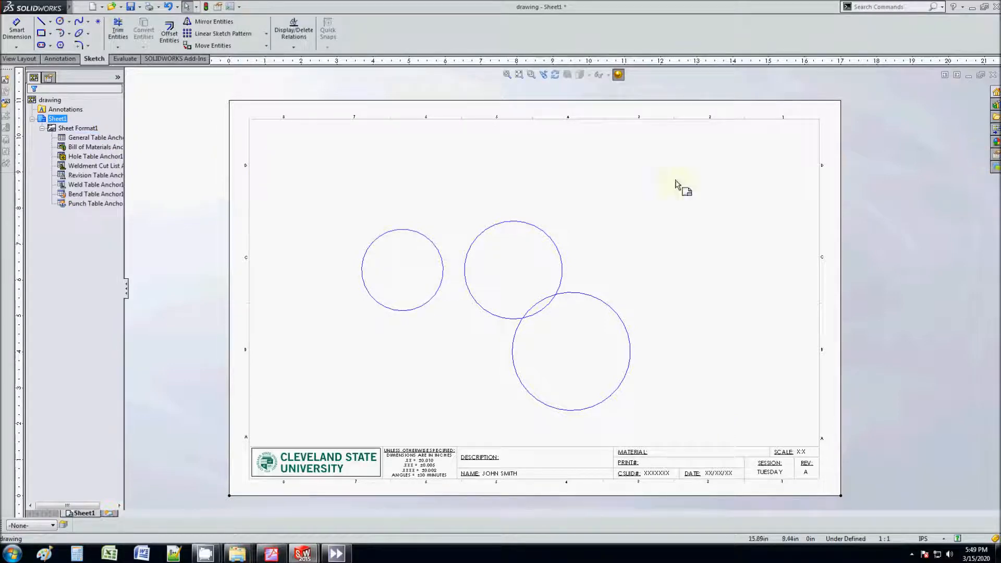
{"action": "left_click_drag", "start_coordinate": [499, 321], "coordinate": [690, 431]}
{"action": "key", "text": "Delete"}
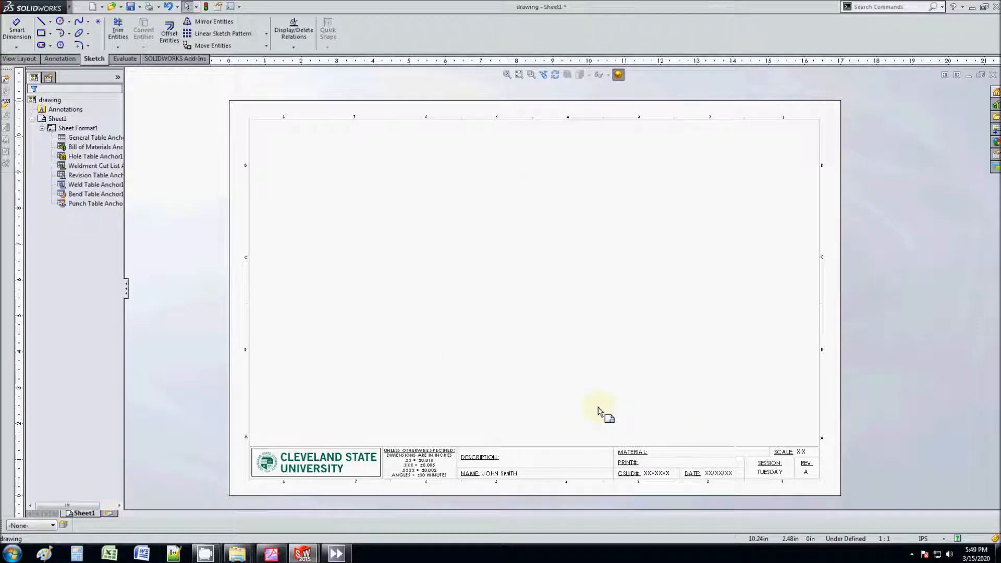
Open Sheet Format1 for editing and examine the general tolerance note in the title block.
{"action": "left_click", "coordinate": [70, 129]}
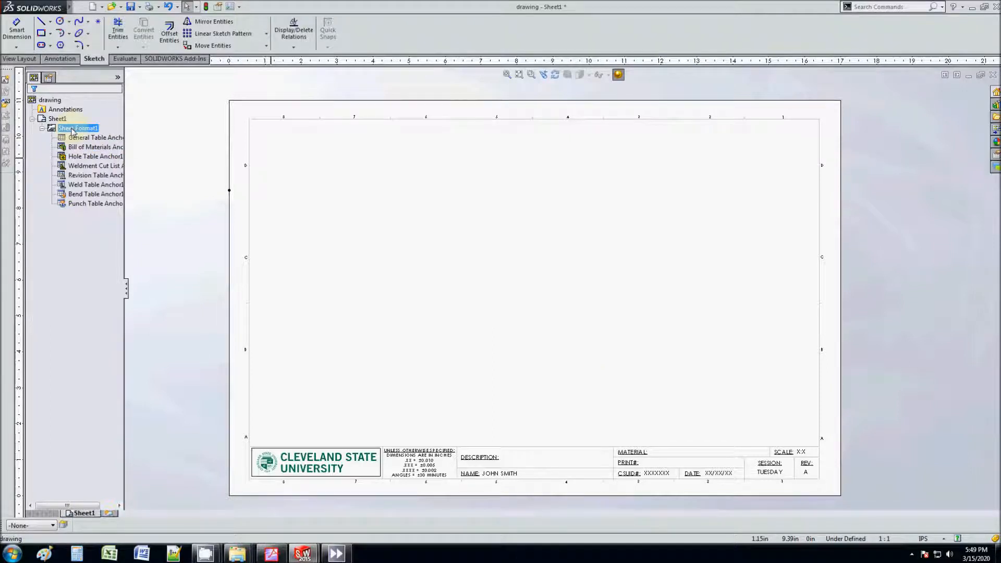
{"action": "key", "text": "Escape"}
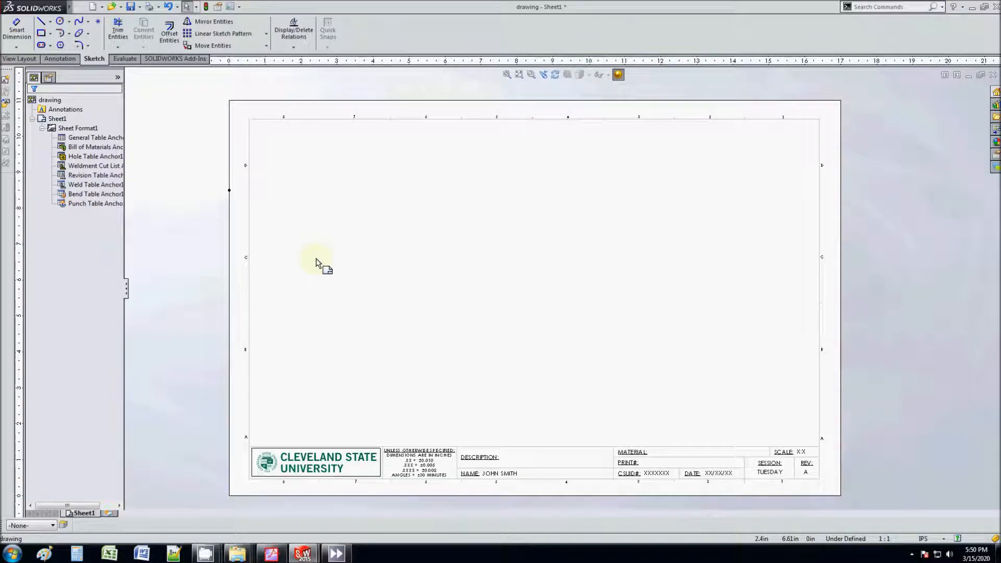
{"action": "left_click", "coordinate": [78, 129]}
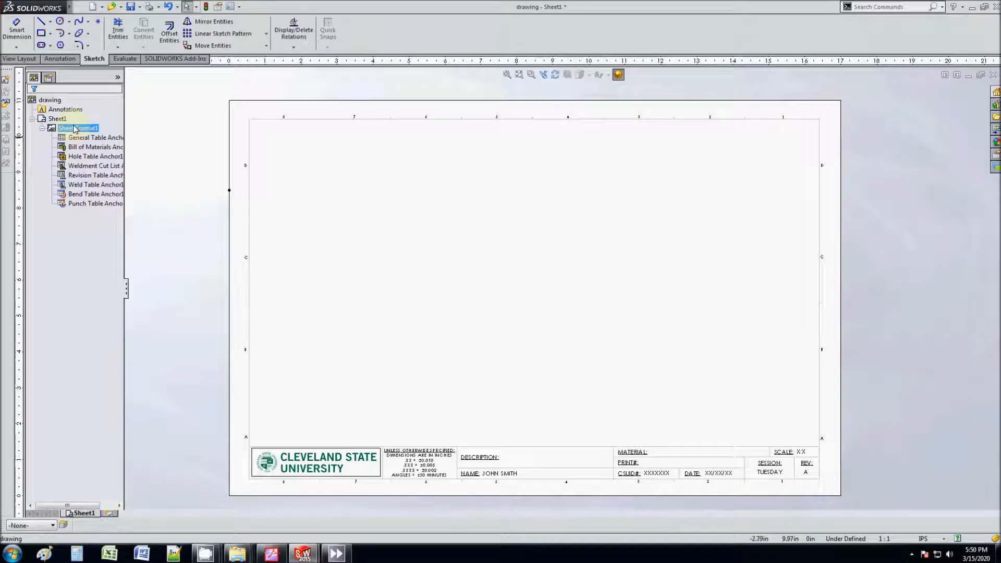
{"action": "double_click", "coordinate": [76, 129]}
{"action": "left_click", "coordinate": [75, 131]}
{"action": "left_click", "coordinate": [965, 101]}
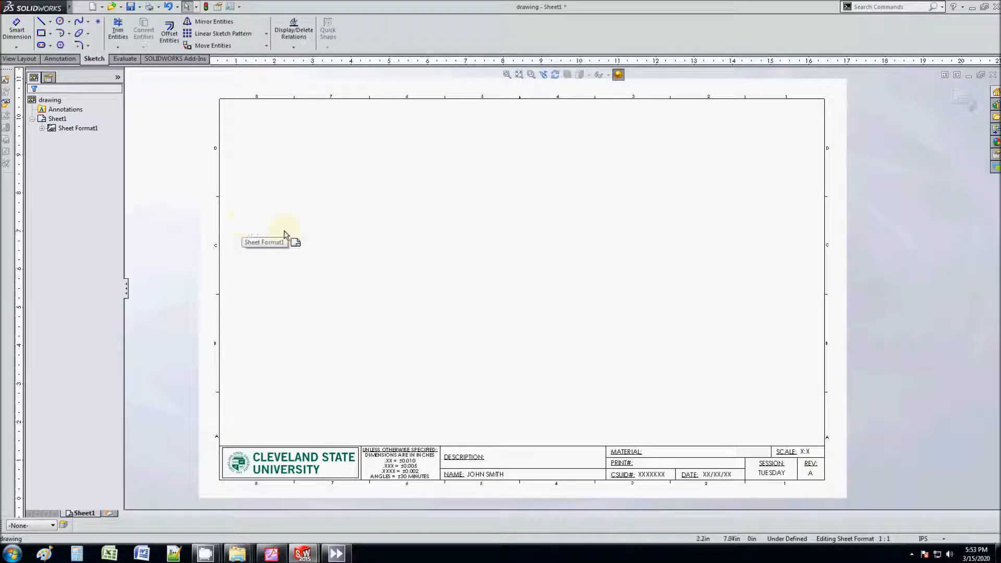
{"action": "scroll", "coordinate": [560, 435], "scroll_direction": "down", "scroll_amount": 2}
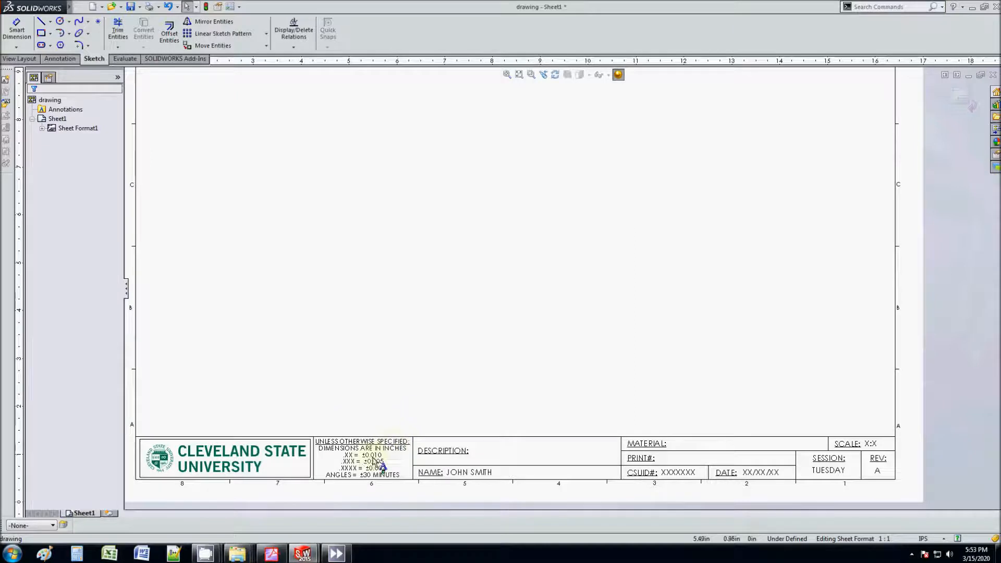
{"action": "scroll", "coordinate": [373, 460], "scroll_direction": "down", "scroll_amount": 3}
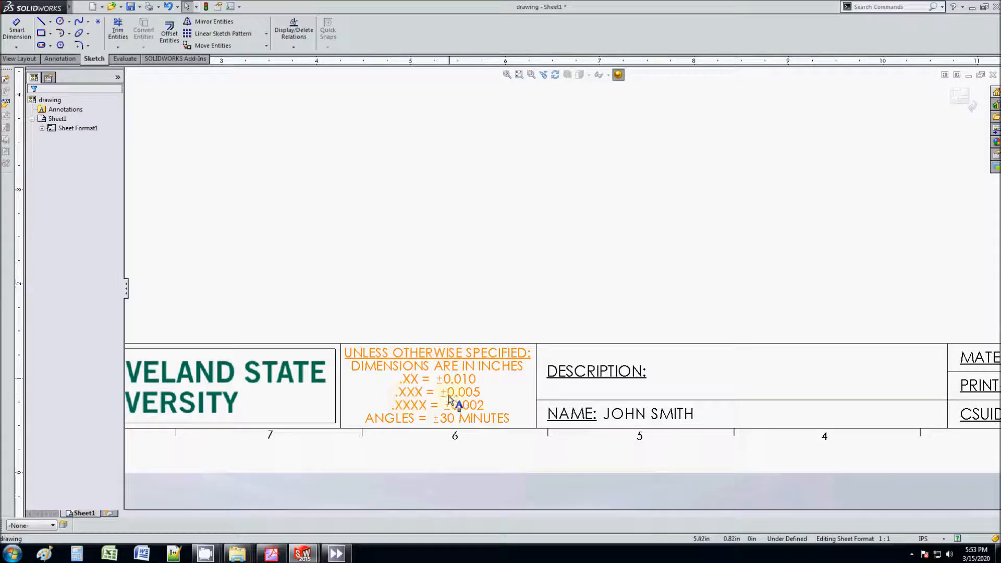
Examine the title block from the university logo and tolerance note to the material, date, session and revision fields.
{"action": "scroll", "coordinate": [489, 420], "scroll_direction": "up", "scroll_amount": 1}
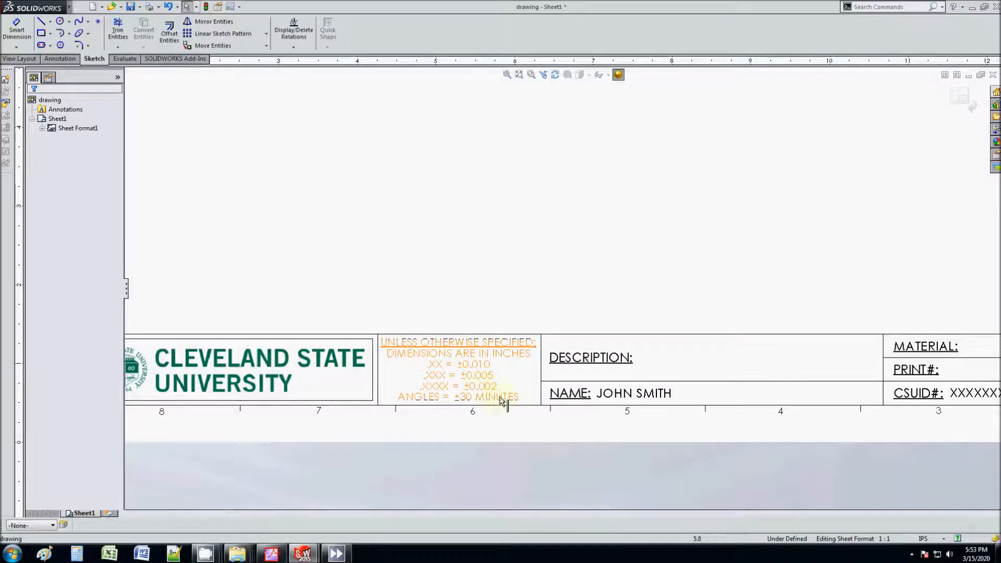
{"action": "scroll", "coordinate": [559, 289], "scroll_direction": "up", "scroll_amount": 2}
{"action": "scroll", "coordinate": [512, 235], "scroll_direction": "down", "scroll_amount": 1}
{"action": "scroll", "coordinate": [543, 265], "scroll_direction": "down", "scroll_amount": 1}
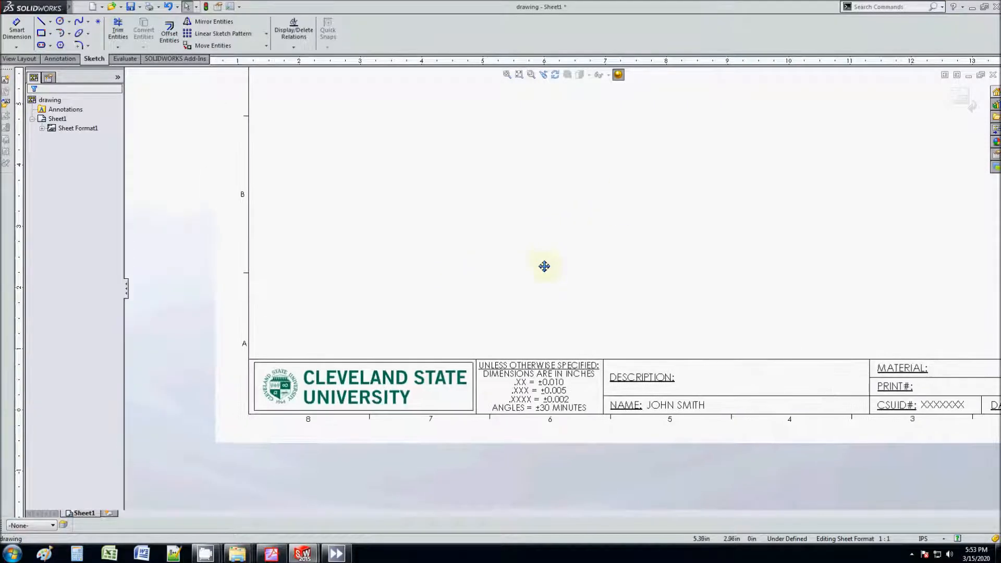
{"action": "scroll", "coordinate": [472, 317], "scroll_direction": "down", "scroll_amount": 2}
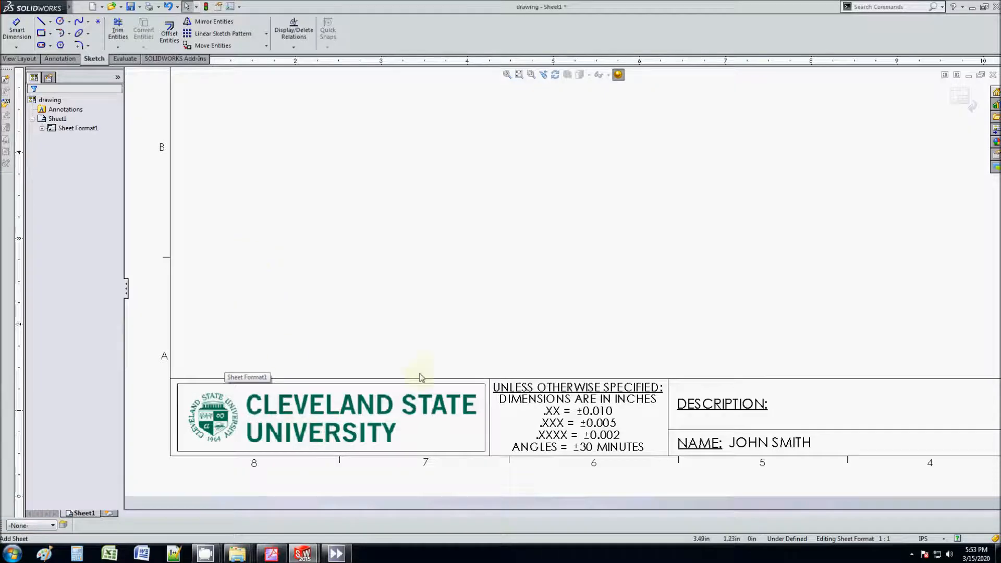
{"action": "scroll", "coordinate": [488, 289], "scroll_direction": "up", "scroll_amount": 3}
{"action": "scroll", "coordinate": [704, 290], "scroll_direction": "down", "scroll_amount": 2}
{"action": "mouse_move", "coordinate": [704, 290]}
{"action": "middle_mouse_down"}
{"action": "mouse_move", "coordinate": [471, 297]}
{"action": "mouse_move", "coordinate": [350, 313]}
{"action": "middle_mouse_up"}
{"action": "scroll", "coordinate": [404, 318], "scroll_direction": "down", "scroll_amount": 1}
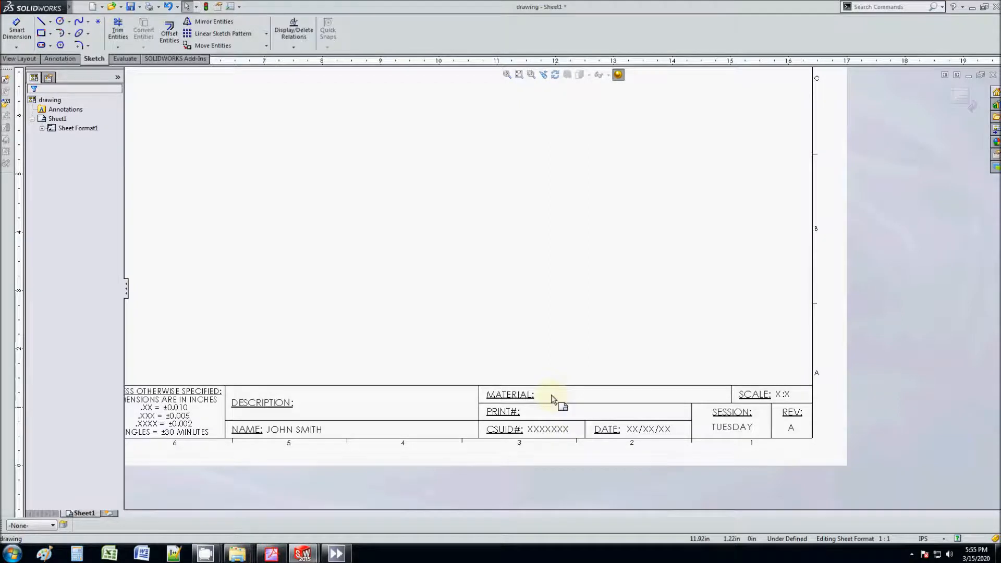
{"action": "scroll", "coordinate": [554, 398], "scroll_direction": "up", "scroll_amount": 3}
{"action": "scroll", "coordinate": [446, 290], "scroll_direction": "up", "scroll_amount": 2}
{"action": "scroll", "coordinate": [633, 335], "scroll_direction": "down", "scroll_amount": 3}
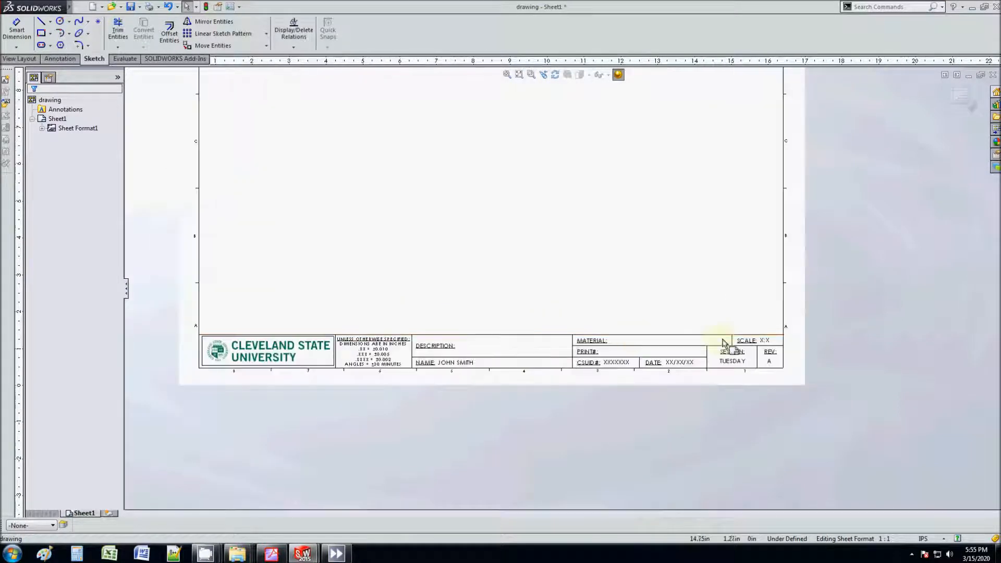
{"action": "scroll", "coordinate": [688, 342], "scroll_direction": "down", "scroll_amount": 1}
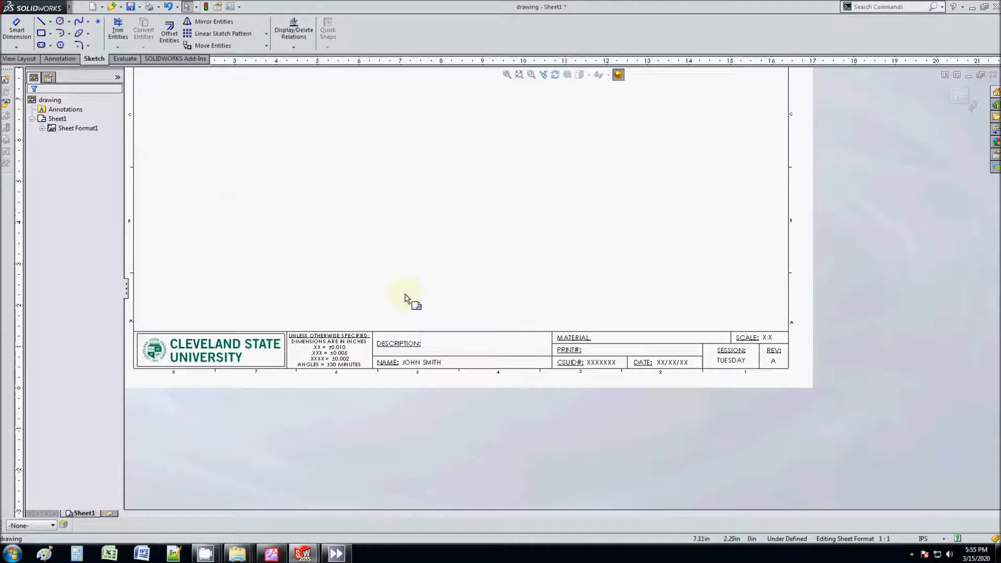
Sketch a horizontal line about 15.06 in long from the sheet's left border, in zone B above the title block.
{"action": "scroll", "coordinate": [461, 217], "scroll_direction": "up", "scroll_amount": 2}
{"action": "scroll", "coordinate": [461, 218], "scroll_direction": "up", "scroll_amount": 3}
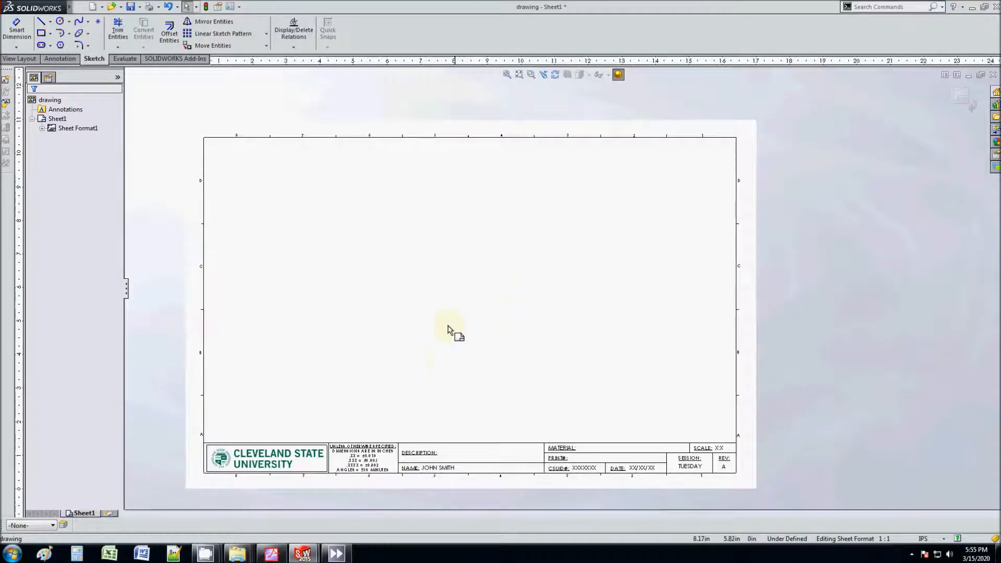
{"action": "scroll", "coordinate": [589, 348], "scroll_direction": "down", "scroll_amount": 1}
{"action": "scroll", "coordinate": [496, 295], "scroll_direction": "down", "scroll_amount": 1}
{"action": "scroll", "coordinate": [445, 277], "scroll_direction": "down", "scroll_amount": 1}
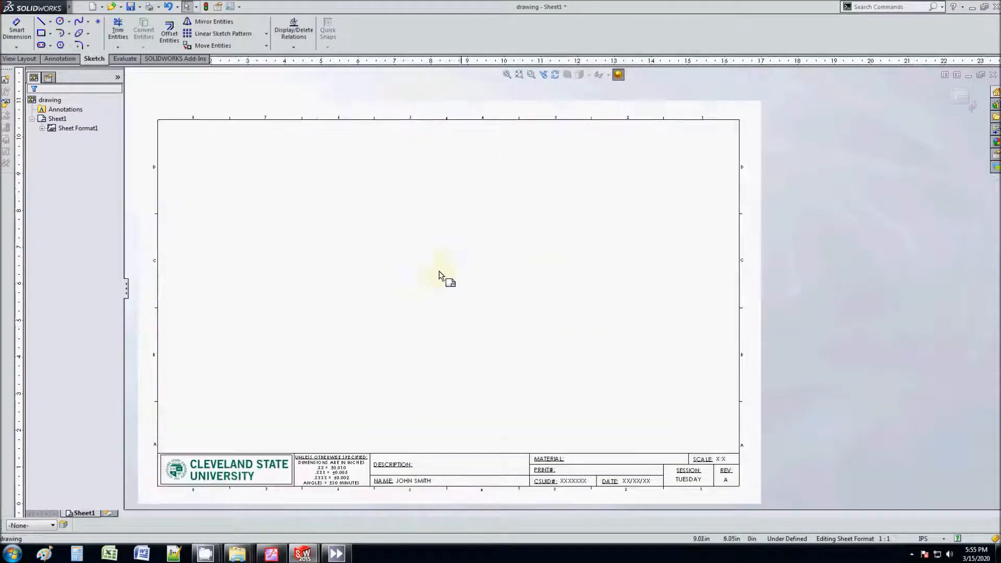
{"action": "left_click", "coordinate": [42, 24]}
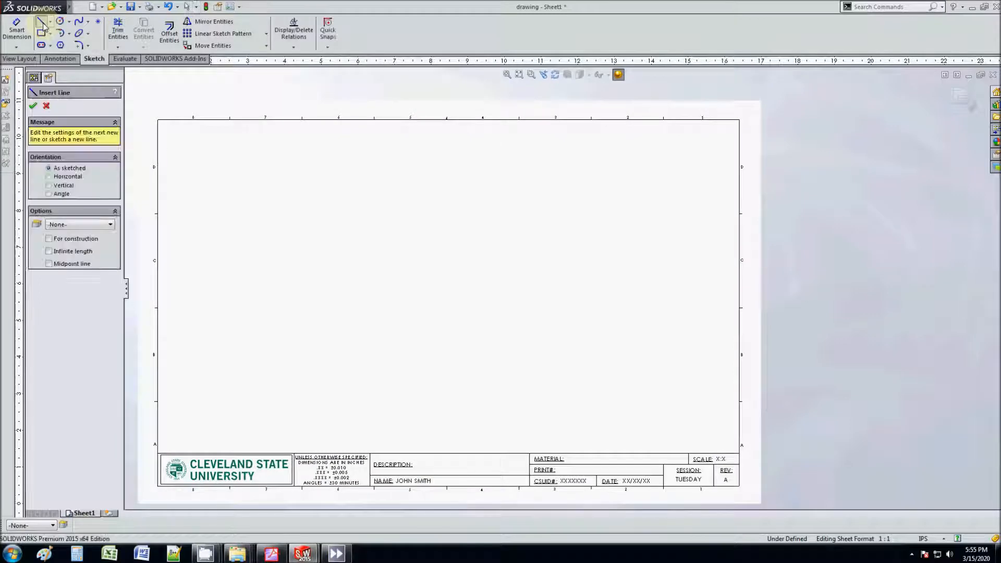
{"action": "left_click", "coordinate": [158, 344]}
{"action": "left_click", "coordinate": [709, 344]}
{"action": "key", "text": "Escape"}
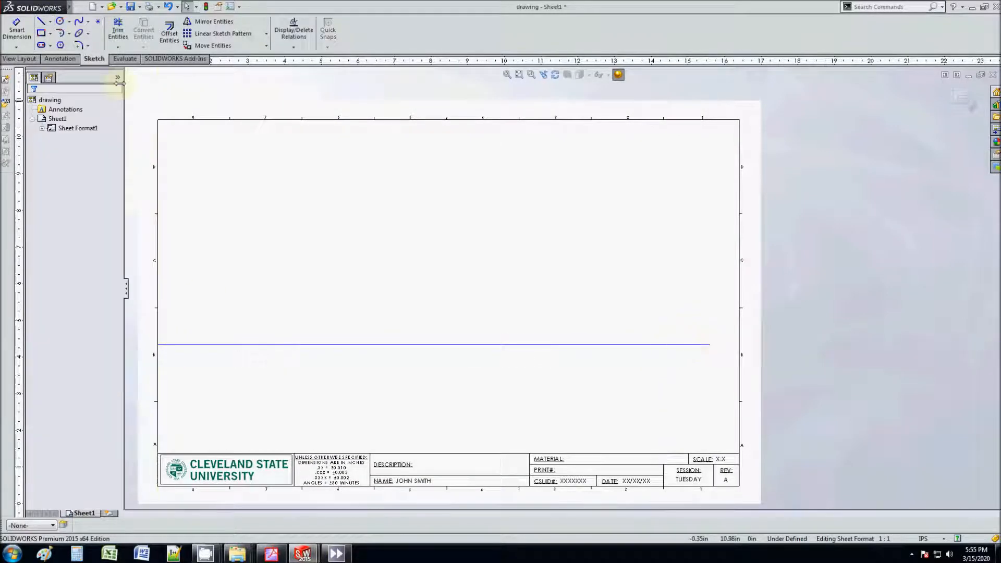
Sketch a vertical divider about 0.5 in long down from the horizontal line, and a parallel line about 15.06 in long at its lower end.
{"action": "left_click", "coordinate": [42, 25]}
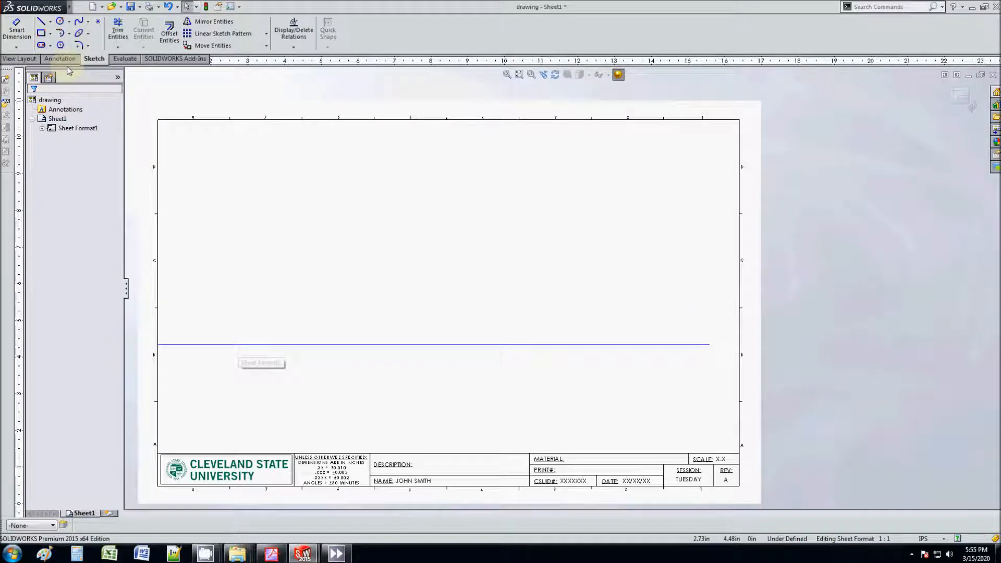
{"action": "left_click", "coordinate": [255, 344]}
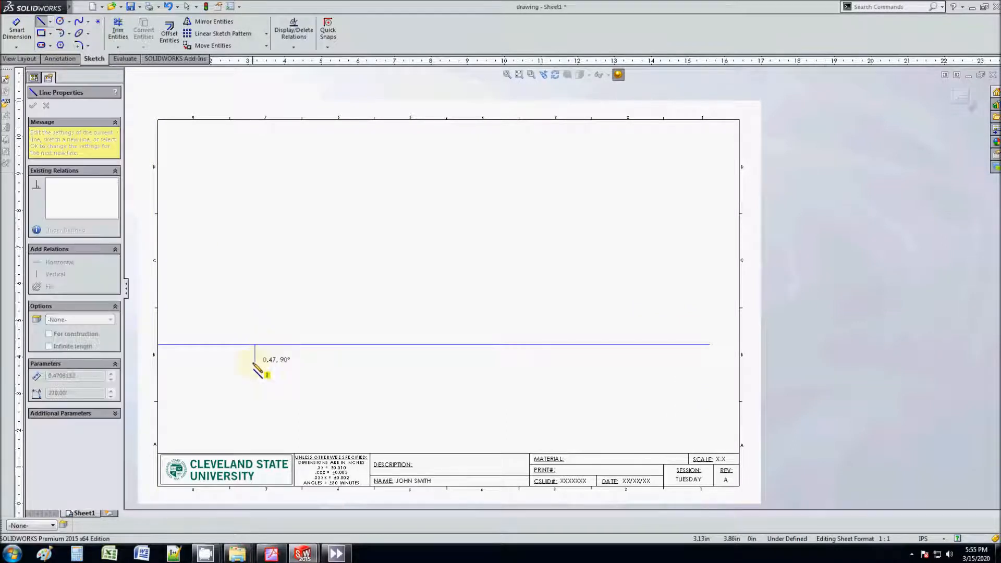
{"action": "left_click", "coordinate": [255, 362]}
{"action": "key", "text": "Escape"}
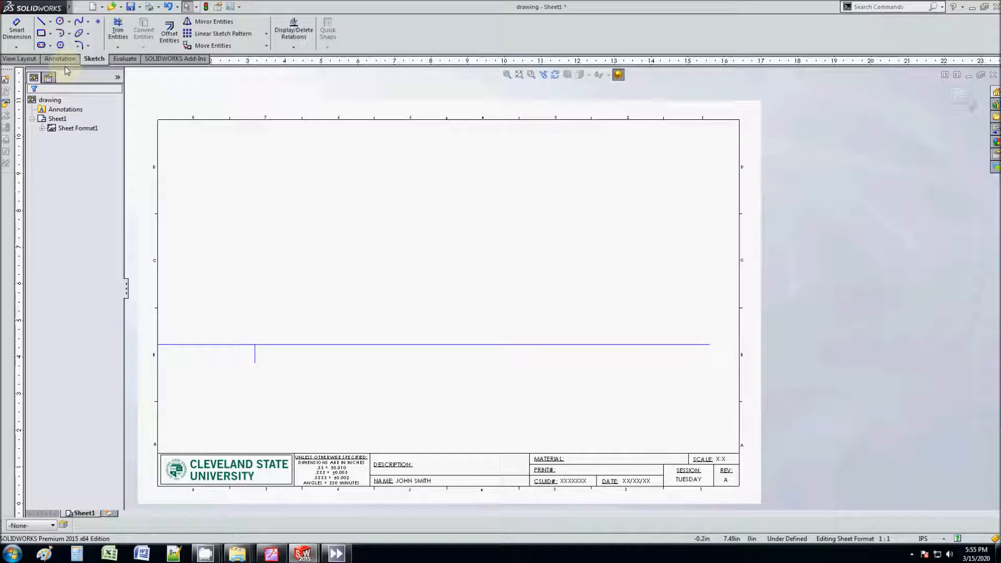
{"action": "left_click", "coordinate": [41, 20]}
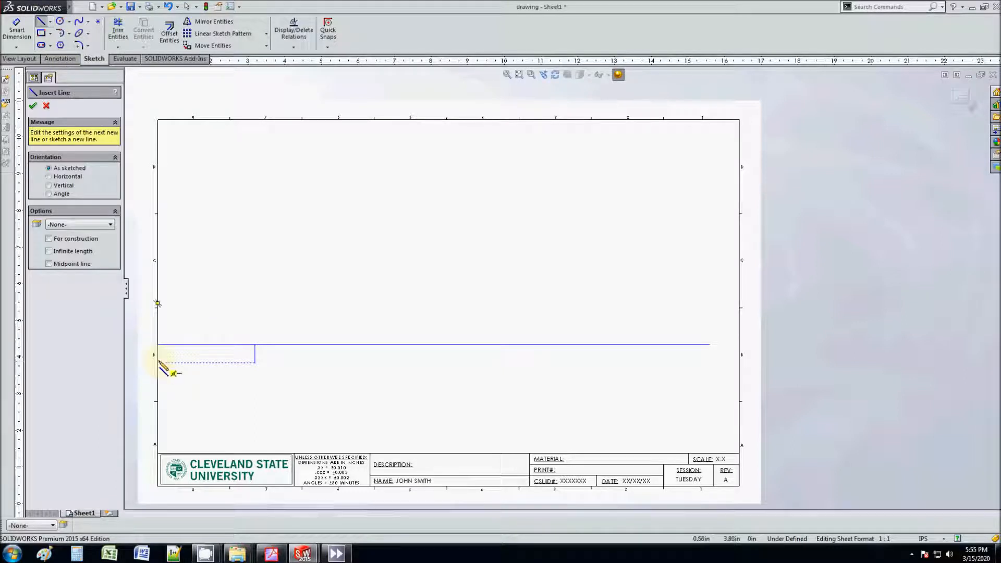
{"action": "left_click", "coordinate": [158, 362]}
{"action": "left_click", "coordinate": [709, 362]}
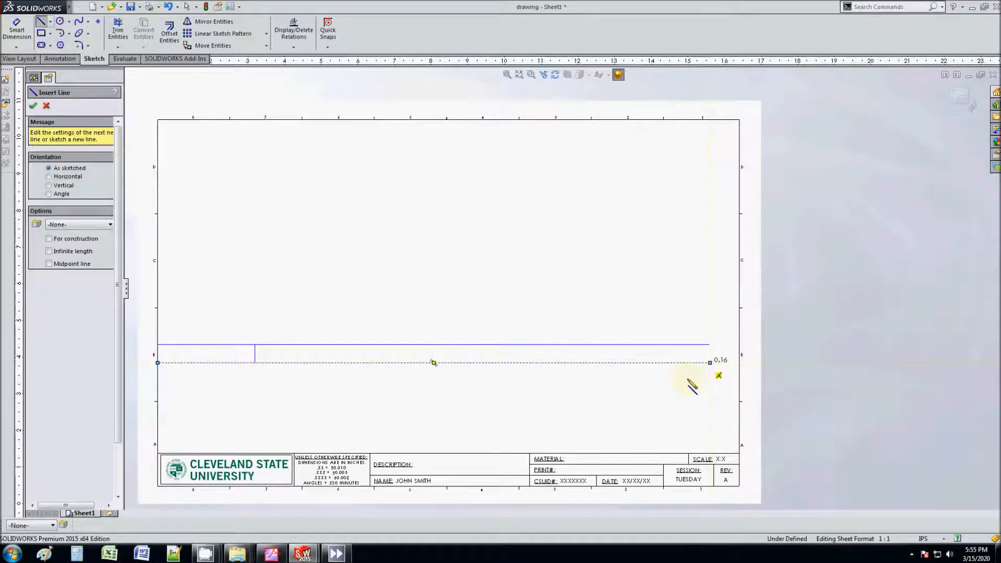
{"action": "key", "text": "Escape"}
Apply a Fix relation to the upper horizontal line, the vertical divider and the lower horizontal line.
{"action": "scroll", "coordinate": [261, 396], "scroll_direction": "down", "scroll_amount": 4}
{"action": "left_click", "coordinate": [279, 297]}
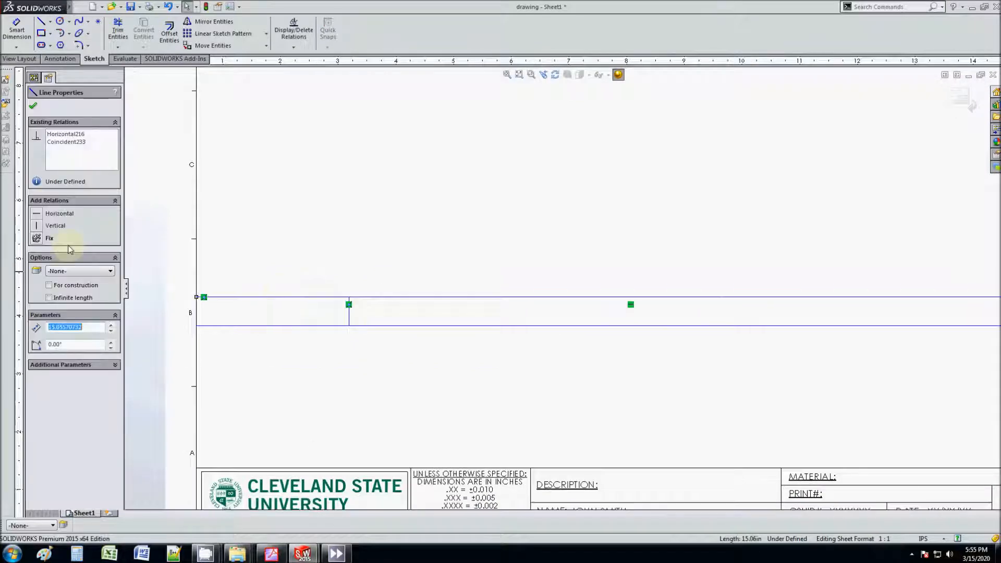
{"action": "left_click", "coordinate": [290, 376]}
{"action": "left_click", "coordinate": [348, 310]}
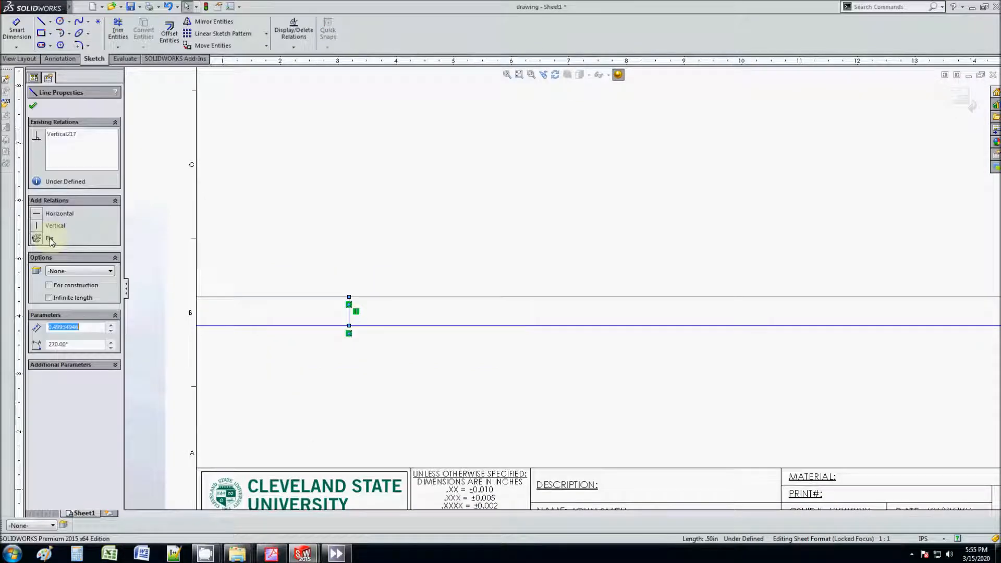
{"action": "left_click", "coordinate": [330, 353]}
{"action": "left_click", "coordinate": [329, 326]}
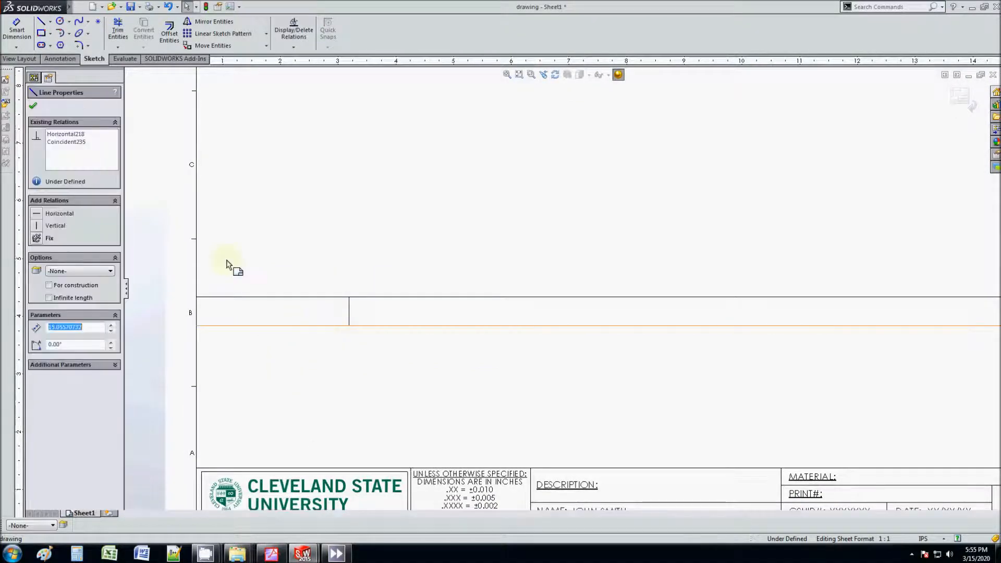
{"action": "left_click", "coordinate": [290, 380]}
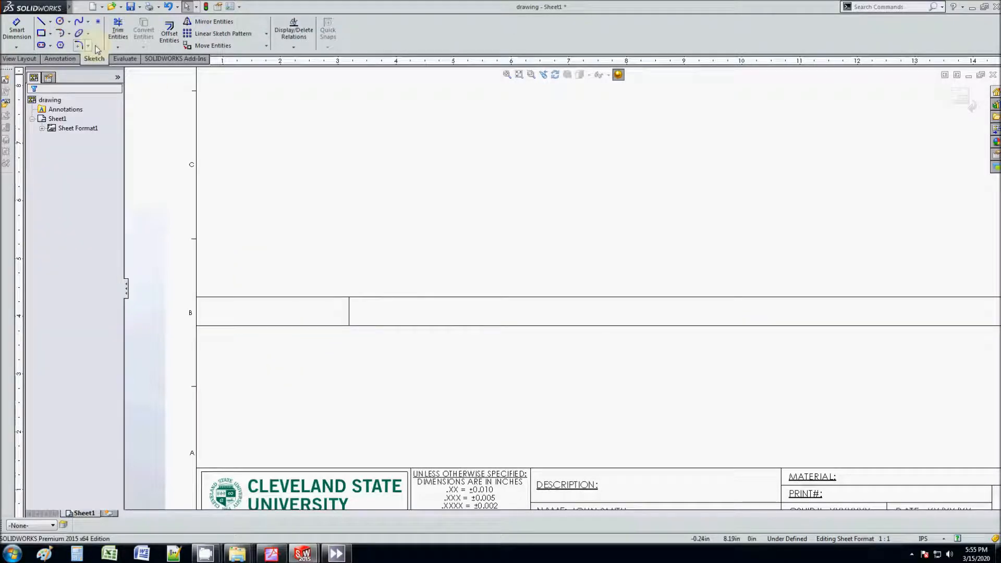
Add a note reading "DESCRIPTION:" in the cell before the vertical divider and underline the word.
{"action": "left_click", "coordinate": [60, 59]}
{"action": "left_click", "coordinate": [119, 29]}
{"action": "left_click", "coordinate": [206, 310]}
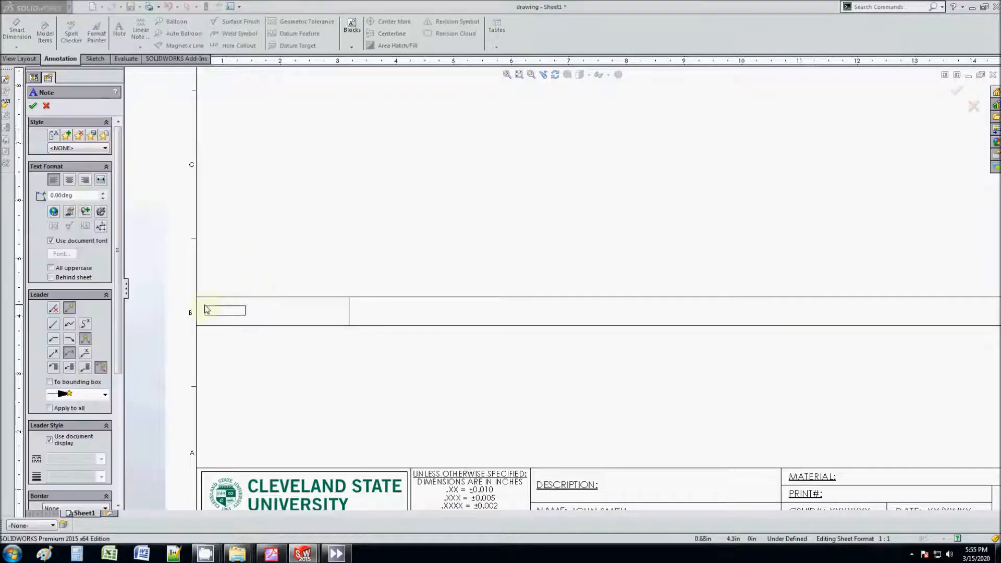
{"action": "type", "text": "DESCRIPTION:"}
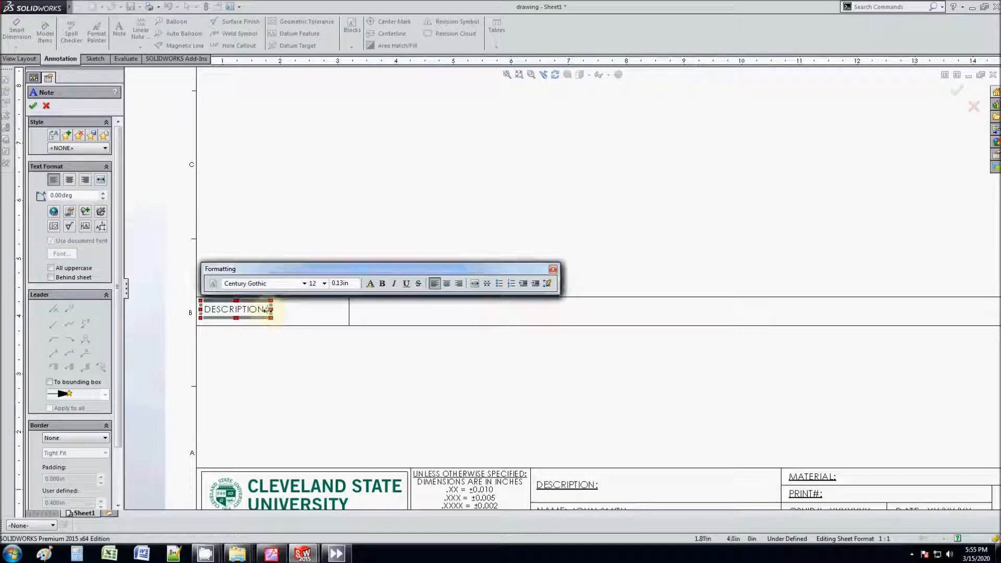
{"action": "left_click_drag", "start_coordinate": [269, 309], "coordinate": [177, 315]}
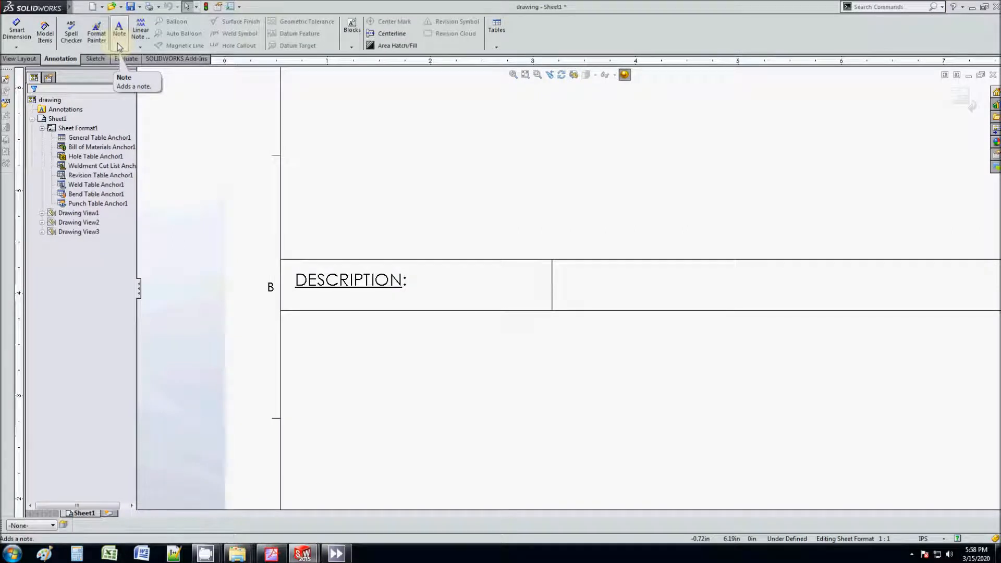
Leave sheet format editing and set the drawing's custom properties NAME to 1, CSUID# to 2 and DATE to 3.
{"action": "scroll", "coordinate": [504, 371], "scroll_direction": "up", "scroll_amount": 3}
{"action": "middle_click_drag", "start_coordinate": [463, 384], "coordinate": [451, 389]}
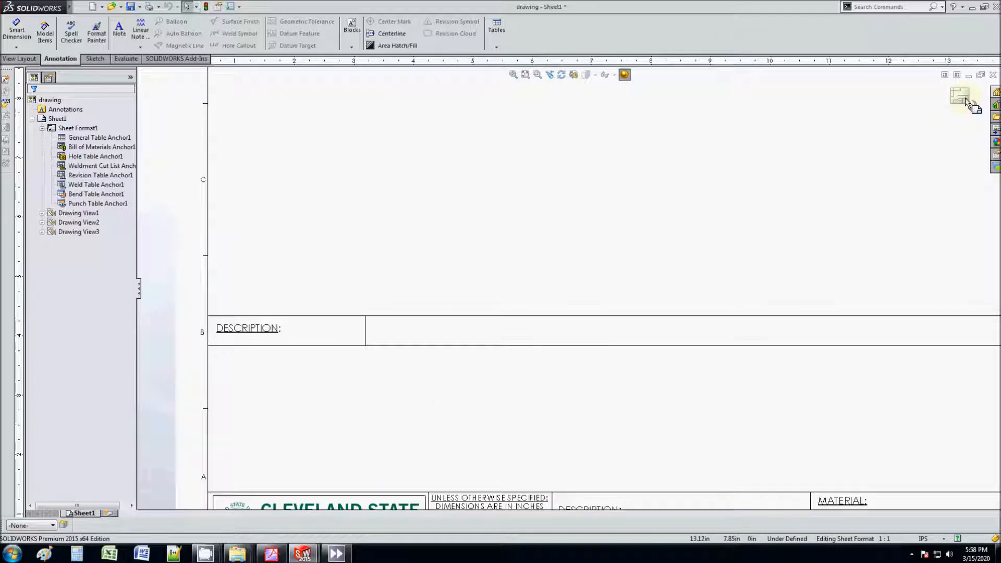
{"action": "left_click", "coordinate": [961, 100]}
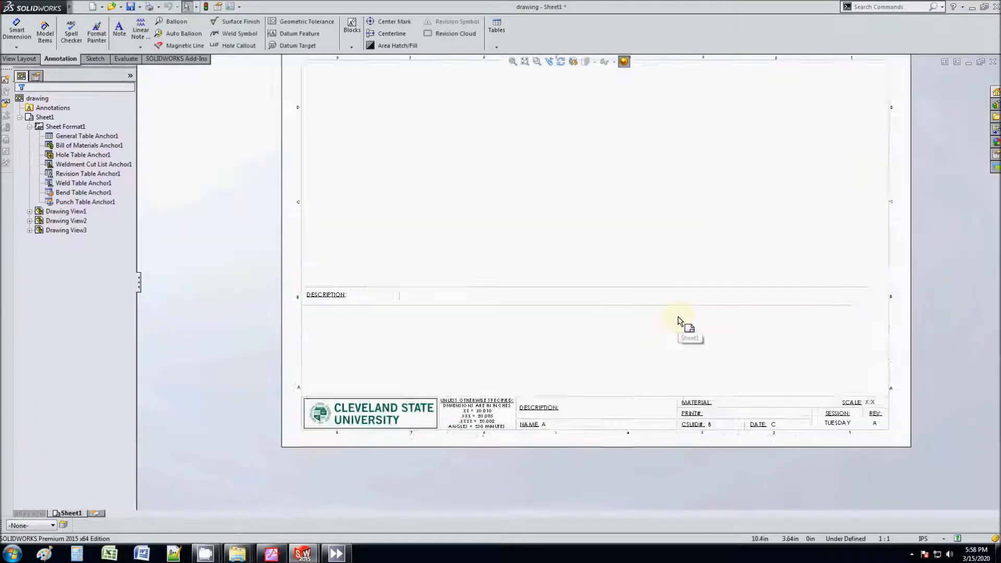
{"action": "left_click", "coordinate": [83, 6]}
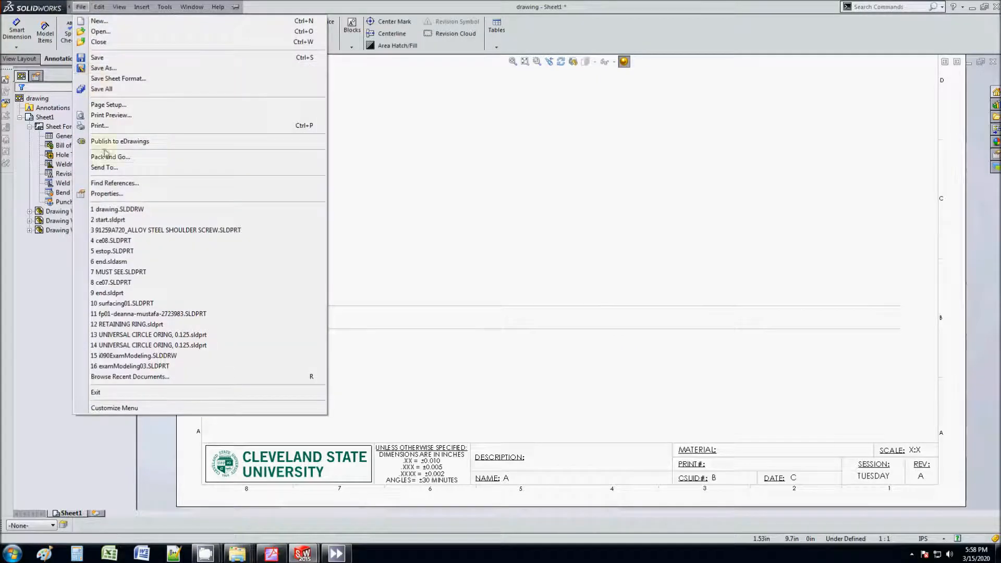
{"action": "left_click", "coordinate": [107, 196]}
{"action": "left_click", "coordinate": [436, 275]}
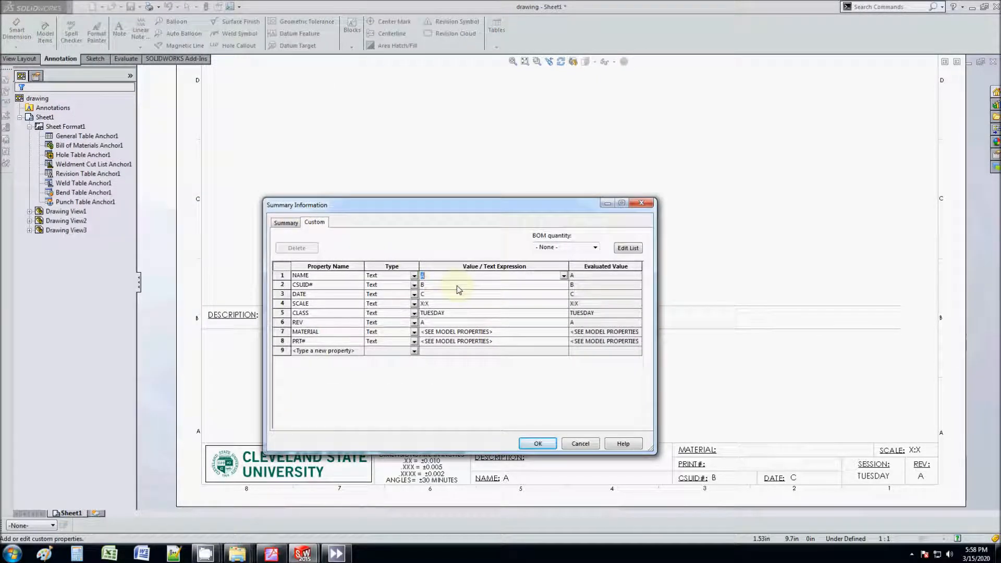
{"action": "type", "text": "1"}
{"action": "key", "text": "Down"}
{"action": "type", "text": "2"}
{"action": "key", "text": "Down"}
{"action": "type", "text": "3"}
{"action": "left_click", "coordinate": [537, 444]}
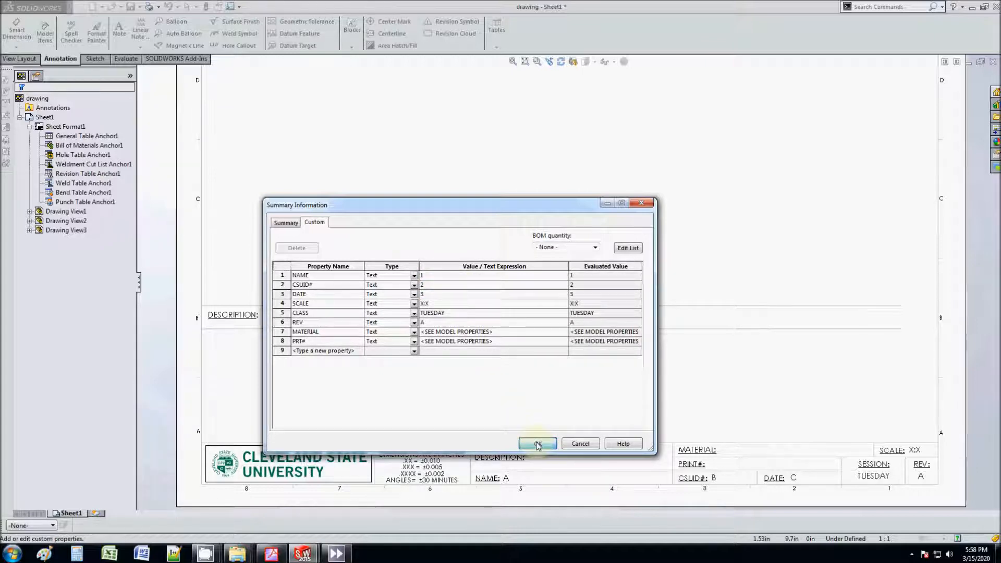
{"action": "left_click", "coordinate": [537, 444]}
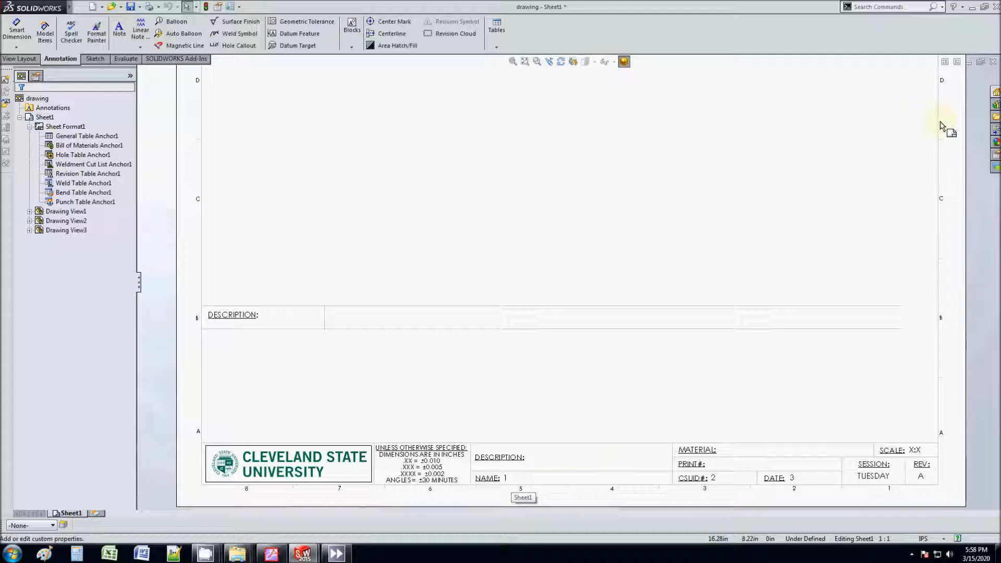
Open Sheet Format1 for editing and add a placeholder note reading "A" after the new DESCRIPTION: label, before the divider.
{"action": "left_click", "coordinate": [717, 227]}
{"action": "scroll", "coordinate": [715, 228], "scroll_direction": "up", "scroll_amount": 5}
{"action": "scroll", "coordinate": [713, 242], "scroll_direction": "down", "scroll_amount": 3}
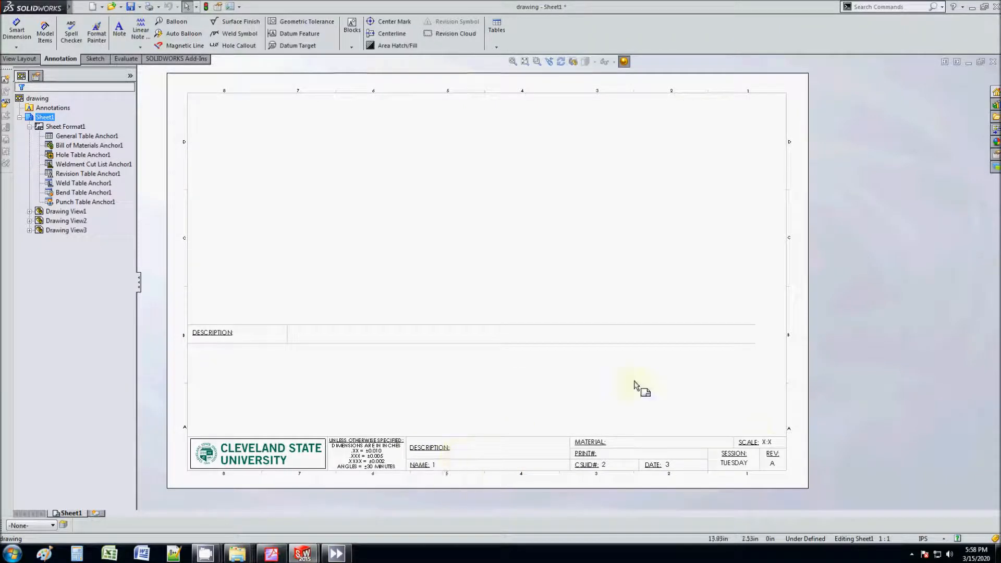
{"action": "double_click", "coordinate": [61, 128]}
{"action": "scroll", "coordinate": [154, 343], "scroll_direction": "up", "scroll_amount": 3}
{"action": "left_click", "coordinate": [119, 28]}
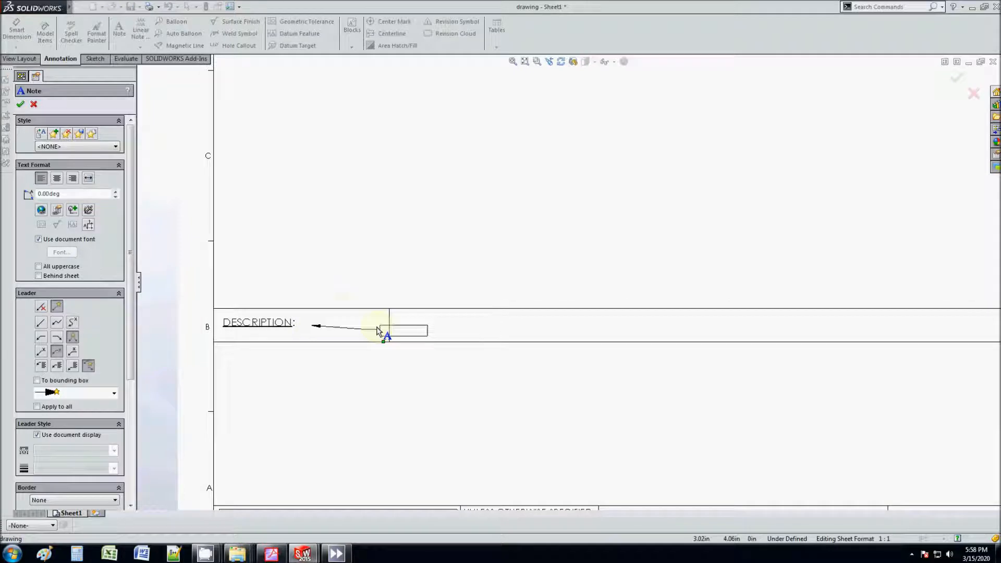
{"action": "key", "text": "Escape"}
{"action": "left_click", "coordinate": [118, 29]}
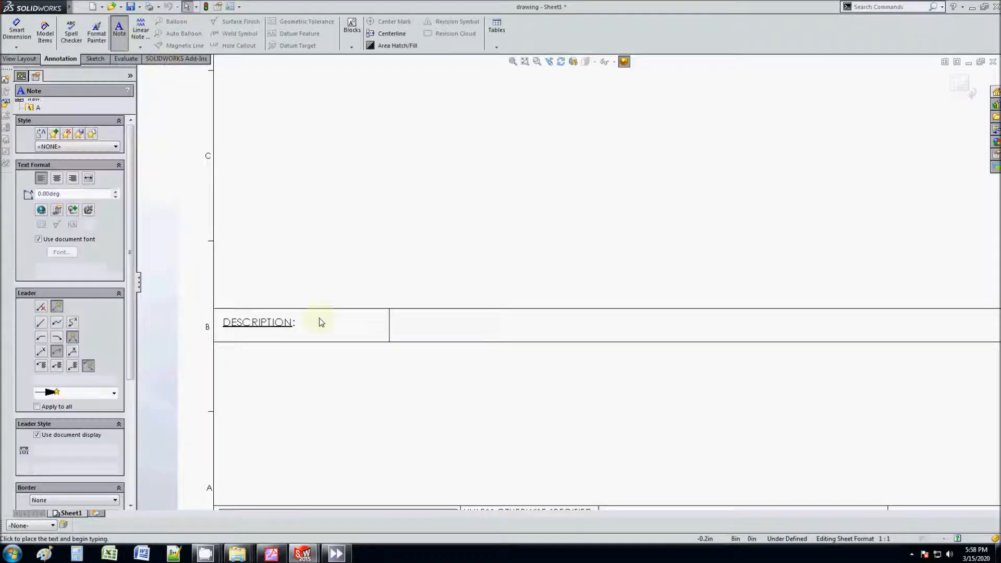
{"action": "left_click", "coordinate": [339, 321]}
{"action": "type", "text": "XXXXXXX"}
{"action": "left_click", "coordinate": [361, 337]}
{"action": "type", "text": "A"}
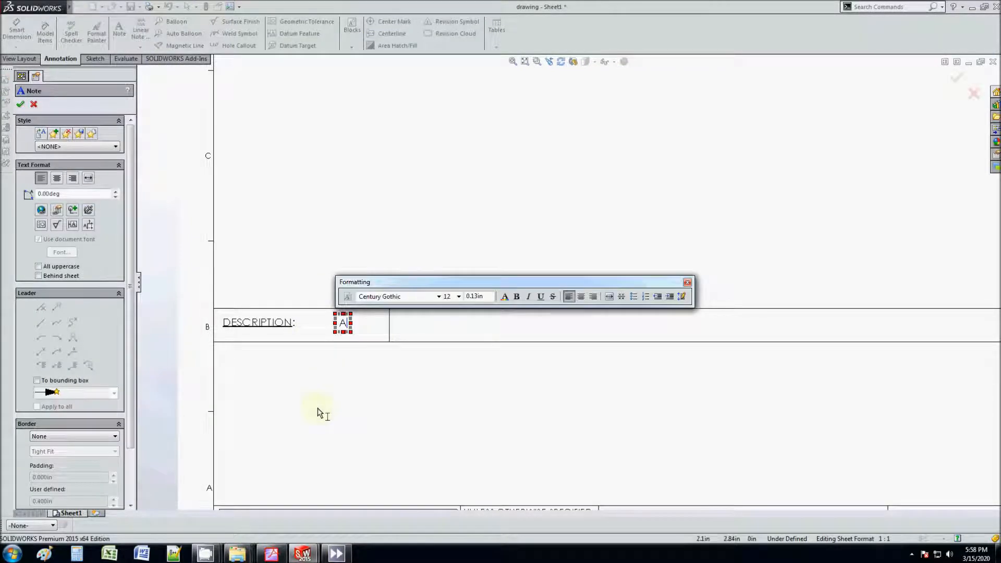
{"action": "left_click", "coordinate": [317, 407]}
{"action": "key", "text": "Escape"}
Link the placeholder "A" note after the new DESCRIPTION: label to the current document's MATERIAL property.
{"action": "left_click", "coordinate": [341, 323]}
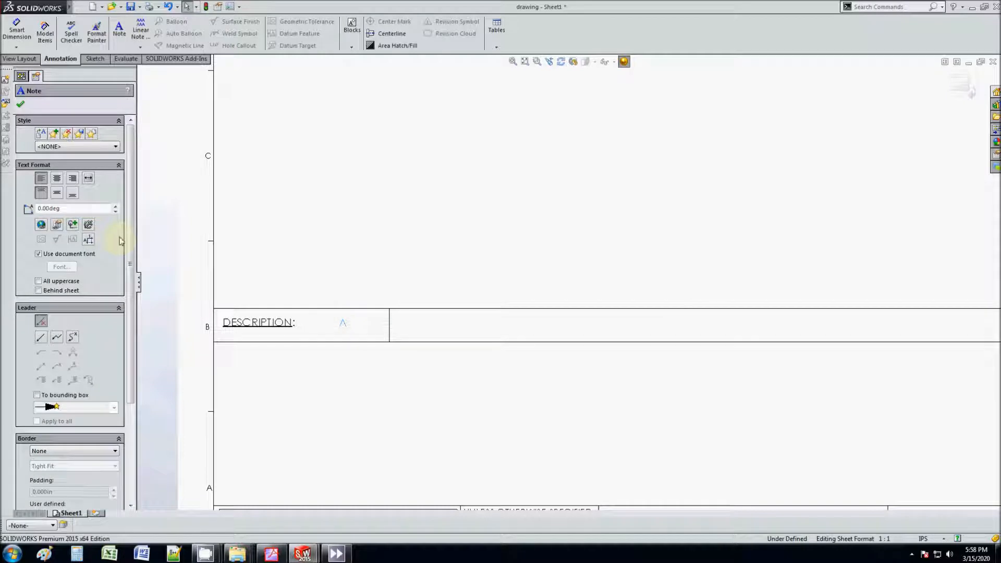
{"action": "left_click", "coordinate": [58, 226]}
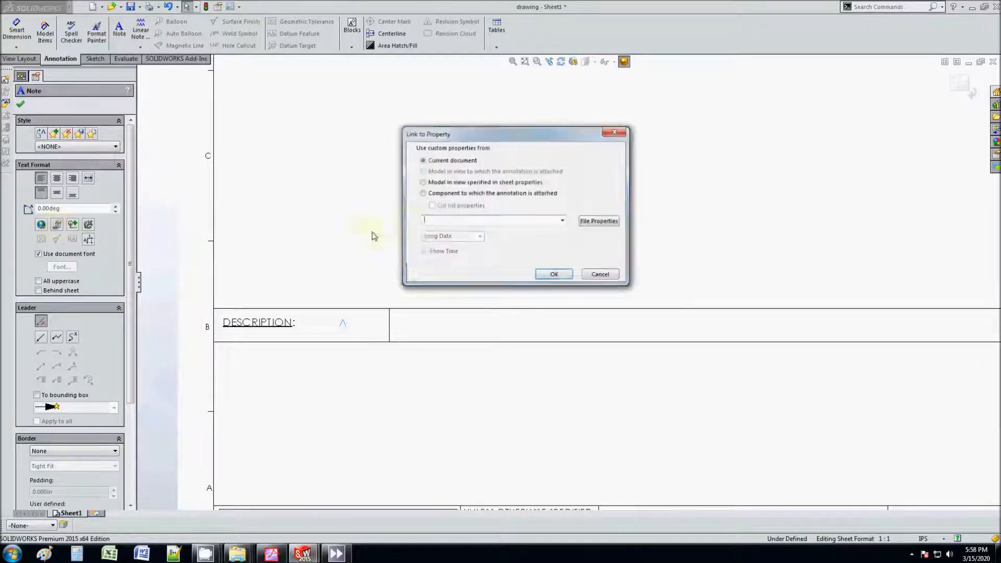
{"action": "left_click", "coordinate": [438, 182]}
{"action": "left_click", "coordinate": [563, 220]}
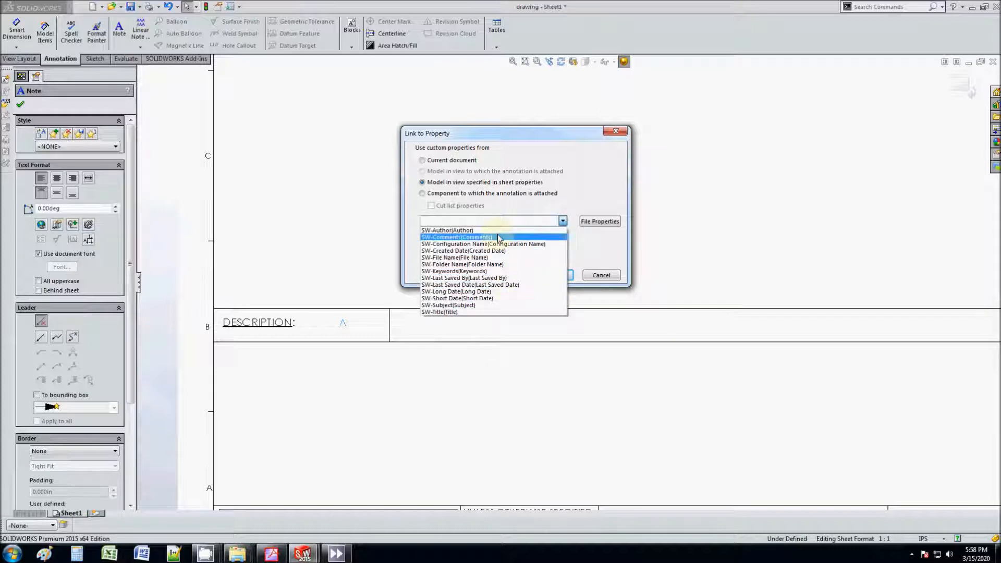
{"action": "left_click", "coordinate": [490, 196]}
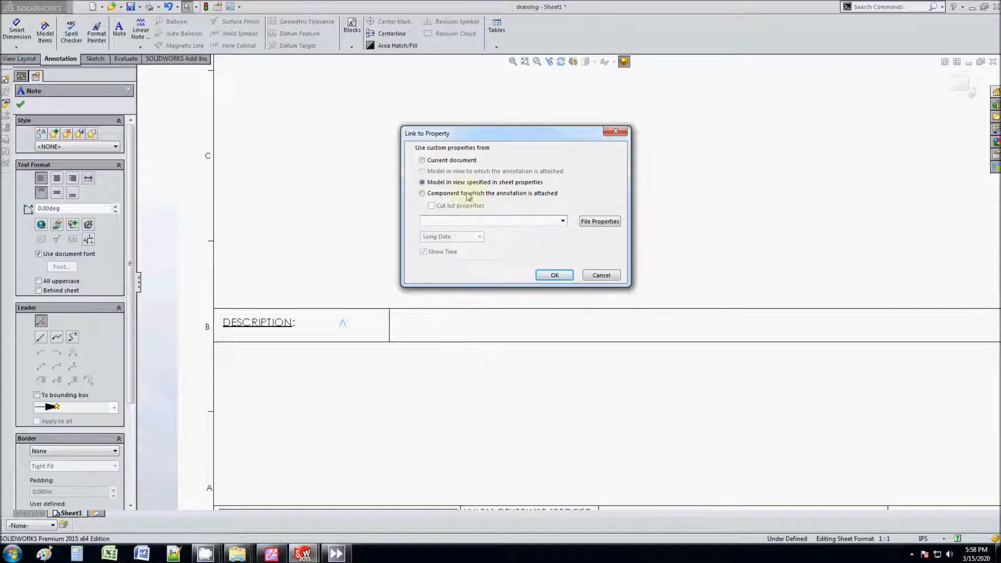
{"action": "left_click", "coordinate": [562, 221]}
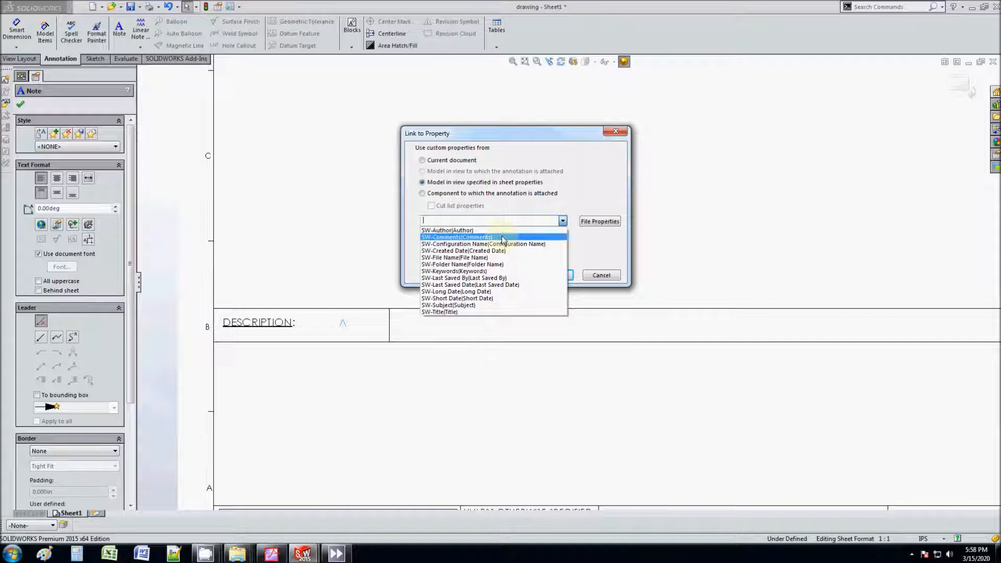
{"action": "left_click", "coordinate": [503, 237]}
{"action": "left_click", "coordinate": [422, 161]}
{"action": "left_click", "coordinate": [562, 221]}
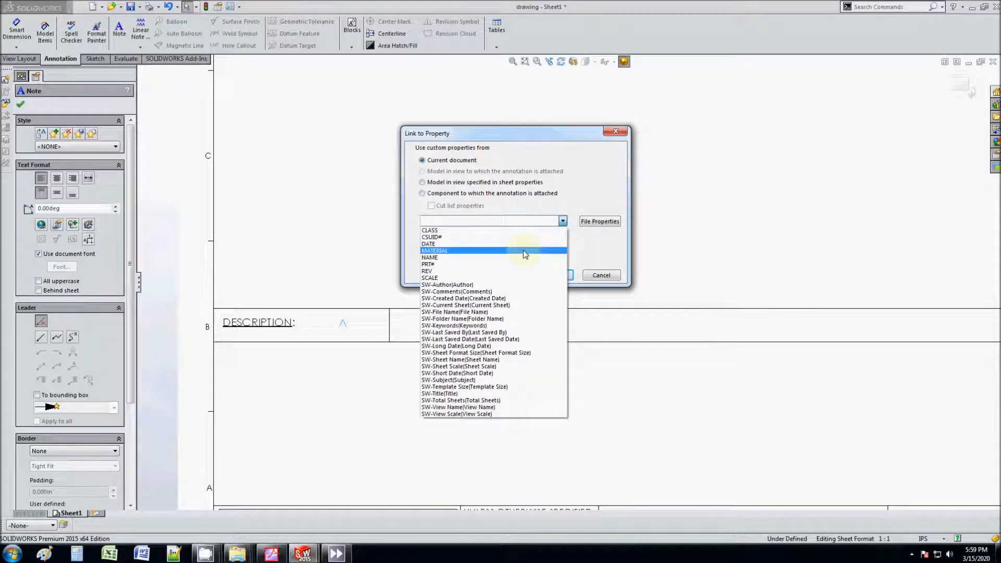
{"action": "left_click", "coordinate": [524, 251]}
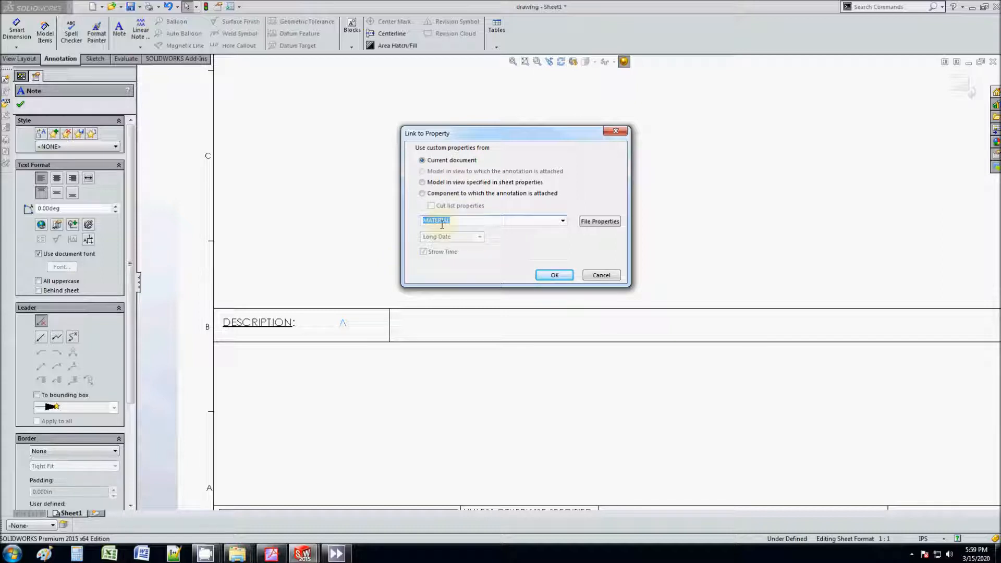
{"action": "left_click", "coordinate": [554, 275]}
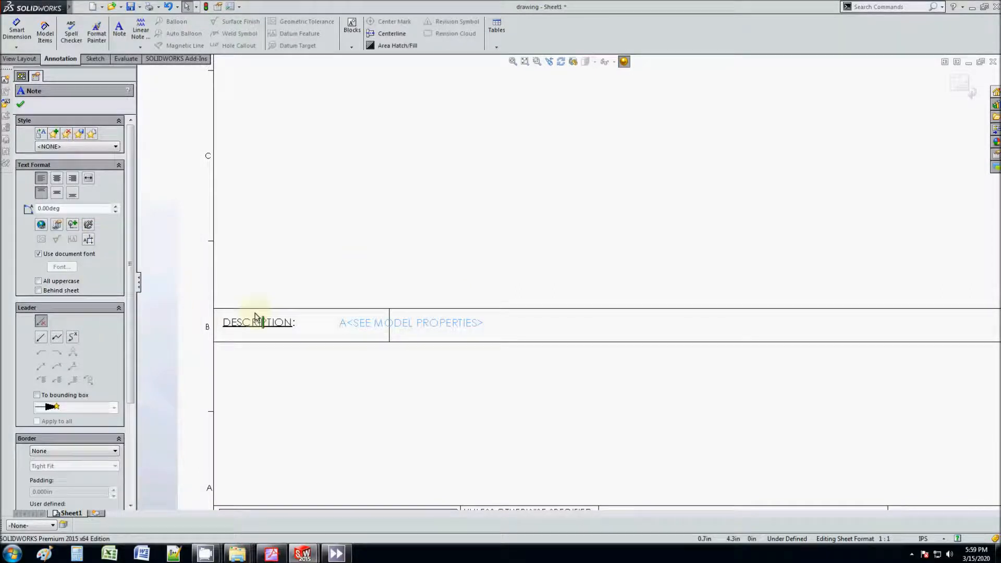
Remove the placeholder letter "A" from the note, keeping only its linked property text.
{"action": "double_click", "coordinate": [345, 323]}
{"action": "left_click", "coordinate": [347, 324]}
{"action": "key", "text": "BackSpace"}
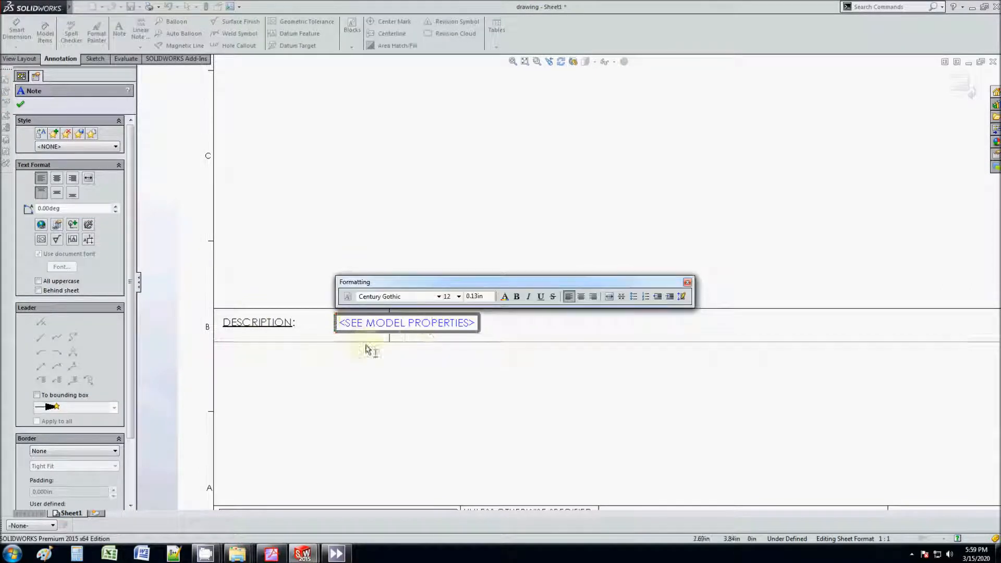
{"action": "left_click", "coordinate": [428, 371]}
Try linking the note to the current document's SW-Author(Author) property and clear its linked text.
{"action": "left_click", "coordinate": [369, 327]}
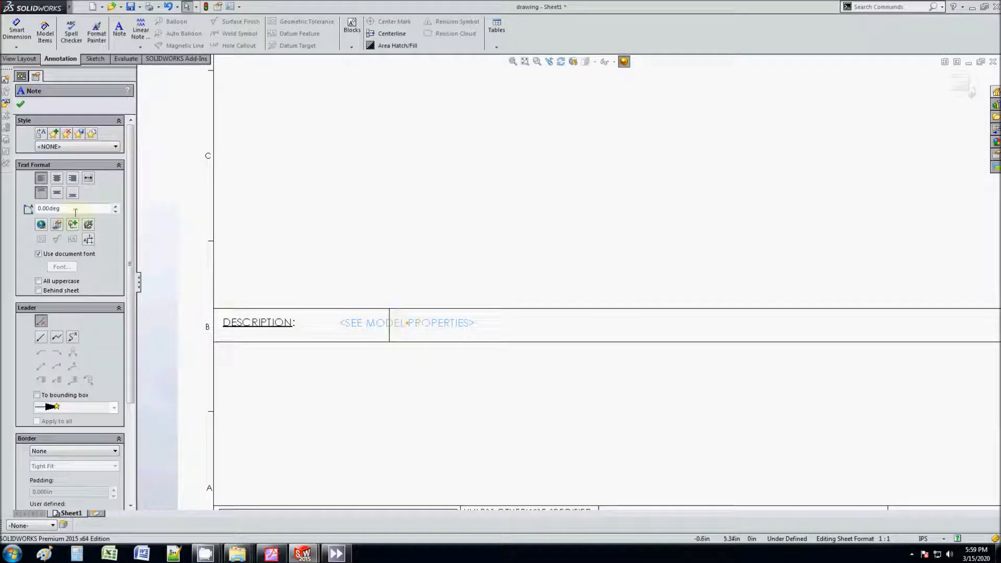
{"action": "left_click", "coordinate": [57, 225]}
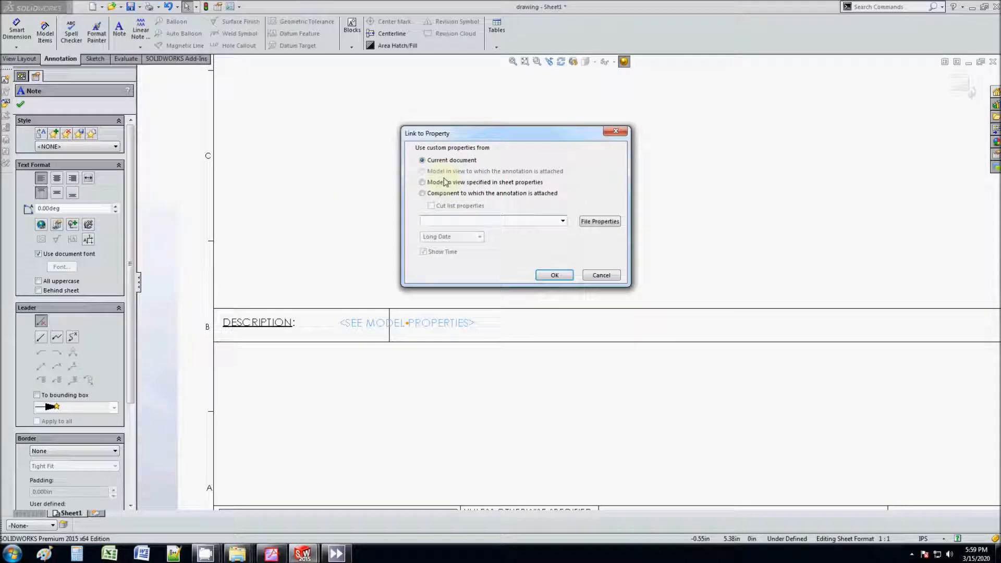
{"action": "left_click", "coordinate": [563, 221]}
{"action": "left_click", "coordinate": [498, 285]}
{"action": "left_click", "coordinate": [548, 274]}
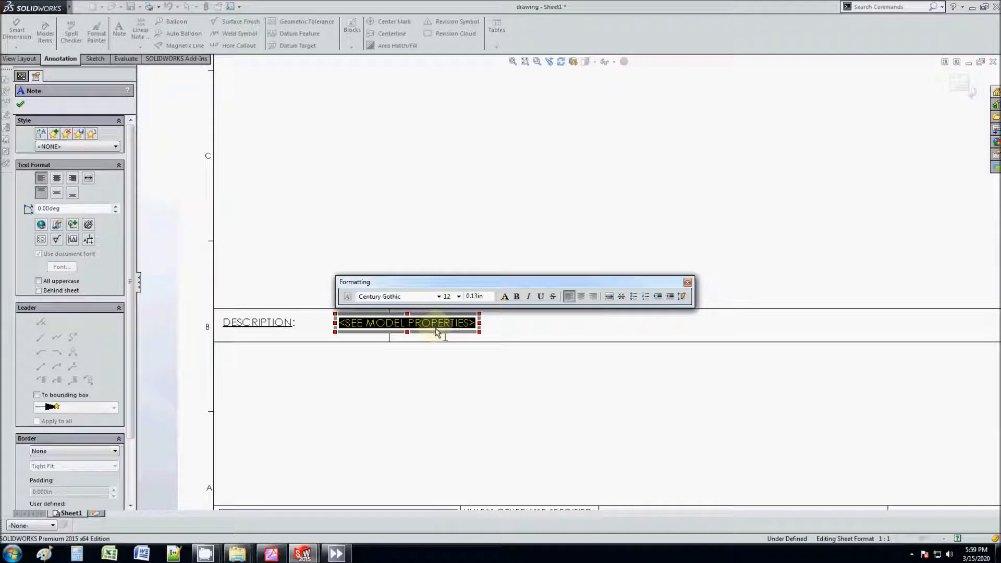
{"action": "key", "text": "Delete"}
{"action": "key", "text": "Escape"}
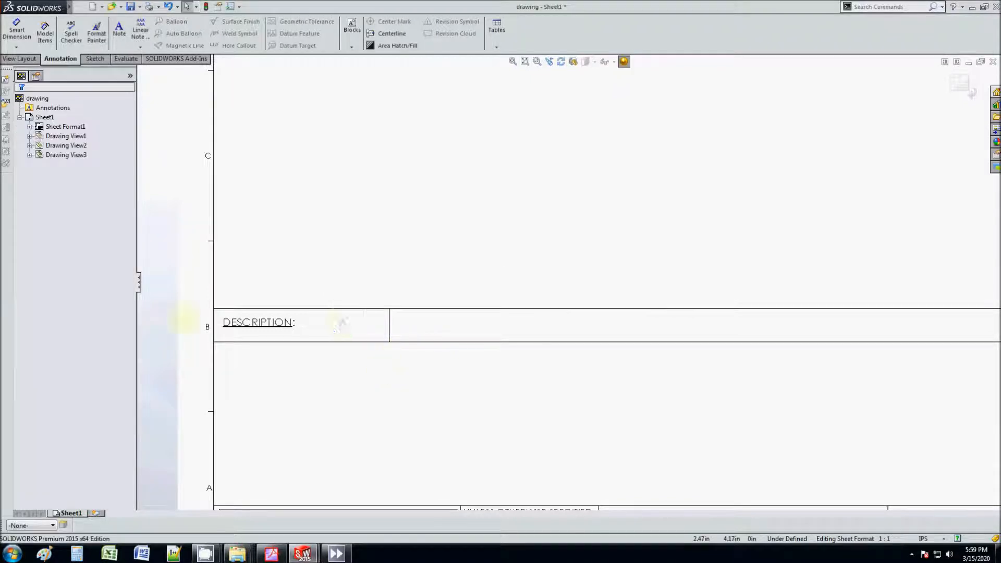
Try to link the "A" note to the SW-Author(Author) property of the component to which the annotation is attached.
{"action": "left_click", "coordinate": [338, 324]}
{"action": "left_click", "coordinate": [46, 223]}
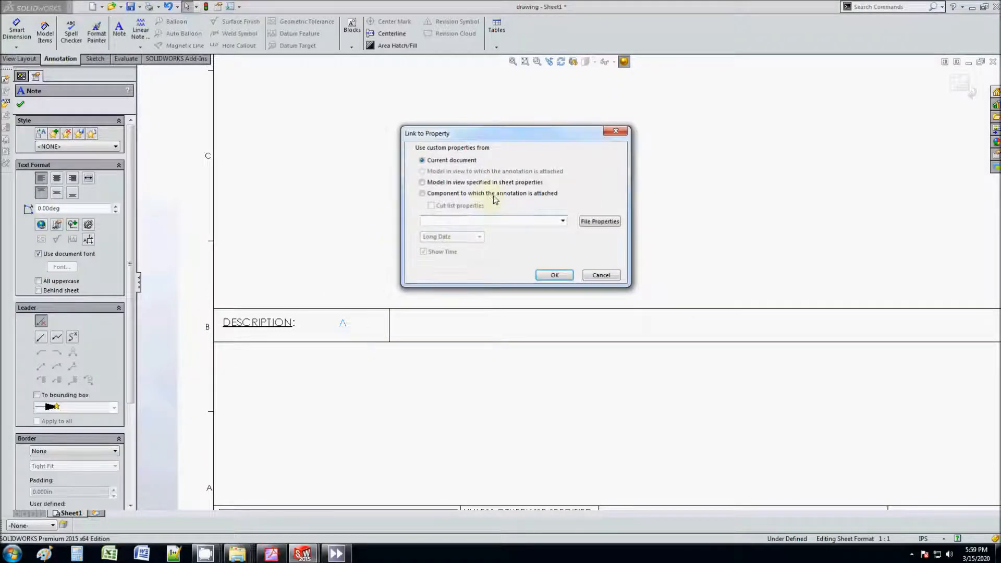
{"action": "left_click", "coordinate": [494, 193]}
{"action": "left_click", "coordinate": [562, 221]}
{"action": "left_click", "coordinate": [495, 289]}
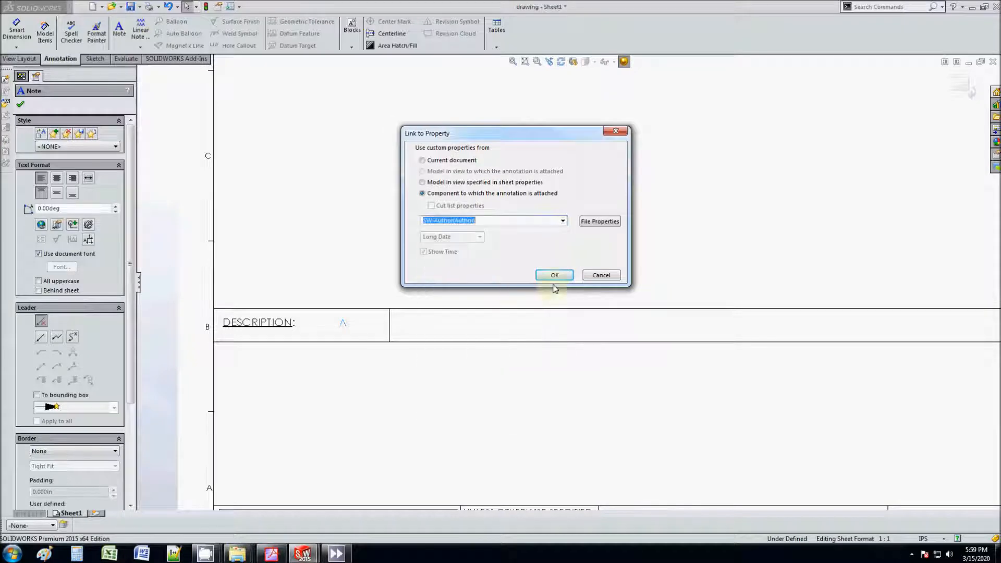
{"action": "left_click", "coordinate": [554, 276]}
{"action": "key", "text": "Escape"}
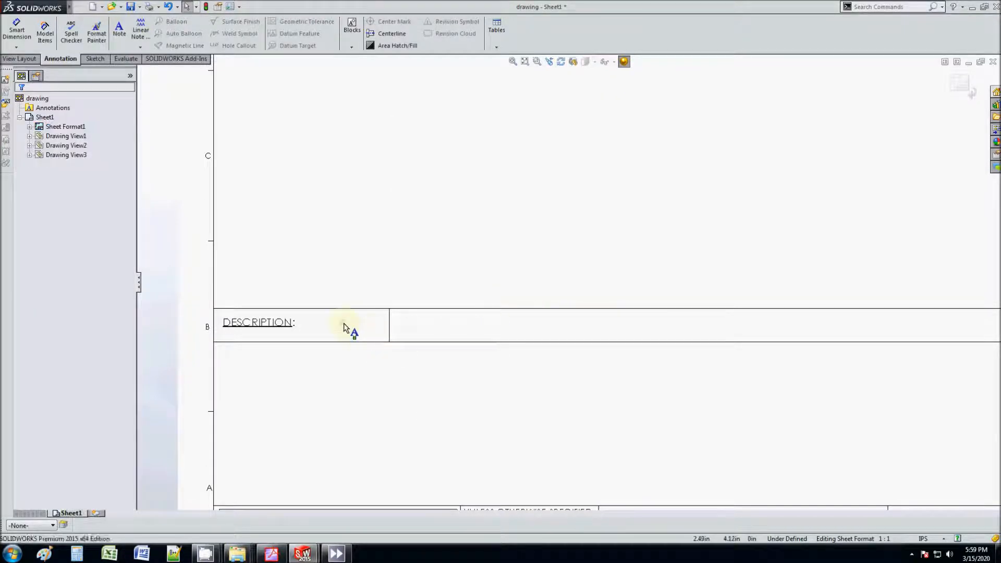
{"action": "left_click", "coordinate": [344, 324]}
{"action": "left_click", "coordinate": [353, 355]}
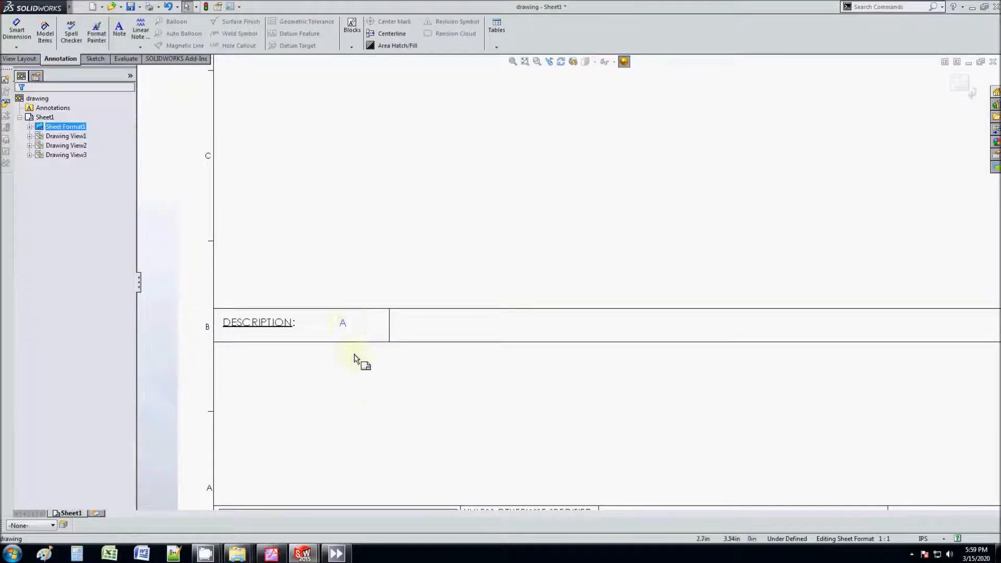
{"action": "left_click", "coordinate": [345, 327]}
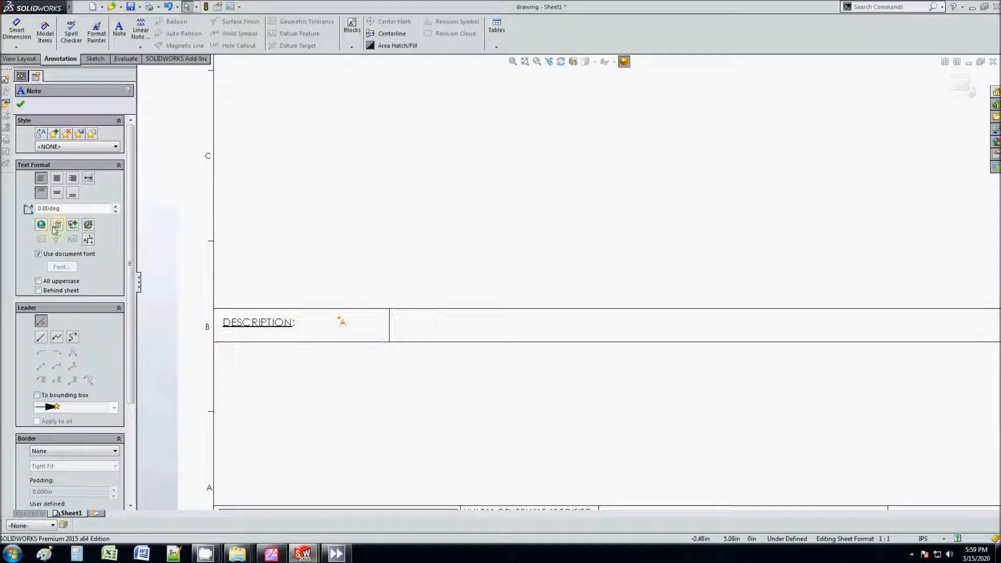
{"action": "left_click", "coordinate": [388, 413]}
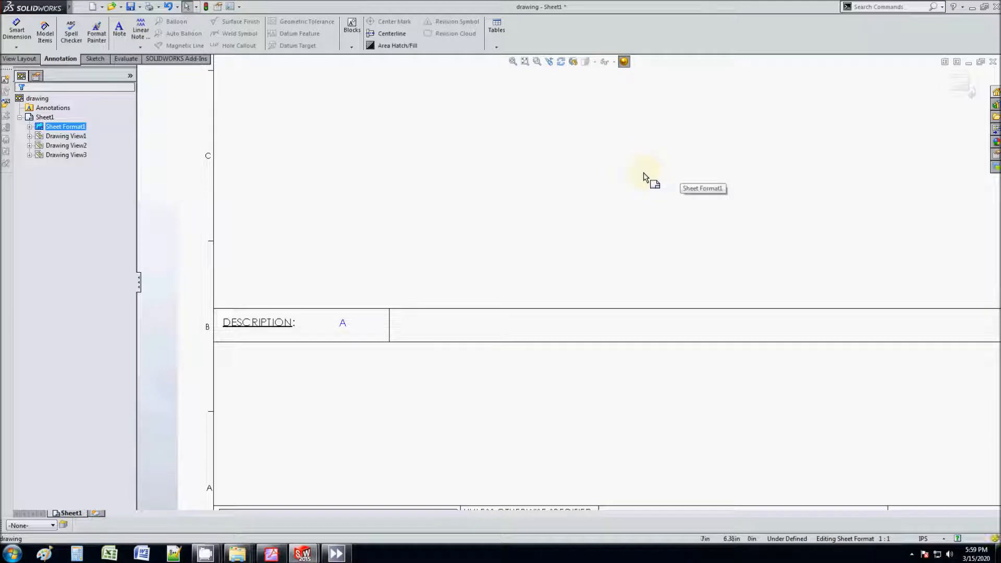
Check the property link options of the value note beside the NAME: label in the title block.
{"action": "scroll", "coordinate": [669, 323], "scroll_direction": "up", "scroll_amount": 5}
{"action": "scroll", "coordinate": [616, 369], "scroll_direction": "down", "scroll_amount": 4}
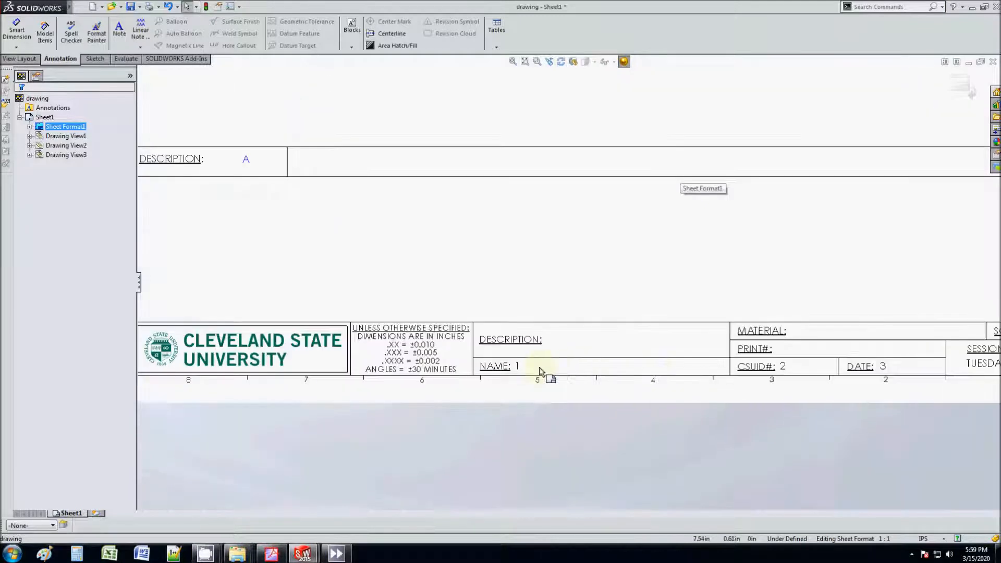
{"action": "left_click", "coordinate": [517, 368]}
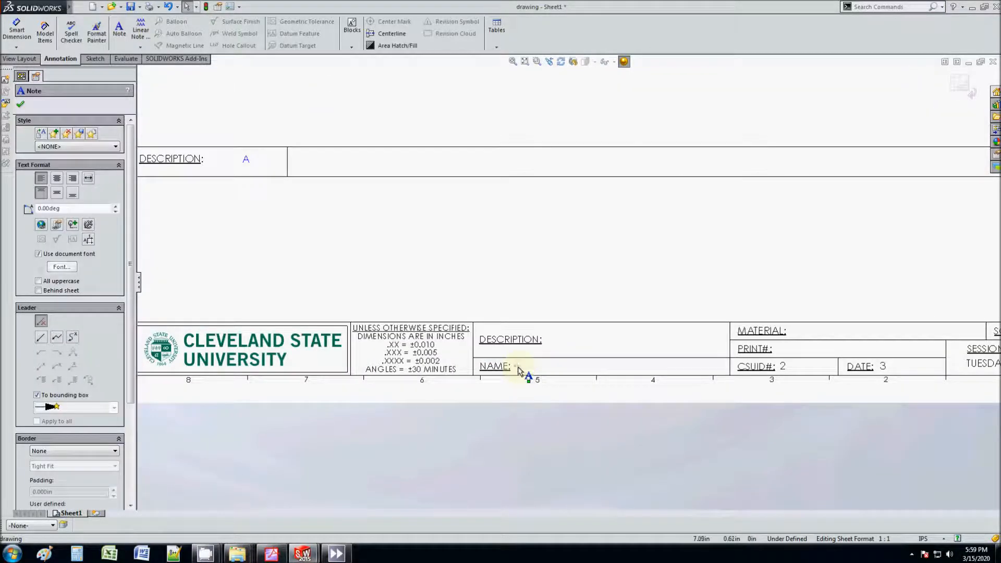
{"action": "left_click", "coordinate": [57, 224]}
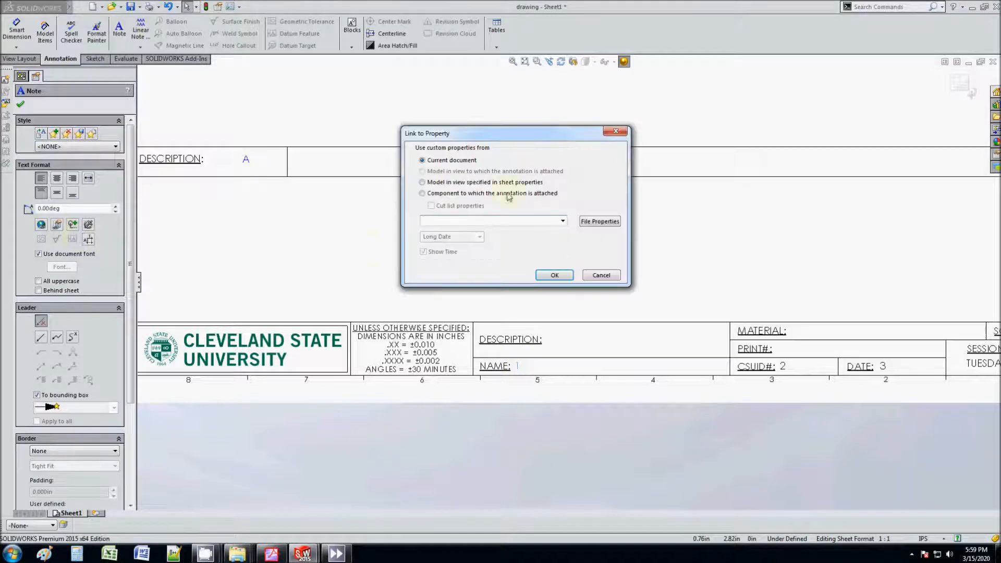
{"action": "left_click", "coordinate": [600, 275]}
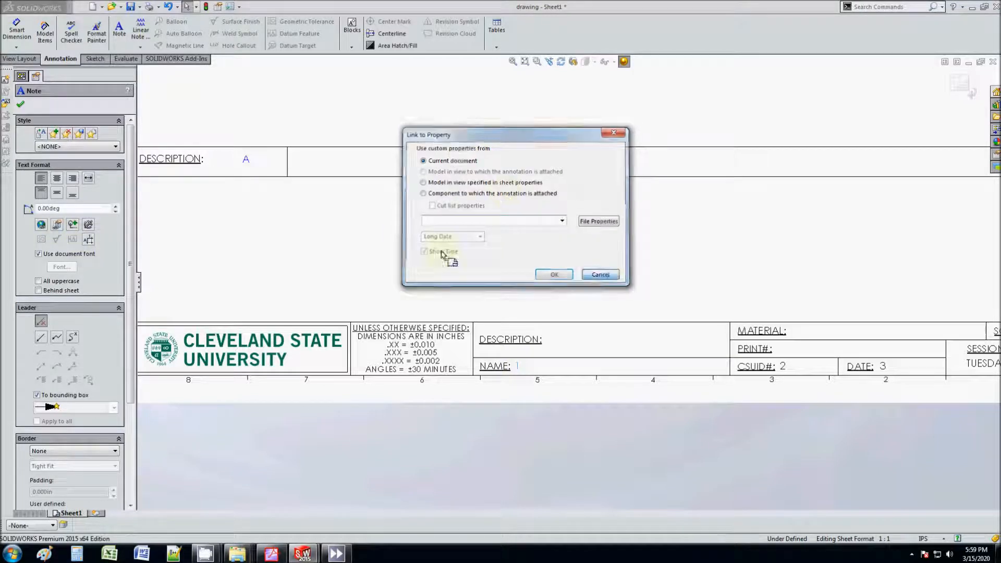
{"action": "left_click", "coordinate": [21, 105]}
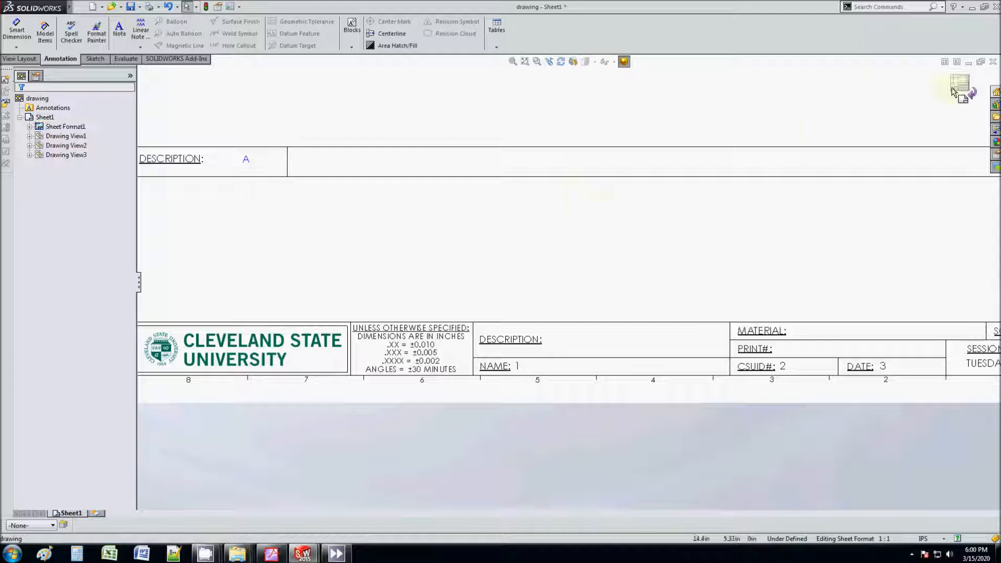
Delete the placeholder "A" note after the new DESCRIPTION: label.
{"action": "left_click", "coordinate": [247, 161]}
{"action": "key", "text": "Delete"}
{"action": "scroll", "coordinate": [399, 244], "scroll_direction": "up", "scroll_amount": 3}
{"action": "scroll", "coordinate": [399, 247], "scroll_direction": "up", "scroll_amount": 5}
{"action": "scroll", "coordinate": [576, 219], "scroll_direction": "down", "scroll_amount": 4}
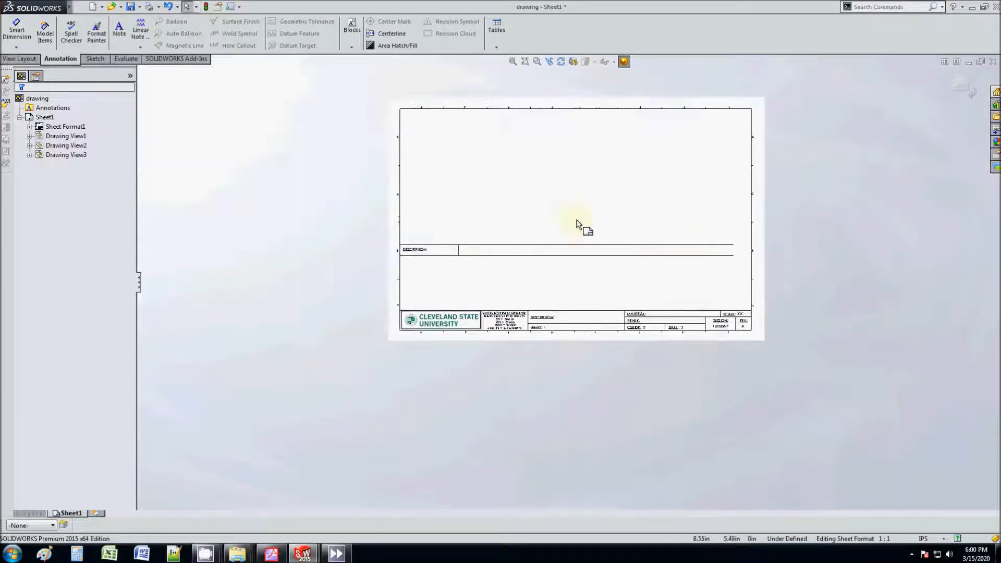
Look over the title block's fields and leave sheet format editing.
{"action": "middle_click_drag", "start_coordinate": [574, 186], "coordinate": [438, 211]}
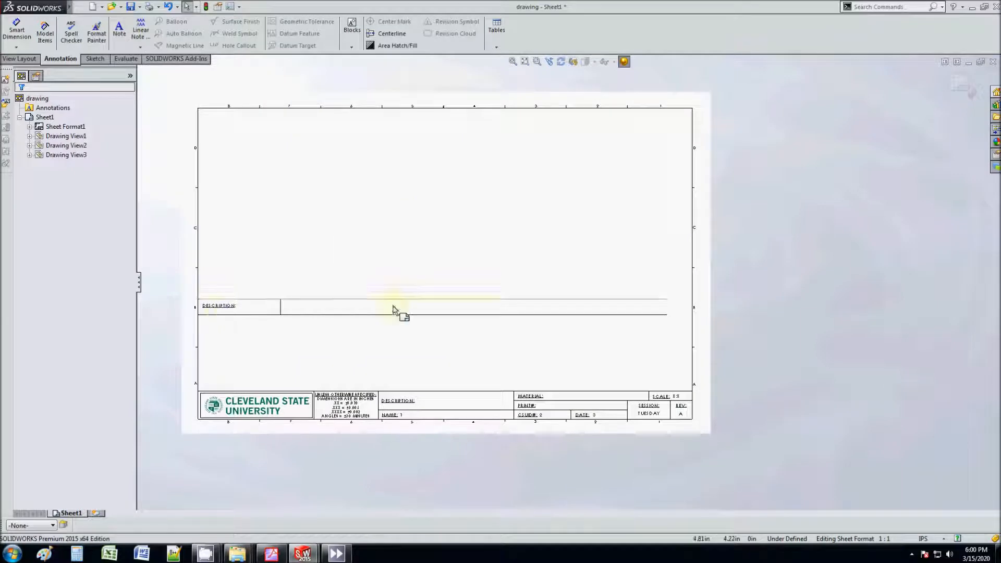
{"action": "scroll", "coordinate": [231, 306], "scroll_direction": "down", "scroll_amount": 2}
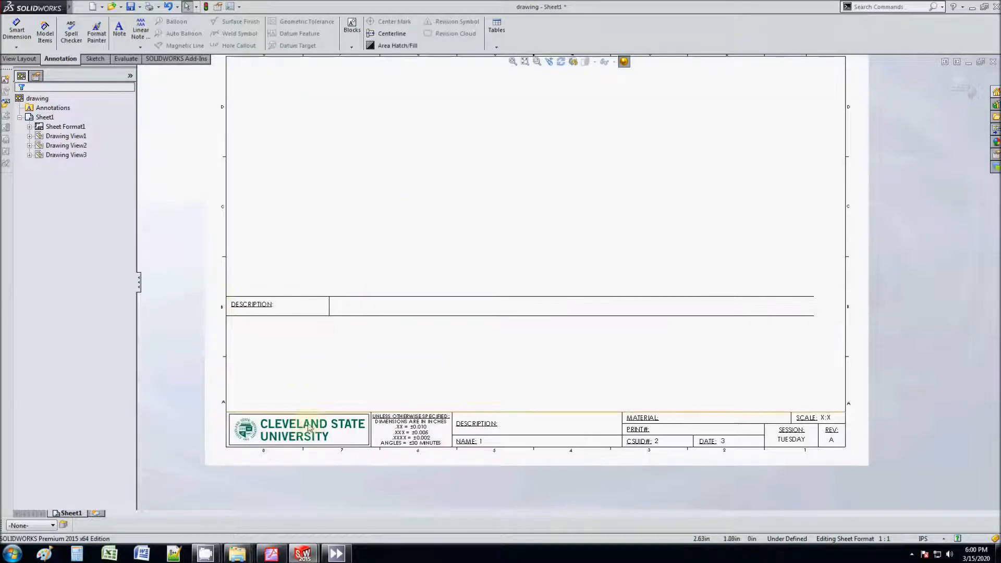
{"action": "scroll", "coordinate": [513, 454], "scroll_direction": "down", "scroll_amount": 1}
{"action": "scroll", "coordinate": [513, 453], "scroll_direction": "down", "scroll_amount": 3}
{"action": "scroll", "coordinate": [480, 409], "scroll_direction": "up", "scroll_amount": 2}
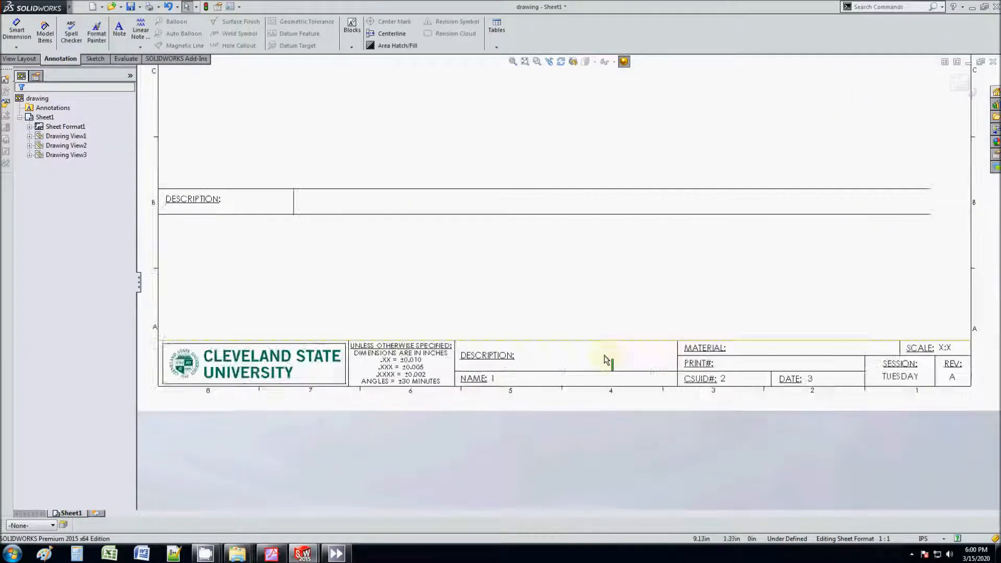
{"action": "scroll", "coordinate": [782, 364], "scroll_direction": "down", "scroll_amount": 1}
{"action": "left_click", "coordinate": [699, 364]}
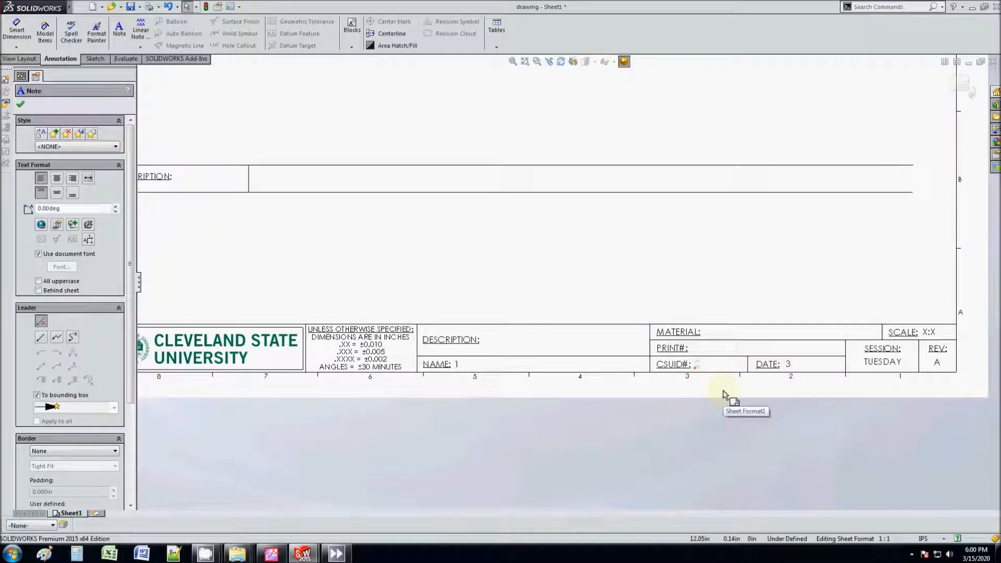
{"action": "left_click", "coordinate": [962, 86]}
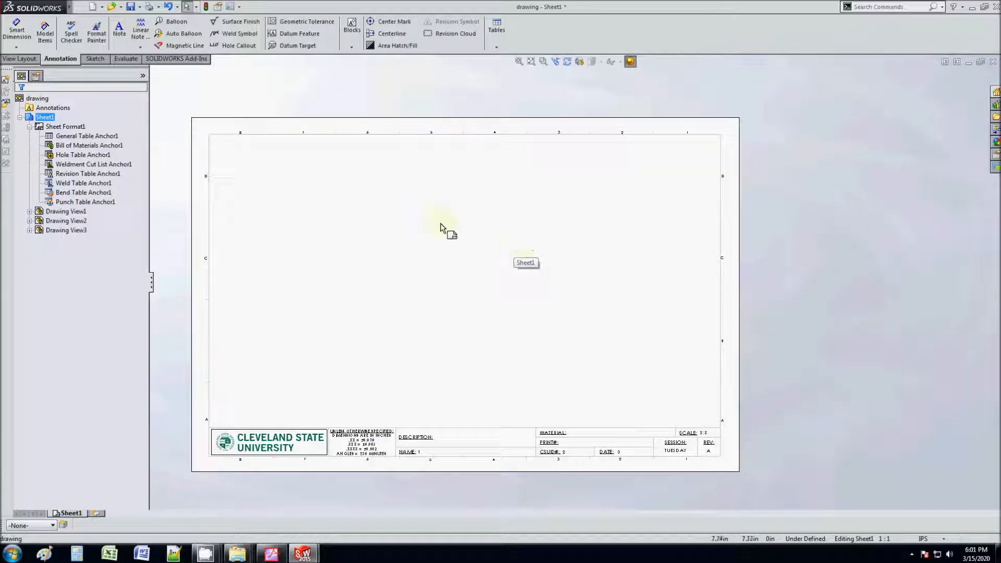
Switch to instructions.pdf in Adobe Acrobat and read steps 1.3 to 1.5 on selecting the drawing template, then return to the drawing.
{"action": "left_click", "coordinate": [281, 559]}
{"action": "scroll", "coordinate": [417, 386], "scroll_direction": "down", "scroll_amount": 9}
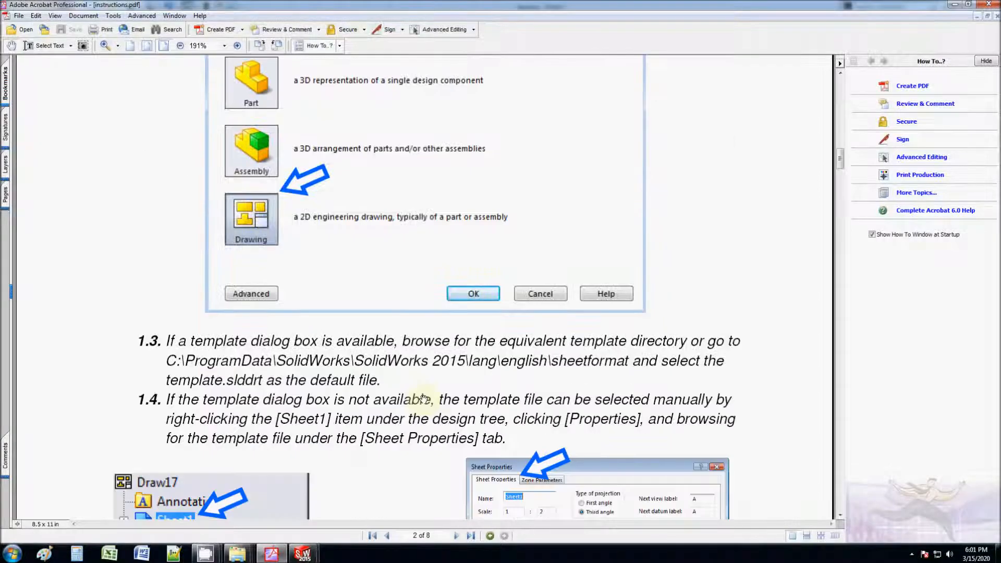
{"action": "scroll", "coordinate": [423, 399], "scroll_direction": "down", "scroll_amount": 5}
{"action": "scroll", "coordinate": [423, 400], "scroll_direction": "up", "scroll_amount": 6}
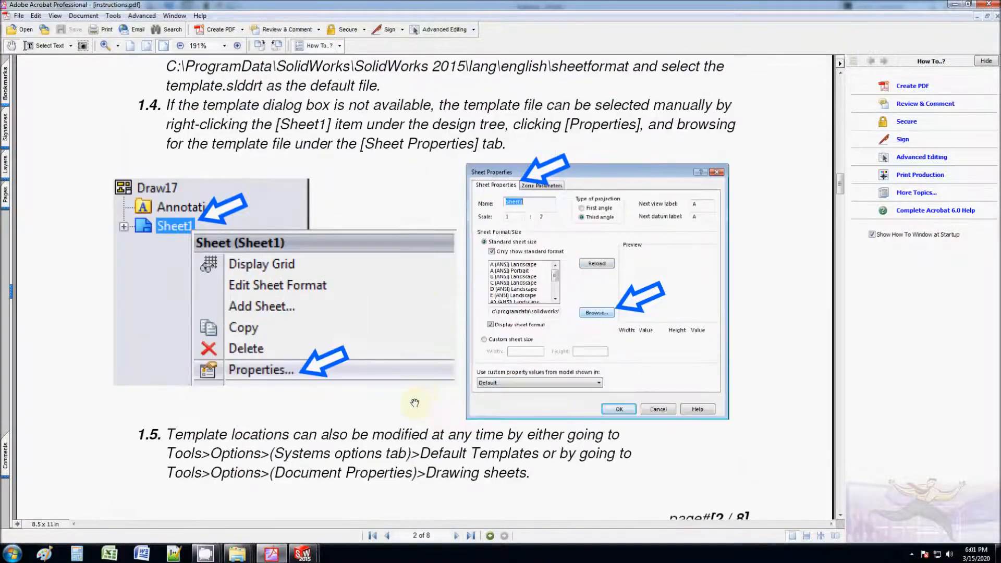
{"action": "left_click", "coordinate": [951, 6]}
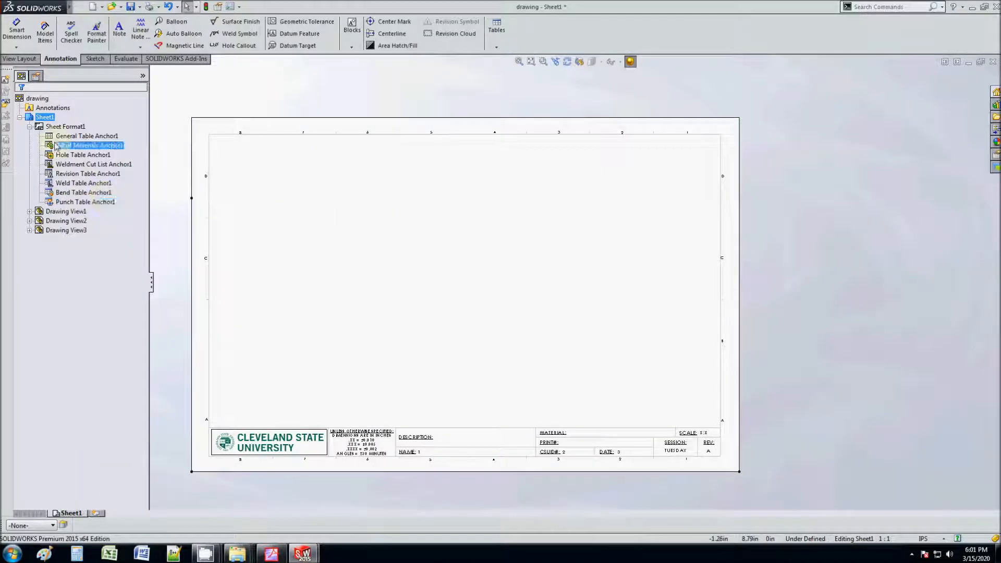
Look through the standard sheet formats listed in the sheet properties, and close them without changes.
{"action": "right_click", "coordinate": [60, 126]}
{"action": "left_click", "coordinate": [92, 226]}
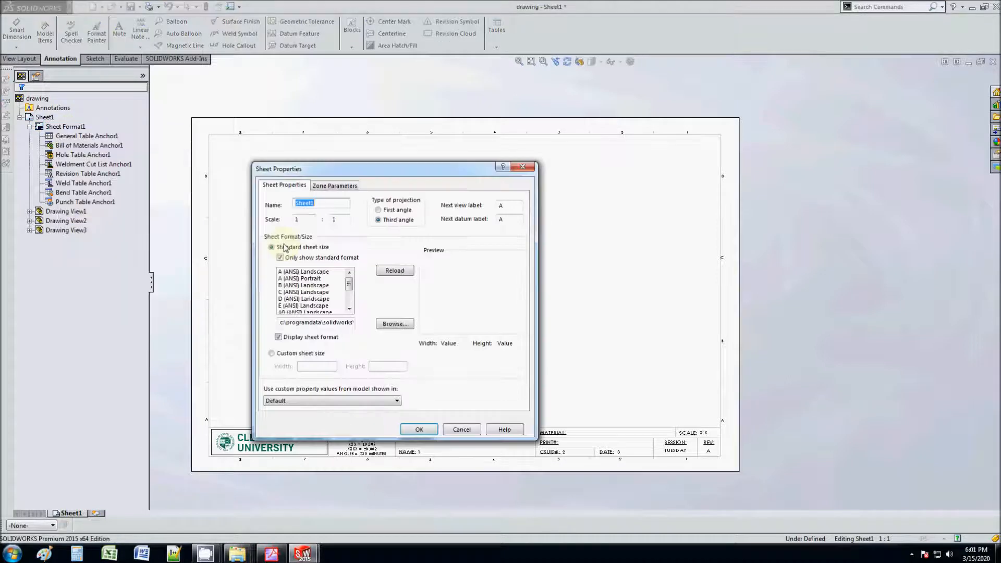
{"action": "scroll", "coordinate": [349, 293], "scroll_direction": "down", "scroll_amount": 2}
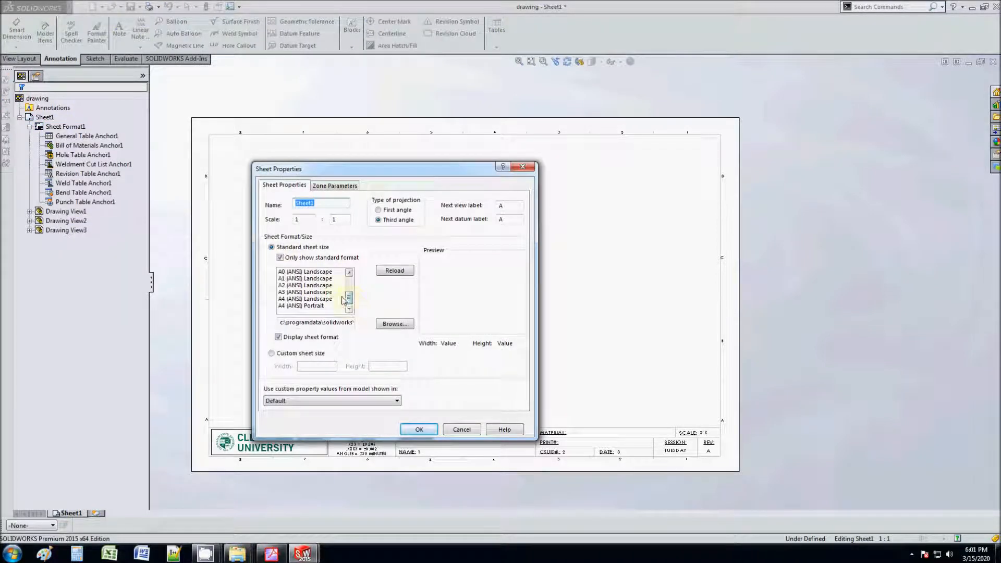
{"action": "scroll", "coordinate": [298, 280], "scroll_direction": "up", "scroll_amount": 2}
{"action": "left_click_drag", "start_coordinate": [348, 290], "coordinate": [349, 309]}
{"action": "left_click", "coordinate": [520, 167]}
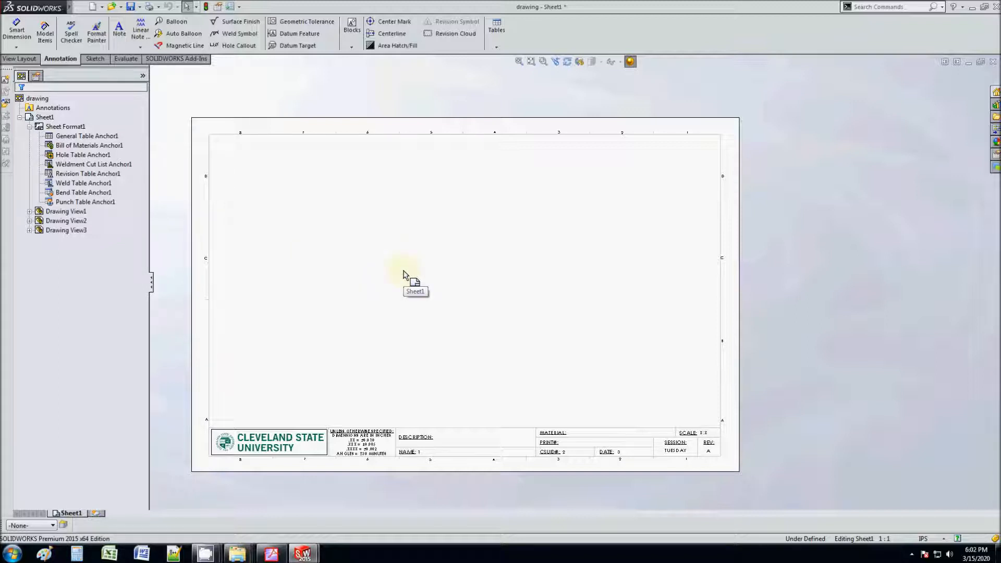
Insert a Front model view of part ce07 from Desktop, mce180, ce09-part drawings, start, near the lower-left area of the drawing border.
{"action": "scroll", "coordinate": [443, 281], "scroll_direction": "up", "scroll_amount": 2}
{"action": "scroll", "coordinate": [485, 297], "scroll_direction": "down", "scroll_amount": 2}
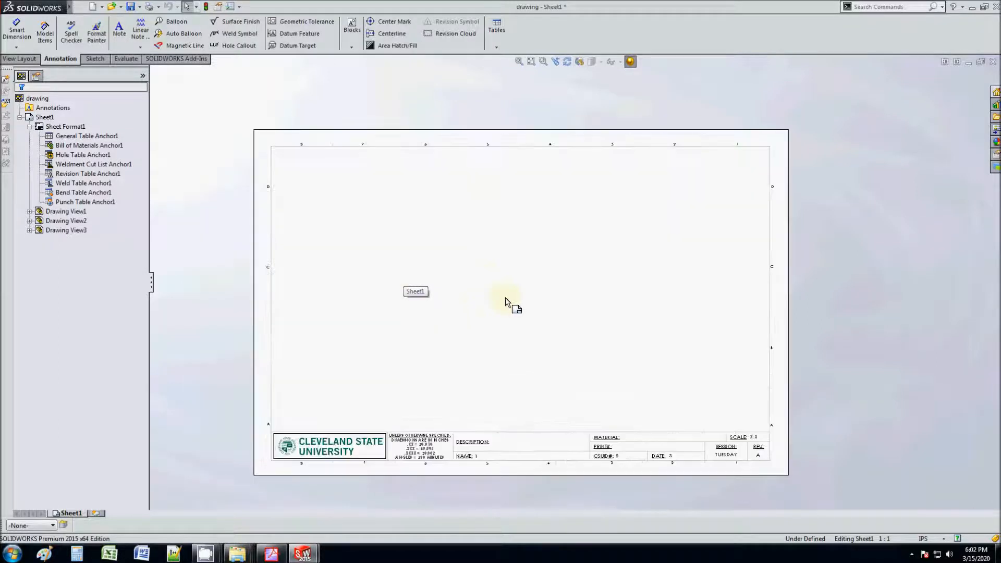
{"action": "scroll", "coordinate": [582, 312], "scroll_direction": "down", "scroll_amount": 1}
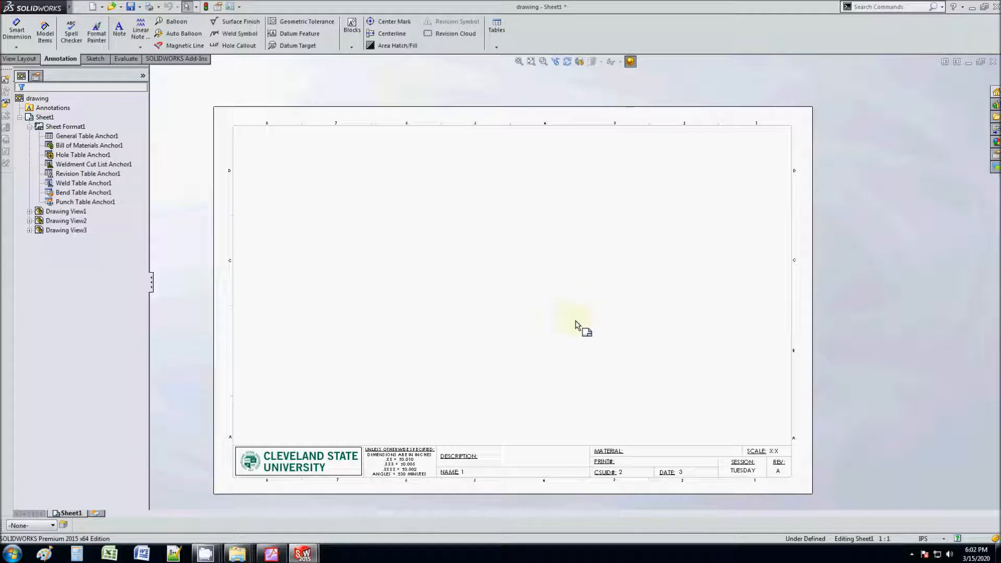
{"action": "left_click", "coordinate": [20, 59]}
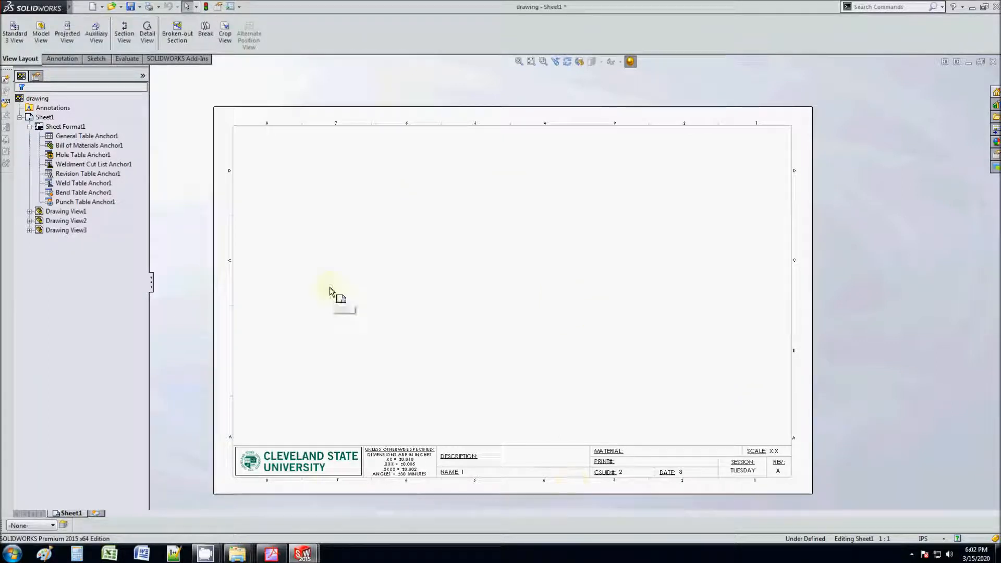
{"action": "left_click", "coordinate": [42, 41]}
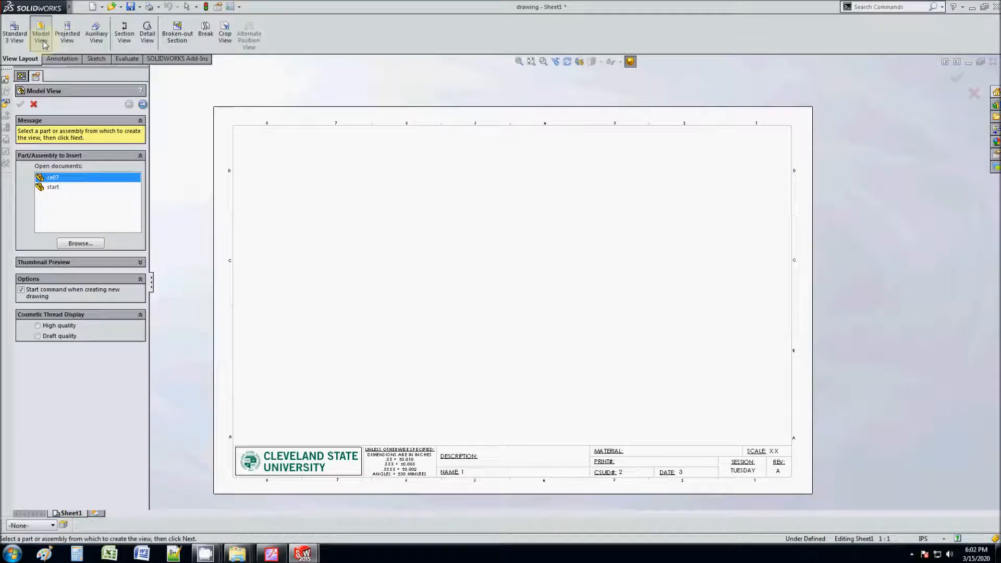
{"action": "left_click", "coordinate": [81, 243]}
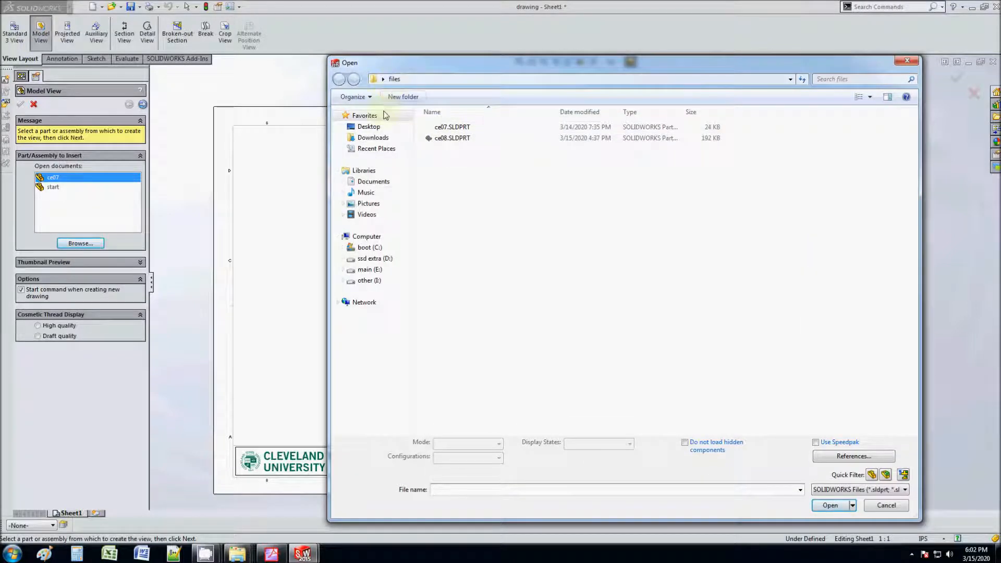
{"action": "left_click", "coordinate": [377, 127]}
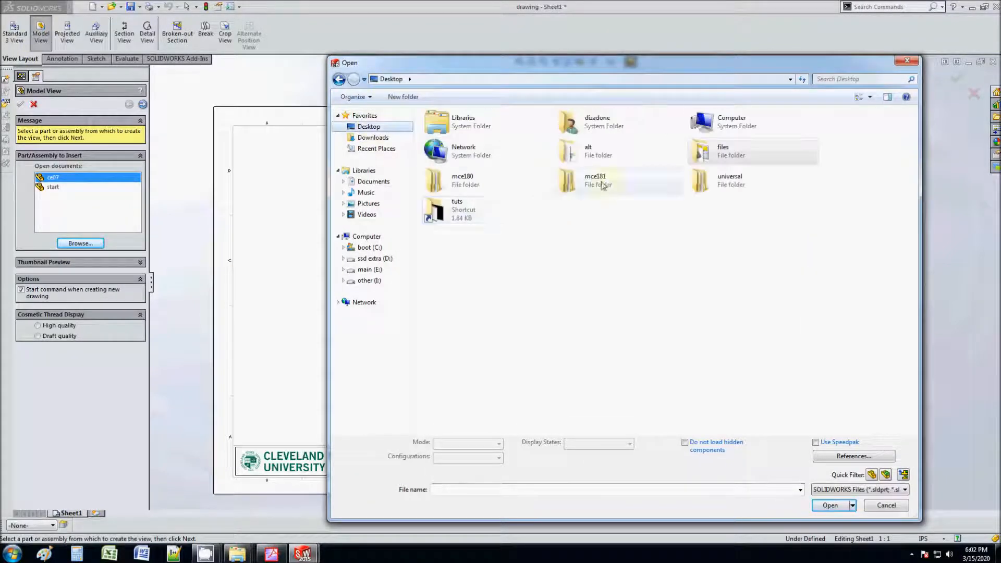
{"action": "double_click", "coordinate": [508, 186]}
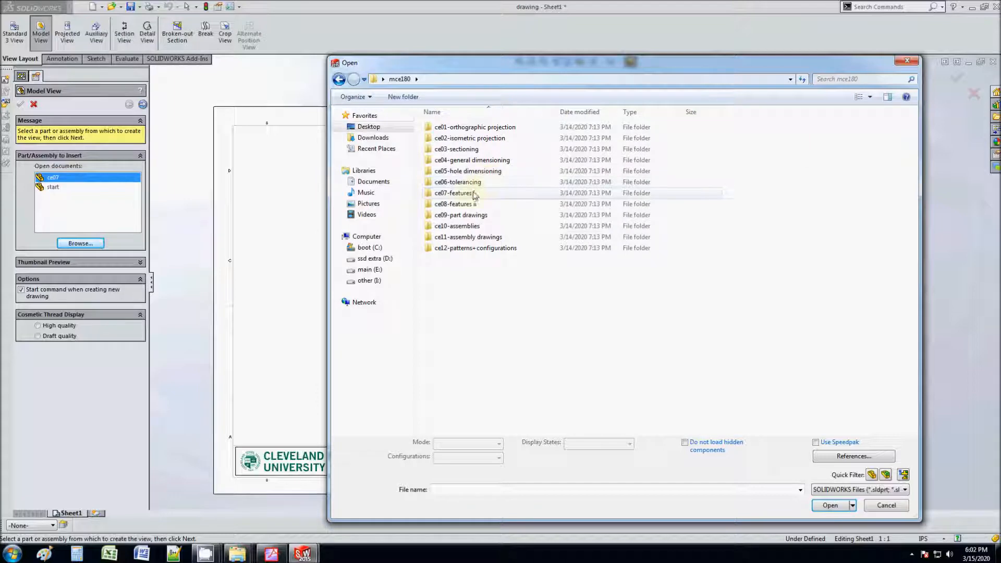
{"action": "double_click", "coordinate": [495, 215]}
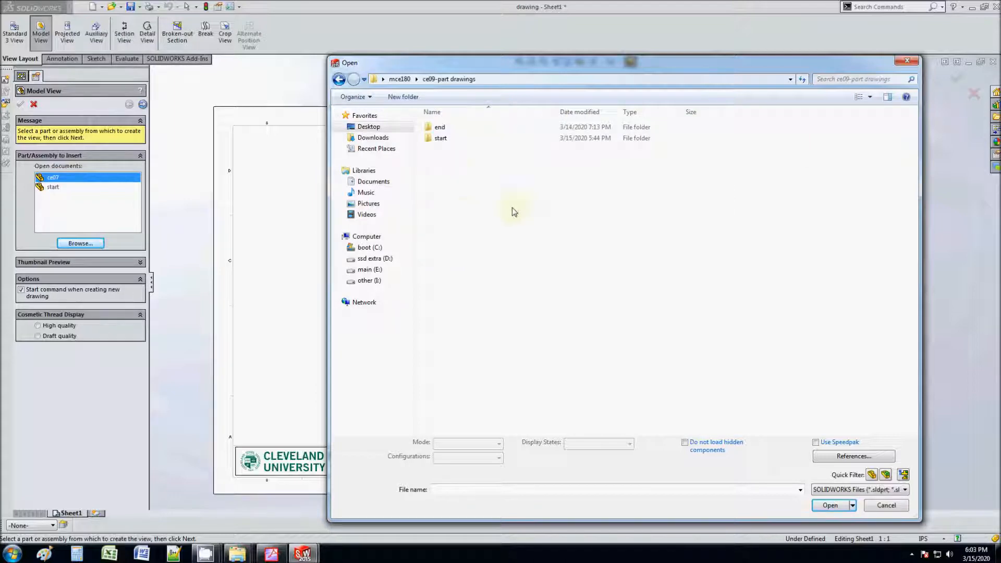
{"action": "double_click", "coordinate": [441, 137]}
{"action": "left_click", "coordinate": [440, 127]}
{"action": "left_click", "coordinate": [829, 504]}
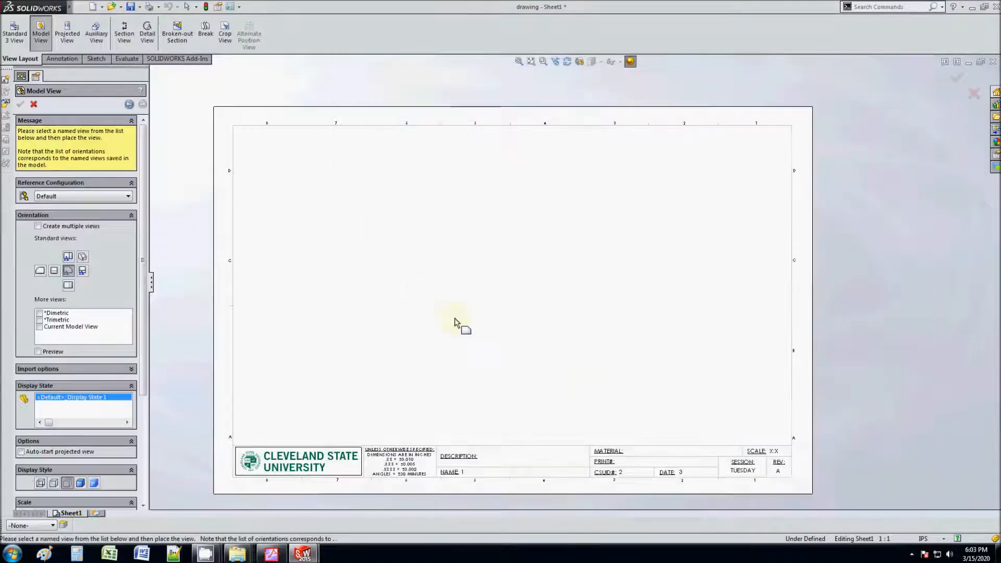
{"action": "left_click", "coordinate": [373, 371]}
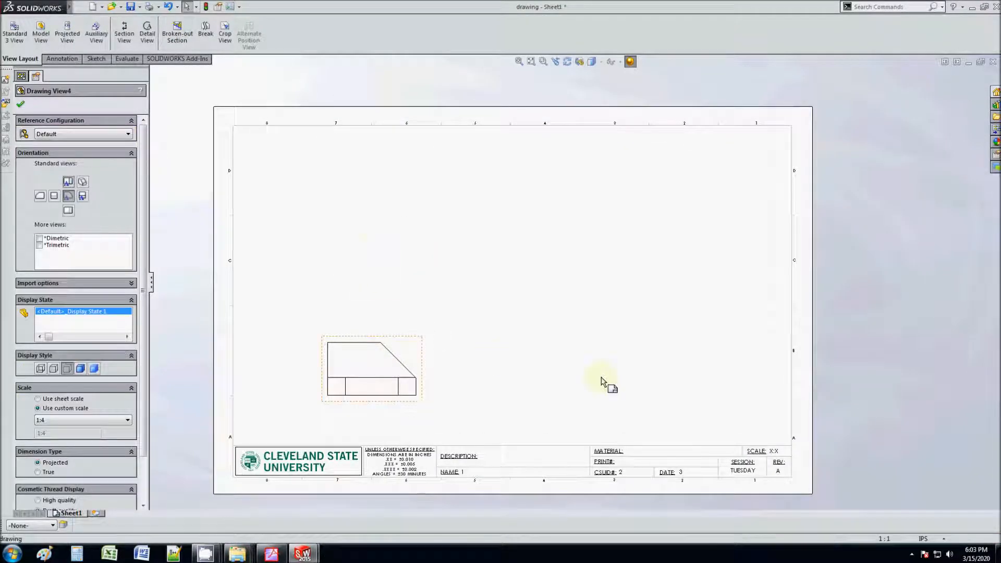
{"action": "key", "text": "Escape"}
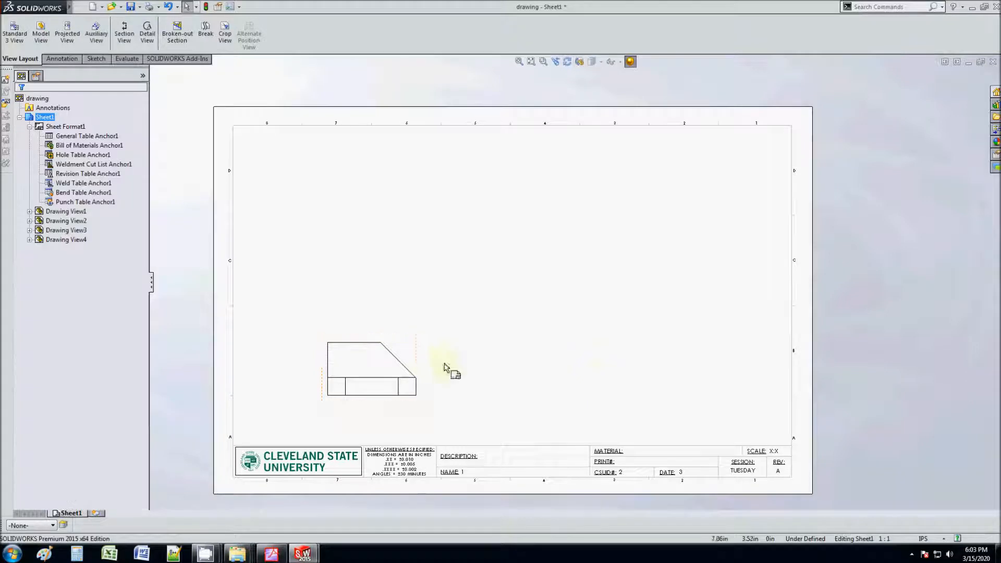
Project a top view above the front view and a right-side view beside it.
{"action": "left_click", "coordinate": [67, 42]}
{"action": "left_click", "coordinate": [420, 341]}
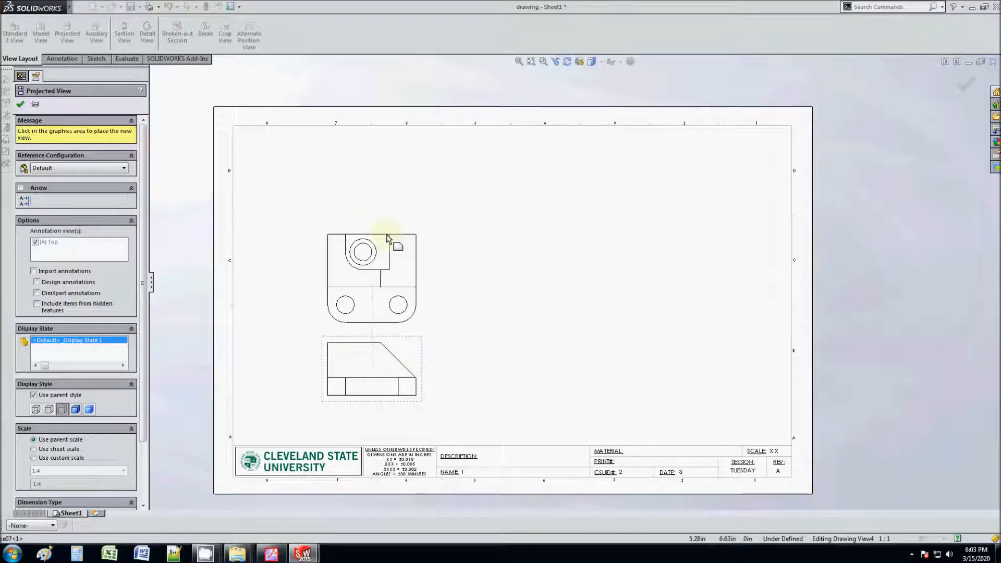
{"action": "left_click", "coordinate": [397, 264]}
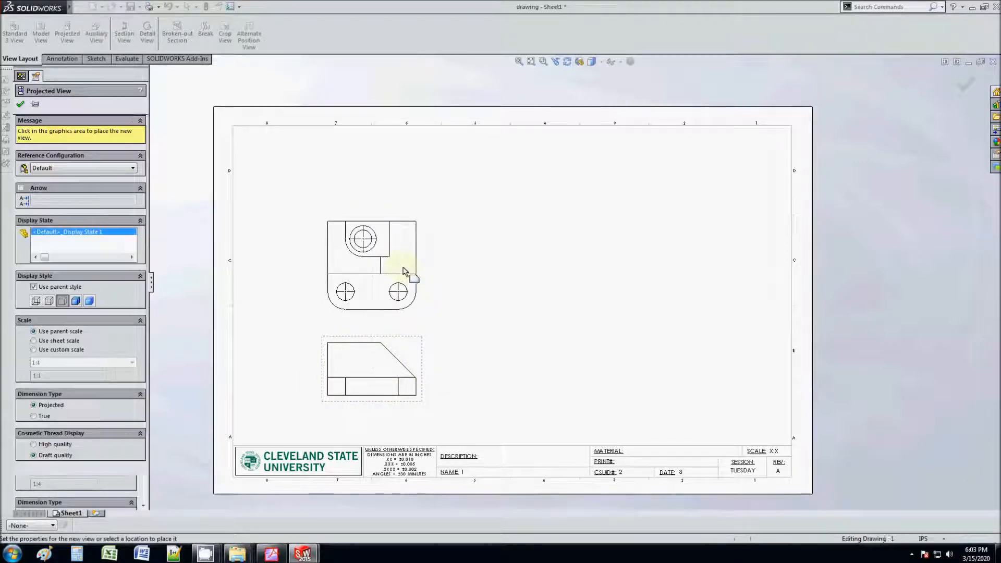
{"action": "key", "text": "Escape"}
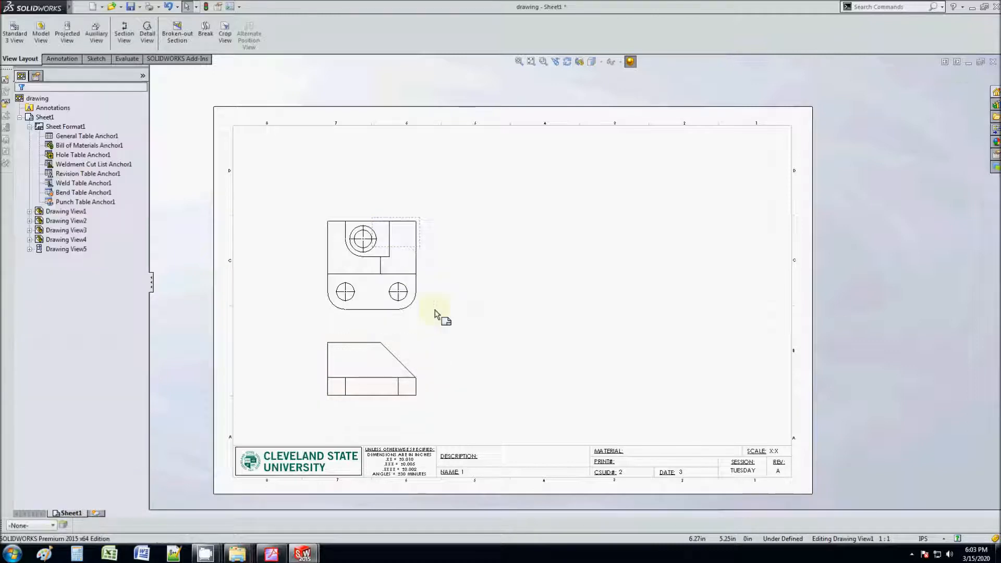
{"action": "left_click", "coordinate": [77, 38]}
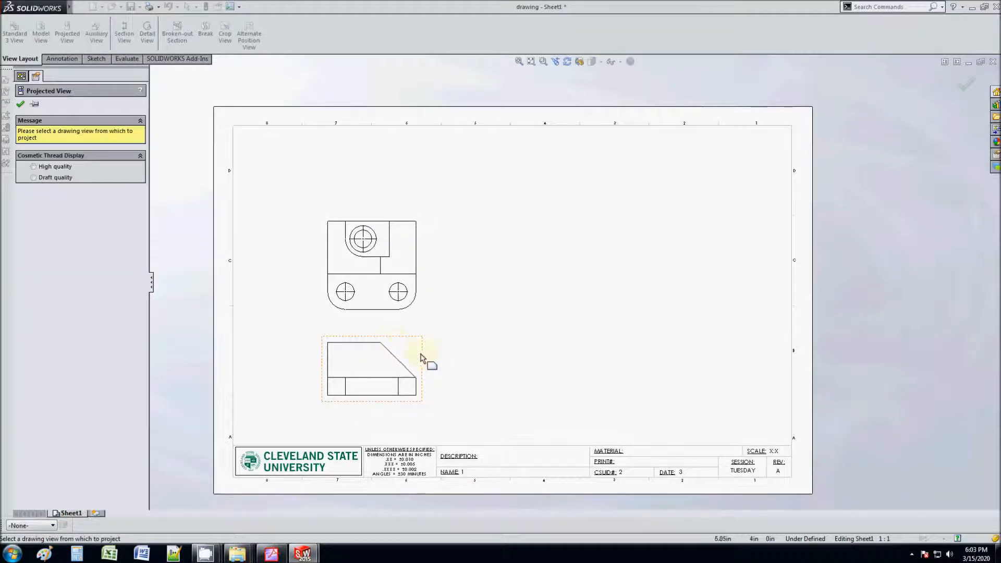
{"action": "left_click", "coordinate": [423, 359]}
{"action": "left_click", "coordinate": [542, 371]}
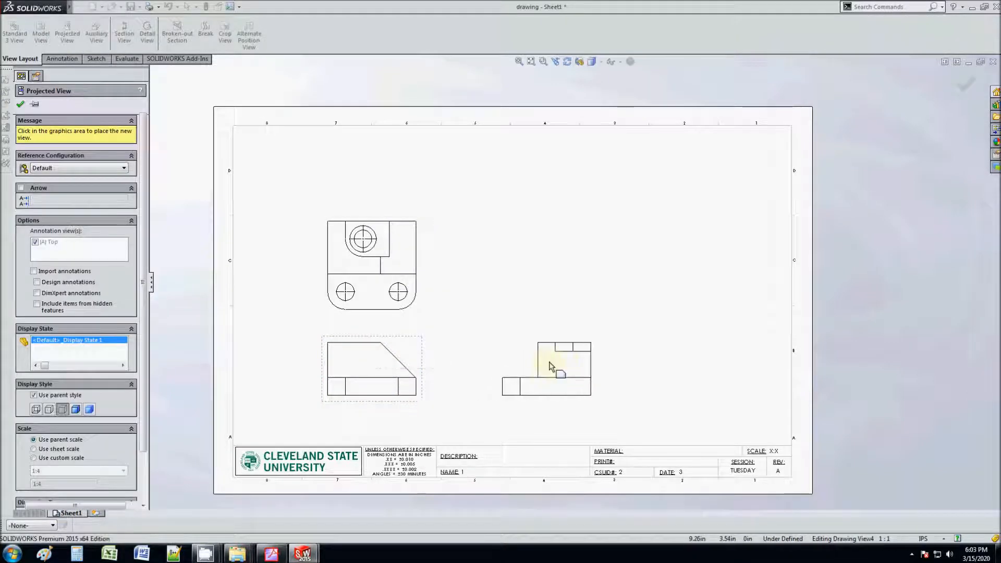
{"action": "key", "text": "Escape"}
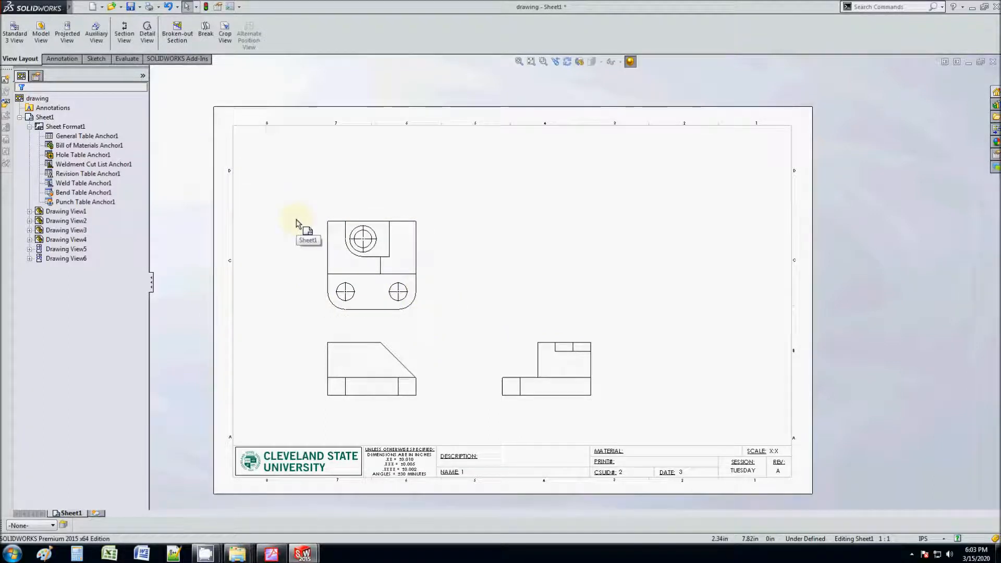
Try to insert a Standard 3 View set of the part, and undo the insertion.
{"action": "left_click", "coordinate": [419, 342]}
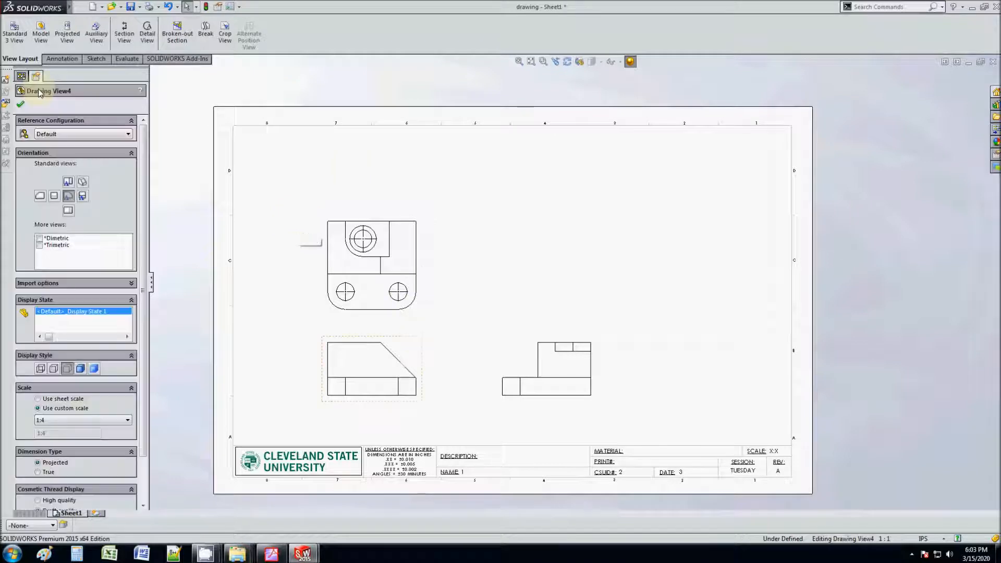
{"action": "left_click", "coordinate": [8, 46]}
{"action": "left_click", "coordinate": [21, 104]}
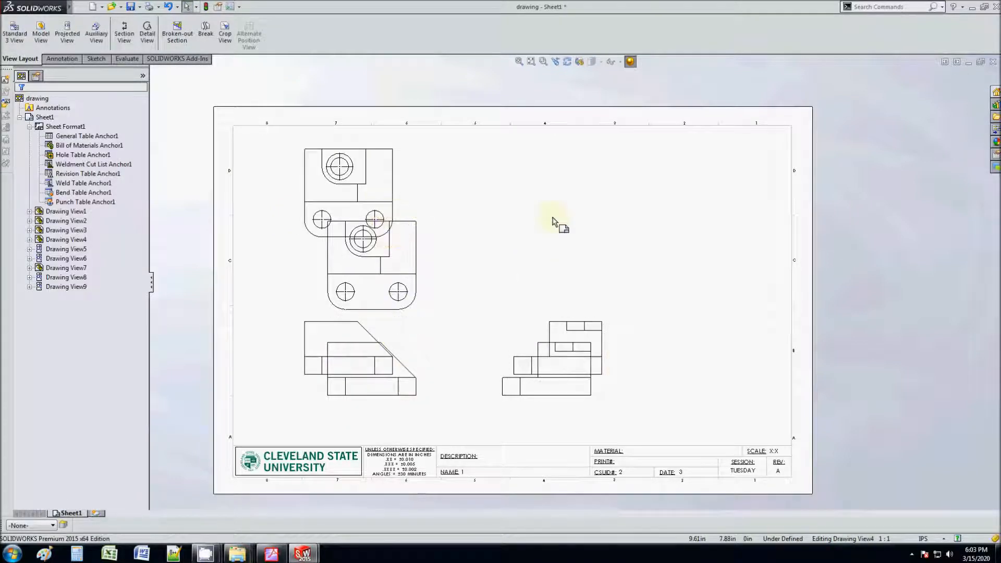
{"action": "key", "text": "ctrl+z"}
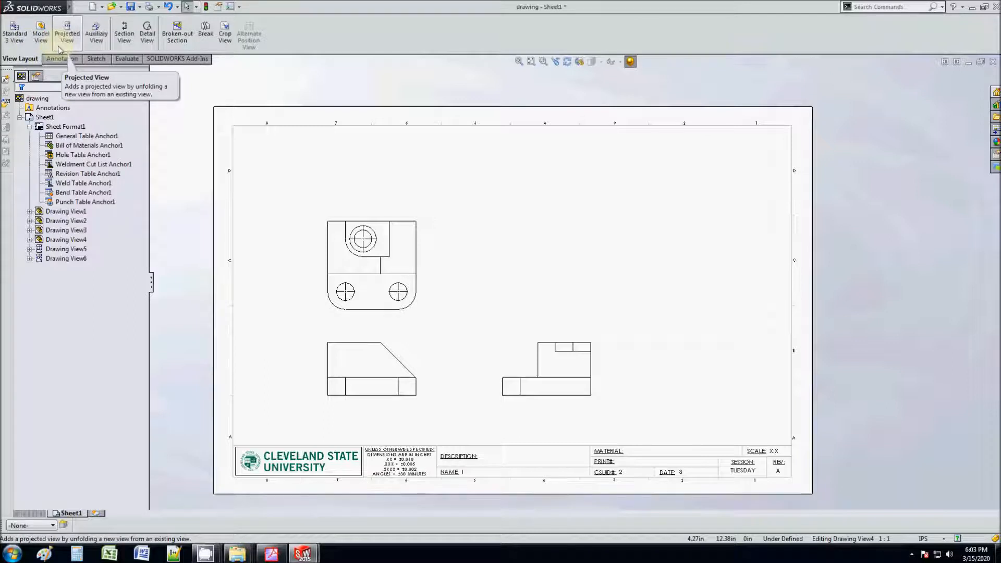
Examine the properties of the front view and of the top view projected from it.
{"action": "left_click", "coordinate": [409, 344]}
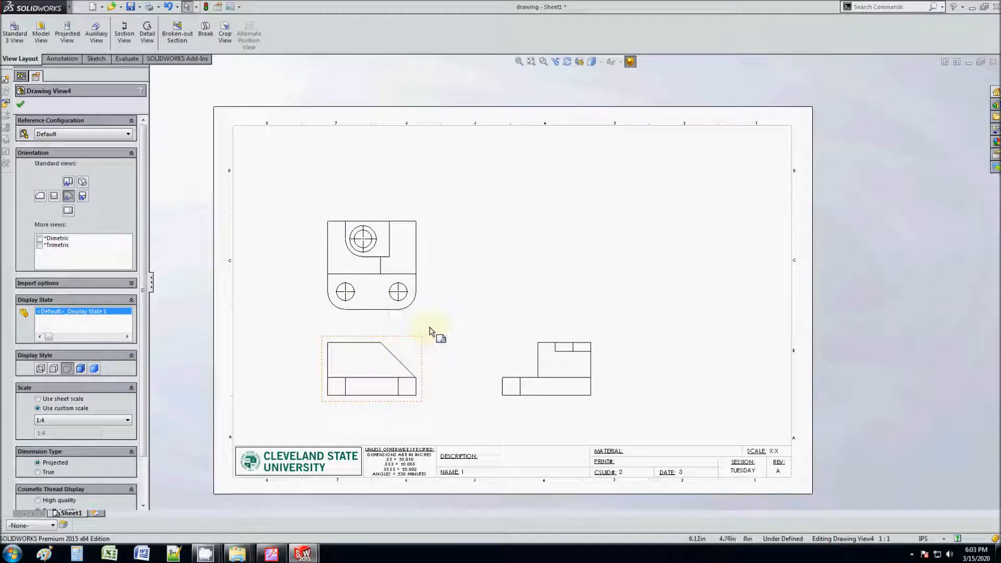
{"action": "left_click", "coordinate": [434, 307]}
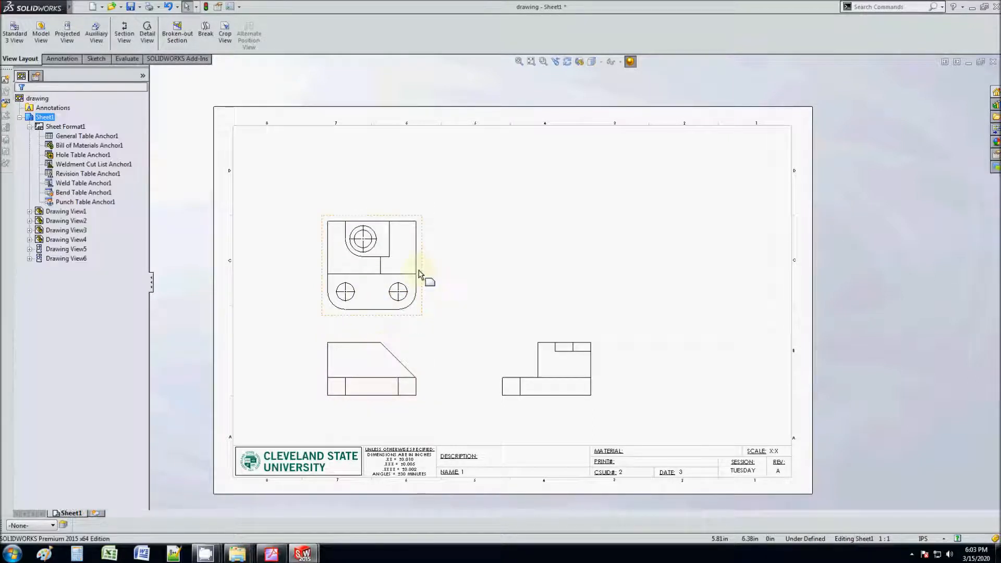
{"action": "left_click", "coordinate": [417, 291]}
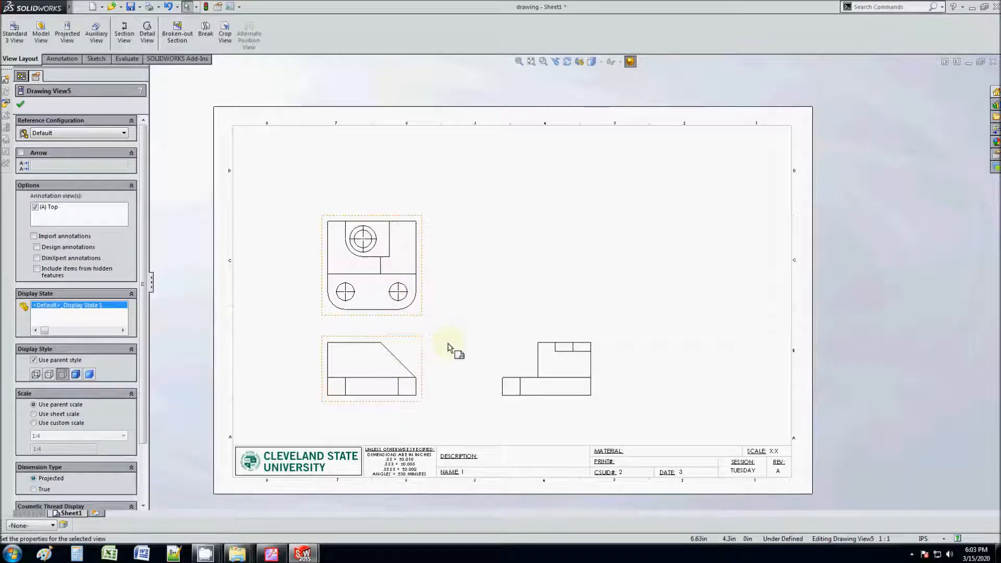
Try the Top and Right orientations on the parent front view, and restore its Front orientation.
{"action": "left_click", "coordinate": [420, 346]}
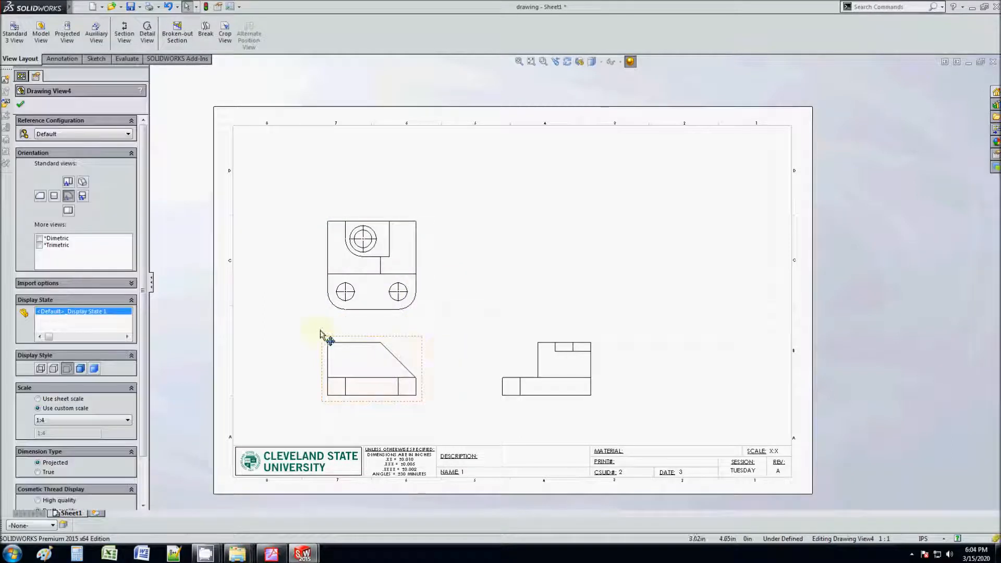
{"action": "left_click", "coordinate": [68, 182]}
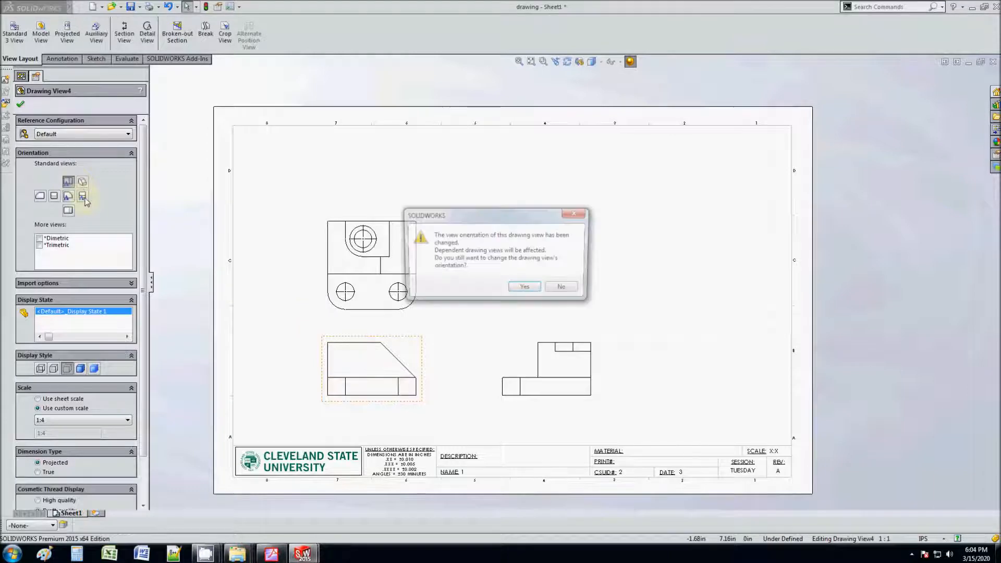
{"action": "left_click", "coordinate": [514, 286]}
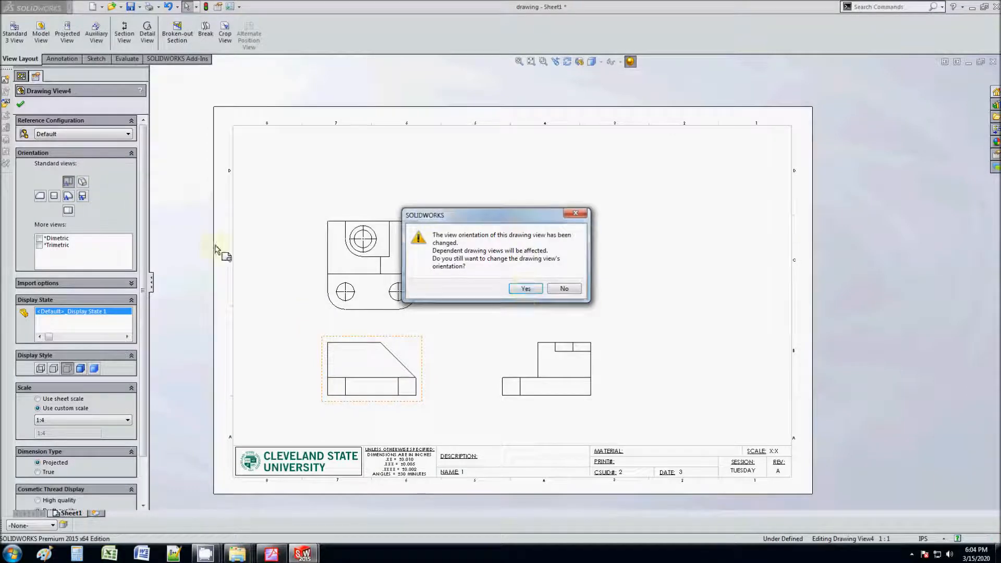
{"action": "left_click", "coordinate": [82, 196]}
{"action": "left_click", "coordinate": [540, 289]}
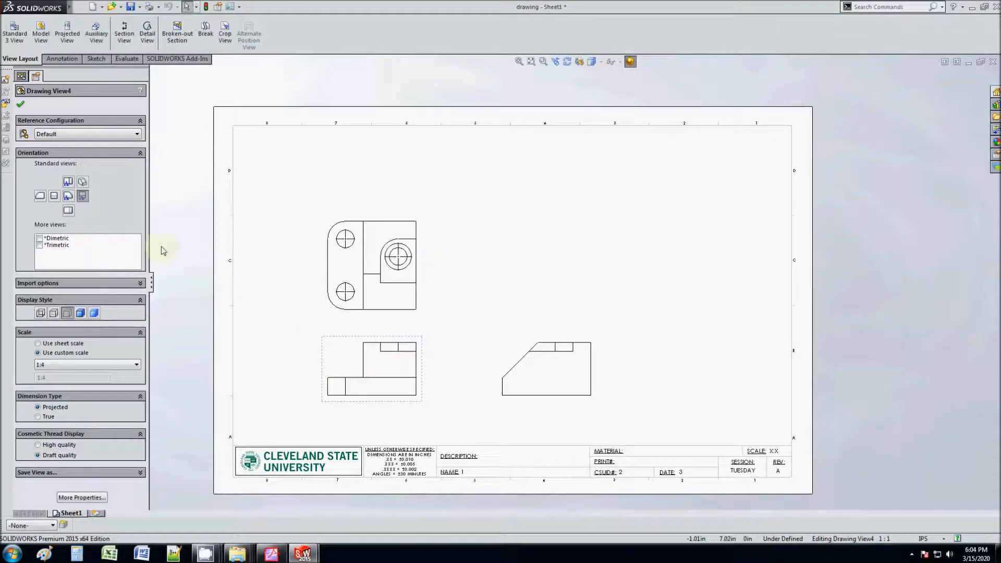
{"action": "left_click", "coordinate": [68, 196]}
{"action": "left_click", "coordinate": [516, 290]}
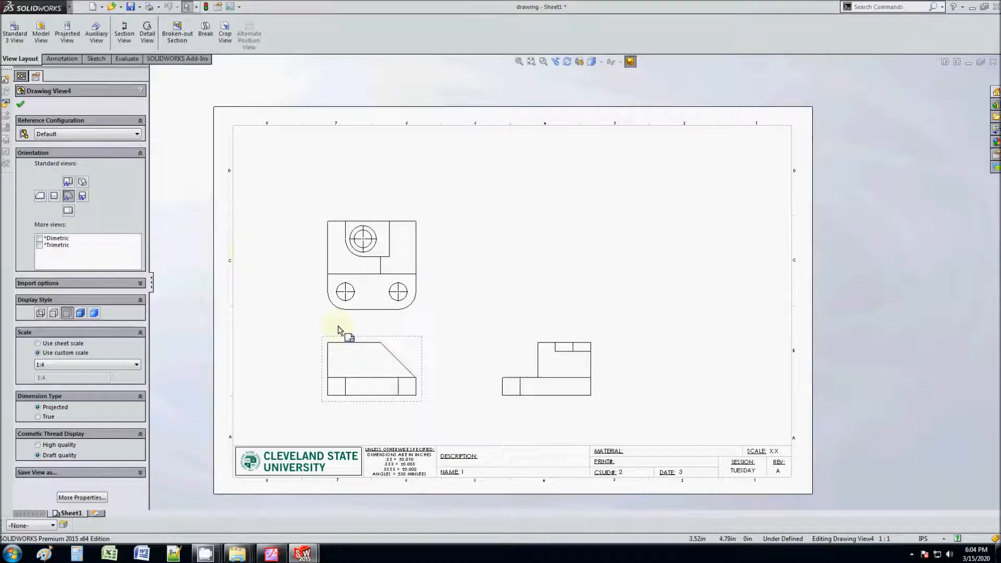
{"action": "left_click", "coordinate": [276, 333]}
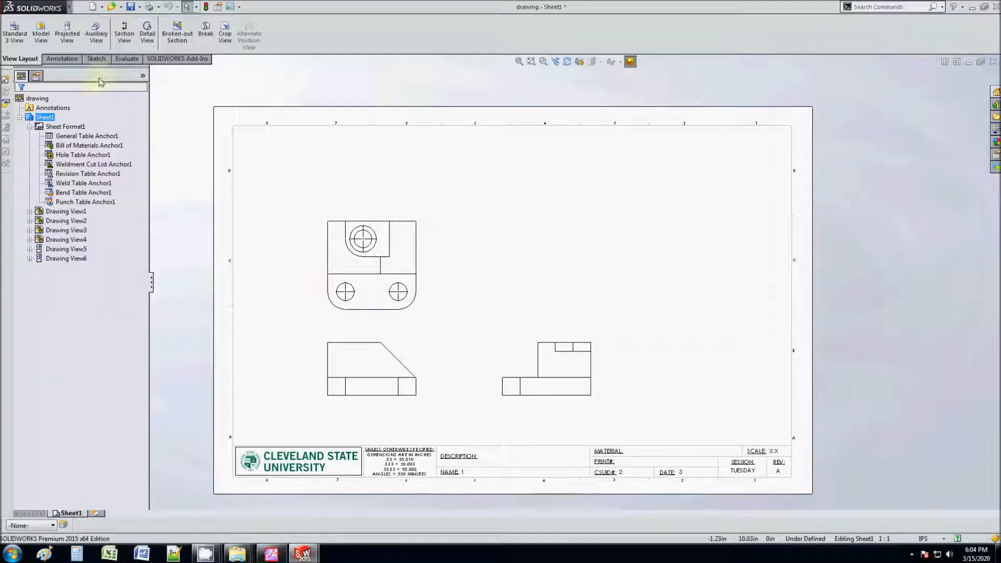
Project an isometric view diagonally up and to the right from the front view.
{"action": "left_click", "coordinate": [67, 37]}
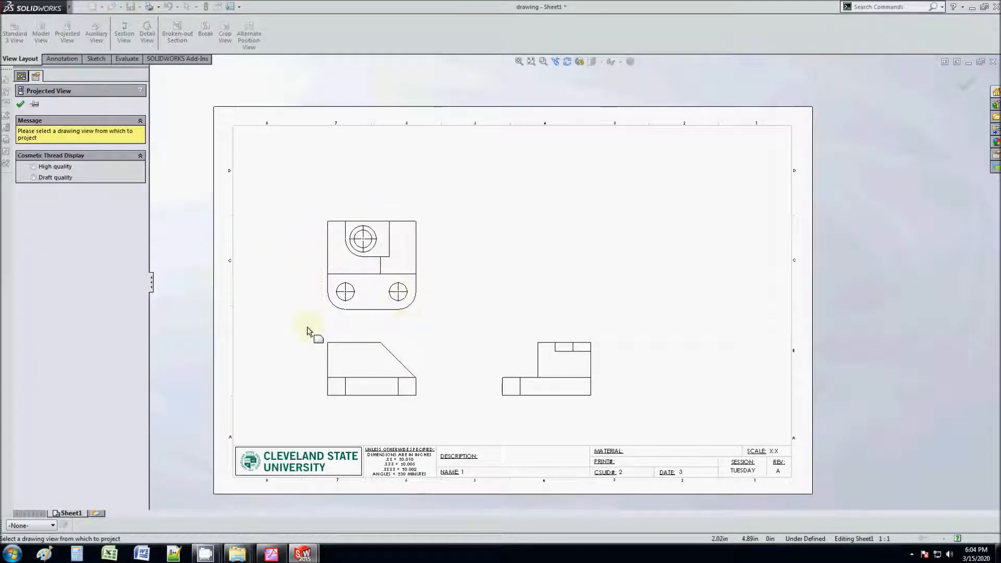
{"action": "left_click", "coordinate": [398, 354]}
{"action": "left_click", "coordinate": [484, 267]}
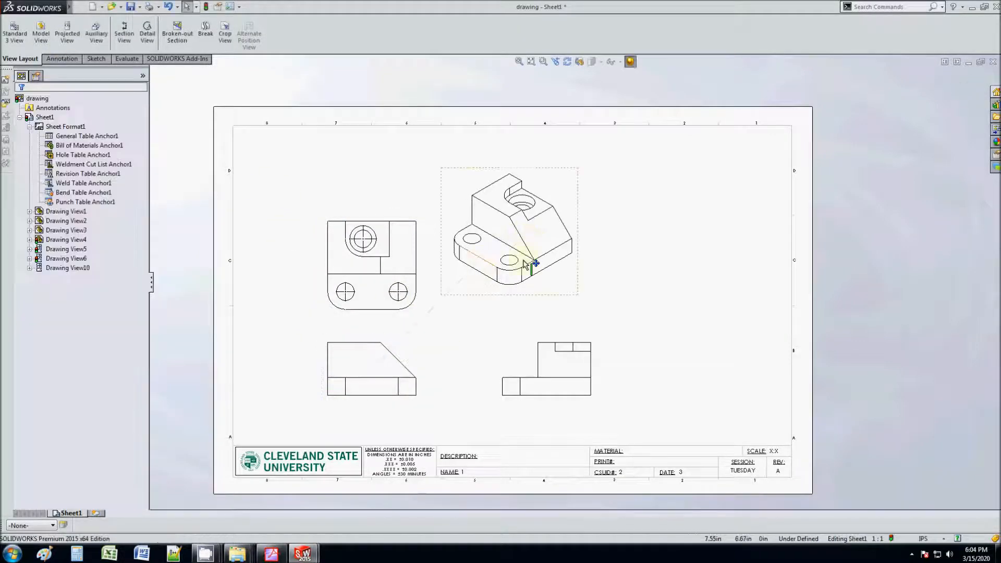
Project an isometric view diagonally up and to the left from the front view.
{"action": "left_click", "coordinate": [68, 44]}
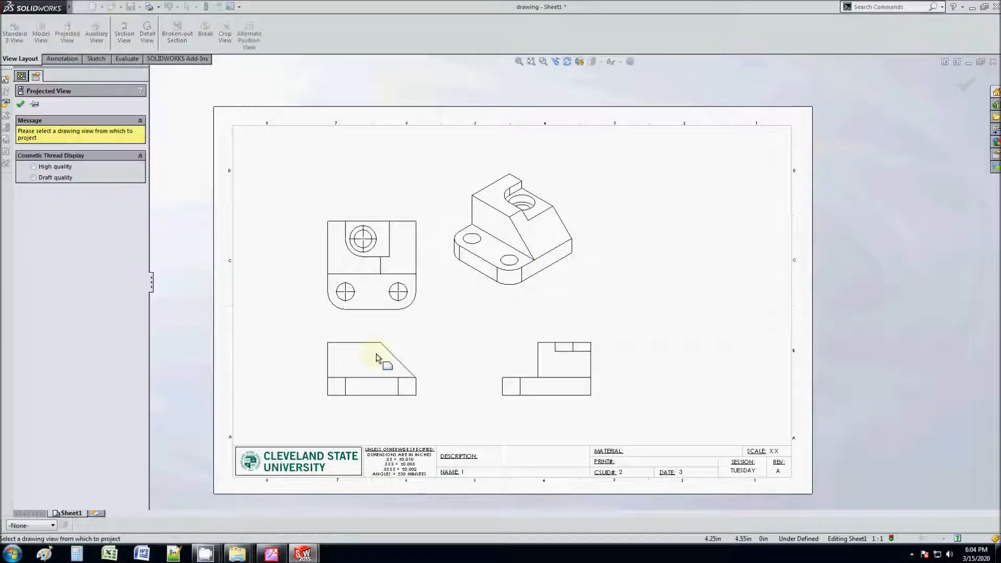
{"action": "left_click", "coordinate": [336, 342]}
{"action": "left_click", "coordinate": [227, 217]}
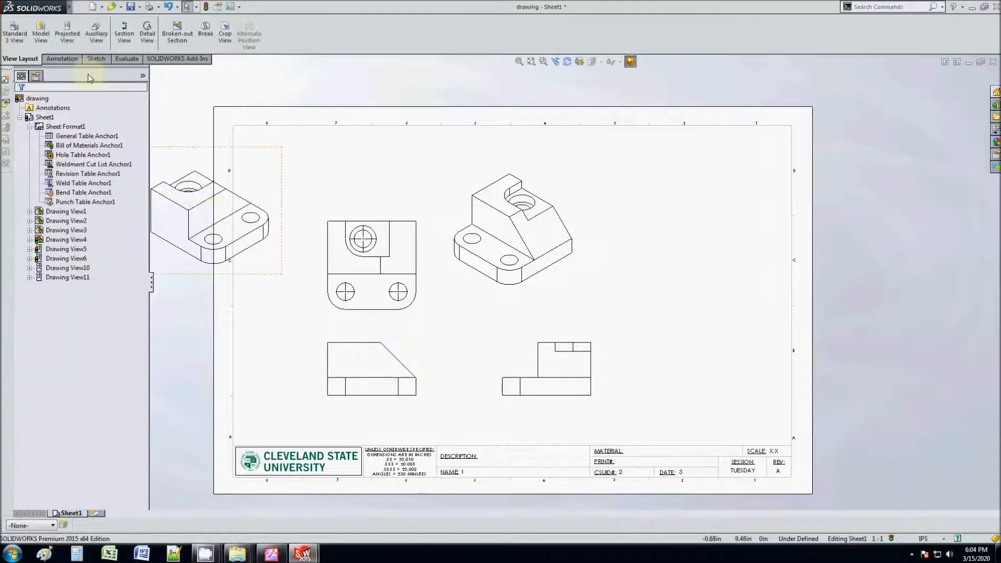
Project a left side view from the front view, placing it outside the sheet beyond the left border.
{"action": "left_click", "coordinate": [67, 33]}
{"action": "left_click", "coordinate": [322, 360]}
{"action": "scroll", "coordinate": [287, 371], "scroll_direction": "up", "scroll_amount": 4}
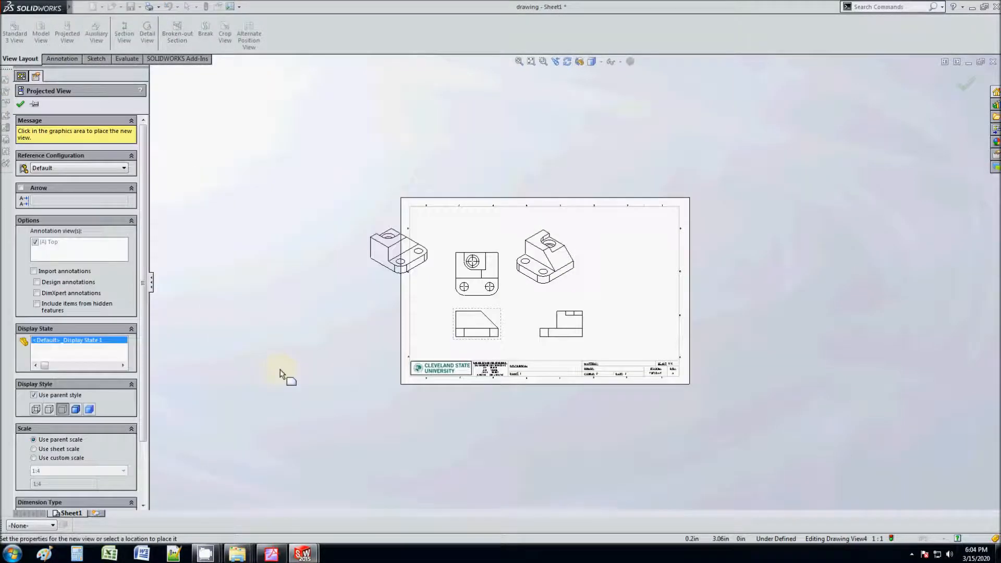
{"action": "left_click", "coordinate": [346, 312]}
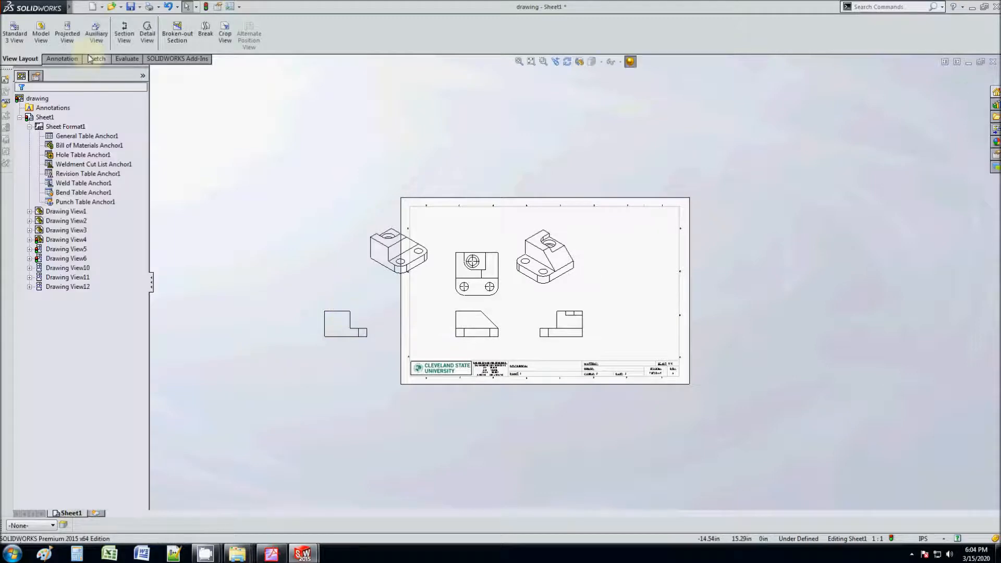
Project an isometric view from the left side view, placing it above the top view.
{"action": "left_click", "coordinate": [67, 32]}
{"action": "left_click", "coordinate": [359, 319]}
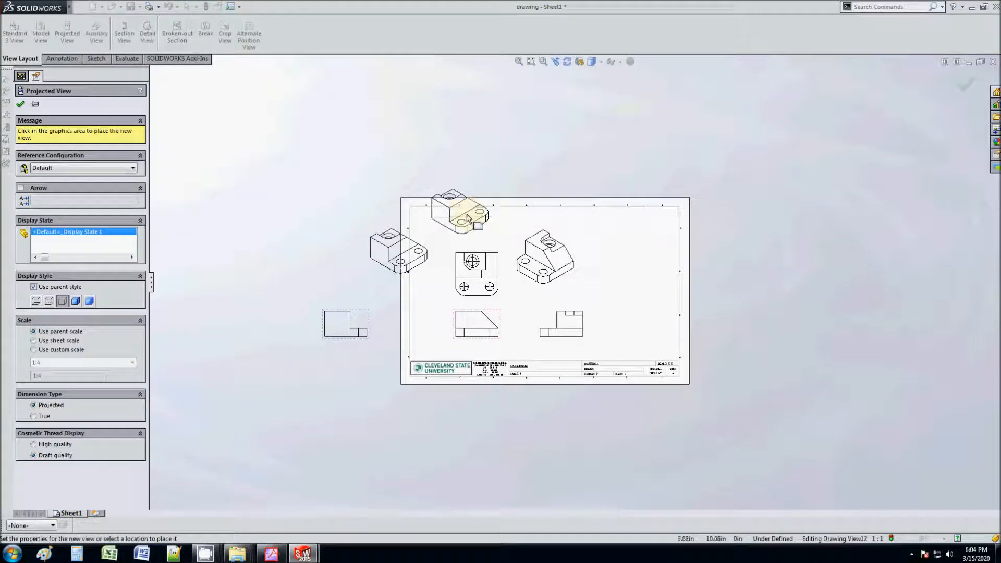
{"action": "left_click", "coordinate": [468, 219]}
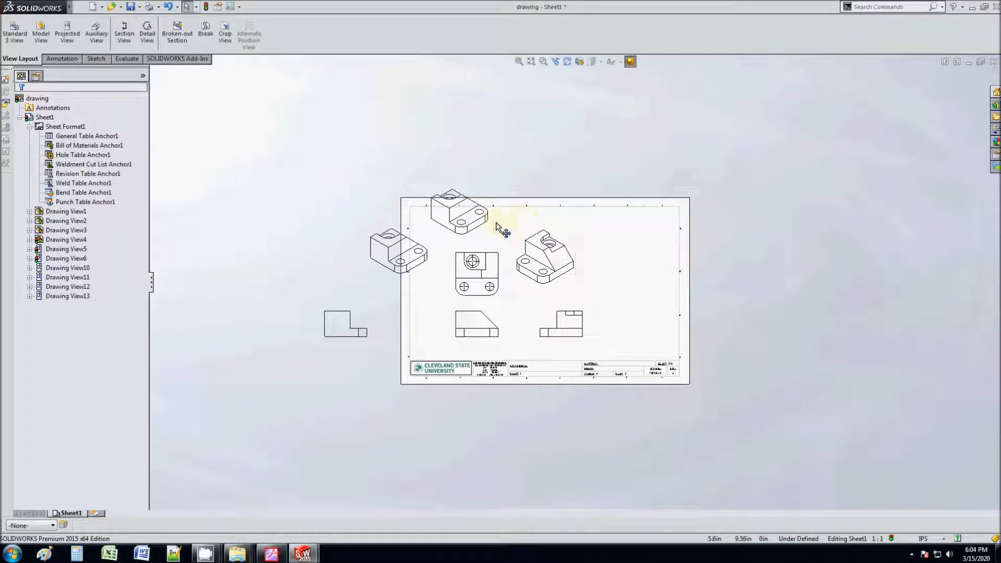
Replace the original isometric view by deleting it and moving the one projected from the left side view into its place.
{"action": "left_click_drag", "start_coordinate": [496, 224], "coordinate": [649, 258]}
{"action": "left_click", "coordinate": [559, 293]}
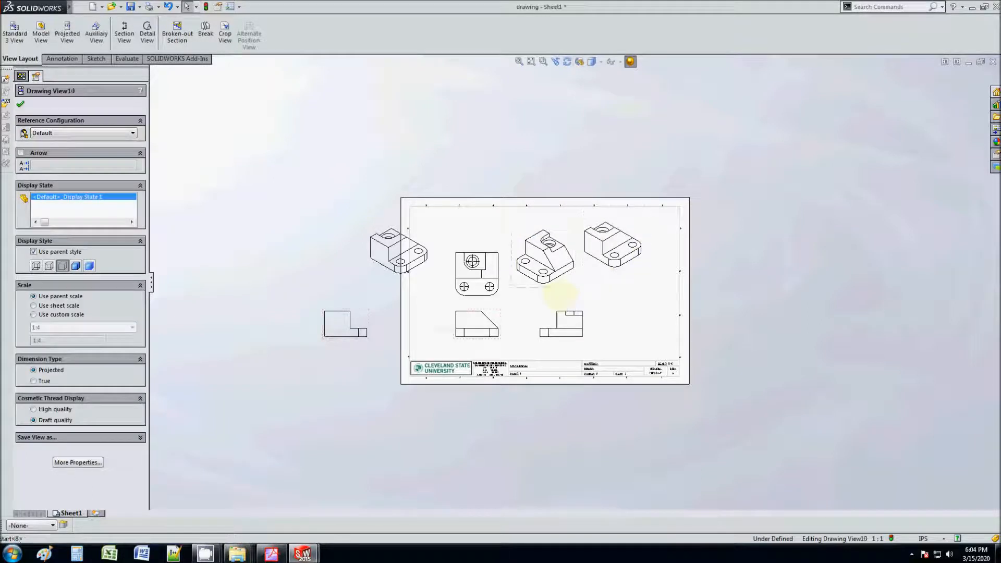
{"action": "key", "text": "Delete"}
{"action": "left_click_drag", "start_coordinate": [623, 276], "coordinate": [572, 301]}
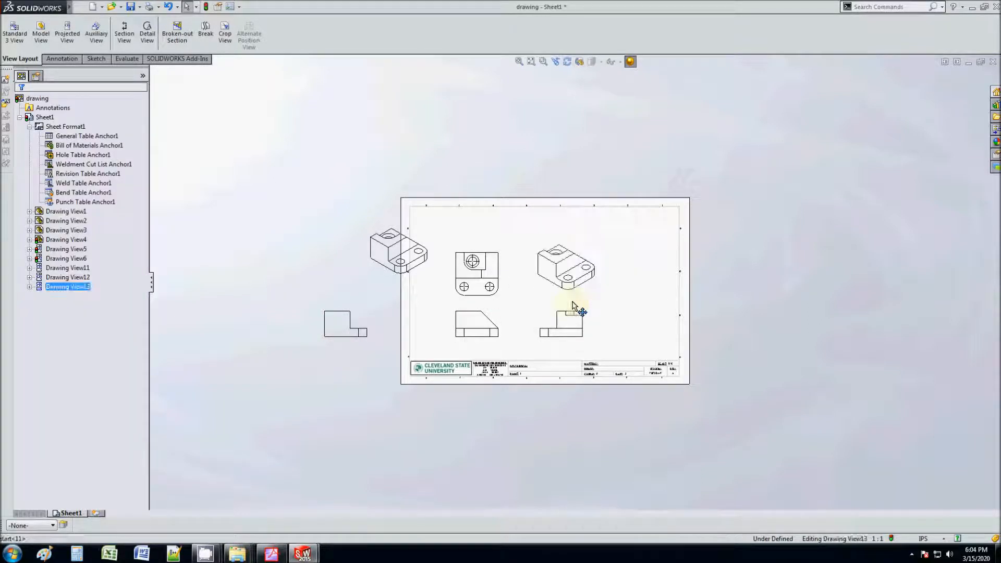
Undo the view moves, the deletion of the original isometric view and the three extra projected views.
{"action": "key", "text": "ctrl+z"}
{"action": "key", "text": "ctrl+z"}
{"action": "key", "text": "ctrl+z"}
{"action": "key", "text": "ctrl+z"}
{"action": "key", "text": "ctrl+z"}
{"action": "key", "text": "ctrl+z"}
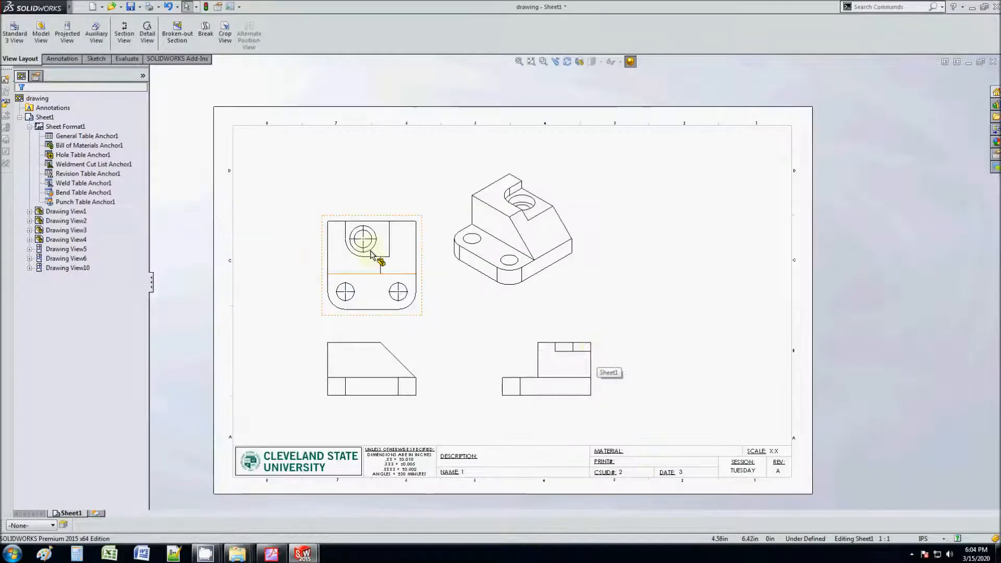
Move the isometric view down and right to sit level with the top view, and examine the front view's properties.
{"action": "left_click_drag", "start_coordinate": [585, 286], "coordinate": [600, 328]}
{"action": "left_click", "coordinate": [276, 251]}
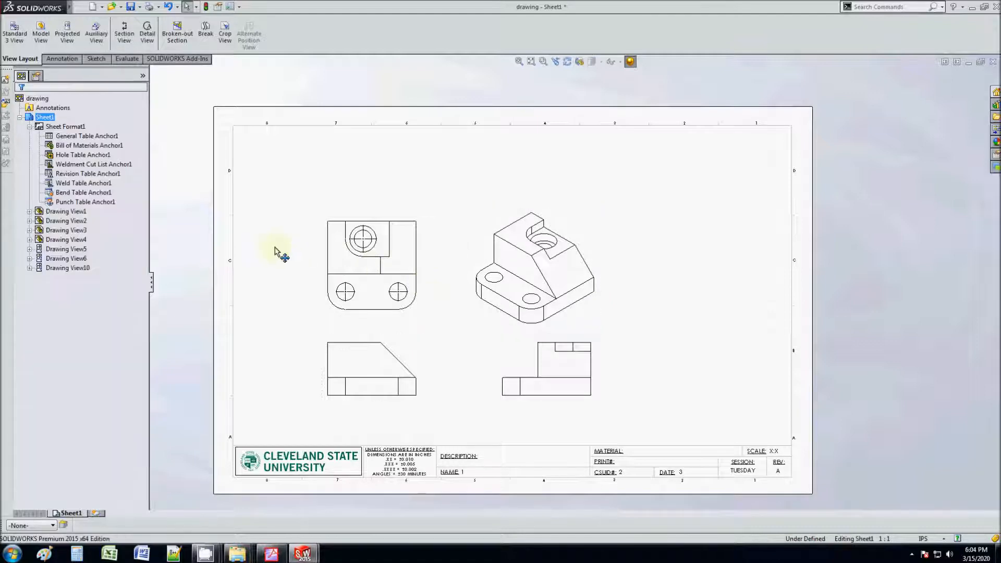
{"action": "left_click", "coordinate": [384, 346]}
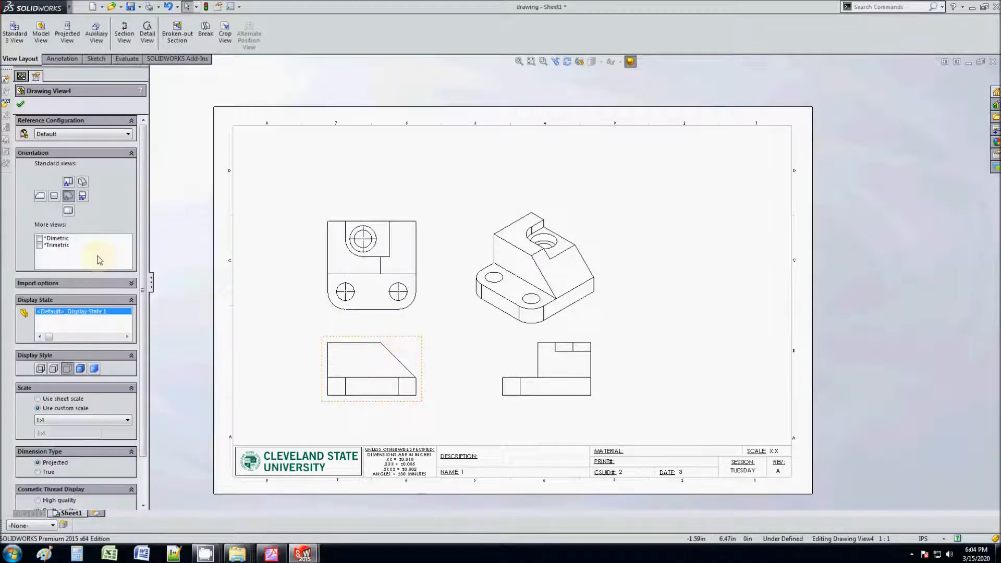
{"action": "scroll", "coordinate": [99, 260], "scroll_direction": "down", "scroll_amount": 3}
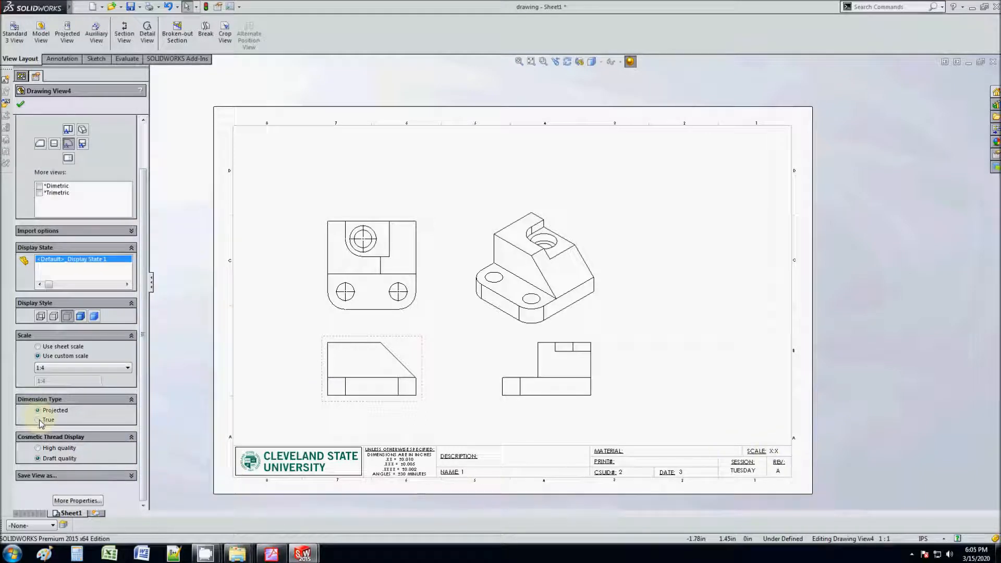
Dimension the left vertical edge of the upper block in the isometric view.
{"action": "left_click", "coordinate": [588, 263]}
{"action": "left_click", "coordinate": [61, 58]}
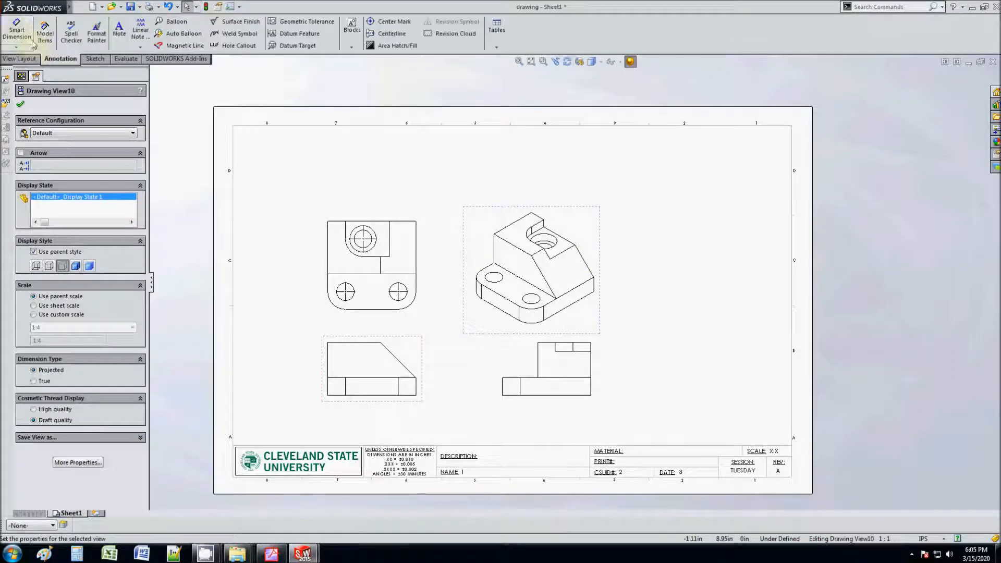
{"action": "left_click", "coordinate": [16, 32]}
{"action": "left_click", "coordinate": [494, 250]}
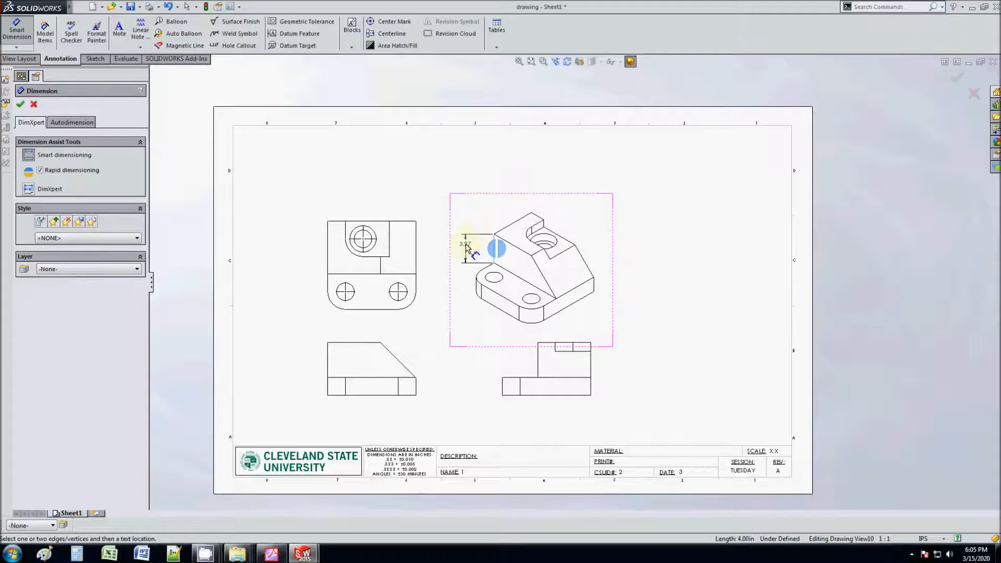
{"action": "left_click", "coordinate": [474, 251]}
{"action": "key", "text": "Escape"}
Set the isometric view's dimension type to True.
{"action": "left_click", "coordinate": [592, 247]}
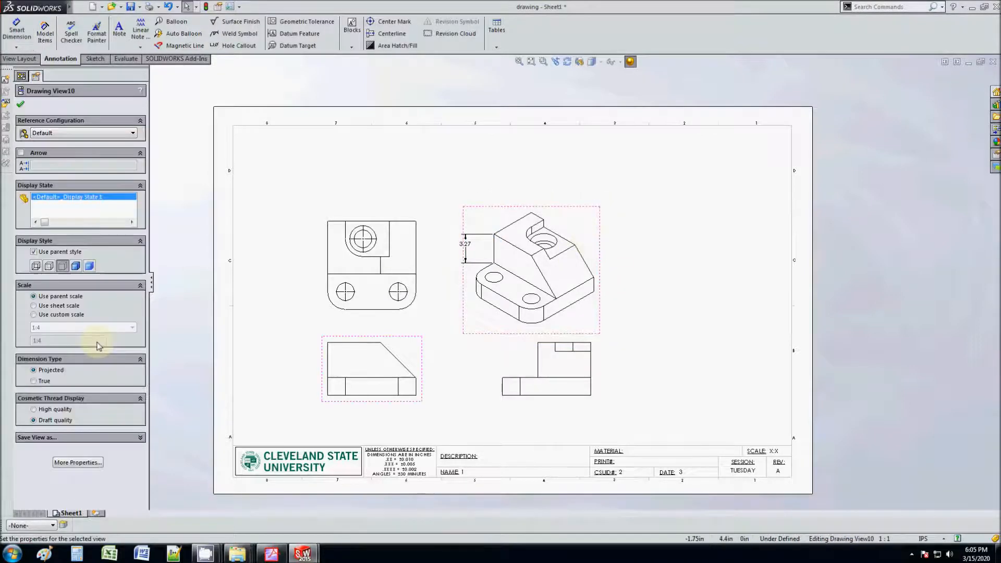
{"action": "left_click", "coordinate": [35, 381]}
{"action": "left_click", "coordinate": [526, 296]}
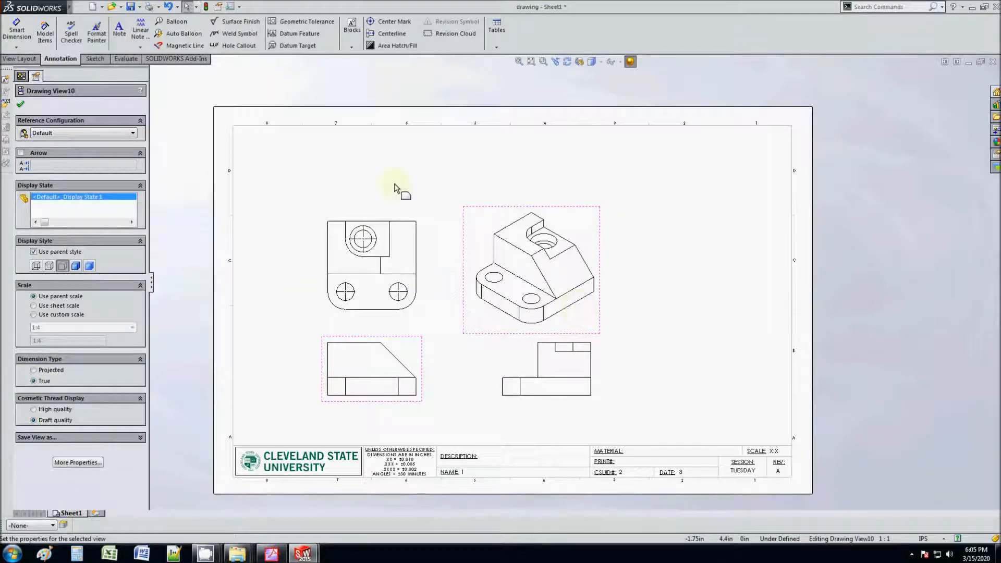
{"action": "left_click", "coordinate": [518, 280]}
{"action": "key", "text": "Escape"}
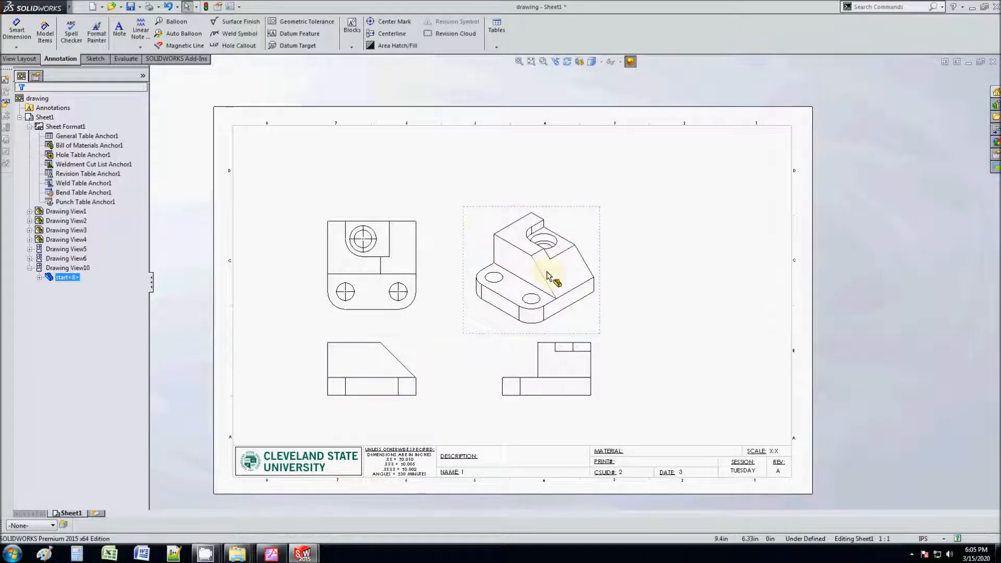
Dimension the upper block's left vertical height in the isometric view using the True dimension type.
{"action": "scroll", "coordinate": [540, 274], "scroll_direction": "down", "scroll_amount": 5}
{"action": "left_click", "coordinate": [16, 21]}
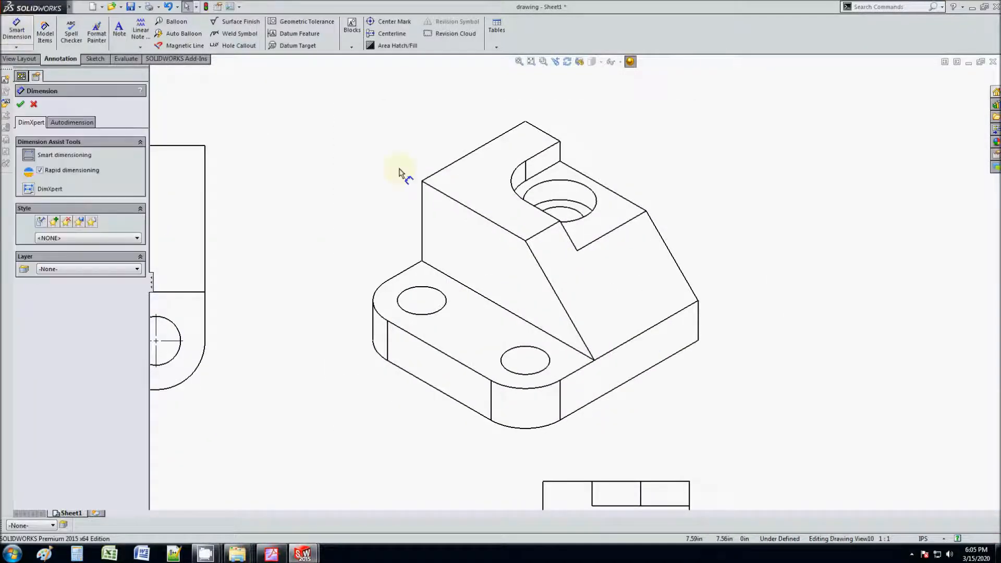
{"action": "left_click", "coordinate": [455, 201]}
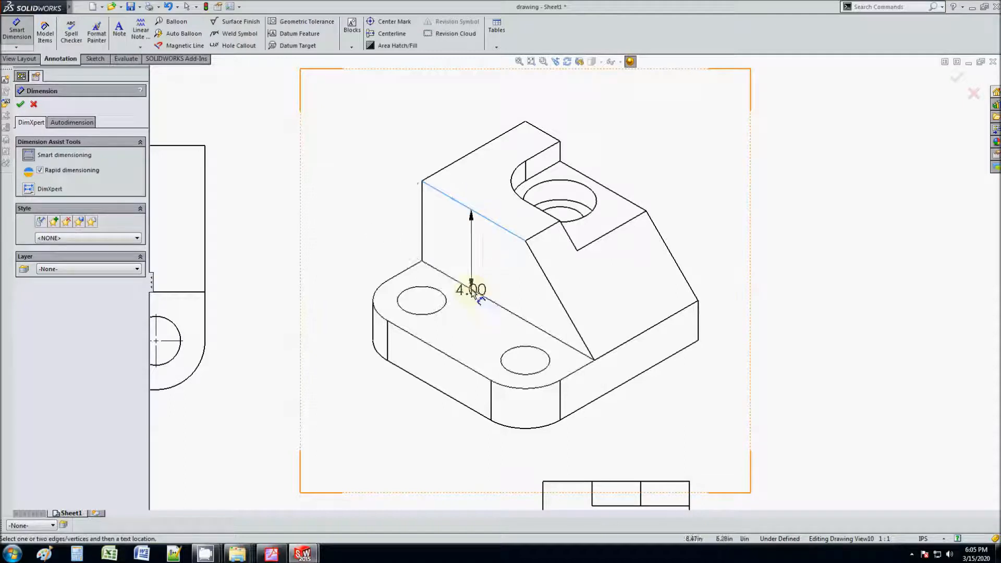
{"action": "left_click", "coordinate": [382, 205]}
{"action": "key", "text": "Escape"}
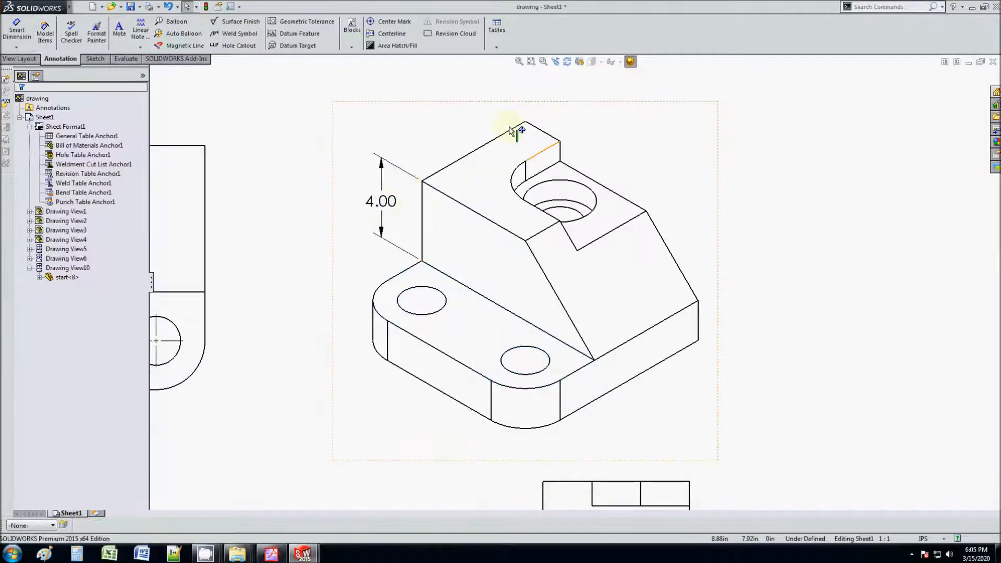
Check the dimension type setting in the isometric view's properties, and close the properties.
{"action": "left_click", "coordinate": [524, 140]}
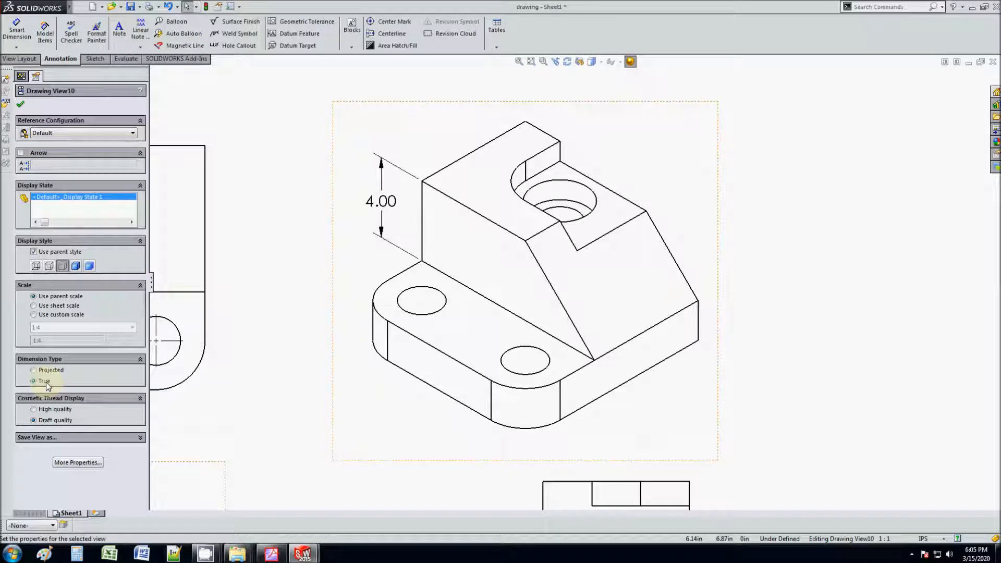
{"action": "key", "text": "f"}
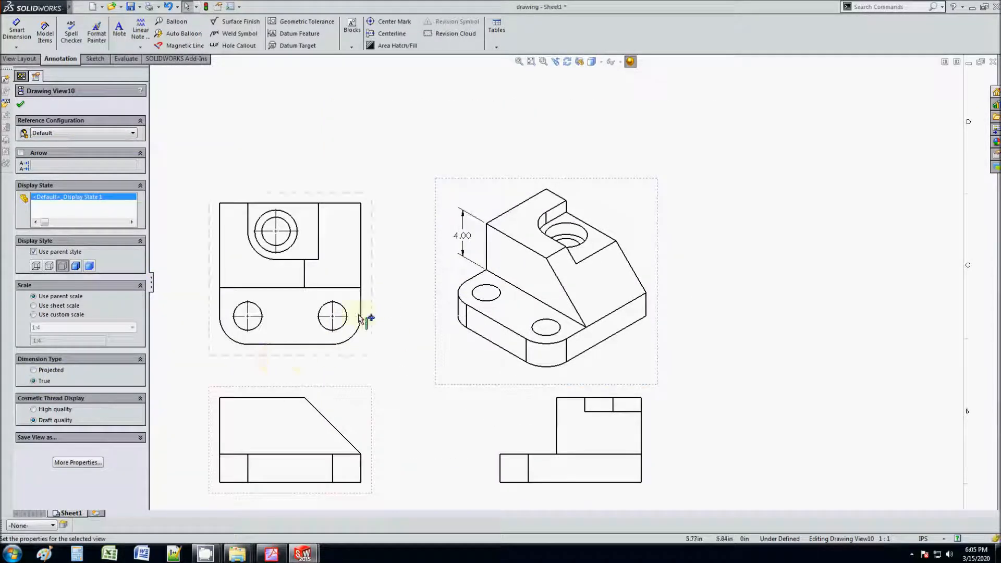
{"action": "left_click", "coordinate": [21, 104]}
{"action": "scroll", "coordinate": [470, 240], "scroll_direction": "down", "scroll_amount": 2}
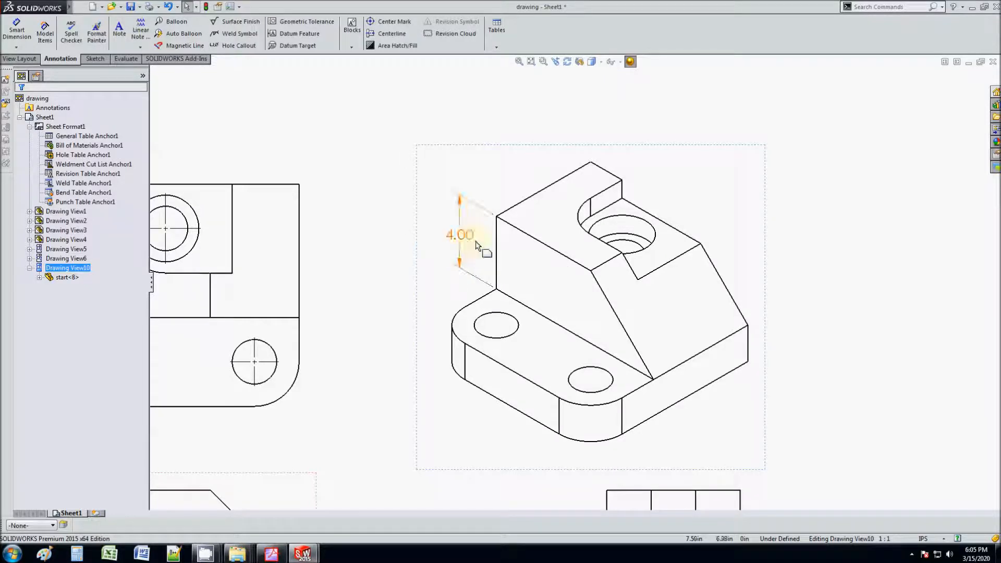
Switch to Acrobat, look through the sheet template steps in instructions.pdf, and return to the SolidWorks drawing.
{"action": "mouse_move", "coordinate": [272, 554]}
{"action": "left_click", "coordinate": [339, 505]}
{"action": "scroll", "coordinate": [501, 371], "scroll_direction": "up", "scroll_amount": 10}
{"action": "scroll", "coordinate": [501, 370], "scroll_direction": "down", "scroll_amount": 10}
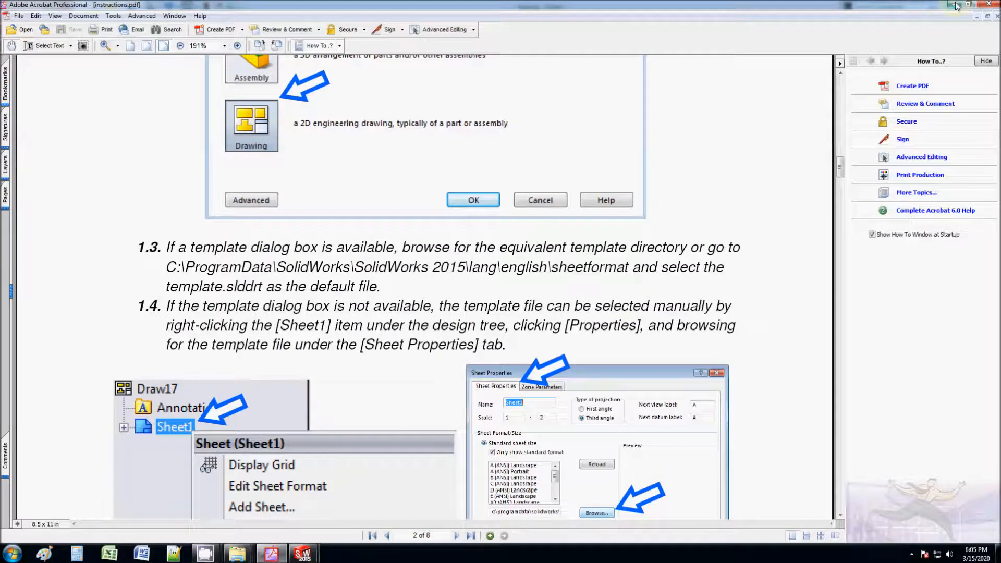
{"action": "left_click", "coordinate": [956, 5]}
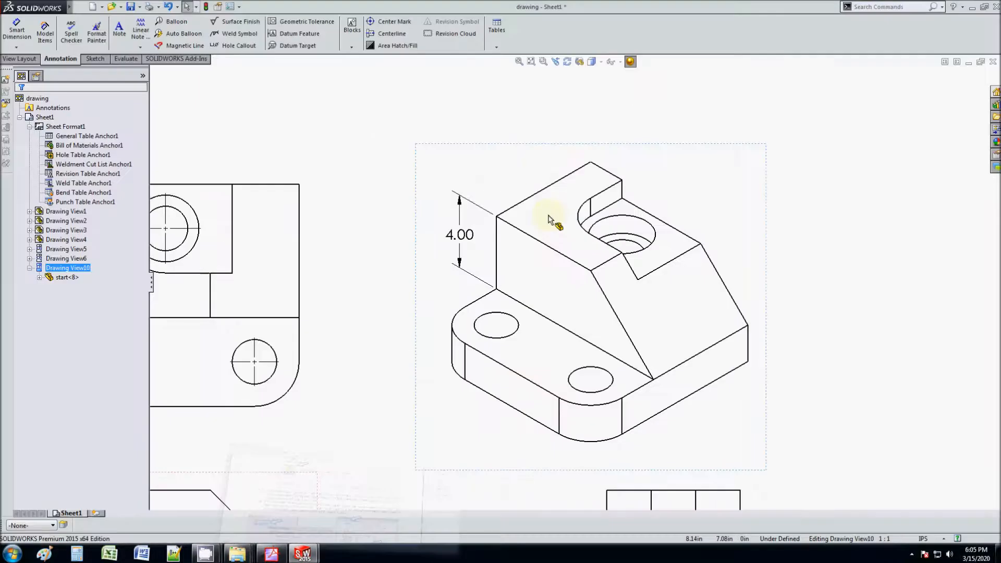
Delete the height dimension from the isometric view.
{"action": "left_click", "coordinate": [461, 240]}
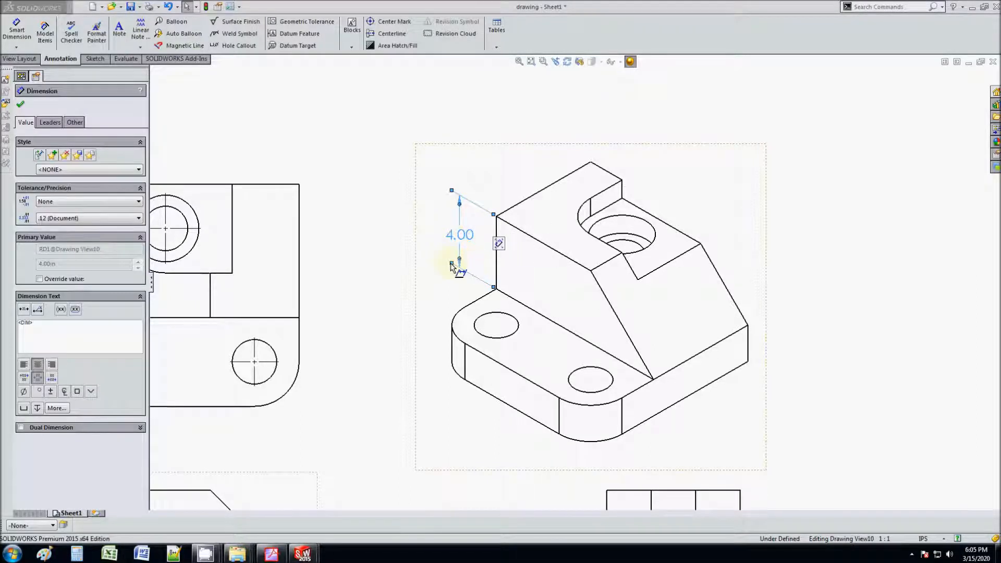
{"action": "key", "text": "Delete"}
{"action": "scroll", "coordinate": [450, 273], "scroll_direction": "up", "scroll_amount": 7}
{"action": "scroll", "coordinate": [590, 296], "scroll_direction": "down", "scroll_amount": 4}
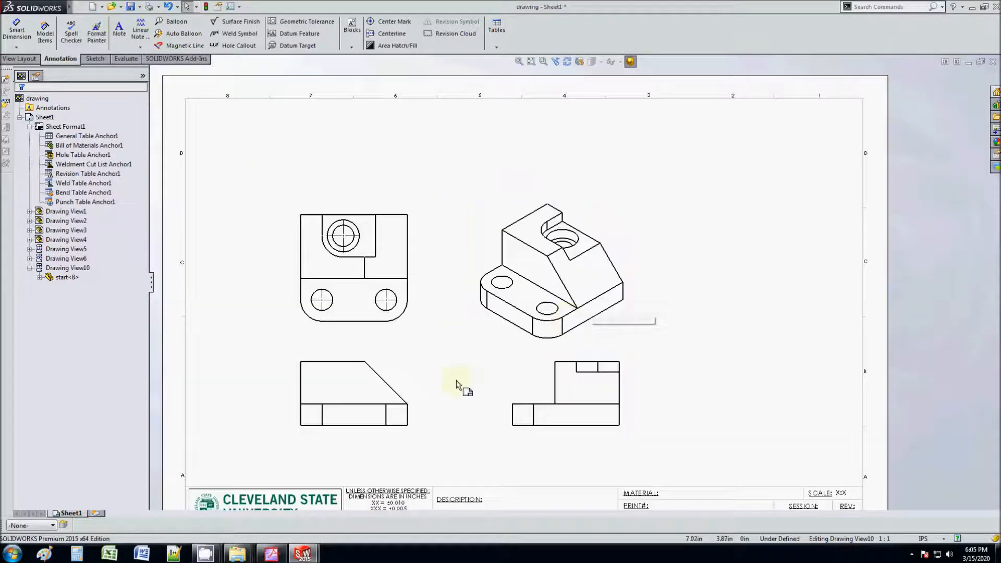
Read the view placement, tangent edge, construction line and projected view steps in instructions.pdf in Acrobat, and return to the SolidWorks drawing.
{"action": "left_click", "coordinate": [271, 553]}
{"action": "scroll", "coordinate": [355, 415], "scroll_direction": "down", "scroll_amount": 10}
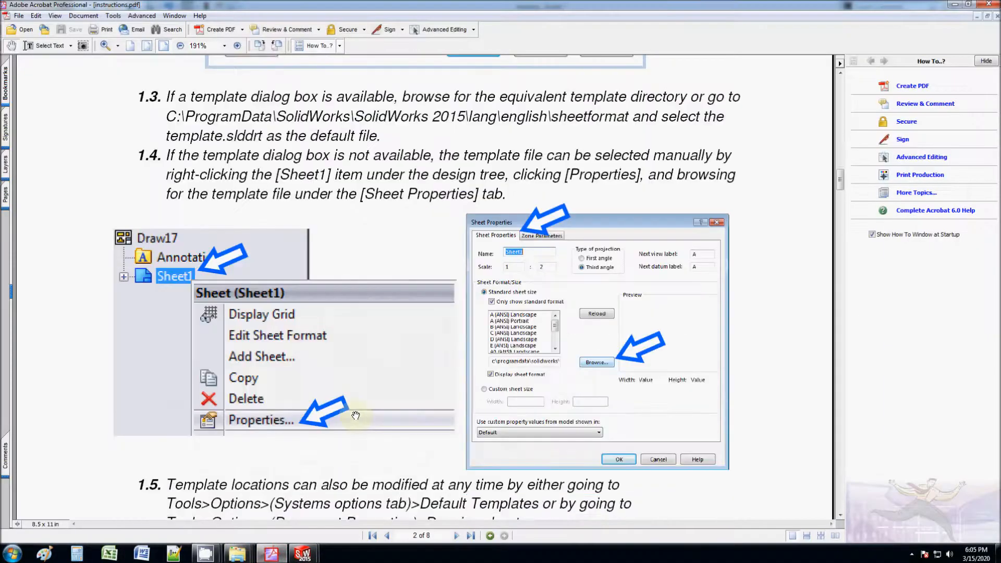
{"action": "scroll", "coordinate": [354, 435], "scroll_direction": "down", "scroll_amount": 1}
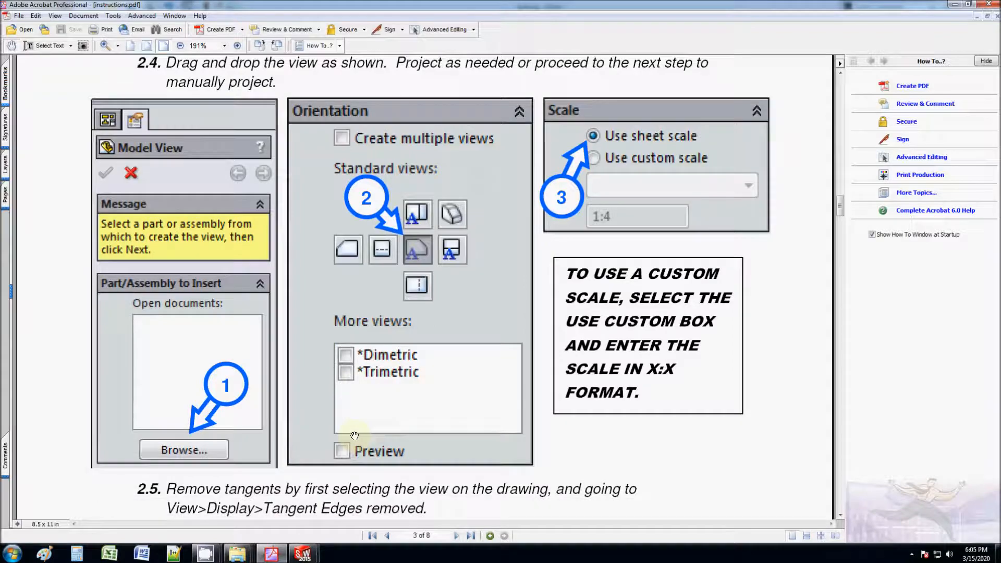
{"action": "scroll", "coordinate": [354, 436], "scroll_direction": "down", "scroll_amount": 10}
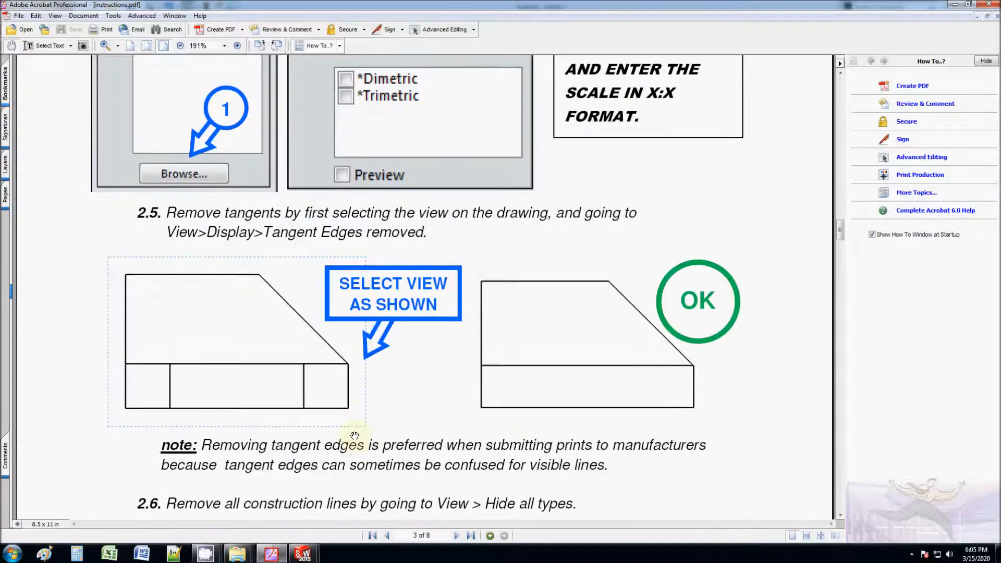
{"action": "scroll", "coordinate": [354, 435], "scroll_direction": "down", "scroll_amount": 20}
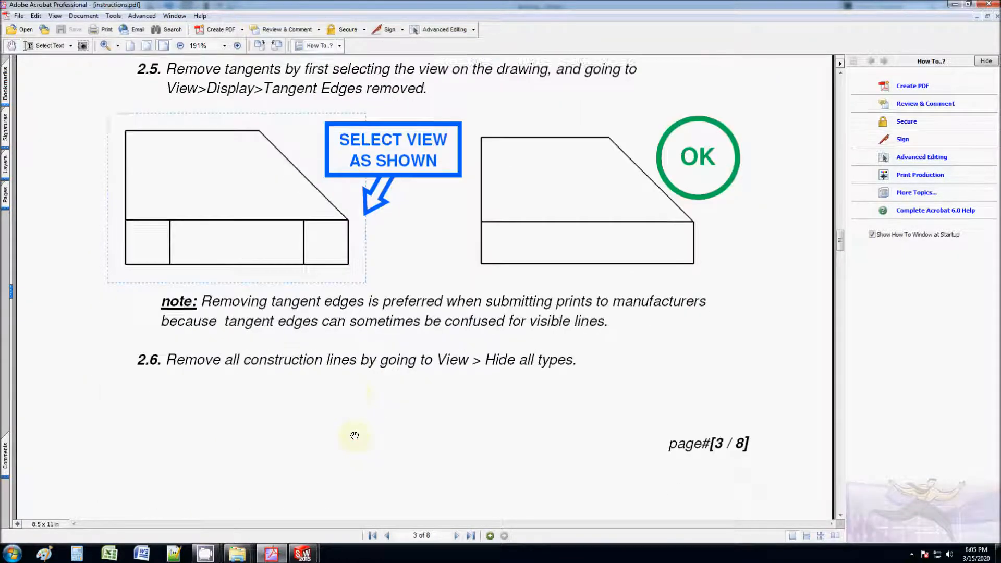
{"action": "left_click", "coordinate": [954, 5]}
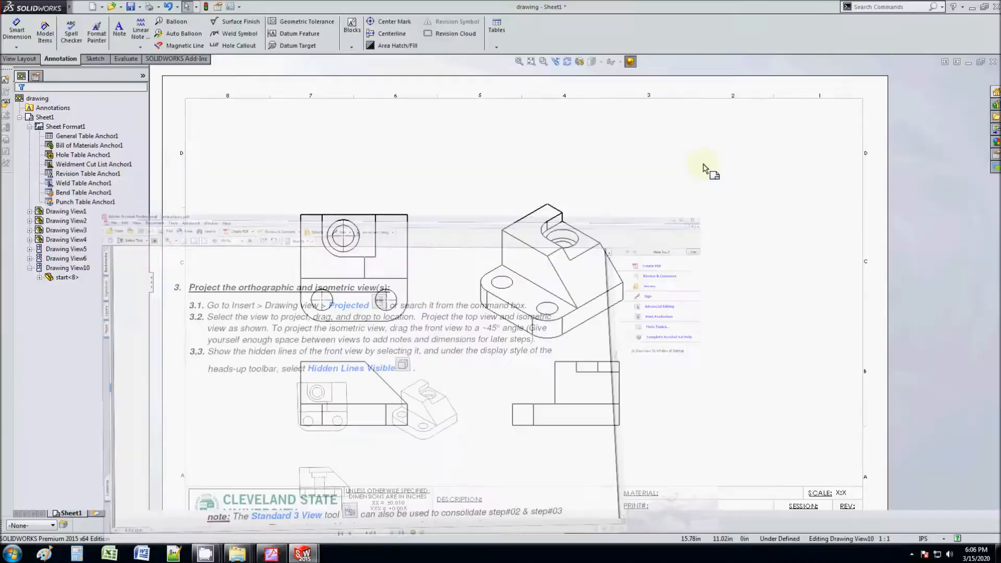
Delete the center marks from the holes in the top view.
{"action": "scroll", "coordinate": [342, 323], "scroll_direction": "down", "scroll_amount": 2}
{"action": "scroll", "coordinate": [453, 229], "scroll_direction": "down", "scroll_amount": 2}
{"action": "left_click", "coordinate": [513, 215]}
{"action": "key", "text": "Delete"}
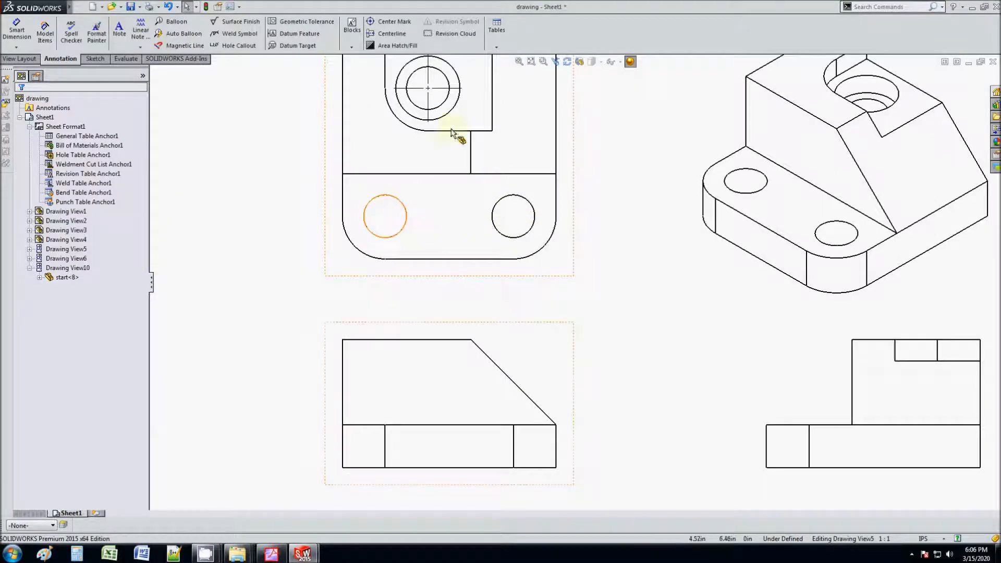
{"action": "scroll", "coordinate": [500, 235], "scroll_direction": "up", "scroll_amount": 6}
{"action": "scroll", "coordinate": [601, 277], "scroll_direction": "down", "scroll_amount": 2}
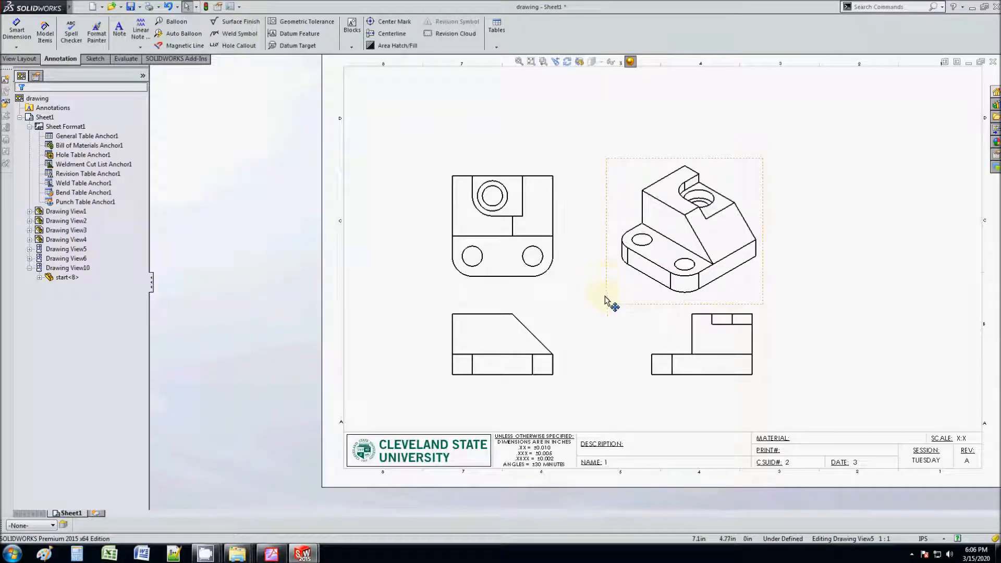
{"action": "scroll", "coordinate": [603, 294], "scroll_direction": "down", "scroll_amount": 1}
{"action": "middle_click_drag", "start_coordinate": [589, 263], "coordinate": [510, 246]}
{"action": "middle_click_drag", "start_coordinate": [468, 345], "coordinate": [414, 371]}
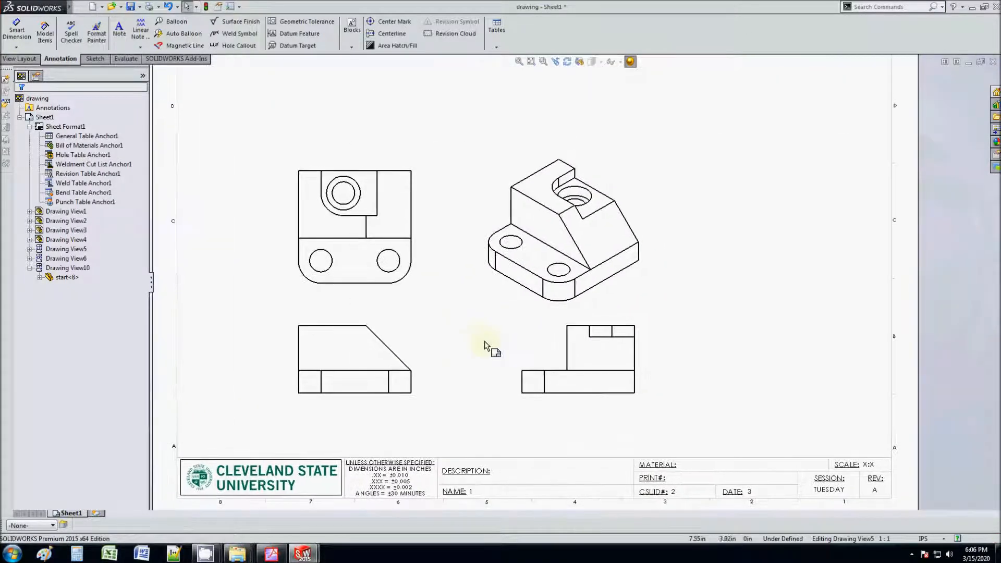
Set the front view's tangent edge display to Tangent Edges Removed.
{"action": "scroll", "coordinate": [435, 376], "scroll_direction": "down", "scroll_amount": 2}
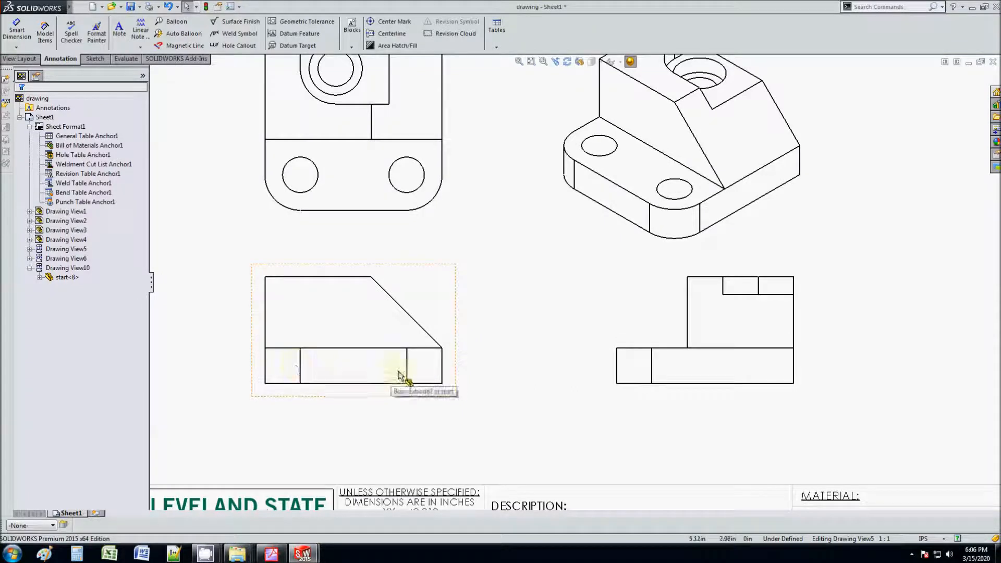
{"action": "scroll", "coordinate": [474, 372], "scroll_direction": "up", "scroll_amount": 3}
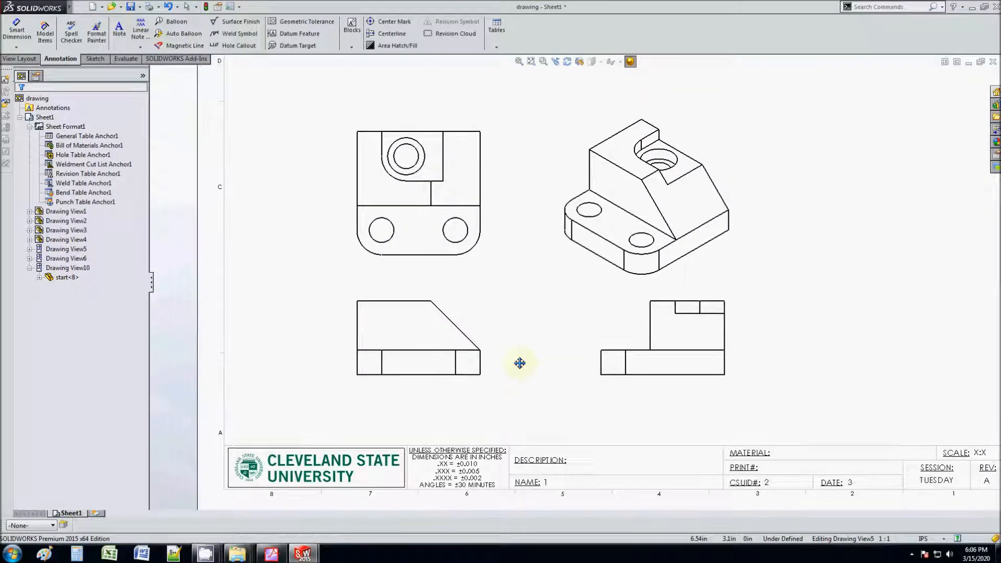
{"action": "left_click", "coordinate": [465, 323]}
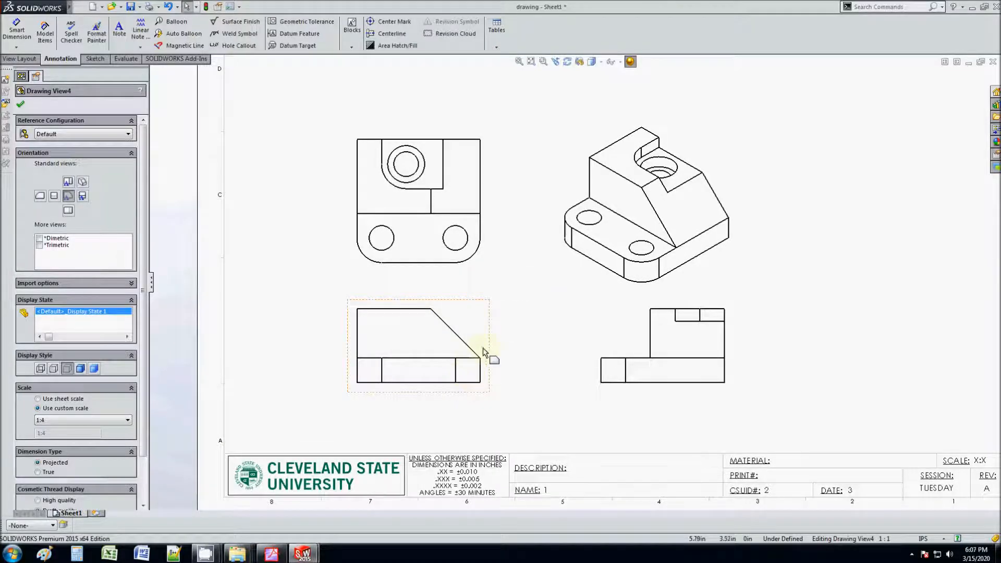
{"action": "scroll", "coordinate": [483, 354], "scroll_direction": "down", "scroll_amount": 2}
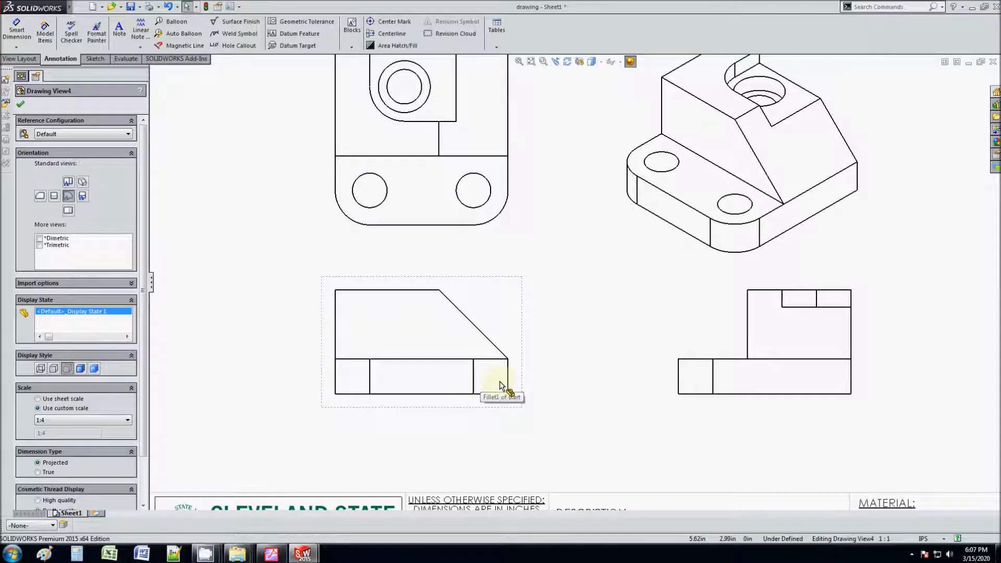
{"action": "mouse_move", "coordinate": [60, 7]}
{"action": "left_click", "coordinate": [119, 7]}
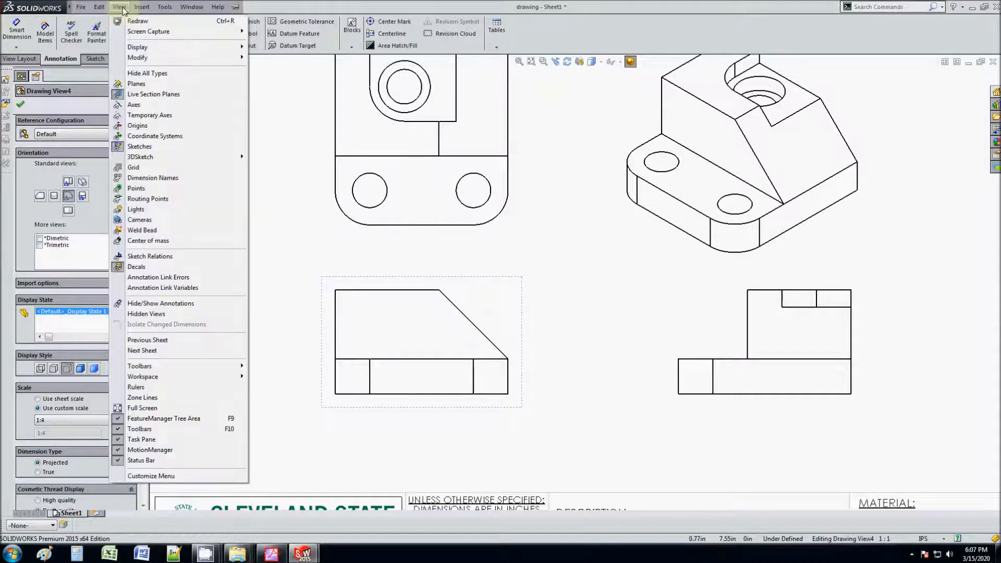
{"action": "mouse_move", "coordinate": [130, 47]}
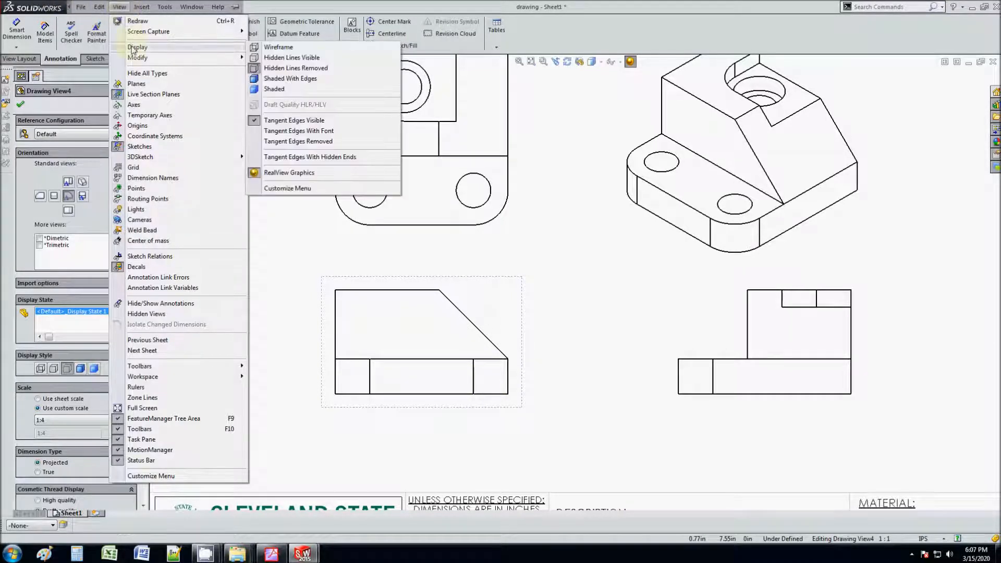
{"action": "left_click", "coordinate": [307, 142]}
Remove the tangent edges from the top view.
{"action": "left_click", "coordinate": [386, 110]}
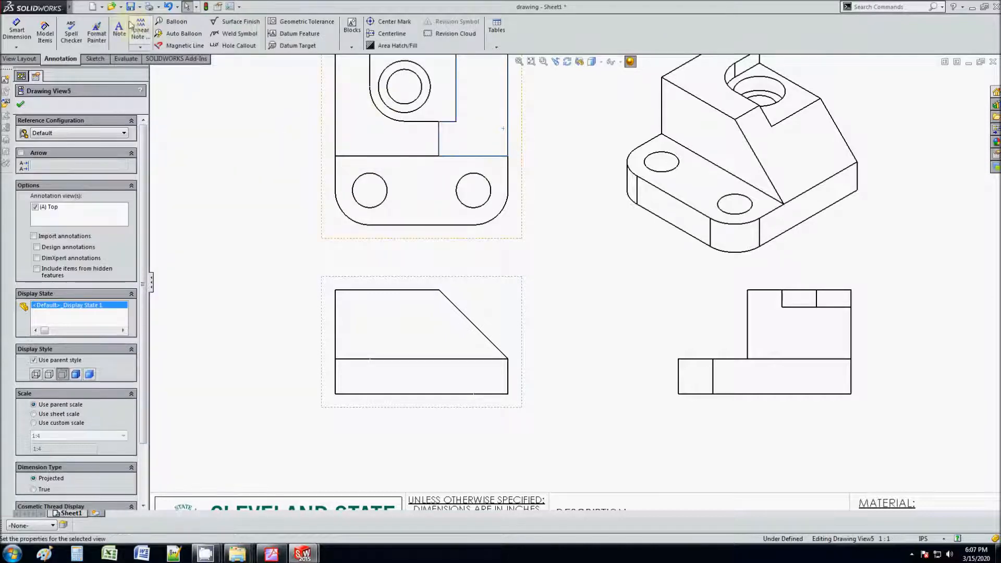
{"action": "mouse_move", "coordinate": [63, 11]}
{"action": "left_click", "coordinate": [119, 7]}
{"action": "mouse_move", "coordinate": [136, 46]}
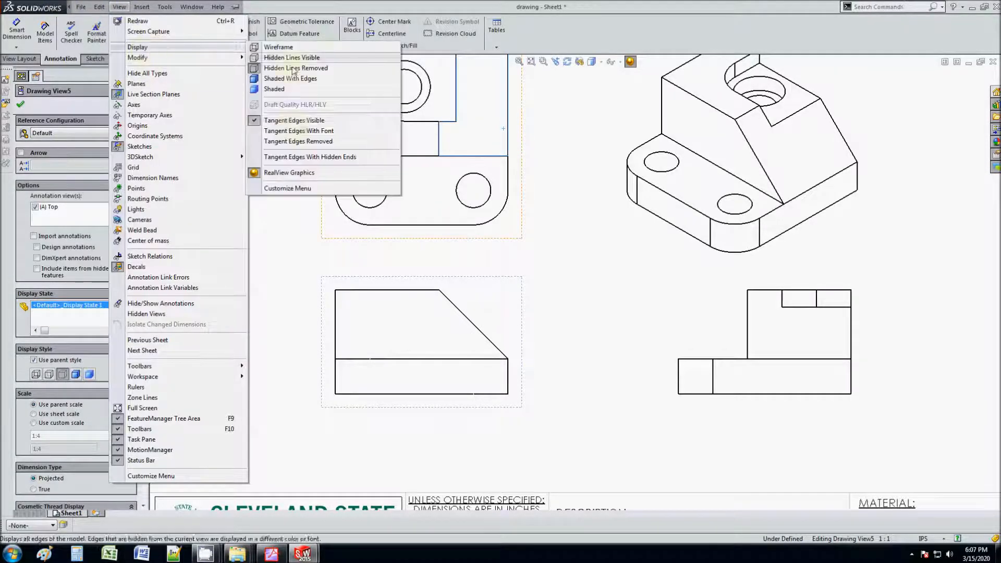
{"action": "left_click", "coordinate": [295, 144]}
Apply Tangent Edges Removed to the right view.
{"action": "left_click", "coordinate": [785, 334]}
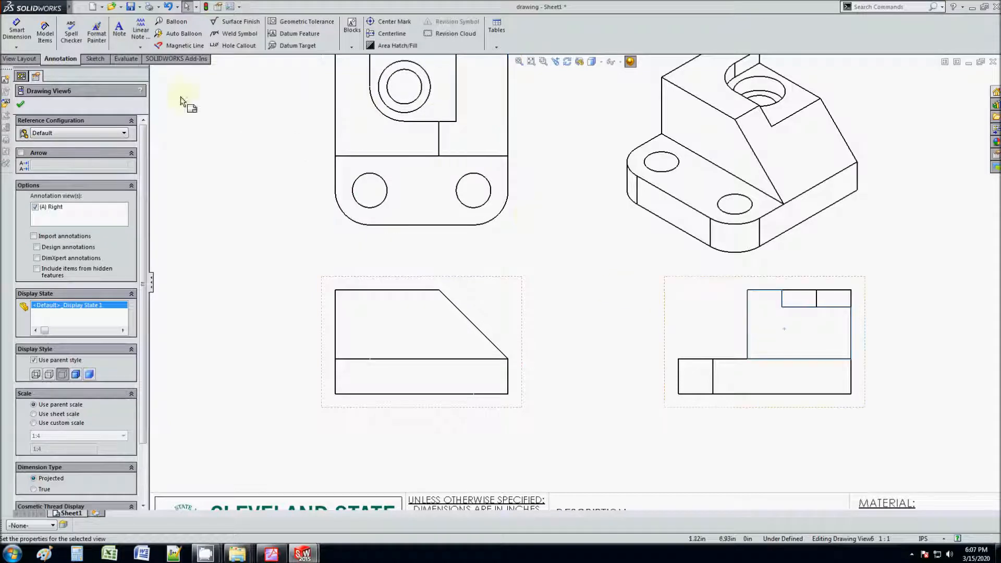
{"action": "left_click", "coordinate": [120, 6]}
{"action": "mouse_move", "coordinate": [135, 47]}
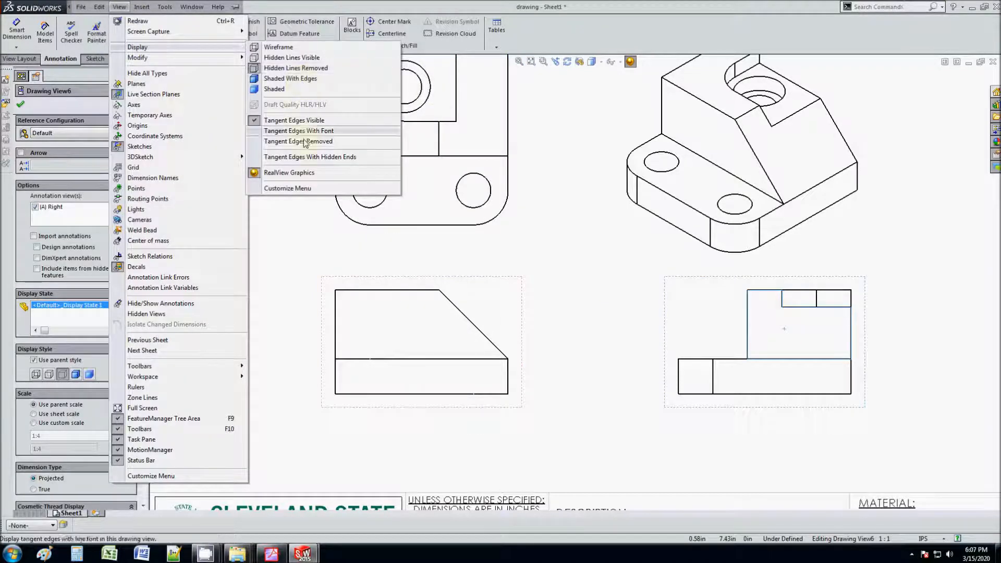
{"action": "left_click", "coordinate": [300, 142]}
{"action": "scroll", "coordinate": [576, 310], "scroll_direction": "up", "scroll_amount": 4}
{"action": "scroll", "coordinate": [623, 348], "scroll_direction": "down", "scroll_amount": 2}
{"action": "left_click", "coordinate": [574, 339]}
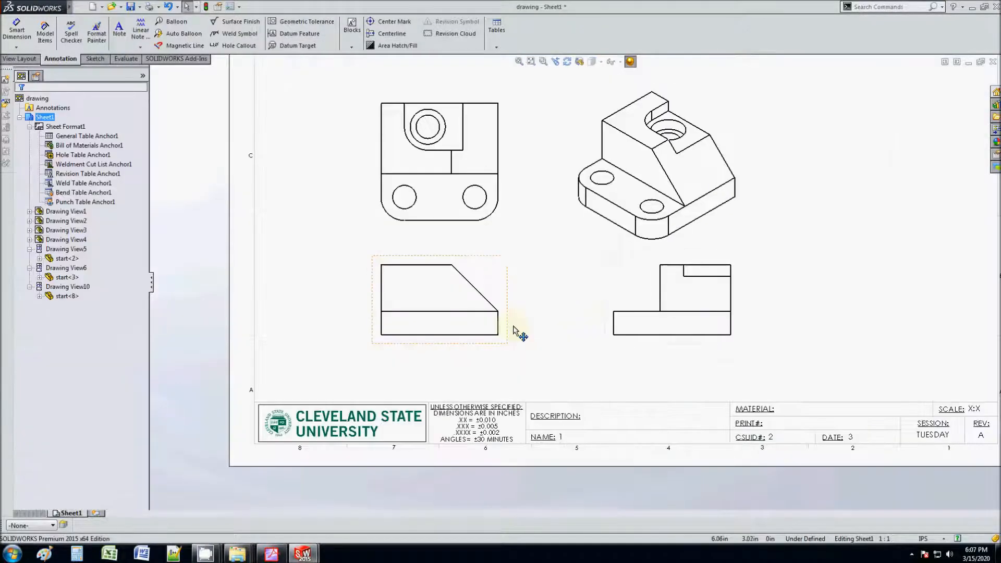
{"action": "middle_click_drag", "start_coordinate": [443, 301], "coordinate": [447, 324]}
{"action": "middle_click_drag", "start_coordinate": [546, 295], "coordinate": [516, 315]}
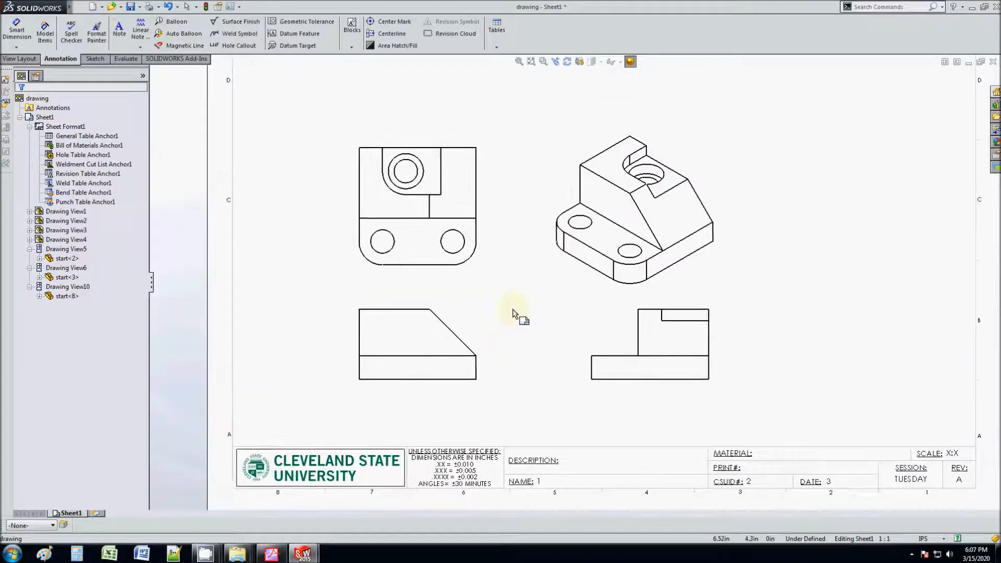
Hide the rounded corner tangent edges of the isometric view with a tangent edge display option.
{"action": "left_click", "coordinate": [703, 215]}
{"action": "left_click", "coordinate": [120, 6]}
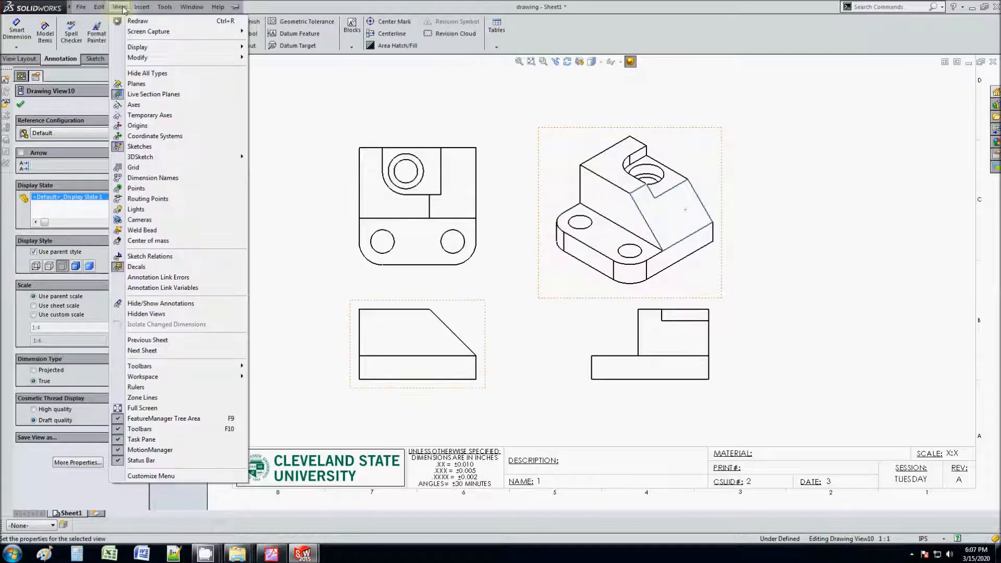
{"action": "mouse_move", "coordinate": [137, 51]}
{"action": "left_click", "coordinate": [325, 157]}
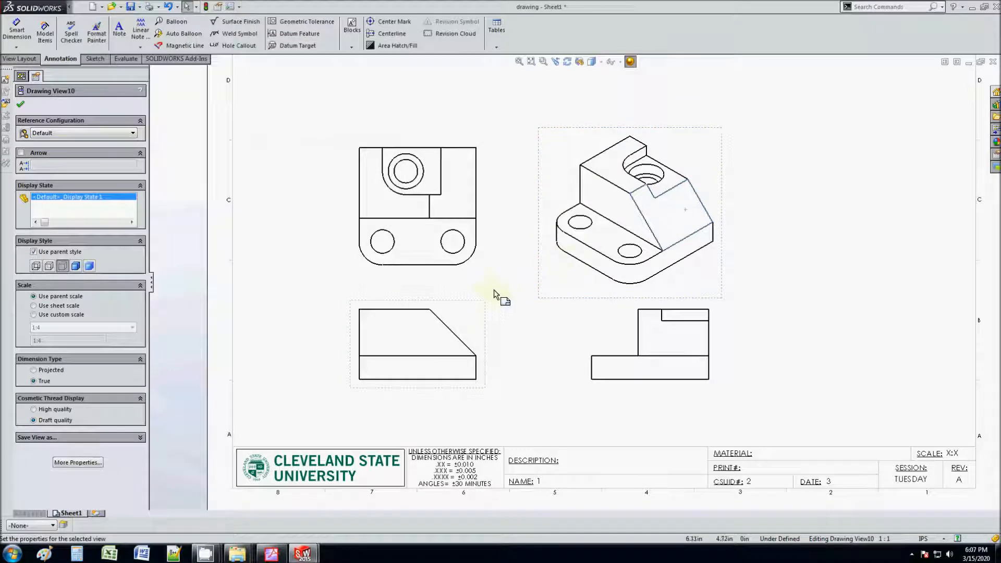
{"action": "left_click", "coordinate": [317, 286]}
{"action": "scroll", "coordinate": [604, 331], "scroll_direction": "up", "scroll_amount": 5}
{"action": "scroll", "coordinate": [605, 324], "scroll_direction": "down", "scroll_amount": 4}
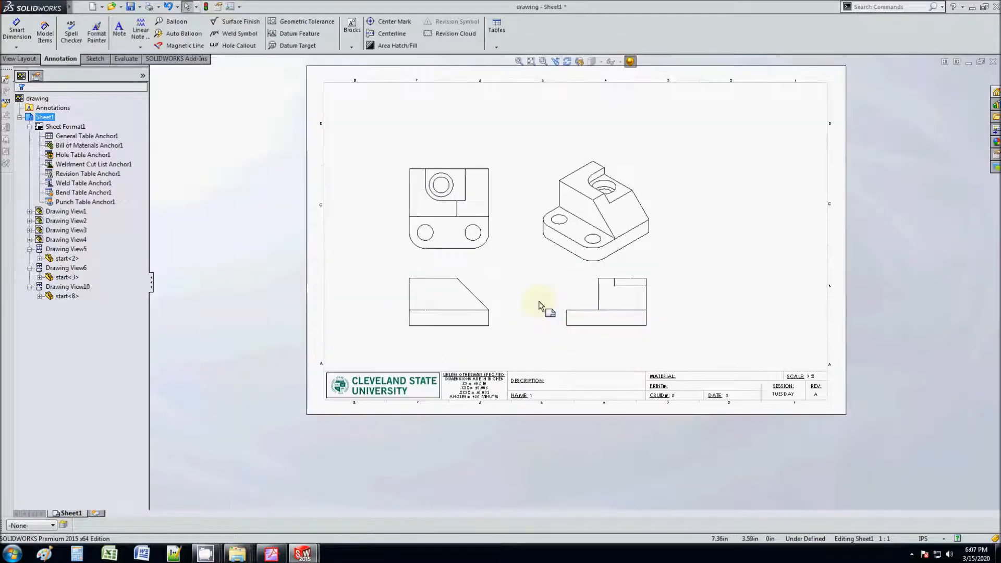
{"action": "middle_click_drag", "start_coordinate": [537, 296], "coordinate": [524, 335]}
Spread the views over the sheet, moving the isometric and right views farther right and the top view higher above the front view.
{"action": "mouse_move", "coordinate": [675, 211]}
{"action": "left_mouse_down"}
{"action": "mouse_move", "coordinate": [770, 151]}
{"action": "mouse_move", "coordinate": [785, 160]}
{"action": "left_mouse_up"}
{"action": "left_click_drag", "start_coordinate": [689, 334], "coordinate": [782, 340]}
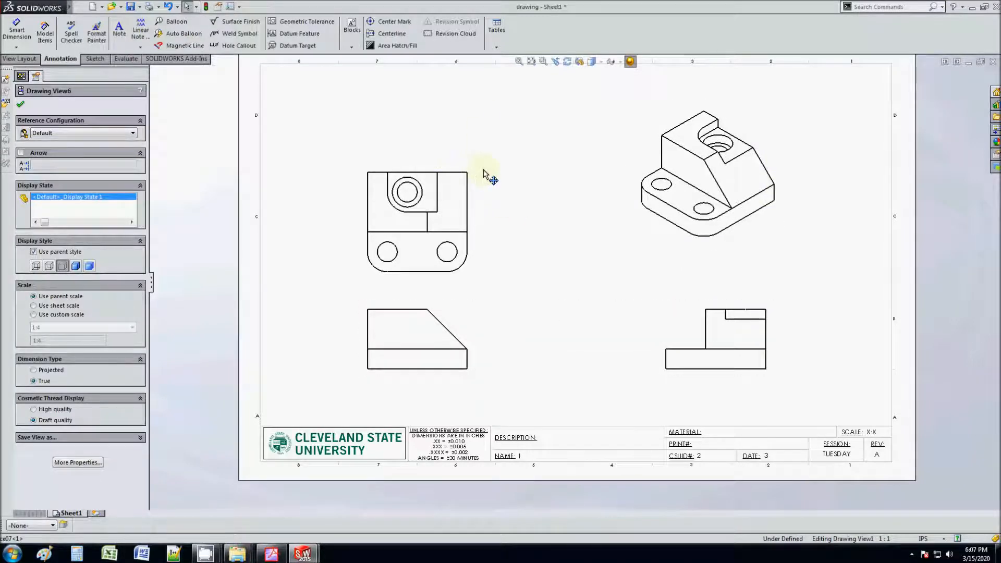
{"action": "left_click", "coordinate": [482, 241]}
{"action": "left_click_drag", "start_coordinate": [473, 237], "coordinate": [472, 178]}
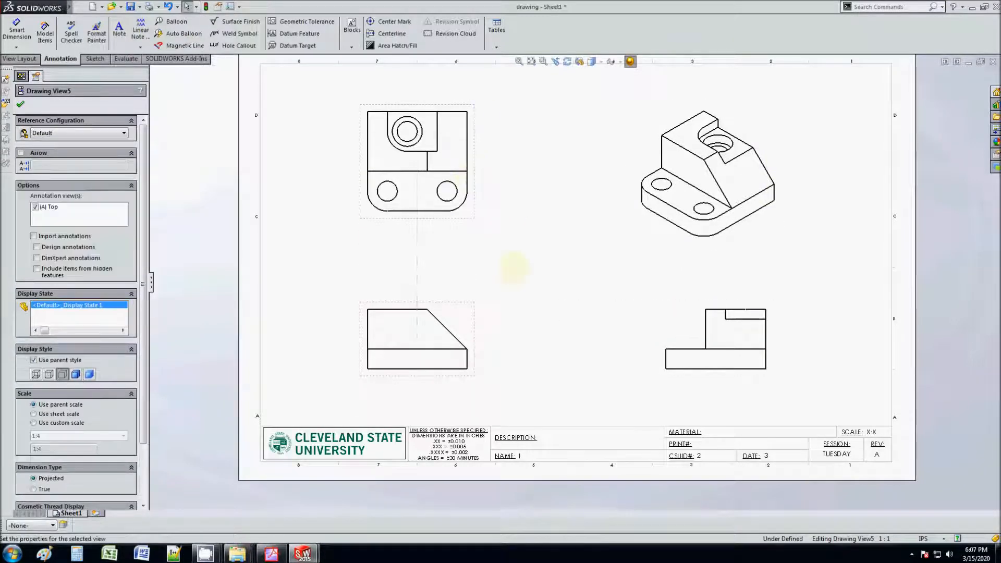
{"action": "left_click", "coordinate": [521, 269]}
Switch to Acrobat, check the completed part drawing on page 1 of instructions.pdf, and return to the SolidWorks drawing.
{"action": "left_click", "coordinate": [271, 554]}
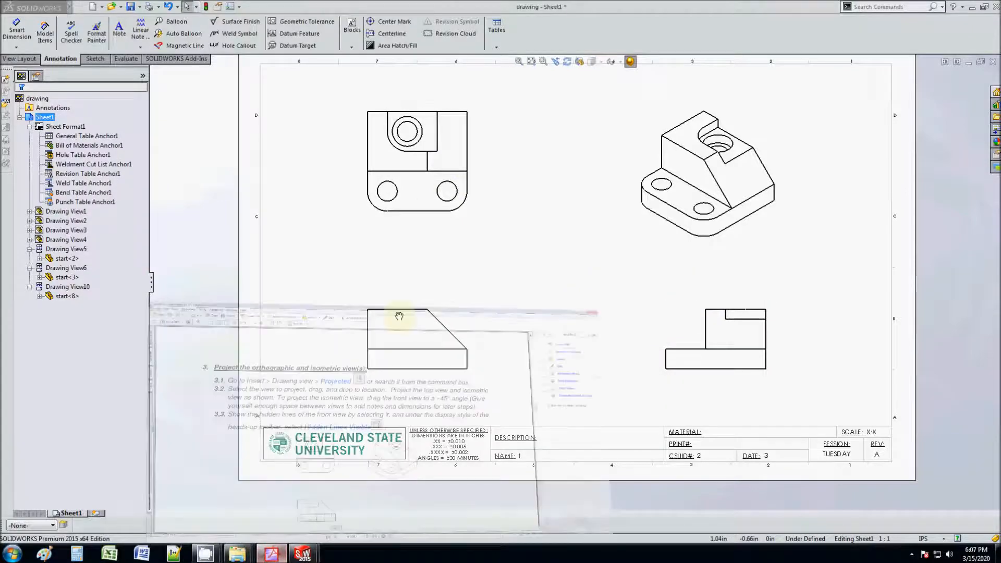
{"action": "scroll", "coordinate": [434, 316], "scroll_direction": "up", "scroll_amount": 20}
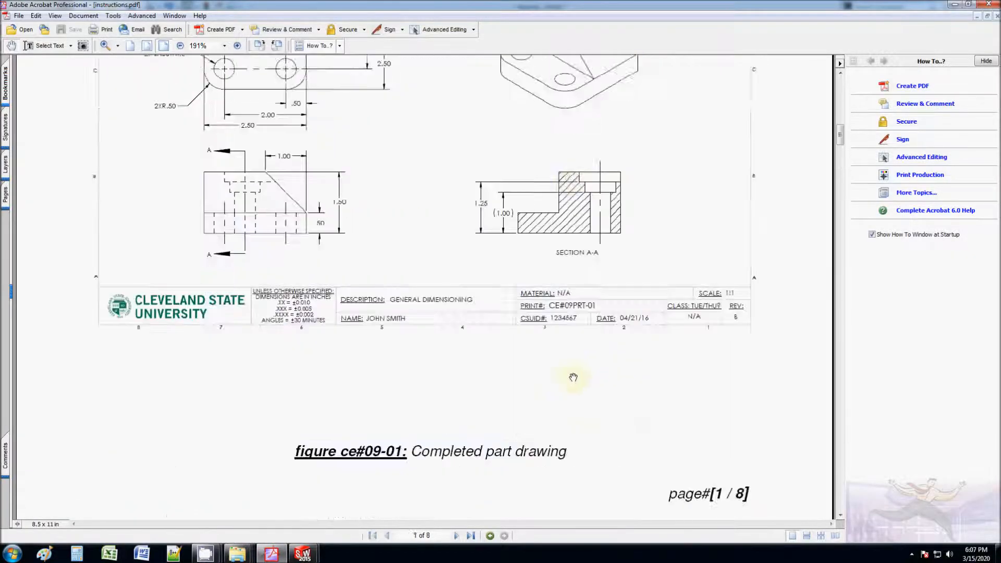
{"action": "left_click", "coordinate": [951, 5]}
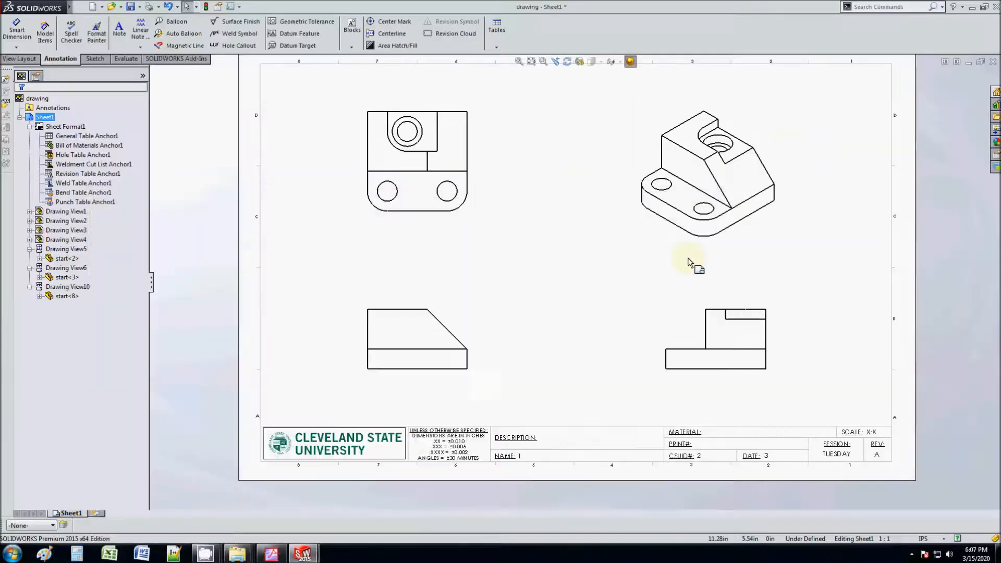
Delete the right view from the sheet and confirm its removal.
{"action": "left_click", "coordinate": [691, 308]}
{"action": "key", "text": "Delete"}
{"action": "key", "text": "Return"}
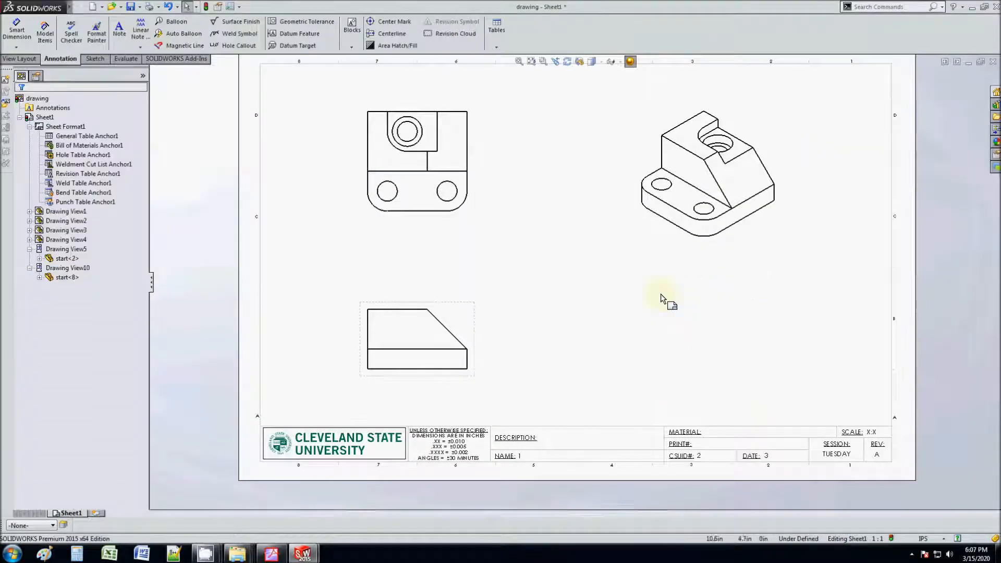
{"action": "left_click", "coordinate": [19, 58]}
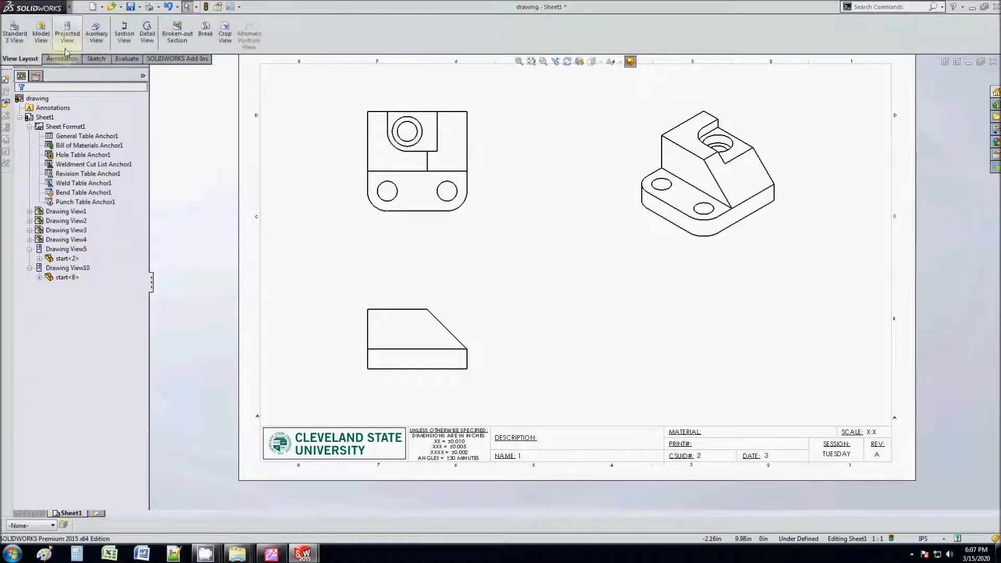
{"action": "left_click", "coordinate": [127, 35]}
{"action": "scroll", "coordinate": [402, 328], "scroll_direction": "down", "scroll_amount": 3}
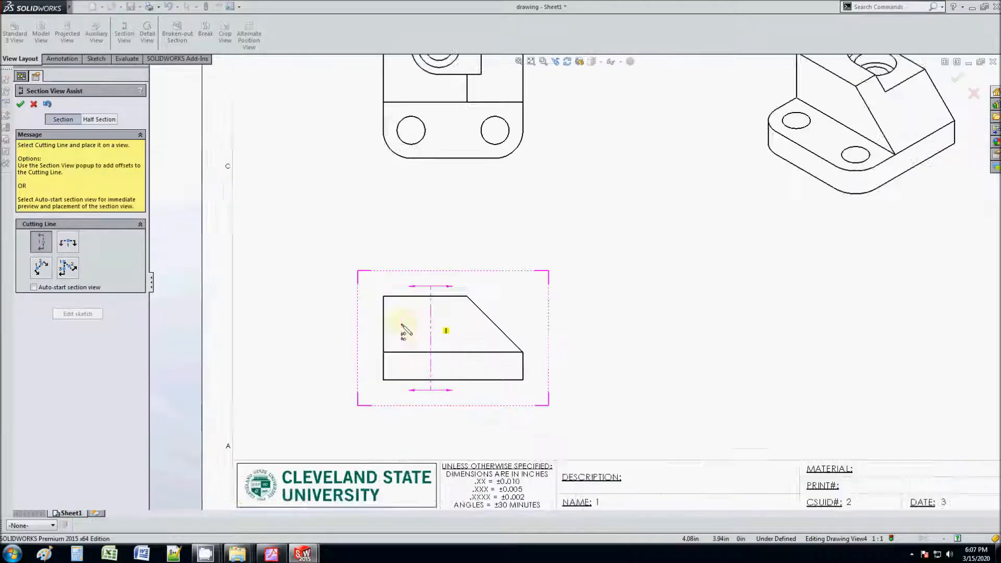
{"action": "key", "text": "Escape"}
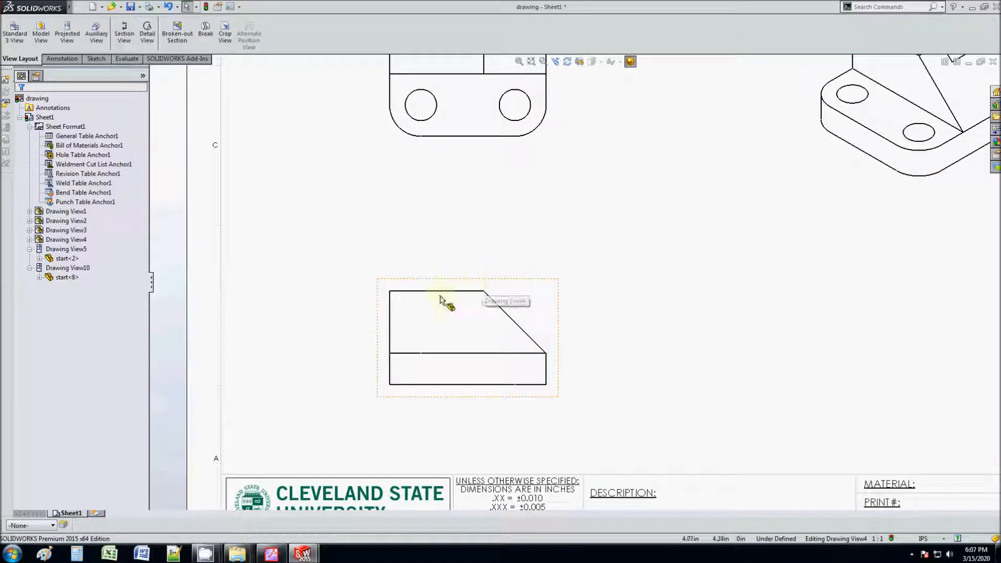
{"action": "scroll", "coordinate": [627, 319], "scroll_direction": "up", "scroll_amount": 4}
{"action": "scroll", "coordinate": [628, 320], "scroll_direction": "down", "scroll_amount": 2}
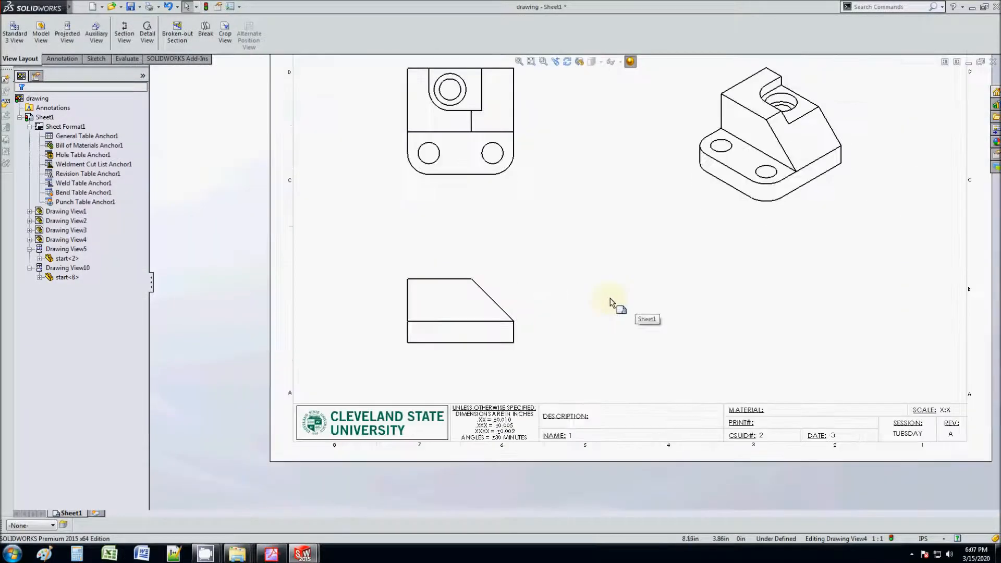
{"action": "middle_click_drag", "start_coordinate": [606, 300], "coordinate": [532, 351]}
Set the display style of the front view and the top view to Hidden Lines Visible.
{"action": "left_click", "coordinate": [449, 345]}
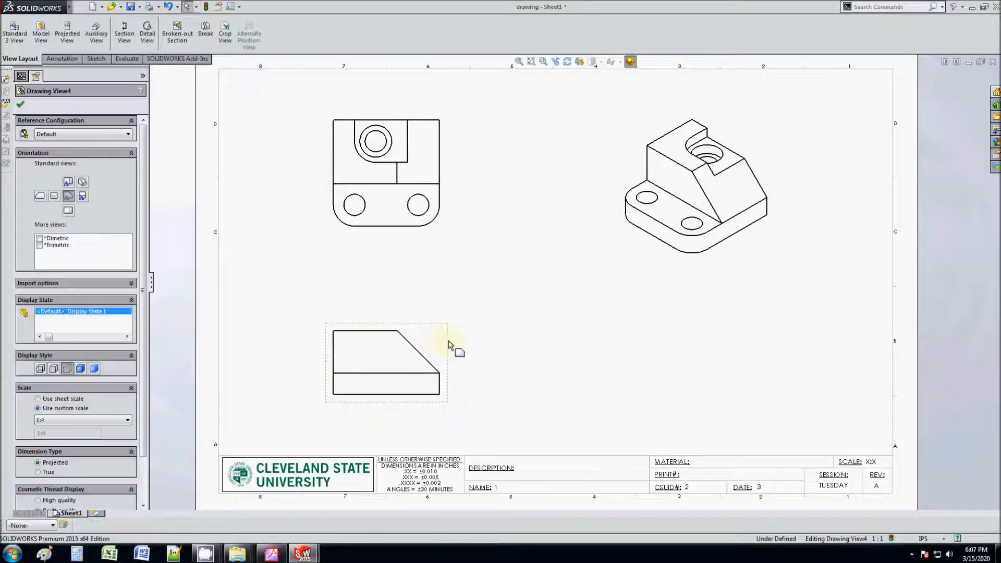
{"action": "left_click", "coordinate": [456, 360]}
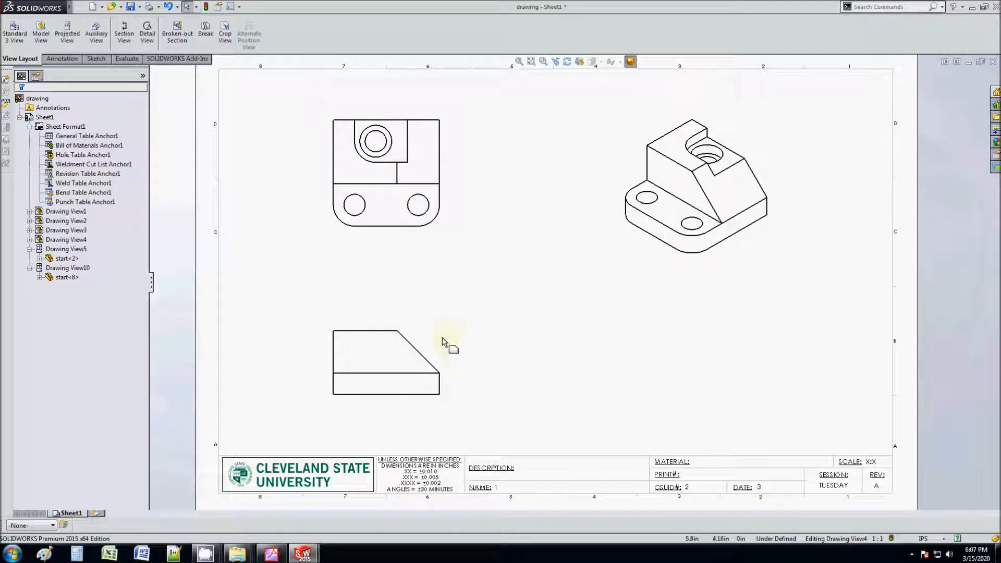
{"action": "left_click", "coordinate": [442, 341]}
{"action": "left_click", "coordinate": [600, 63]}
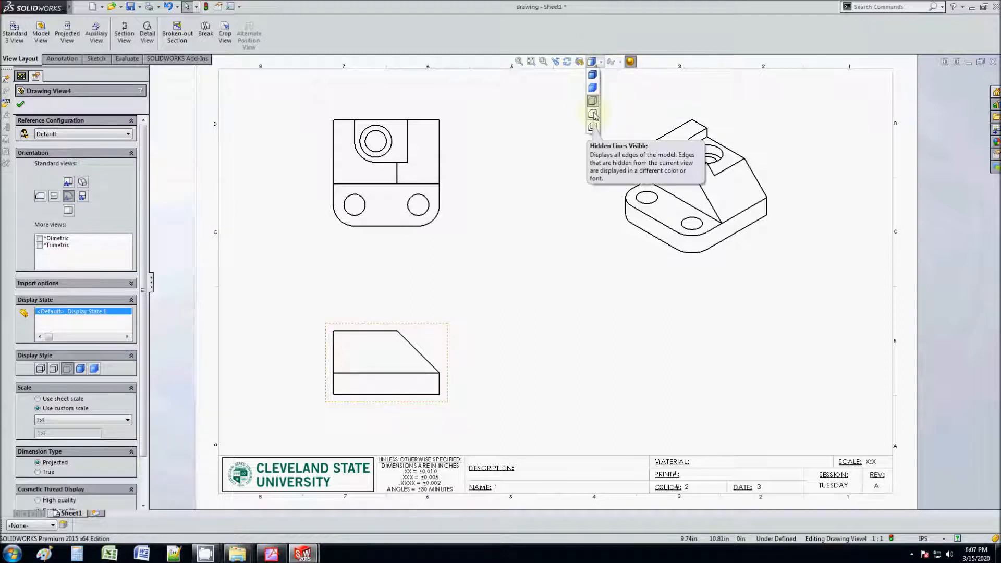
{"action": "left_click", "coordinate": [593, 114]}
{"action": "left_click", "coordinate": [444, 198]}
{"action": "left_click", "coordinate": [599, 63]}
{"action": "left_click", "coordinate": [593, 114]}
{"action": "left_click", "coordinate": [518, 302]}
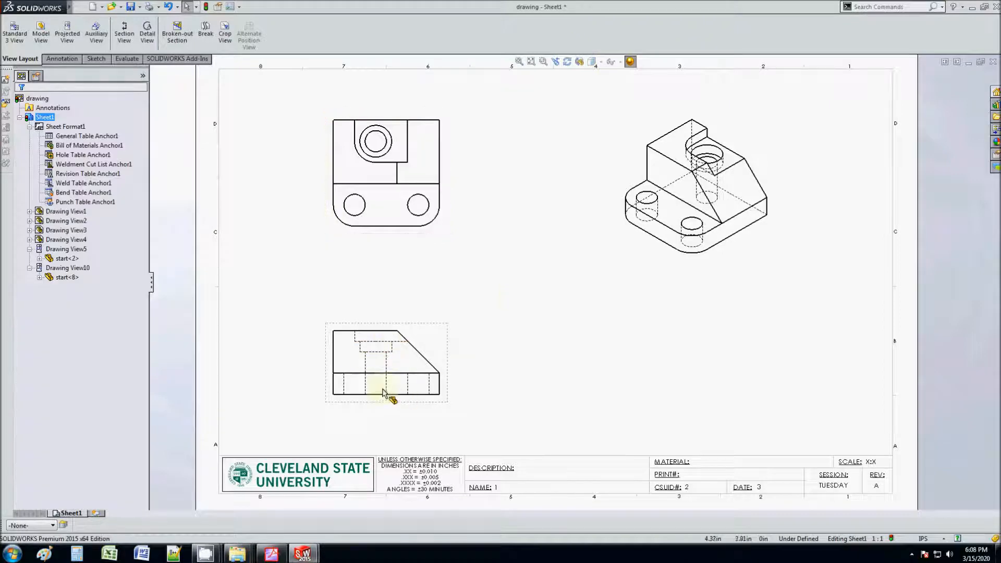
Create section view A-A with a vertical cutting line through the front view's counterbored hole, placed to the right beneath the isometric view.
{"action": "left_click", "coordinate": [124, 34]}
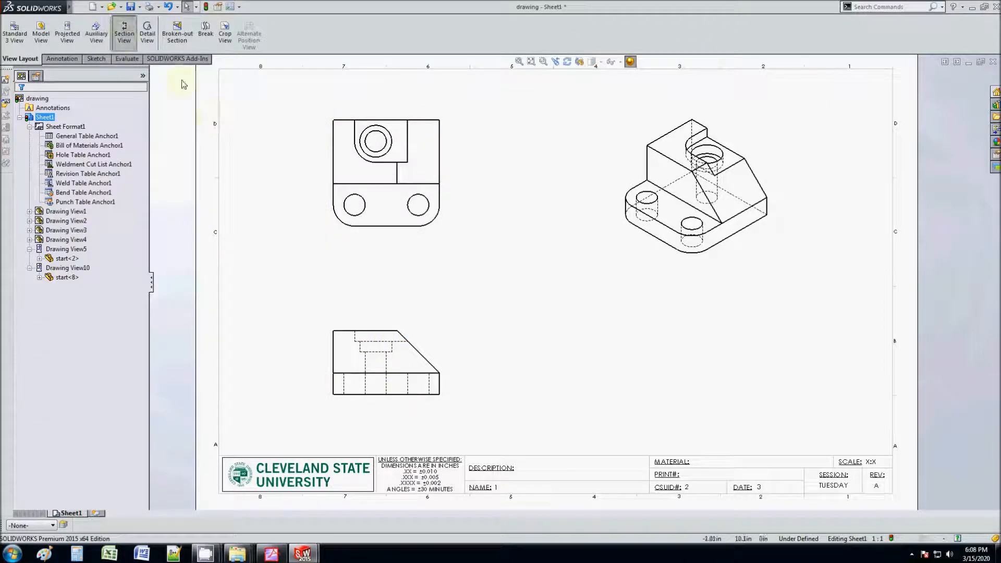
{"action": "left_click", "coordinate": [375, 363]}
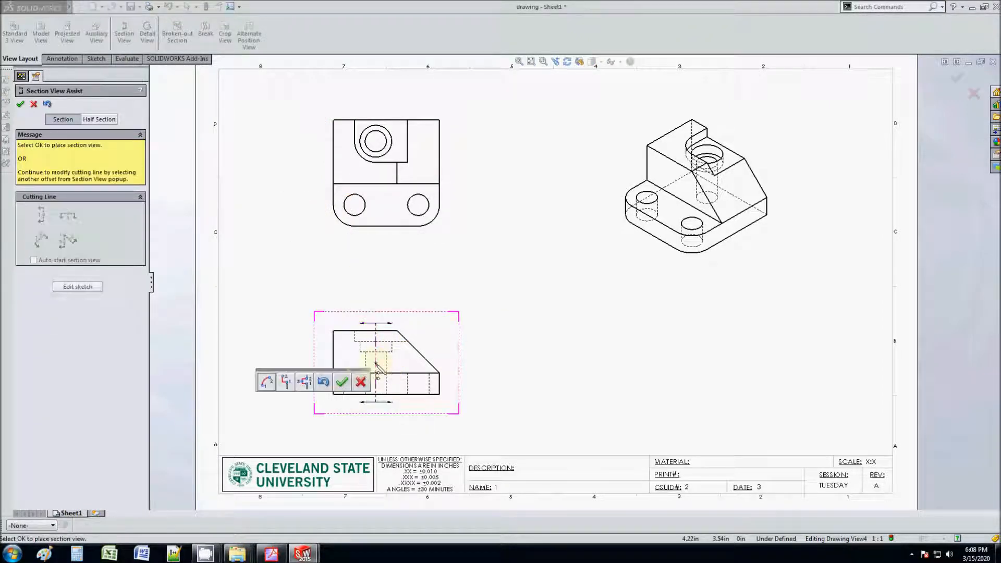
{"action": "left_click", "coordinate": [339, 382]}
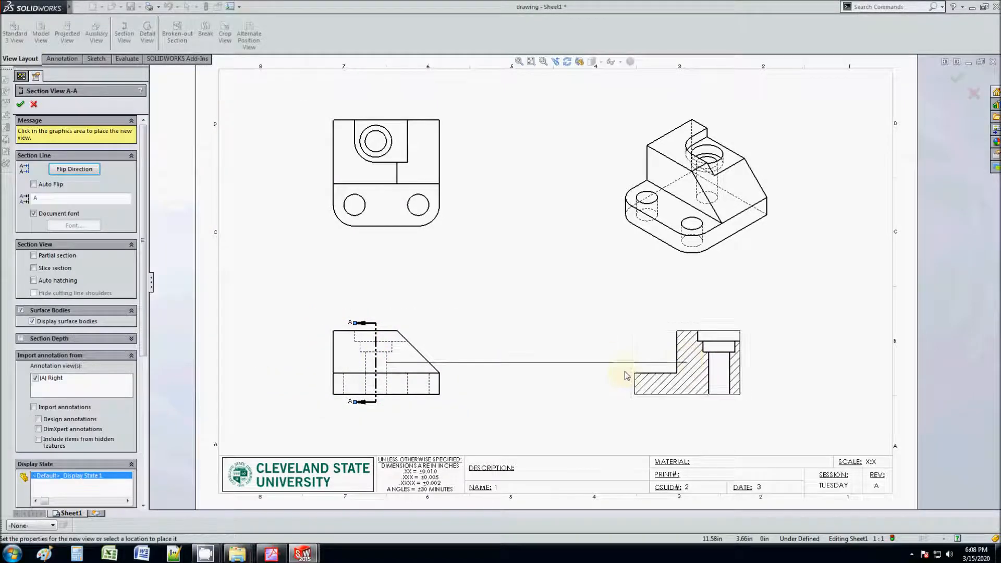
{"action": "left_click", "coordinate": [629, 373]}
{"action": "scroll", "coordinate": [486, 404], "scroll_direction": "down", "scroll_amount": 2}
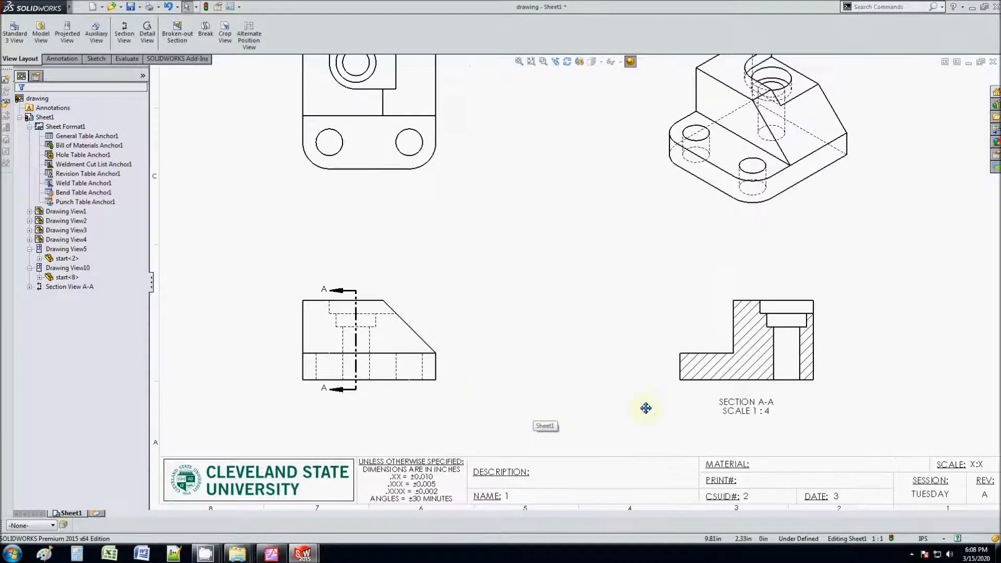
{"action": "middle_click_drag", "start_coordinate": [661, 409], "coordinate": [608, 423]}
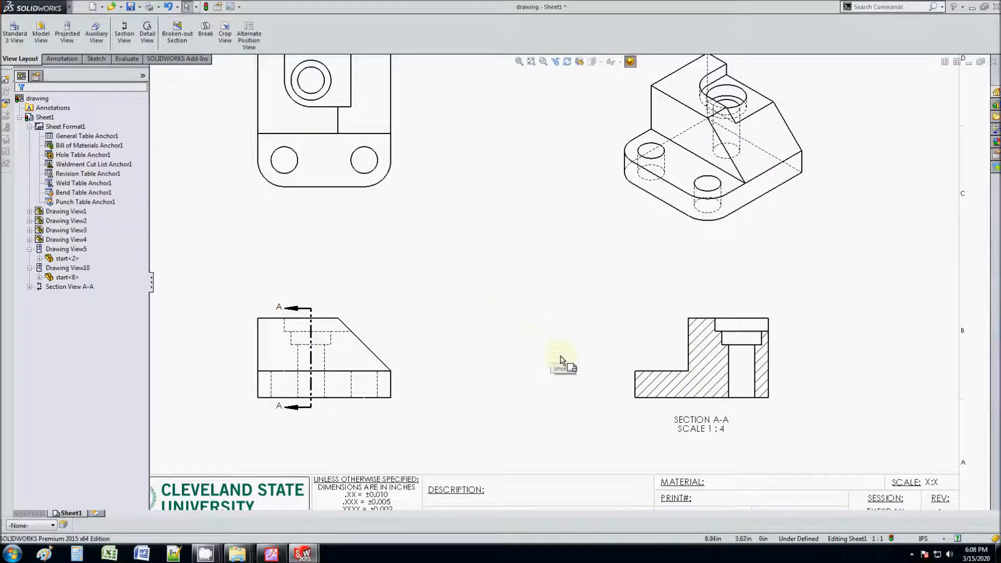
{"action": "scroll", "coordinate": [603, 384], "scroll_direction": "down", "scroll_amount": 1}
{"action": "left_click", "coordinate": [732, 420]}
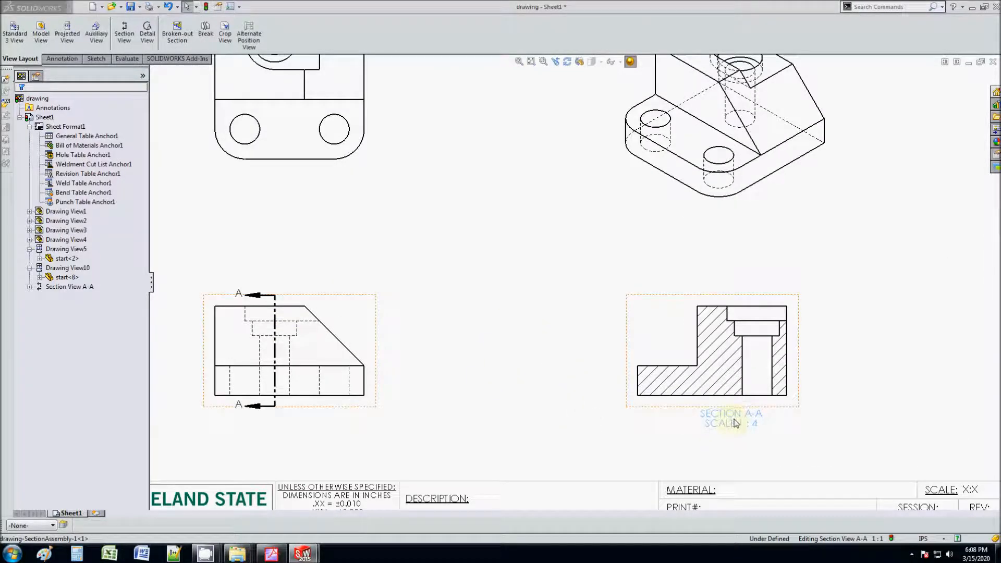
{"action": "left_click", "coordinate": [718, 441]}
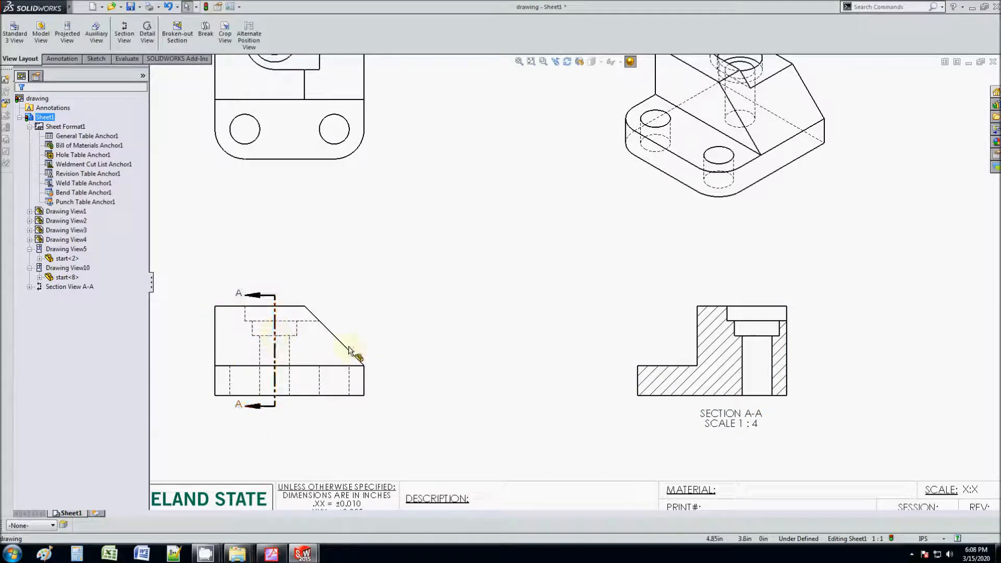
Flip the viewing direction of section line A-A, flip it back, and accept the section view properties.
{"action": "left_click", "coordinate": [277, 307]}
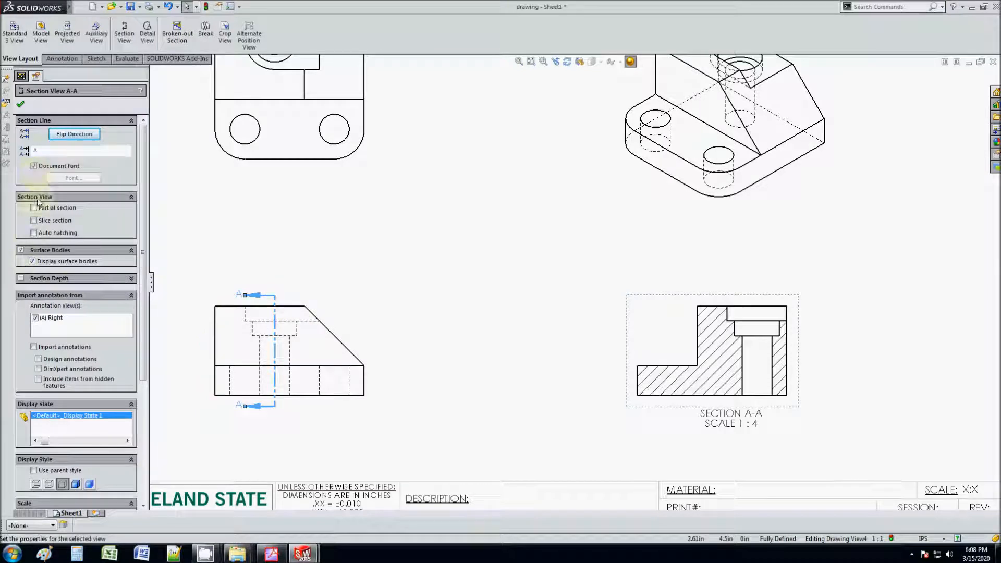
{"action": "left_click", "coordinate": [35, 316]}
{"action": "left_click", "coordinate": [36, 318]}
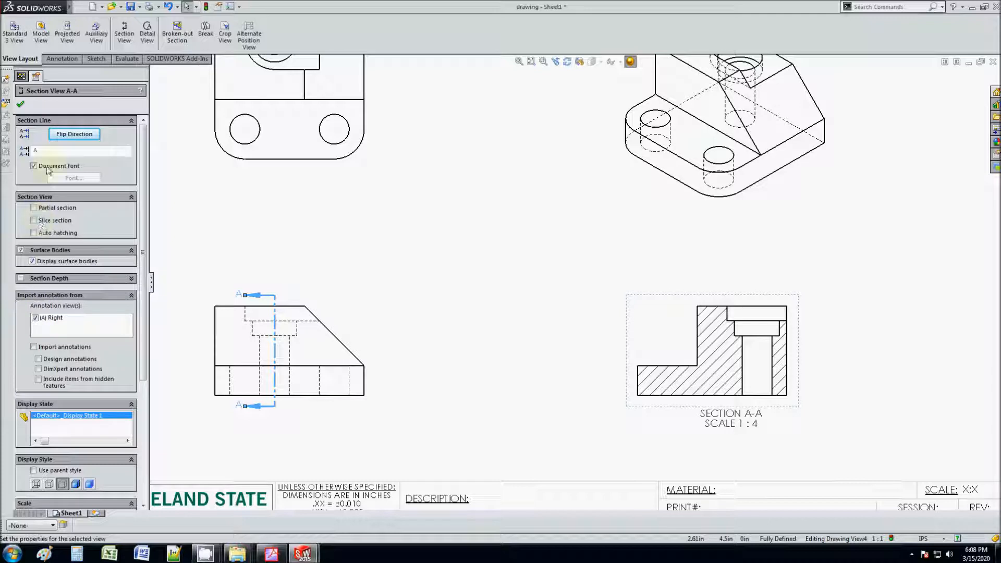
{"action": "left_click", "coordinate": [69, 136]}
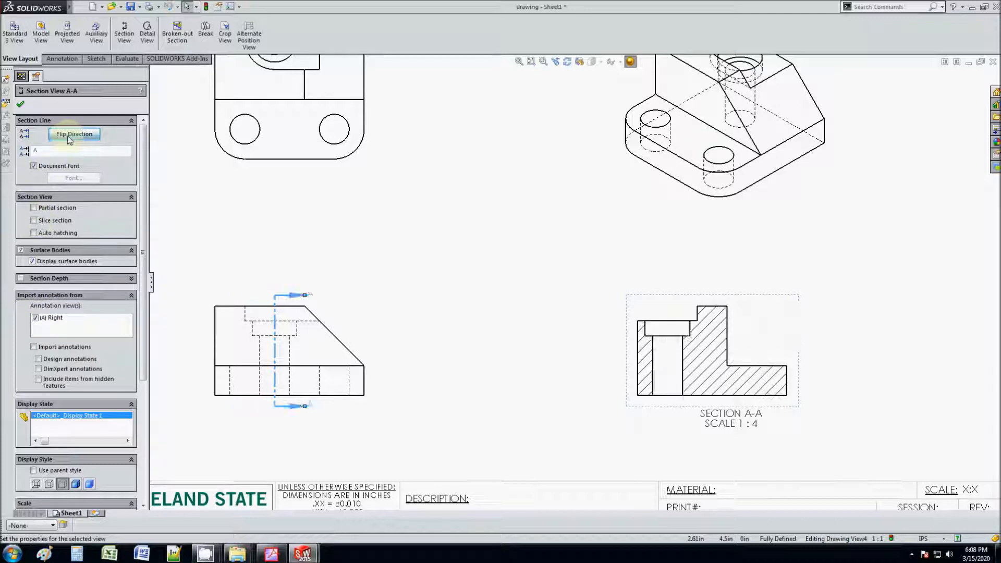
{"action": "left_click", "coordinate": [68, 136]}
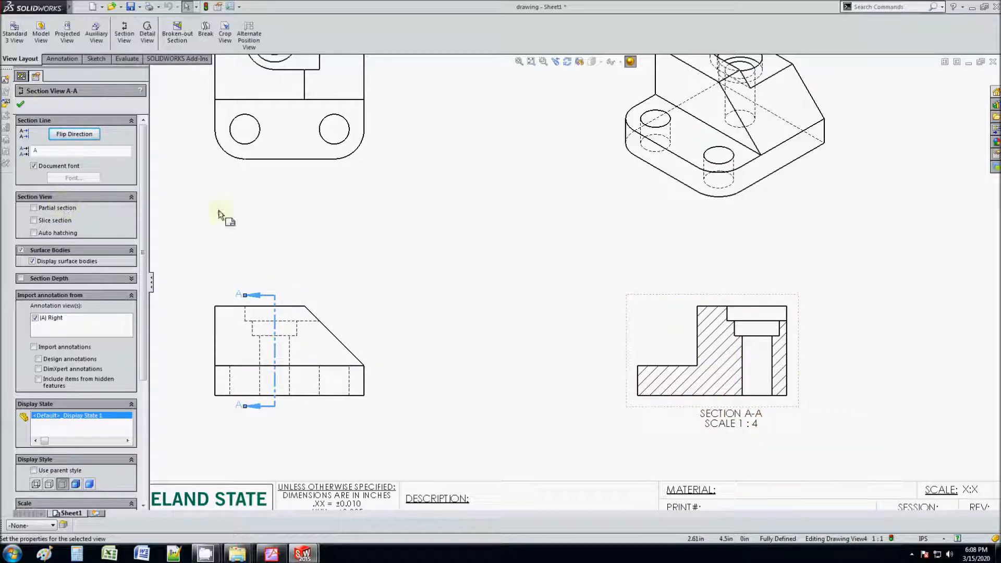
{"action": "left_click", "coordinate": [20, 104]}
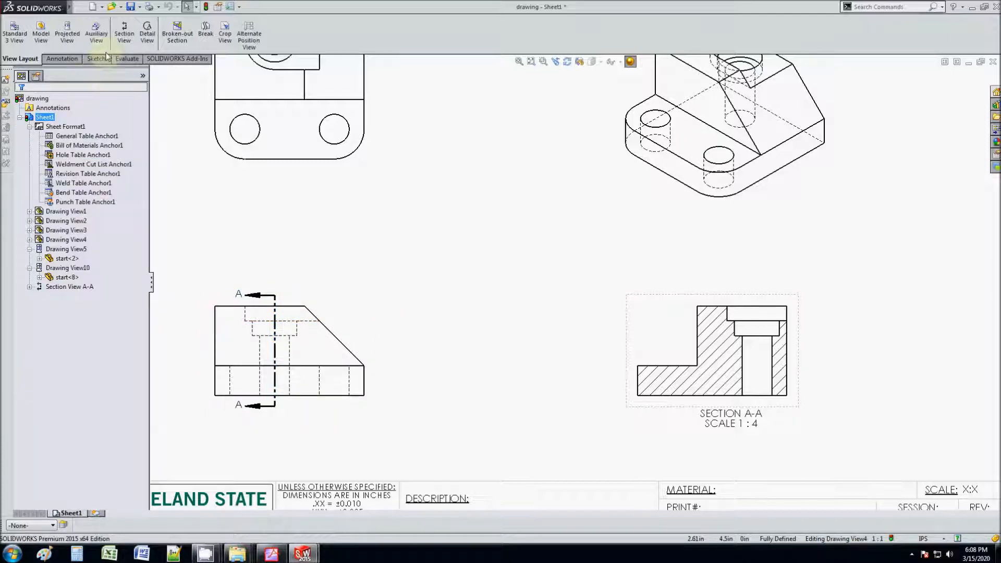
Try to create another section view from the front view with a vertical cutting line stepped over towards the sloped side's hole.
{"action": "left_click", "coordinate": [124, 32]}
{"action": "left_click", "coordinate": [306, 343]}
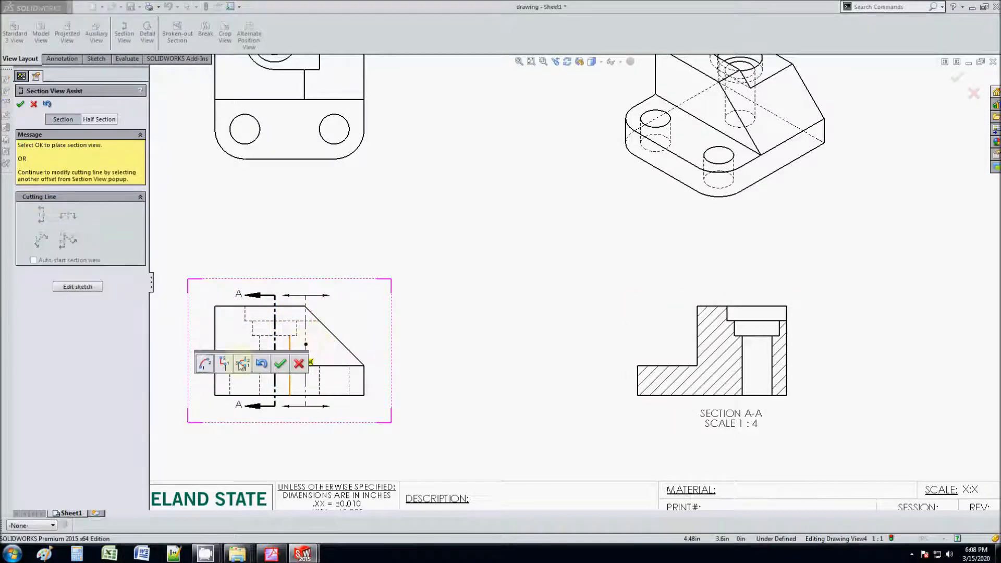
{"action": "left_click", "coordinate": [224, 362]}
{"action": "left_click", "coordinate": [331, 354]}
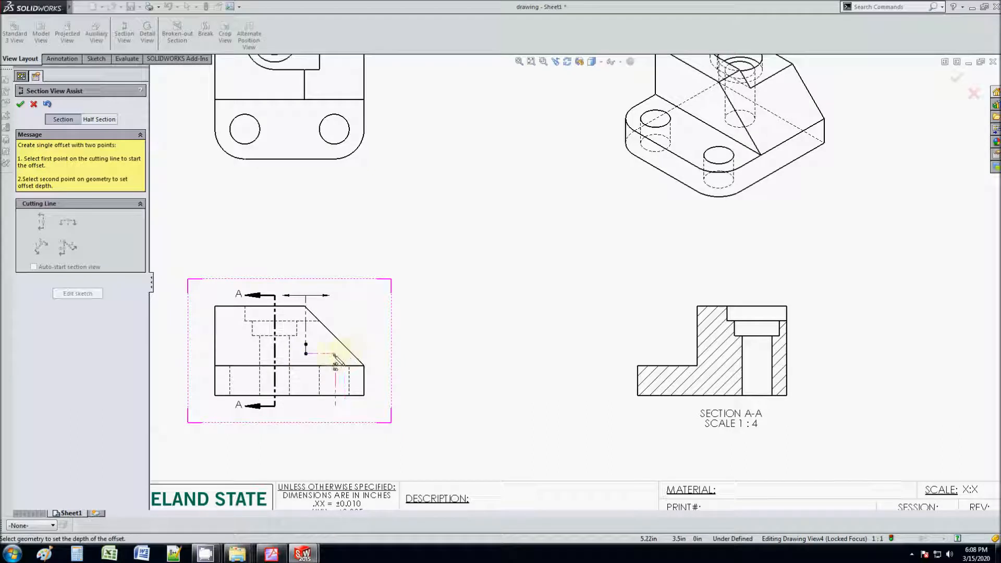
{"action": "left_click", "coordinate": [333, 369]}
{"action": "left_click", "coordinate": [257, 395]}
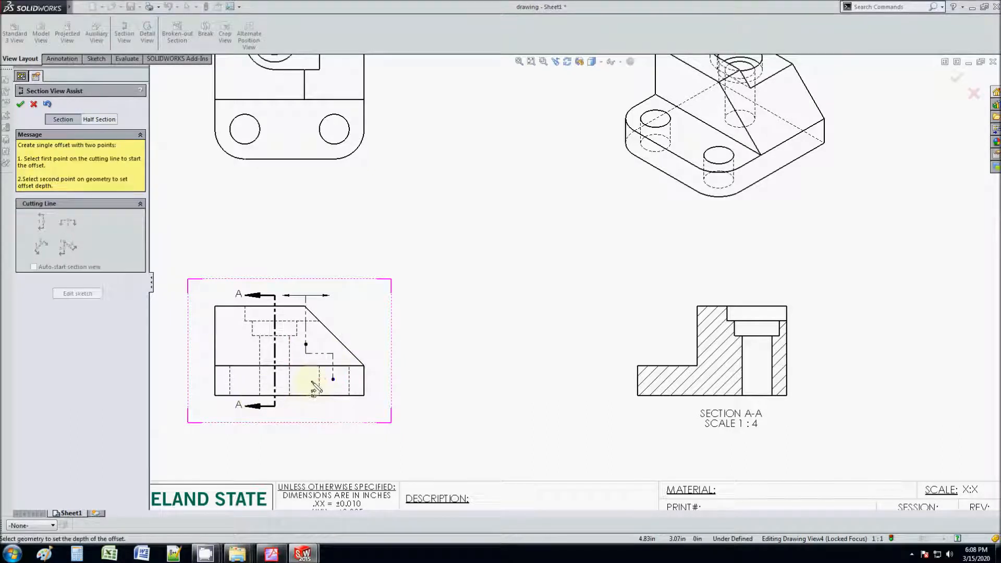
{"action": "left_click", "coordinate": [312, 411]}
{"action": "left_click", "coordinate": [278, 432]}
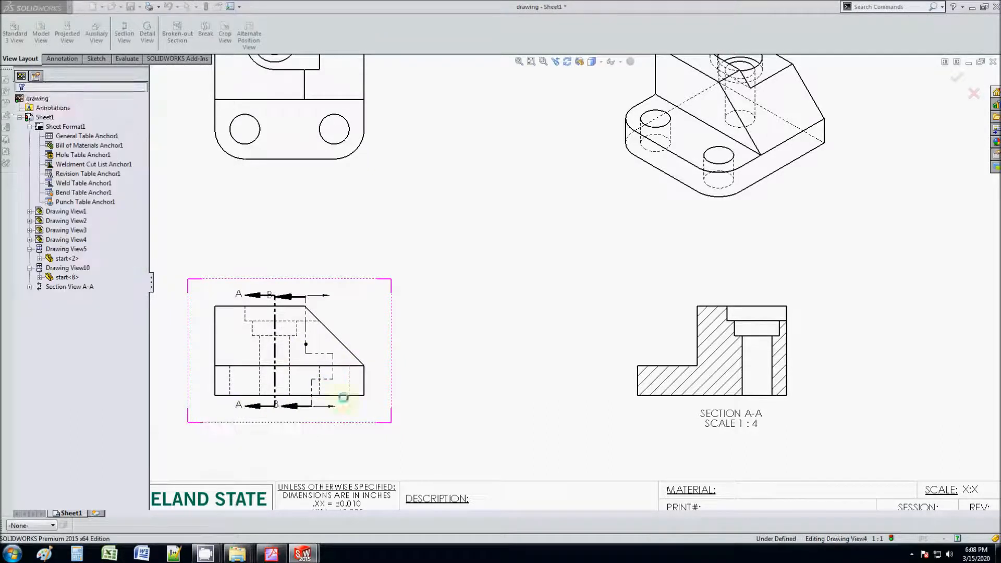
{"action": "key", "text": "Escape"}
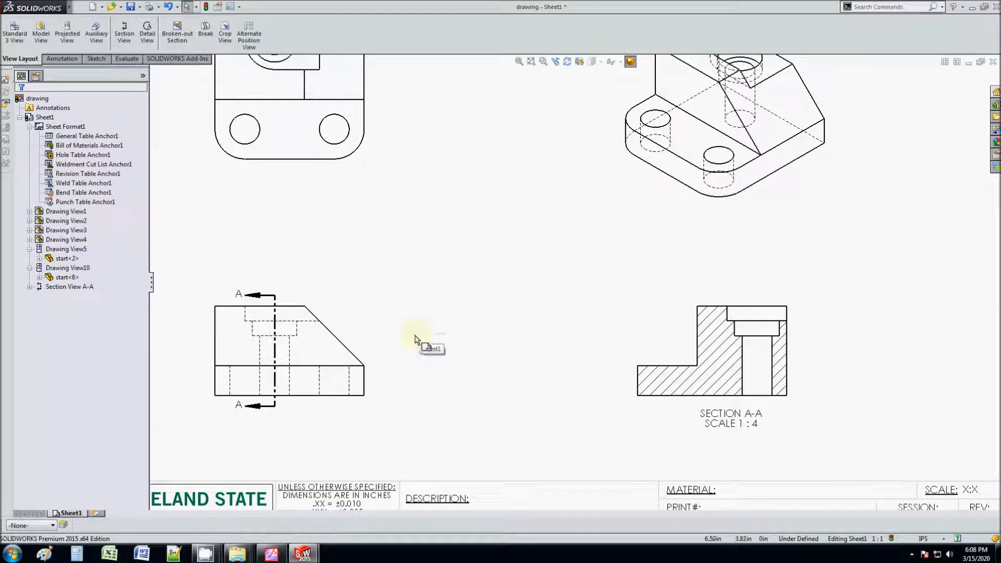
Save the drawing and shift the section A-A label slightly to the left beneath its view.
{"action": "scroll", "coordinate": [415, 339], "scroll_direction": "up", "scroll_amount": 5}
{"action": "scroll", "coordinate": [510, 304], "scroll_direction": "down", "scroll_amount": 3}
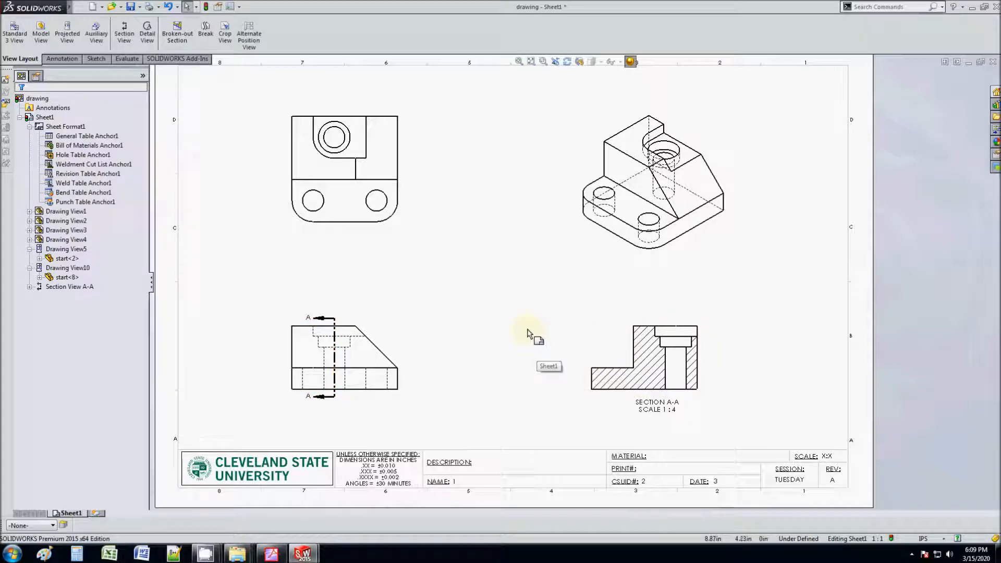
{"action": "left_click", "coordinate": [81, 6]}
{"action": "left_click", "coordinate": [475, 265]}
{"action": "key", "text": "ctrl+s"}
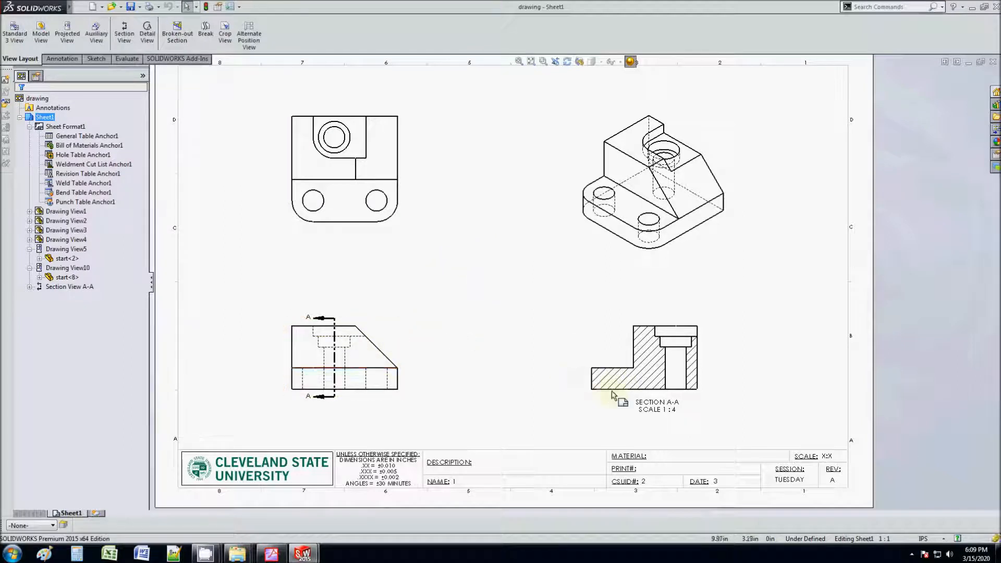
{"action": "left_click_drag", "start_coordinate": [660, 411], "coordinate": [646, 409]}
{"action": "left_click", "coordinate": [510, 399]}
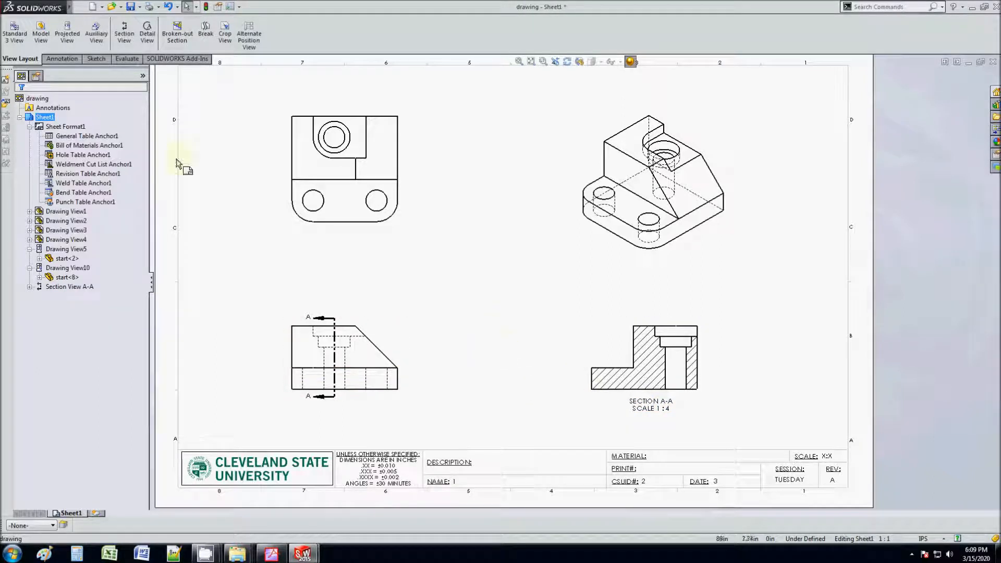
{"action": "left_click", "coordinate": [62, 59]}
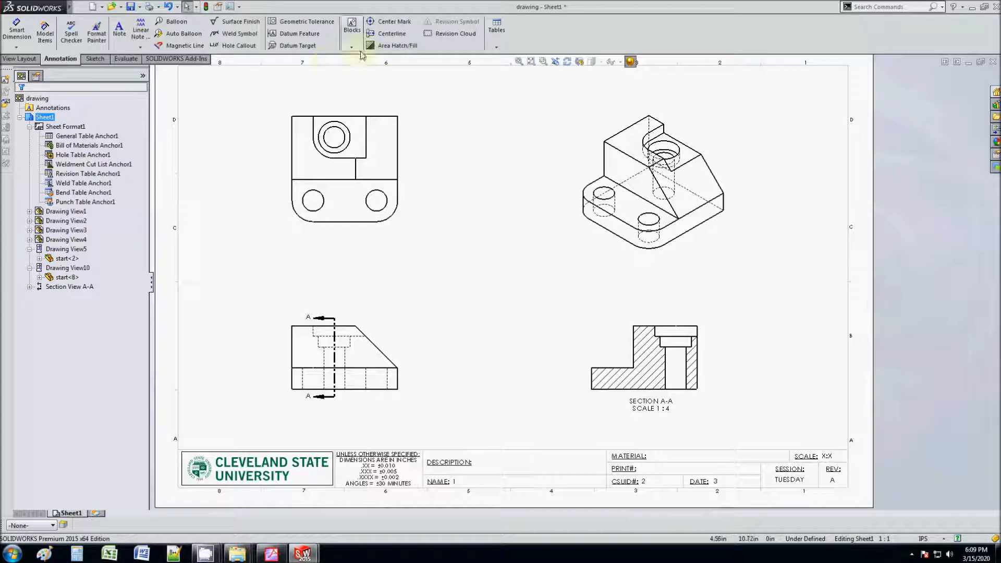
{"action": "left_click", "coordinate": [95, 59]}
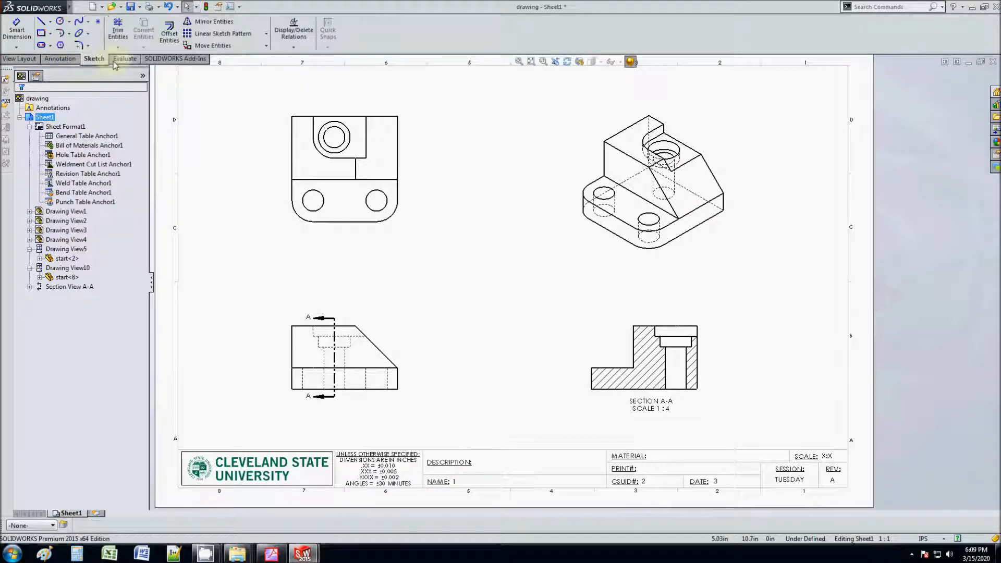
{"action": "left_click", "coordinate": [52, 59]}
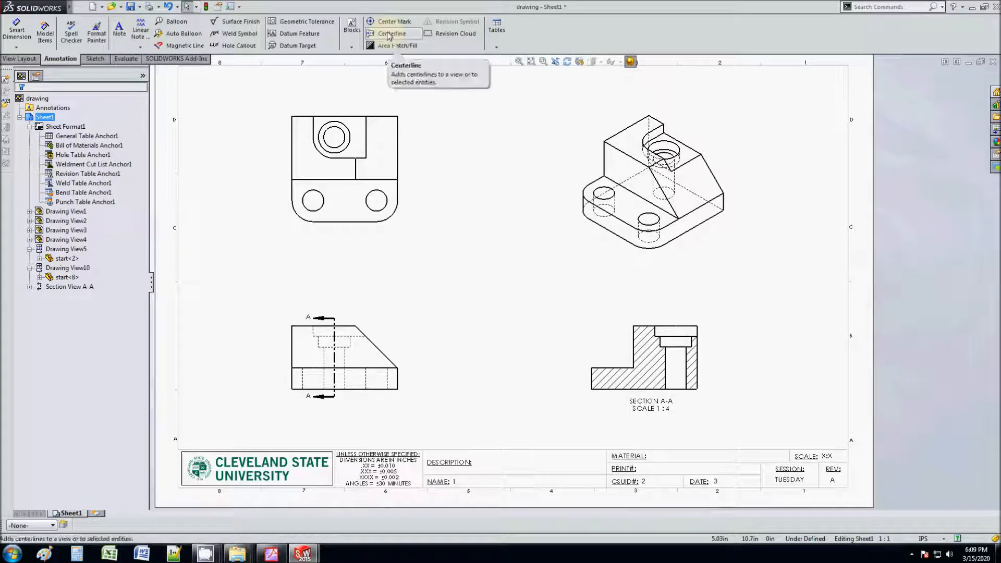
{"action": "left_click", "coordinate": [95, 59]}
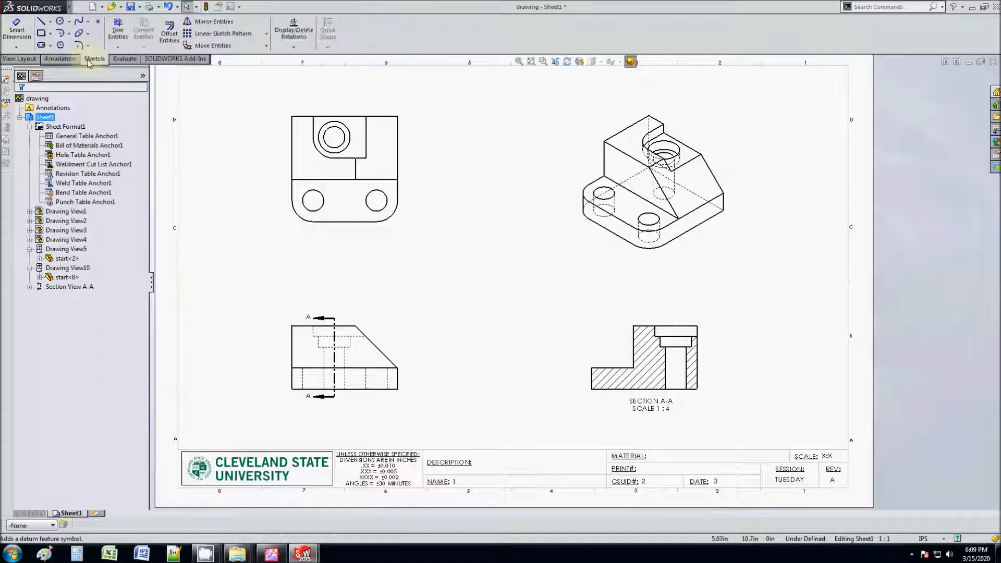
{"action": "left_click", "coordinate": [50, 21]}
Add center marks to the two small holes and the counterbored hole in the top view.
{"action": "left_click", "coordinate": [60, 59]}
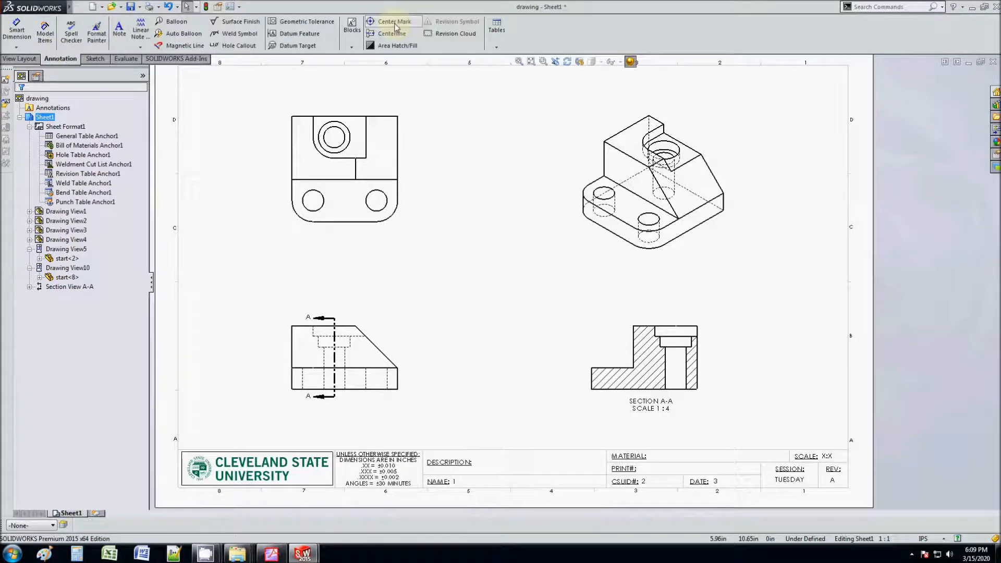
{"action": "left_click", "coordinate": [394, 22]}
{"action": "scroll", "coordinate": [362, 223], "scroll_direction": "down", "scroll_amount": 3}
{"action": "left_click", "coordinate": [356, 200]}
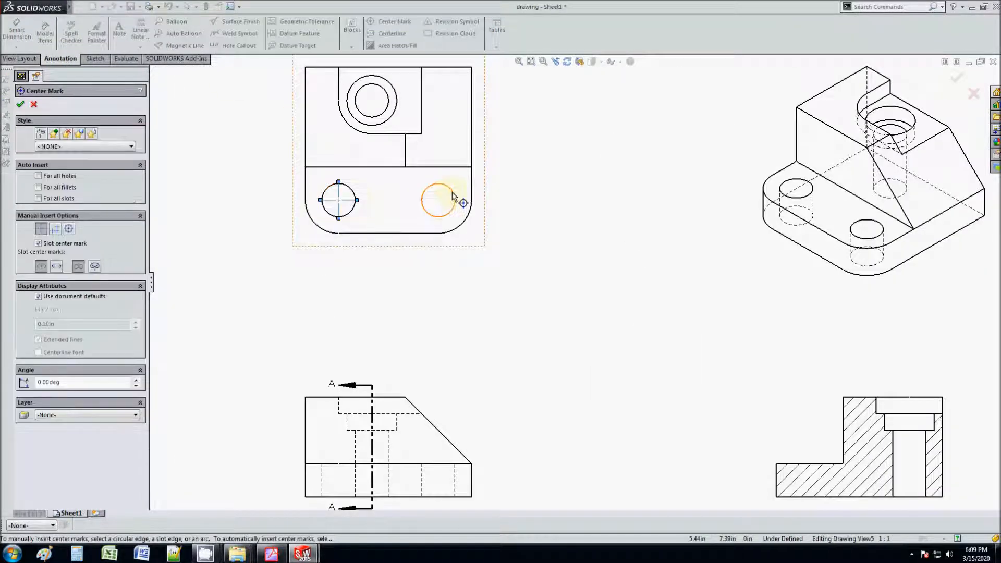
{"action": "left_click", "coordinate": [447, 190]}
{"action": "left_click", "coordinate": [393, 111]}
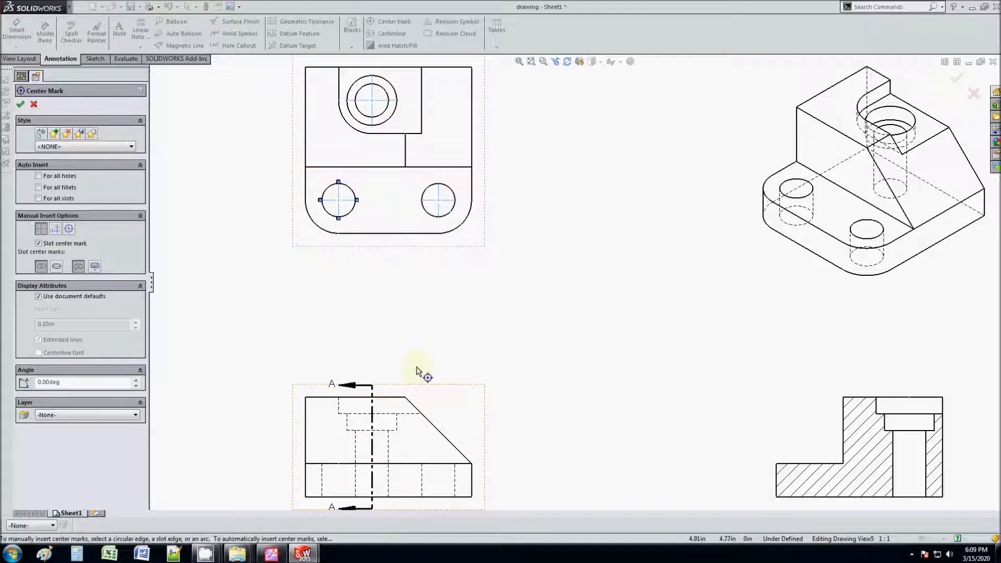
{"action": "scroll", "coordinate": [383, 193], "scroll_direction": "down", "scroll_amount": 6}
{"action": "key", "text": "Escape"}
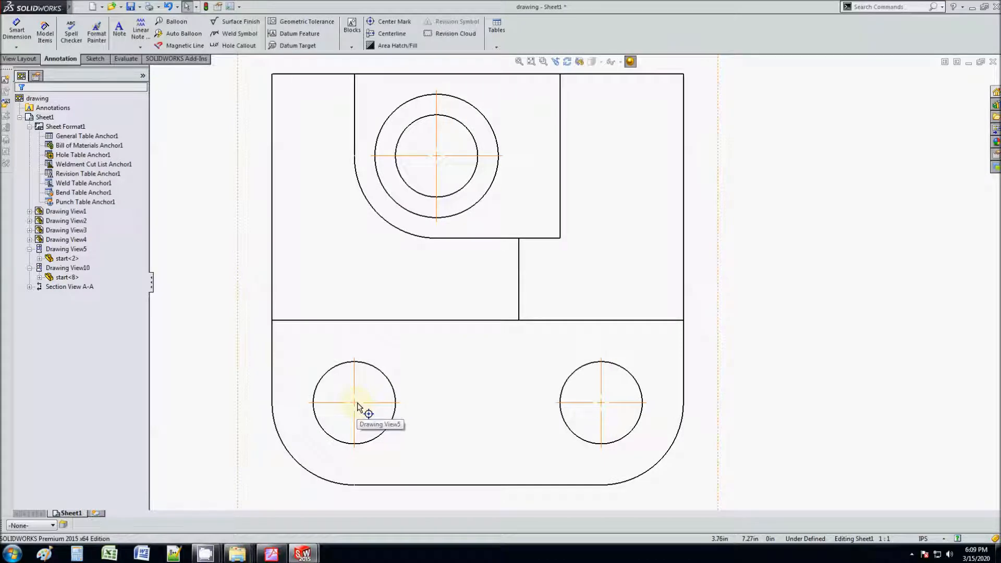
Override the document defaults for the top view's lower-left hole center mark and set its mark size to 0.3 in.
{"action": "left_click", "coordinate": [357, 406]}
{"action": "left_click", "coordinate": [39, 176]}
{"action": "left_click", "coordinate": [50, 201]}
{"action": "type", "text": "0.5"}
{"action": "key", "text": "Return"}
{"action": "type", "text": "0.3"}
{"action": "key", "text": "Return"}
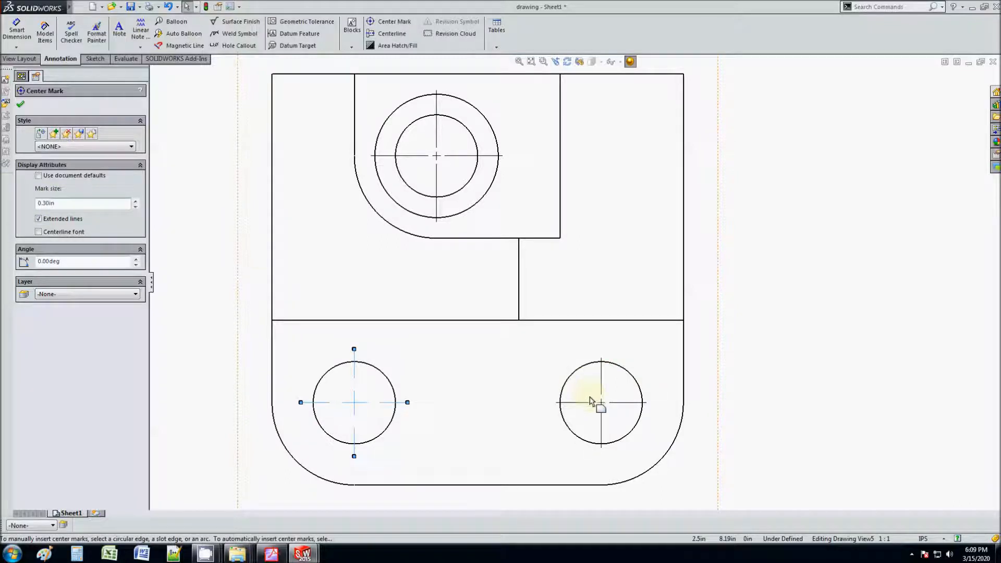
Override the document defaults for the center marks of the lower-right hole, with mark size 0.30 in, and the counterbored hole.
{"action": "left_click", "coordinate": [618, 415]}
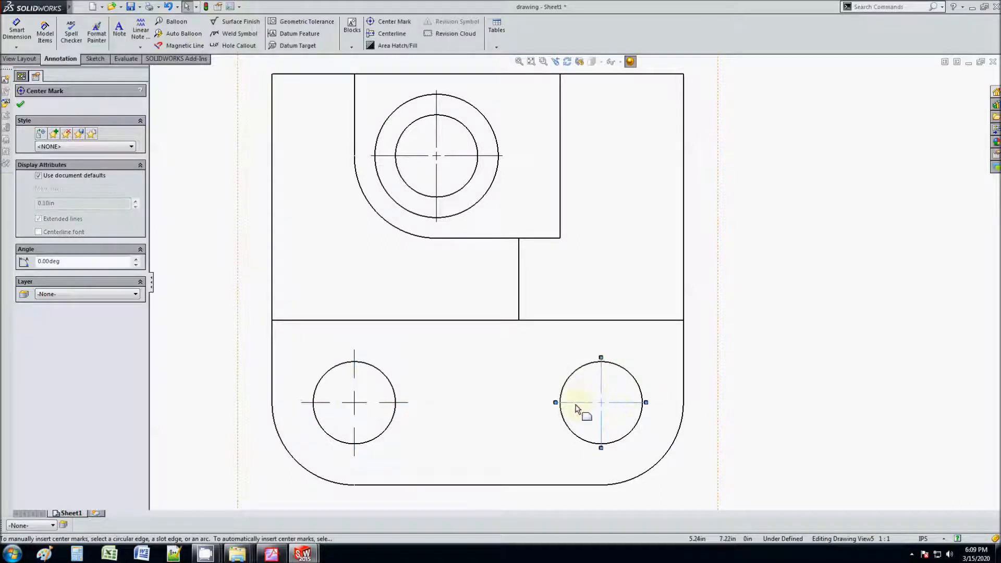
{"action": "left_click", "coordinate": [39, 176]}
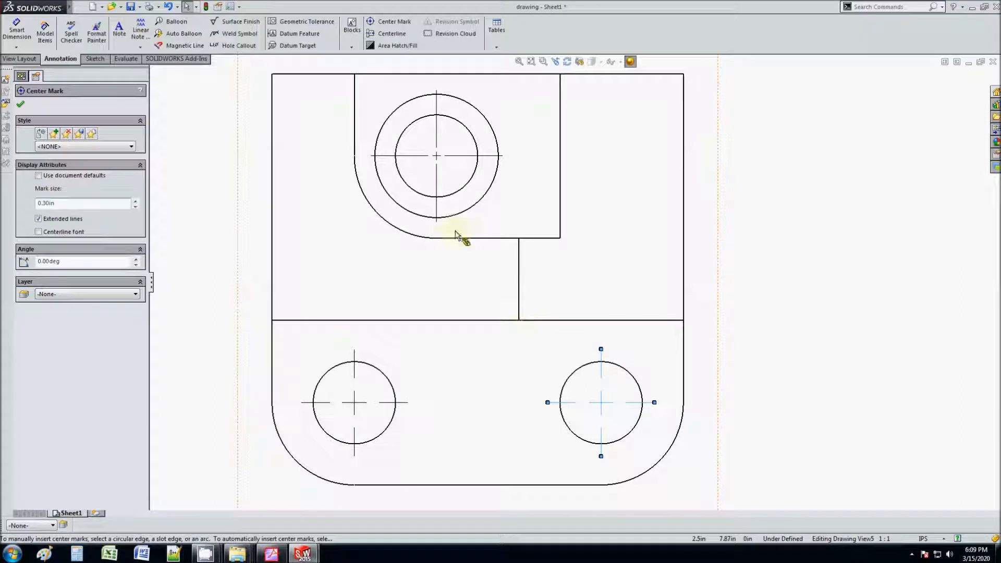
{"action": "left_click", "coordinate": [437, 156]}
{"action": "key", "text": "Return"}
{"action": "scroll", "coordinate": [495, 372], "scroll_direction": "up", "scroll_amount": 3}
{"action": "left_click", "coordinate": [275, 391]}
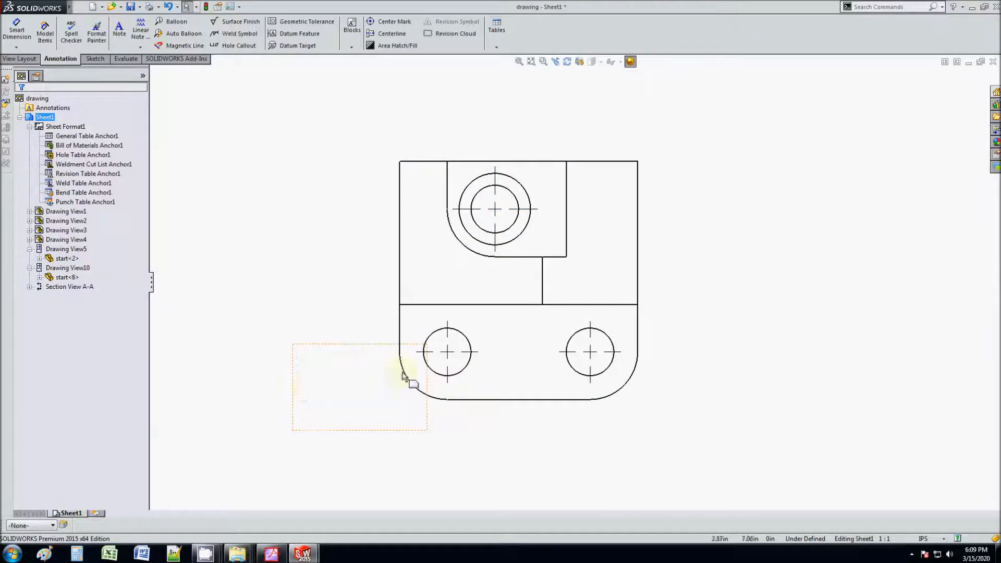
Examine the center marks on the three holes of the top view.
{"action": "scroll", "coordinate": [554, 352], "scroll_direction": "up", "scroll_amount": 2}
{"action": "scroll", "coordinate": [608, 384], "scroll_direction": "down", "scroll_amount": 2}
{"action": "scroll", "coordinate": [648, 406], "scroll_direction": "up", "scroll_amount": 5}
{"action": "scroll", "coordinate": [520, 276], "scroll_direction": "down", "scroll_amount": 1}
{"action": "scroll", "coordinate": [627, 230], "scroll_direction": "down", "scroll_amount": 4}
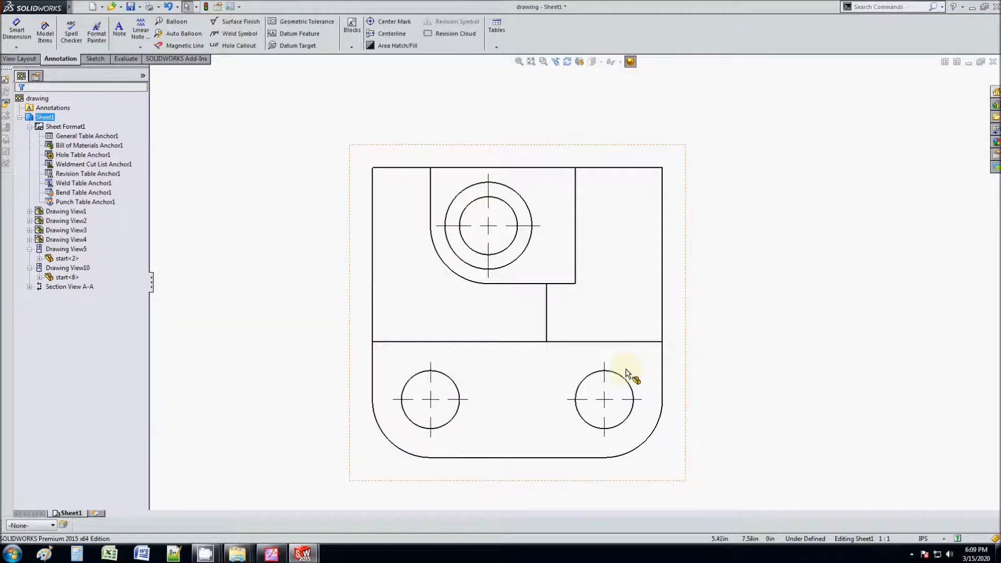
{"action": "middle_click_drag", "start_coordinate": [538, 353], "coordinate": [526, 311]}
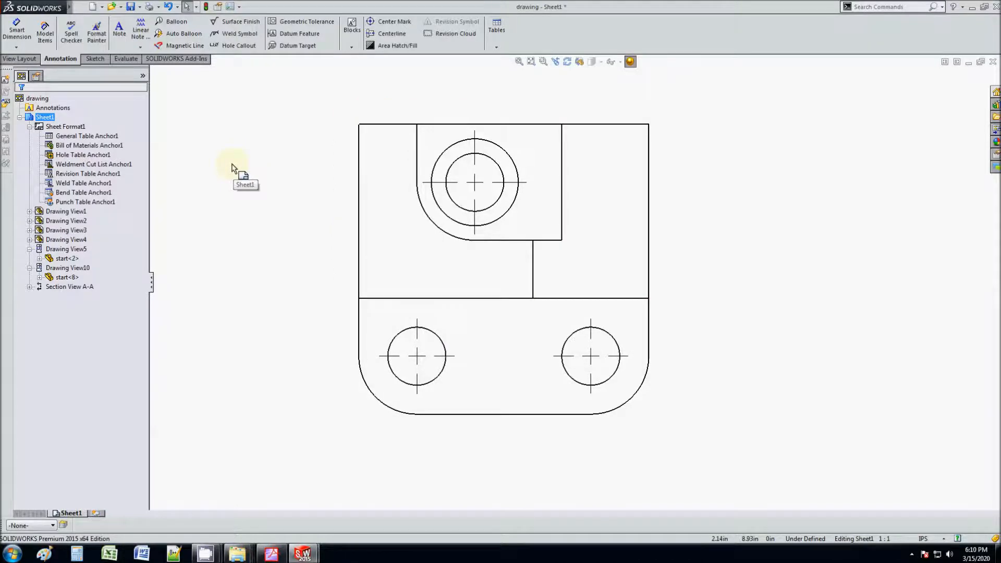
Add vertical centerlines between the hidden edges of both small holes in the front view and shorten their upper ends.
{"action": "scroll", "coordinate": [438, 384], "scroll_direction": "up", "scroll_amount": 5}
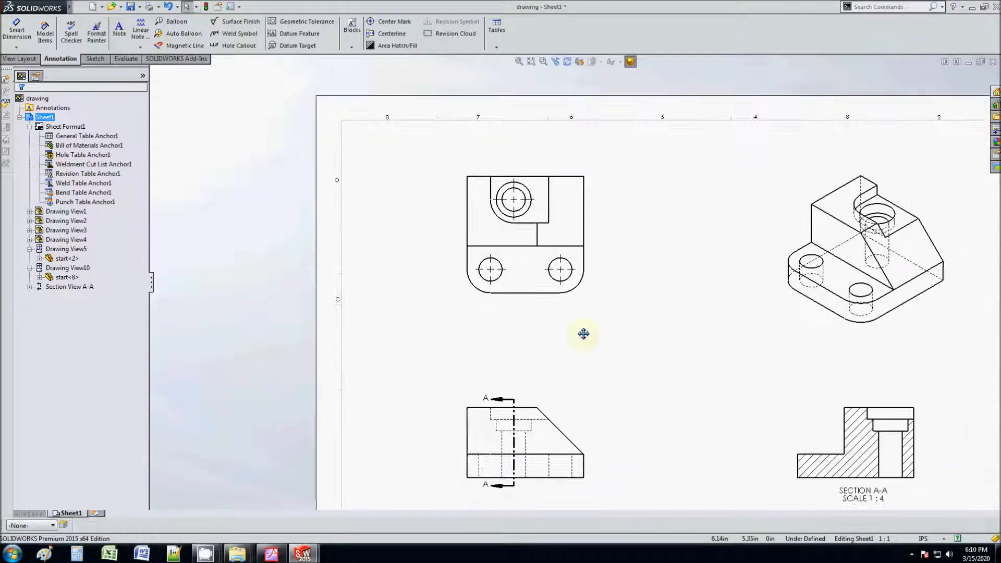
{"action": "scroll", "coordinate": [532, 319], "scroll_direction": "down", "scroll_amount": 1}
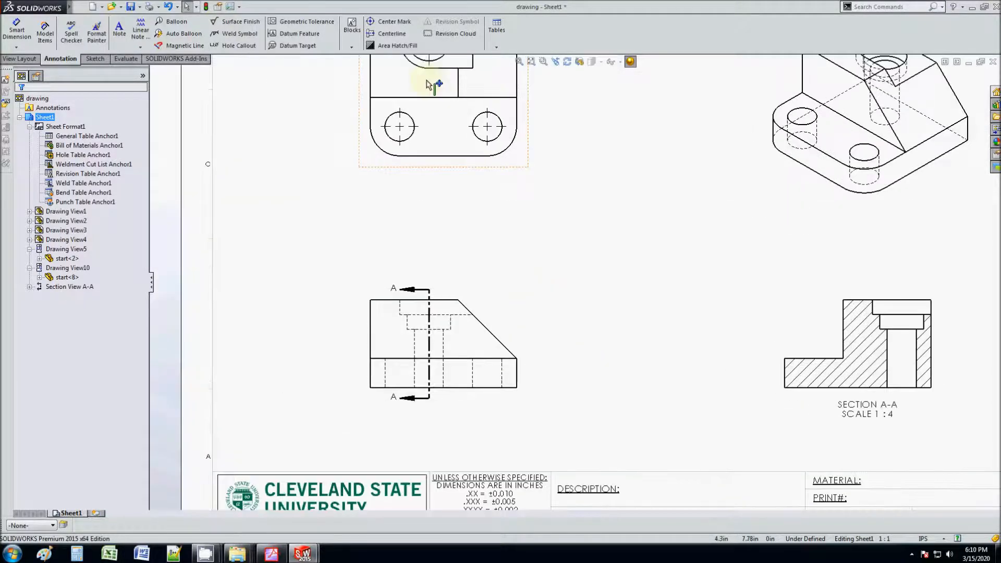
{"action": "left_click", "coordinate": [383, 35]}
{"action": "scroll", "coordinate": [476, 368], "scroll_direction": "down", "scroll_amount": 4}
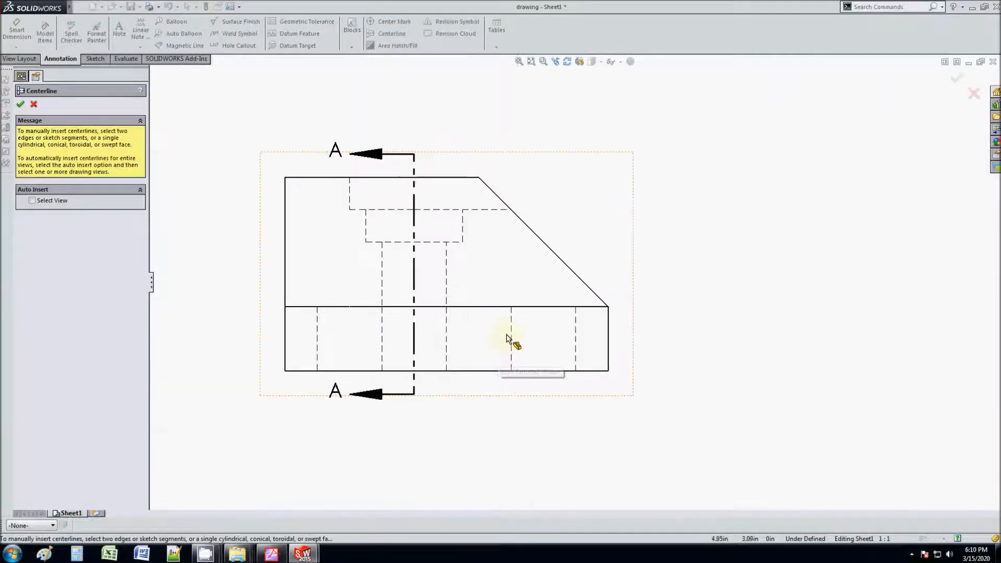
{"action": "left_click", "coordinate": [511, 332]}
{"action": "left_click", "coordinate": [575, 336]}
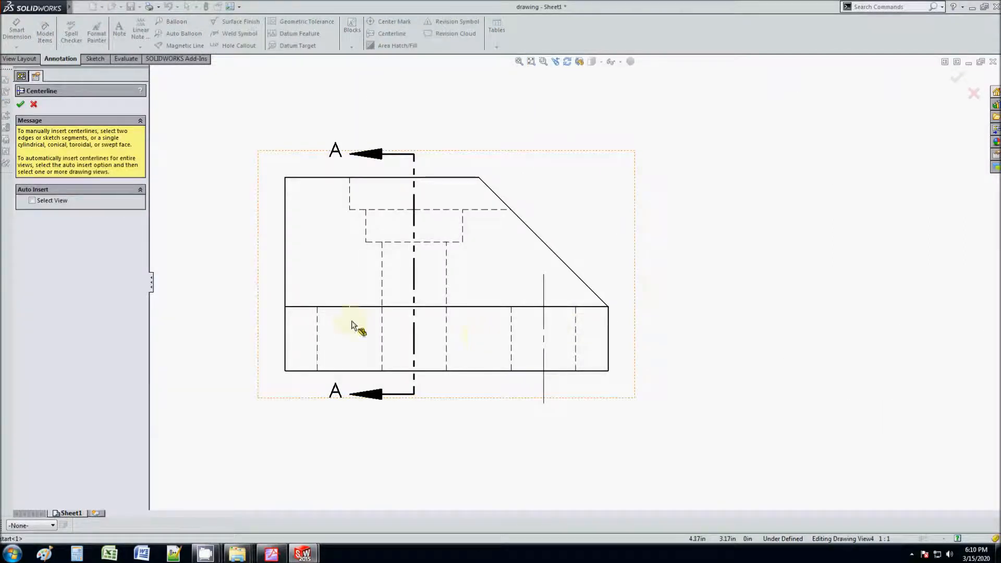
{"action": "left_click", "coordinate": [382, 331]}
{"action": "left_click", "coordinate": [317, 332]}
{"action": "left_click_drag", "start_coordinate": [349, 243], "coordinate": [350, 289]}
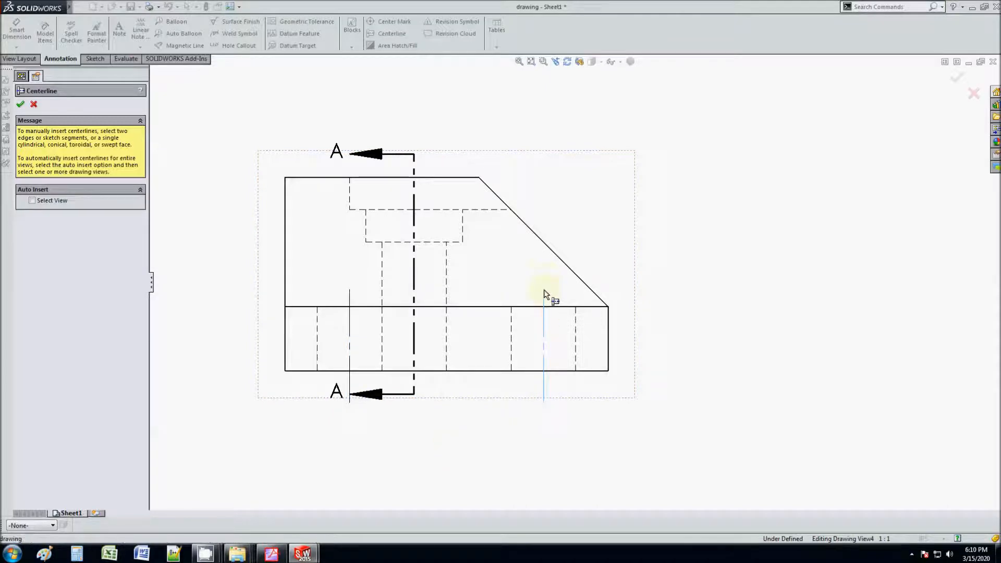
Add a vertical centerline between the bore edges in section view A-A and extend its upper end above the part's top edge.
{"action": "scroll", "coordinate": [545, 289], "scroll_direction": "up", "scroll_amount": 8}
{"action": "scroll", "coordinate": [751, 245], "scroll_direction": "down", "scroll_amount": 6}
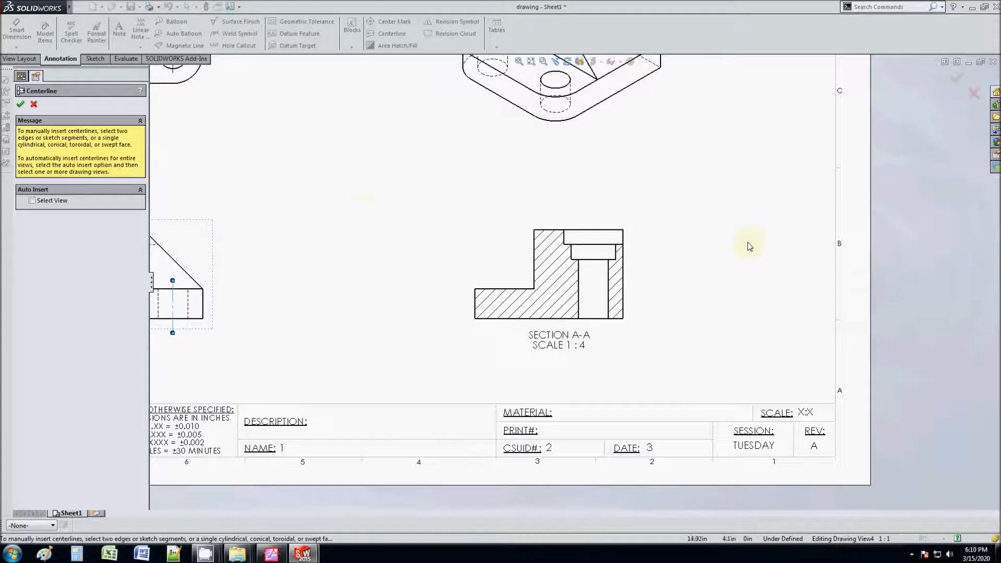
{"action": "left_click", "coordinate": [448, 295]}
{"action": "left_click", "coordinate": [494, 300]}
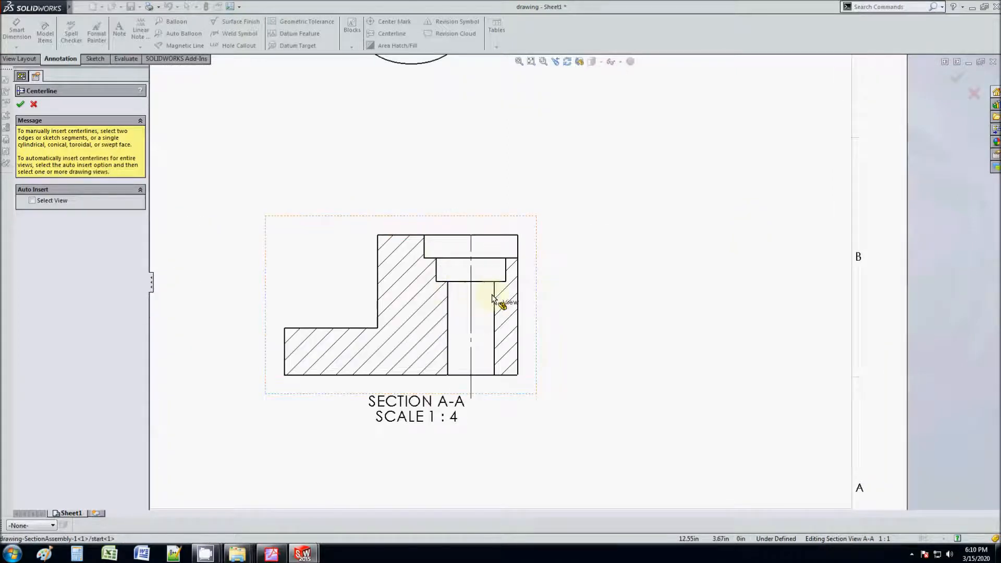
{"action": "left_click", "coordinate": [471, 249]}
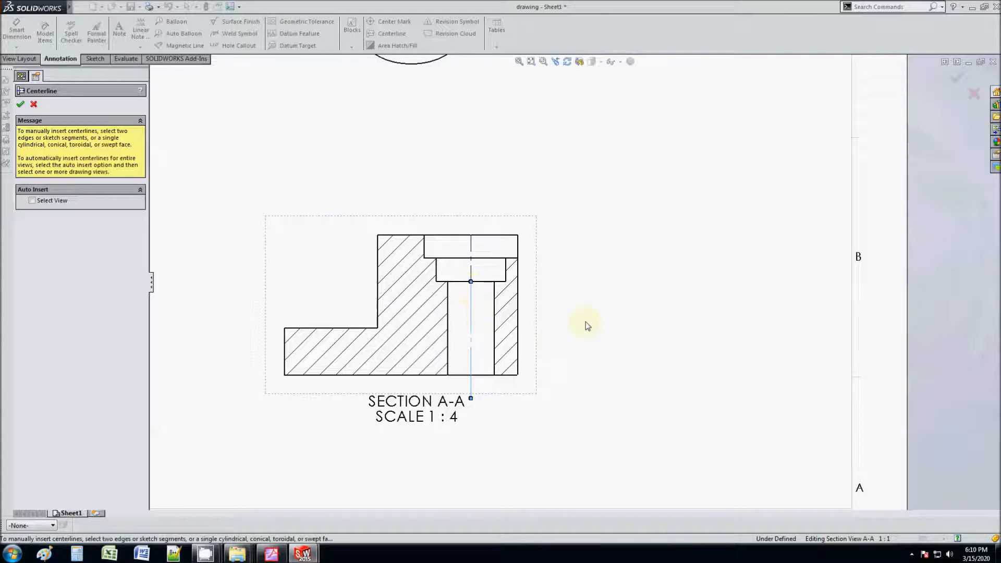
{"action": "left_click", "coordinate": [21, 103]}
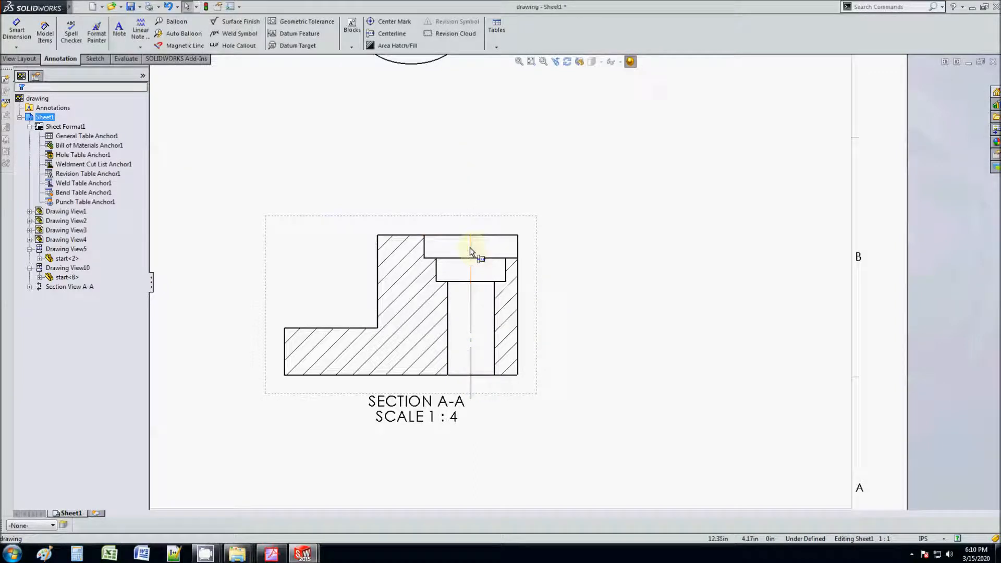
{"action": "left_click", "coordinate": [470, 301]}
{"action": "left_click_drag", "start_coordinate": [471, 281], "coordinate": [478, 314]}
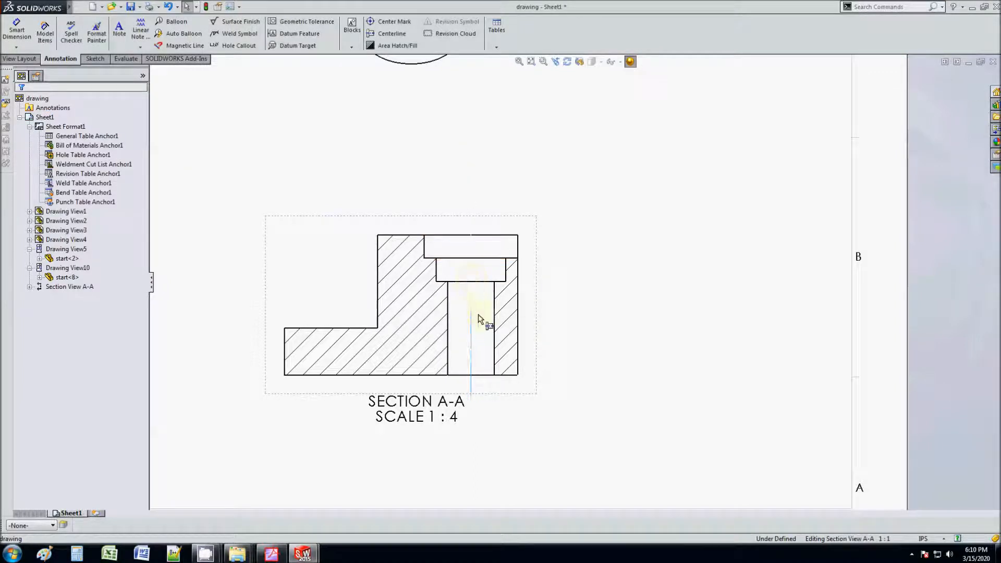
{"action": "left_click", "coordinate": [472, 224]}
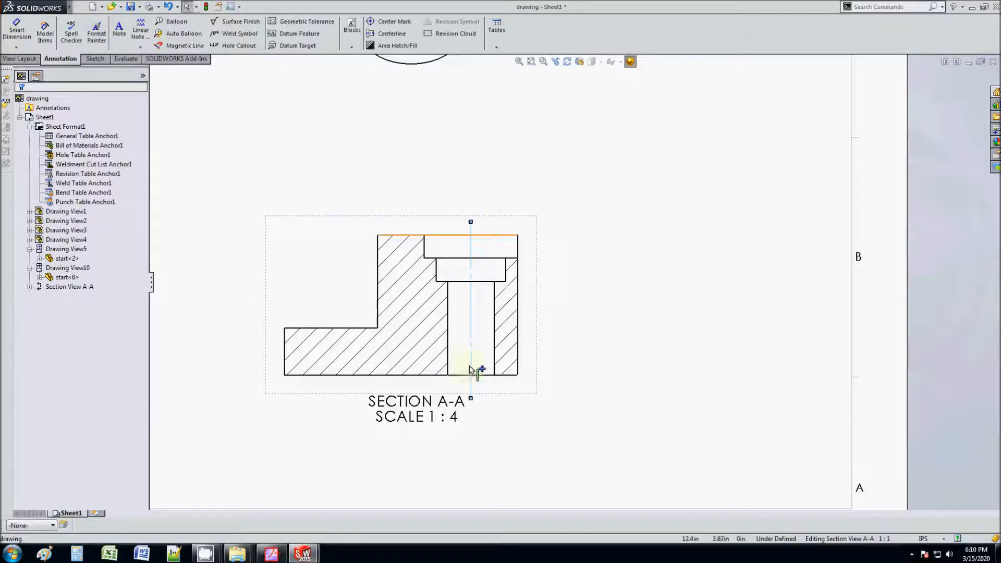
Sketch a horizontal centerline joining the centers of the two small lower holes in the top view.
{"action": "scroll", "coordinate": [473, 392], "scroll_direction": "up", "scroll_amount": 5}
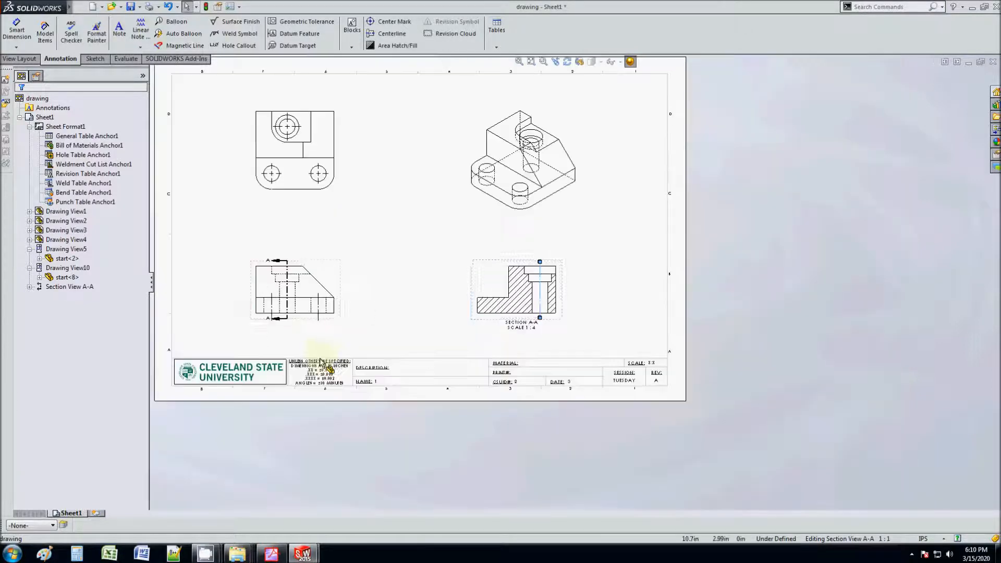
{"action": "scroll", "coordinate": [336, 308], "scroll_direction": "down", "scroll_amount": 5}
{"action": "middle_click_drag", "start_coordinate": [613, 323], "coordinate": [626, 463]}
{"action": "scroll", "coordinate": [579, 292], "scroll_direction": "up", "scroll_amount": 6}
{"action": "scroll", "coordinate": [501, 156], "scroll_direction": "down", "scroll_amount": 4}
{"action": "scroll", "coordinate": [617, 217], "scroll_direction": "down", "scroll_amount": 1}
{"action": "middle_click_drag", "start_coordinate": [615, 217], "coordinate": [623, 352]}
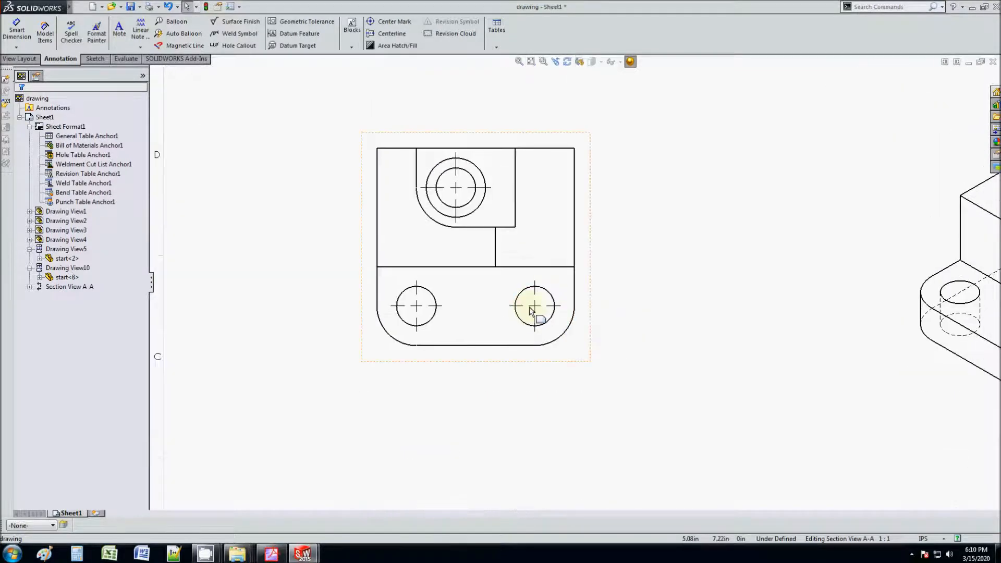
{"action": "scroll", "coordinate": [482, 290], "scroll_direction": "down", "scroll_amount": 3}
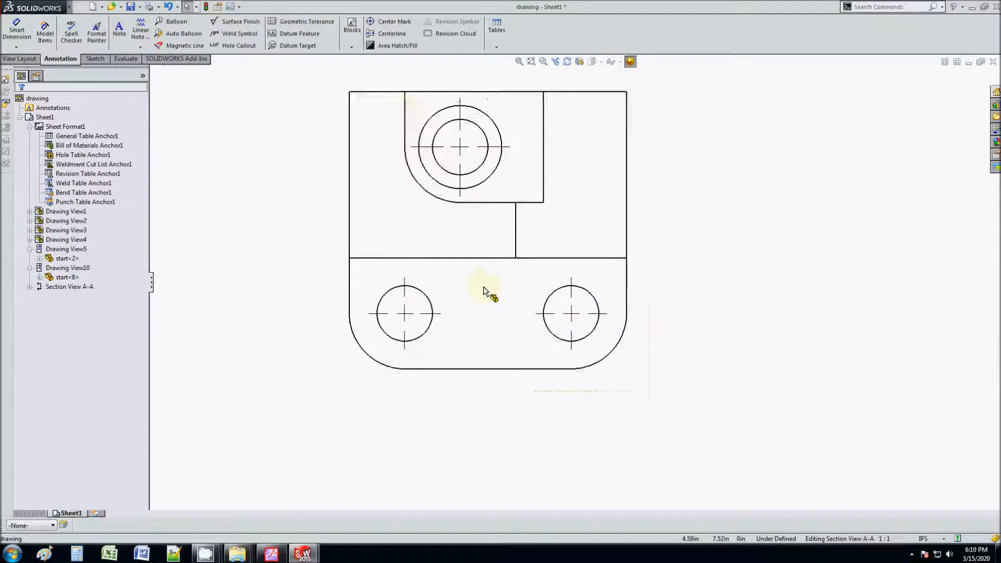
{"action": "left_click", "coordinate": [95, 58]}
{"action": "left_click", "coordinate": [50, 21]}
{"action": "left_click", "coordinate": [68, 44]}
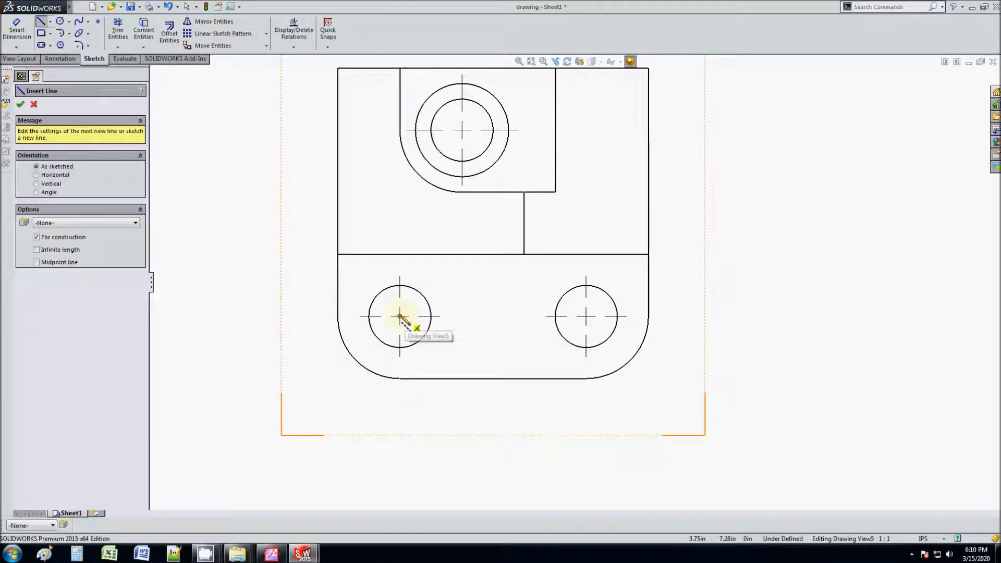
{"action": "left_click", "coordinate": [585, 315]}
{"action": "key", "text": "Escape"}
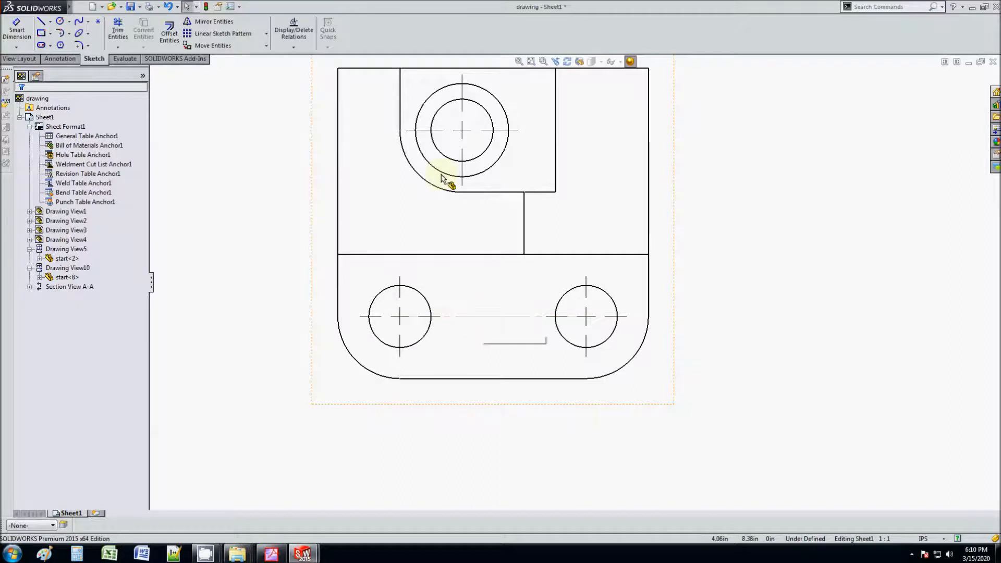
Extend the counterbored hole's center mark in the top view past the rounded pocket edge on its left and lower sides.
{"action": "scroll", "coordinate": [453, 162], "scroll_direction": "down", "scroll_amount": 3}
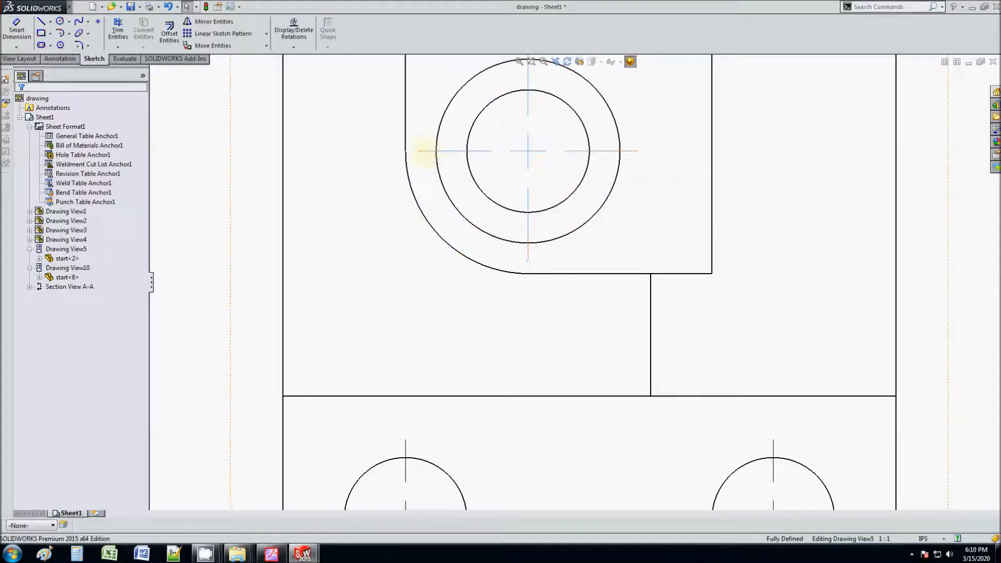
{"action": "left_click", "coordinate": [420, 151]}
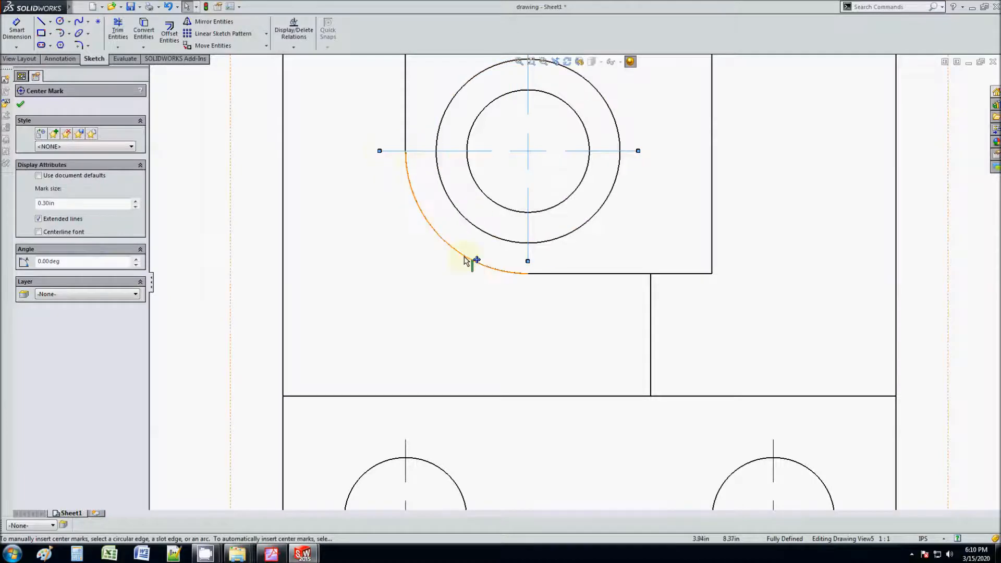
{"action": "left_click_drag", "start_coordinate": [528, 262], "coordinate": [528, 296]}
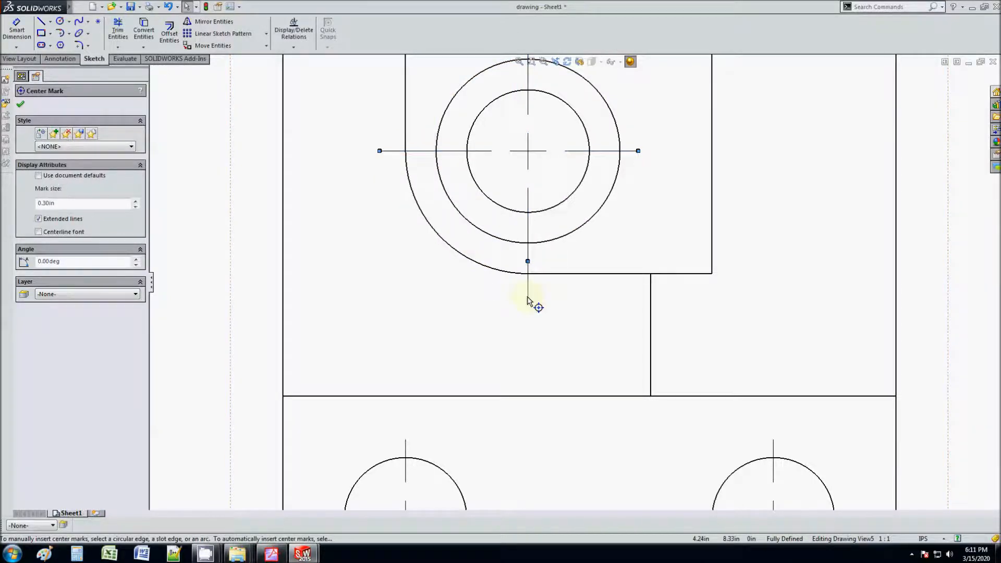
{"action": "scroll", "coordinate": [527, 295], "scroll_direction": "up", "scroll_amount": 6}
{"action": "left_click", "coordinate": [322, 317]}
Extend the center mark lines of both small holes in the top view downward and outward past the plate's outline.
{"action": "scroll", "coordinate": [636, 332], "scroll_direction": "up", "scroll_amount": 4}
{"action": "scroll", "coordinate": [651, 319], "scroll_direction": "down", "scroll_amount": 3}
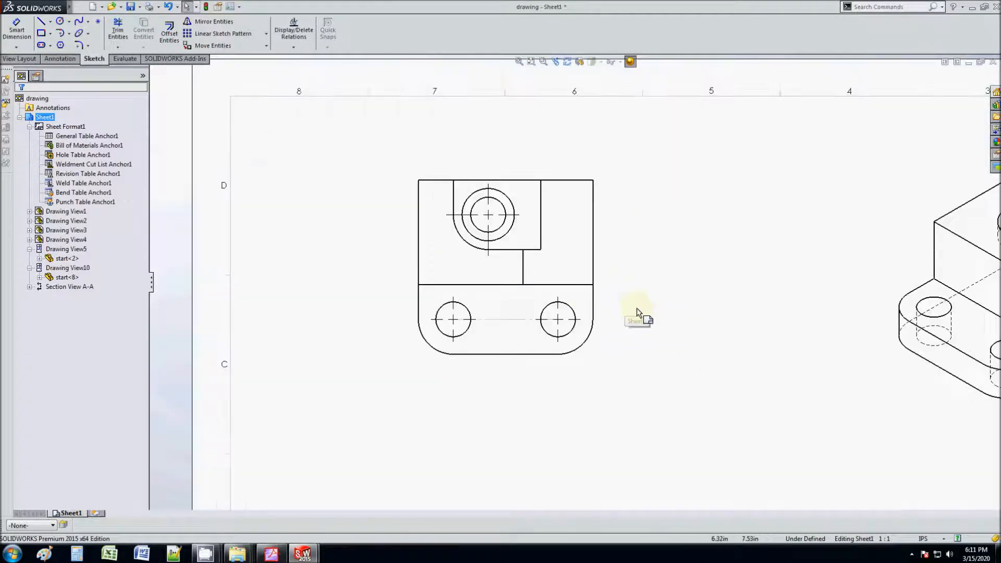
{"action": "scroll", "coordinate": [565, 342], "scroll_direction": "down", "scroll_amount": 3}
{"action": "left_click", "coordinate": [568, 327]}
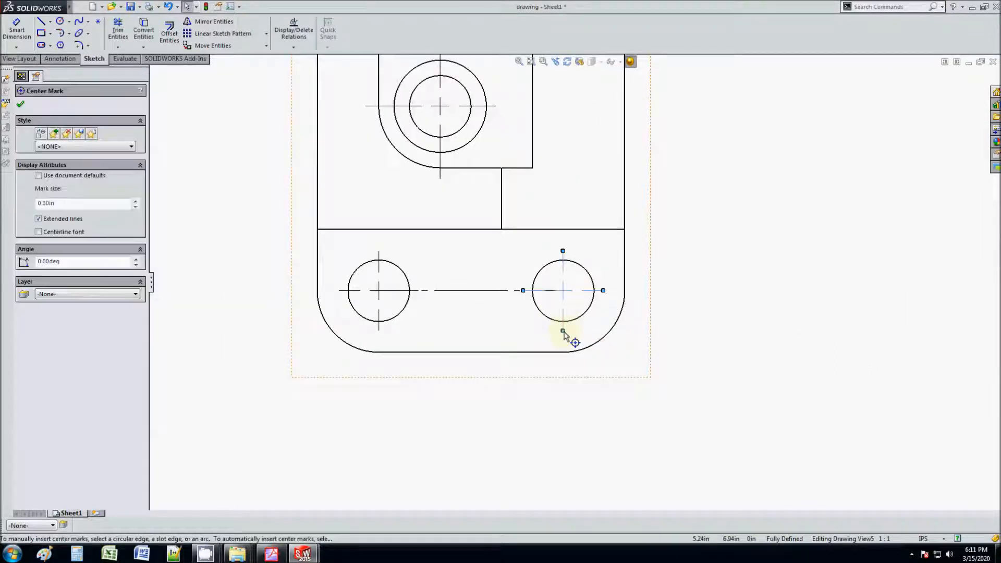
{"action": "left_click_drag", "start_coordinate": [566, 369], "coordinate": [564, 366]}
{"action": "left_click_drag", "start_coordinate": [604, 291], "coordinate": [641, 290]}
{"action": "left_click", "coordinate": [378, 328]}
{"action": "left_click_drag", "start_coordinate": [379, 330], "coordinate": [379, 365]}
{"action": "left_click_drag", "start_coordinate": [347, 290], "coordinate": [300, 290]}
{"action": "left_click", "coordinate": [412, 373]}
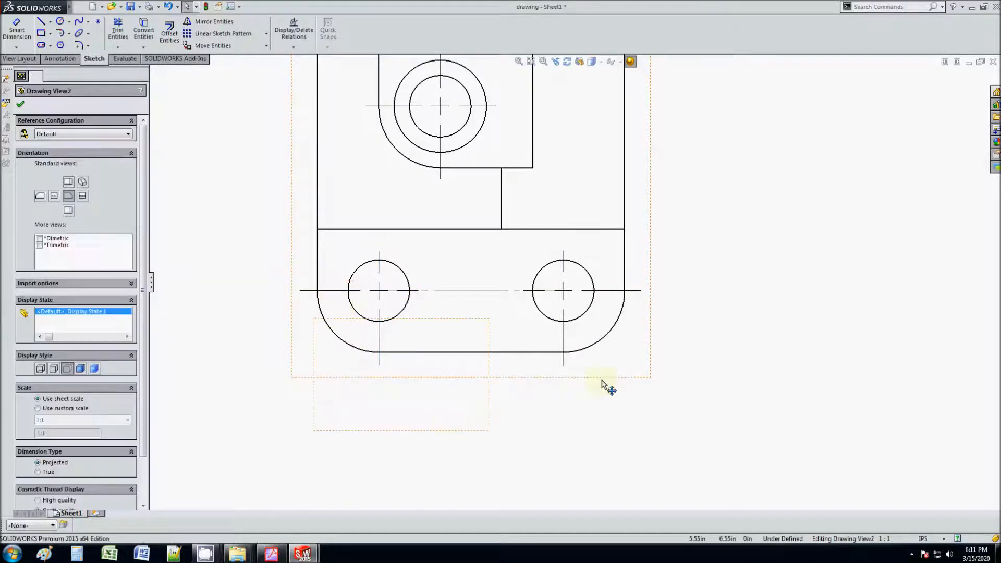
{"action": "left_click", "coordinate": [636, 412]}
Enter the full name and student ID number in the drawing's NAME and CSUID# custom properties and start editing the SCALE value.
{"action": "scroll", "coordinate": [670, 339], "scroll_direction": "up", "scroll_amount": 4}
{"action": "scroll", "coordinate": [655, 326], "scroll_direction": "down", "scroll_amount": 1}
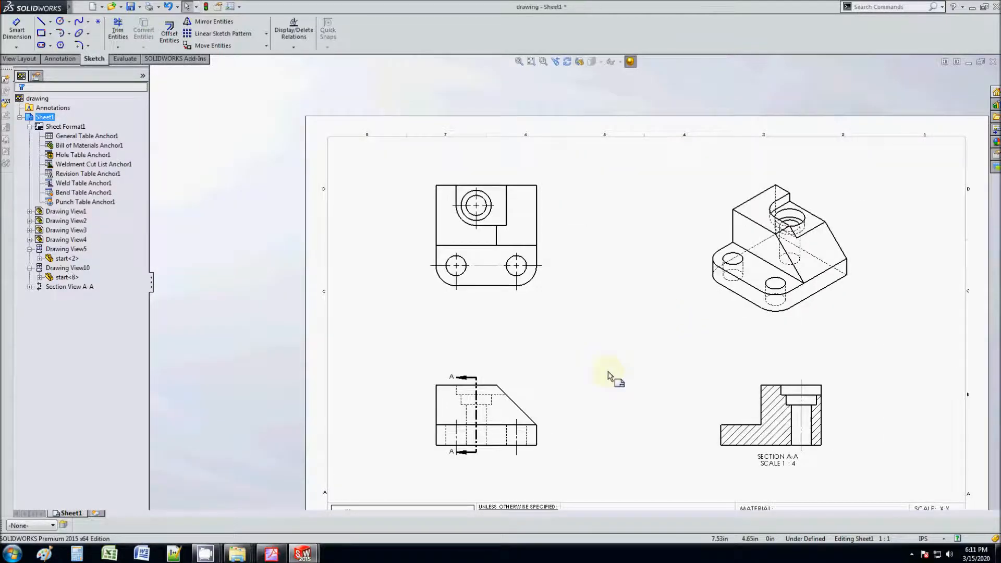
{"action": "scroll", "coordinate": [609, 369], "scroll_direction": "down", "scroll_amount": 1}
{"action": "middle_click_drag", "start_coordinate": [662, 367], "coordinate": [581, 309]}
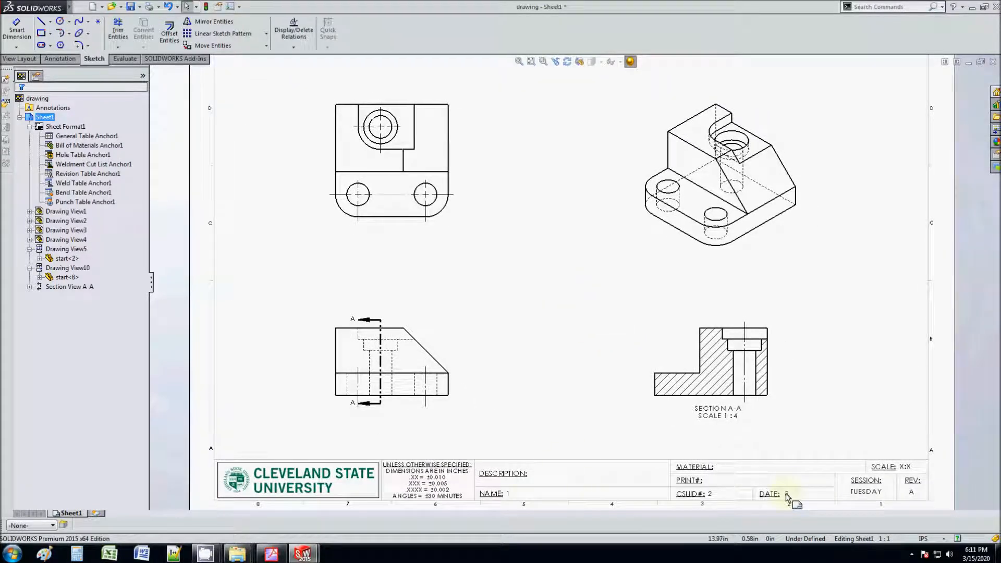
{"action": "mouse_move", "coordinate": [31, 7]}
{"action": "left_click", "coordinate": [81, 7]}
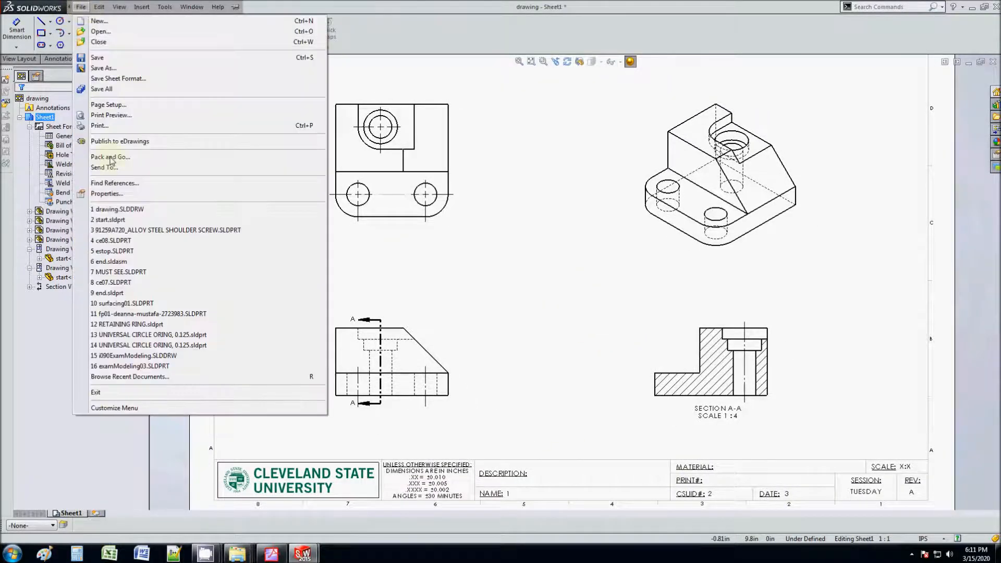
{"action": "left_click", "coordinate": [112, 193]}
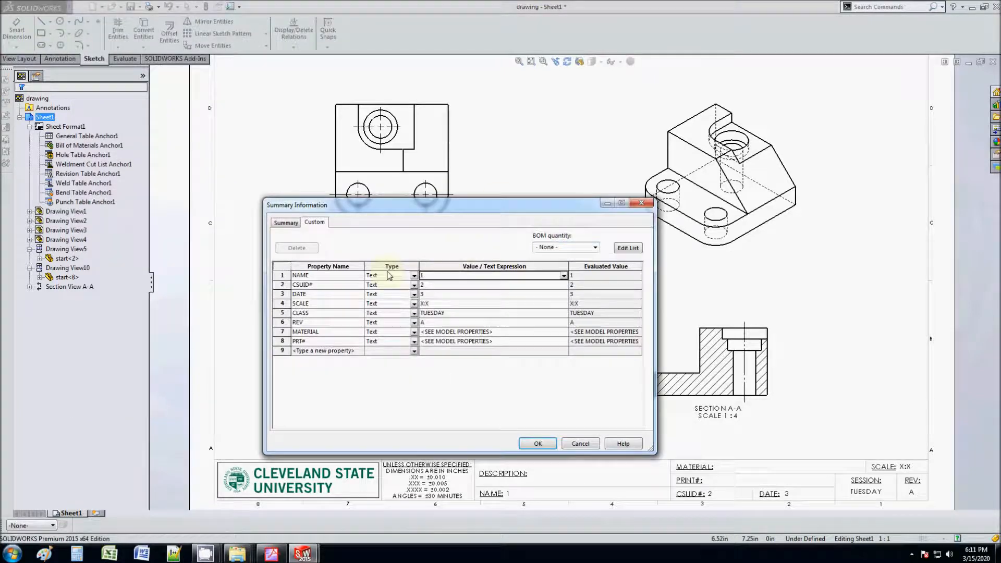
{"action": "type", "text": "dA"}
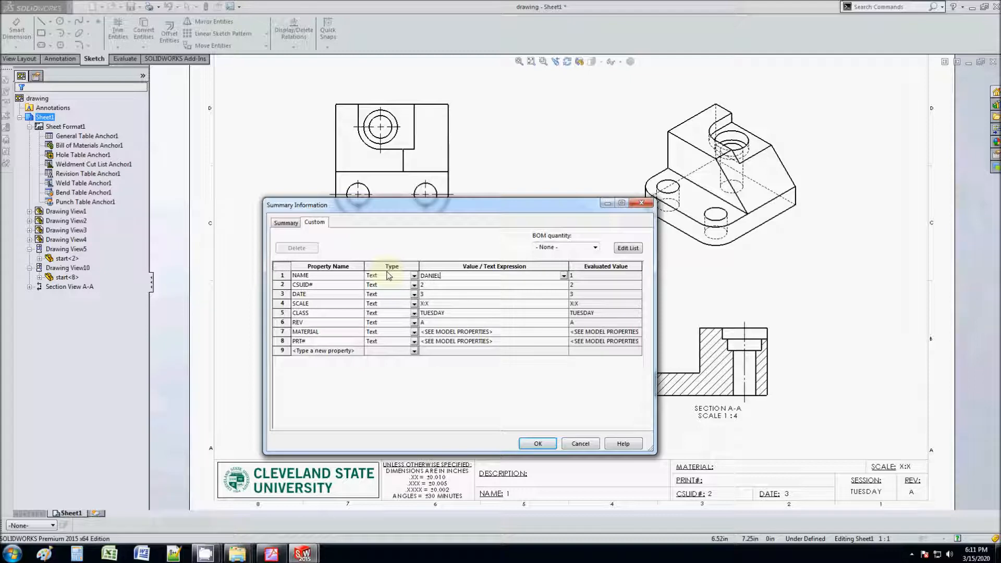
{"action": "left_click", "coordinate": [431, 286]}
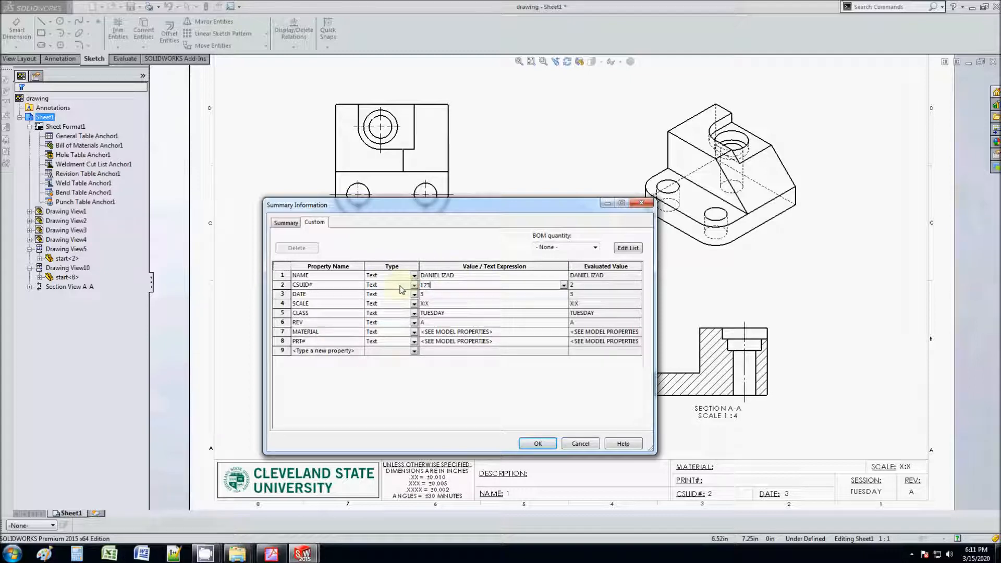
{"action": "left_click", "coordinate": [448, 304]}
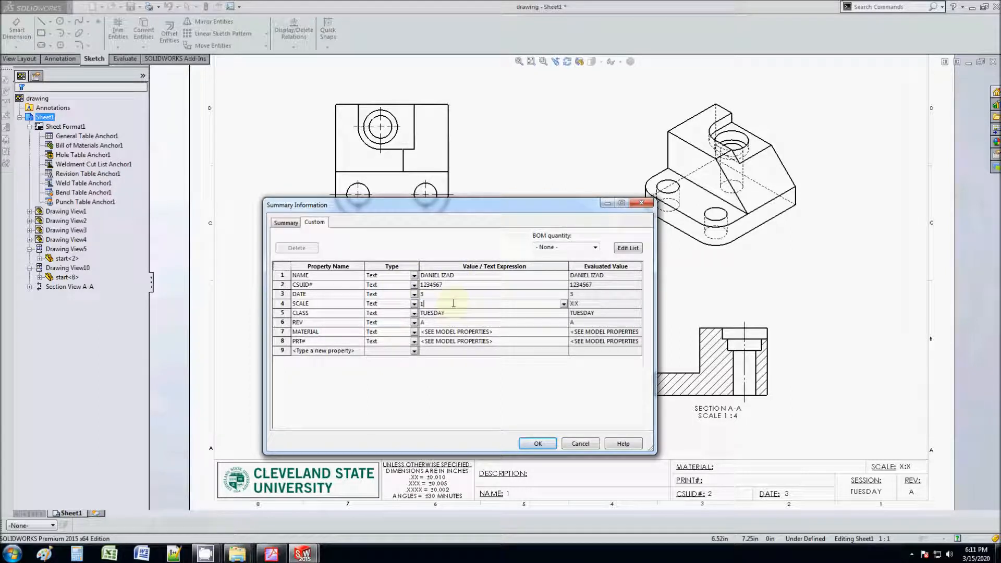
Set the SCALE custom property to 1:4 and apply the properties to the title block.
{"action": "left_click", "coordinate": [538, 443]}
{"action": "scroll", "coordinate": [574, 414], "scroll_direction": "up", "scroll_amount": 1}
{"action": "scroll", "coordinate": [542, 350], "scroll_direction": "down", "scroll_amount": 3}
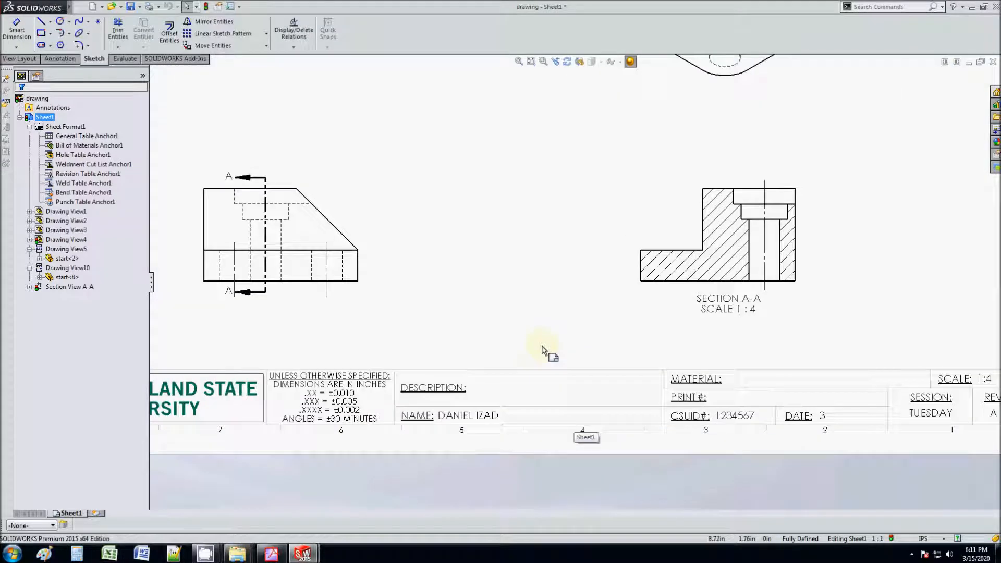
Compare the section view's scale label with the scale in the title block and look over the sheet.
{"action": "middle_click_drag", "start_coordinate": [542, 351], "coordinate": [510, 378]}
{"action": "scroll", "coordinate": [634, 359], "scroll_direction": "down", "scroll_amount": 5}
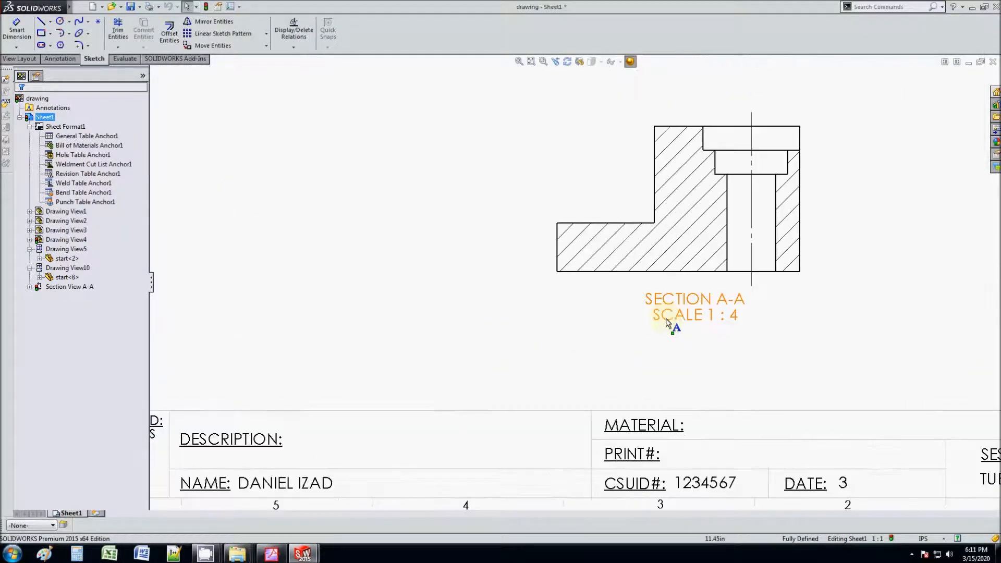
{"action": "scroll", "coordinate": [678, 313], "scroll_direction": "down", "scroll_amount": 2}
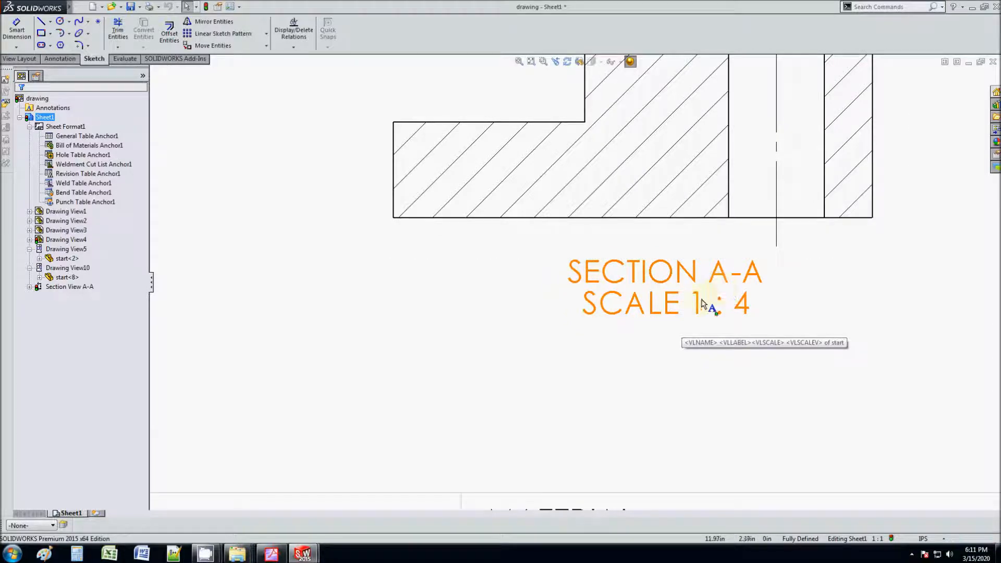
{"action": "scroll", "coordinate": [521, 359], "scroll_direction": "up", "scroll_amount": 8}
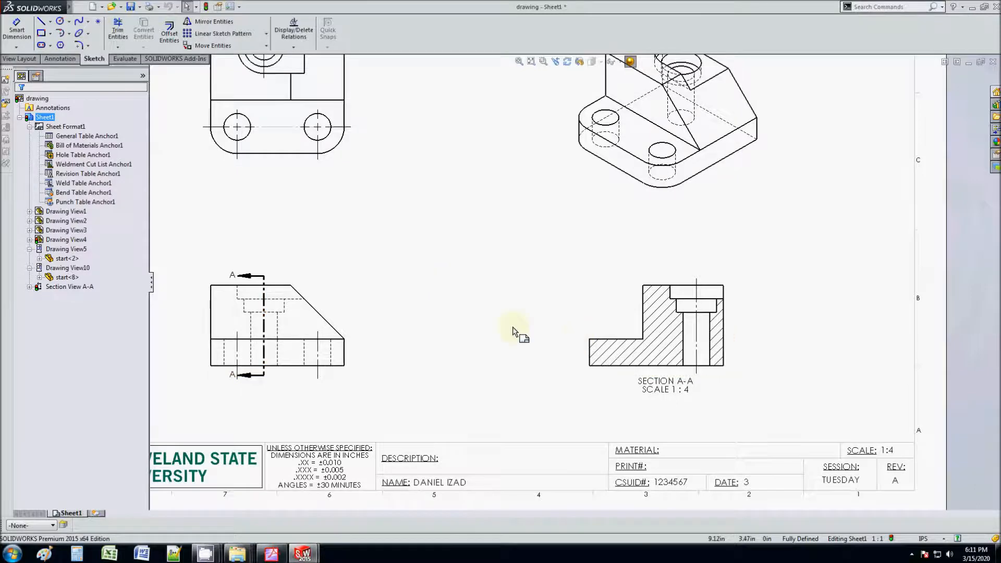
{"action": "scroll", "coordinate": [516, 312], "scroll_direction": "up", "scroll_amount": 3}
{"action": "middle_click_drag", "start_coordinate": [522, 297], "coordinate": [523, 298]}
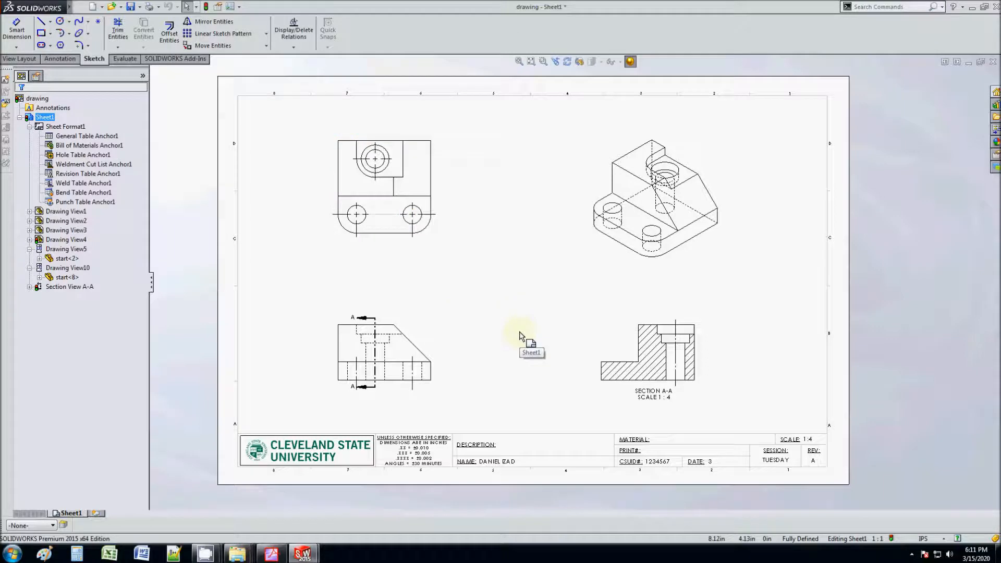
{"action": "scroll", "coordinate": [518, 338], "scroll_direction": "down", "scroll_amount": 1}
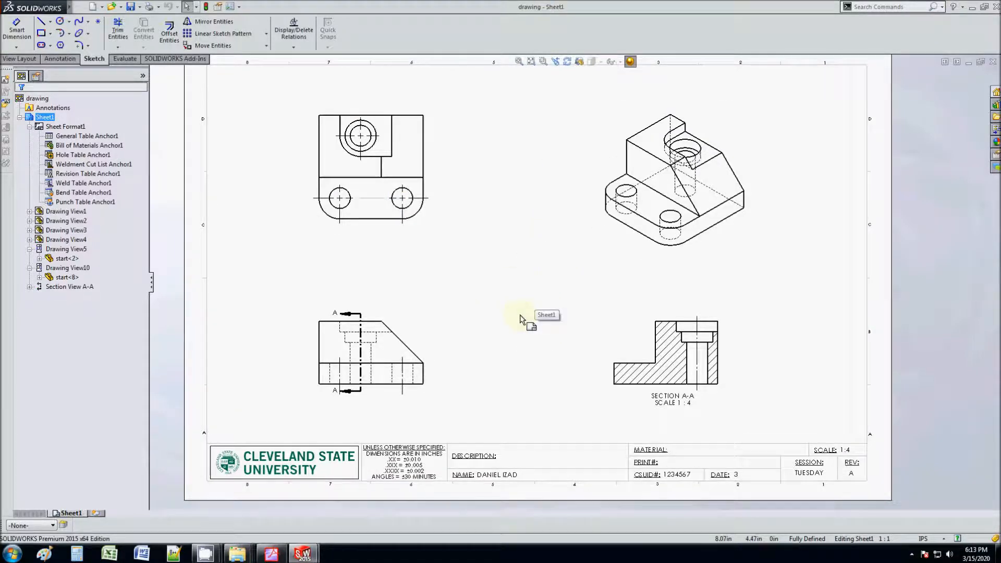
{"action": "scroll", "coordinate": [524, 318], "scroll_direction": "up", "scroll_amount": 1}
{"action": "scroll", "coordinate": [560, 292], "scroll_direction": "down", "scroll_amount": 1}
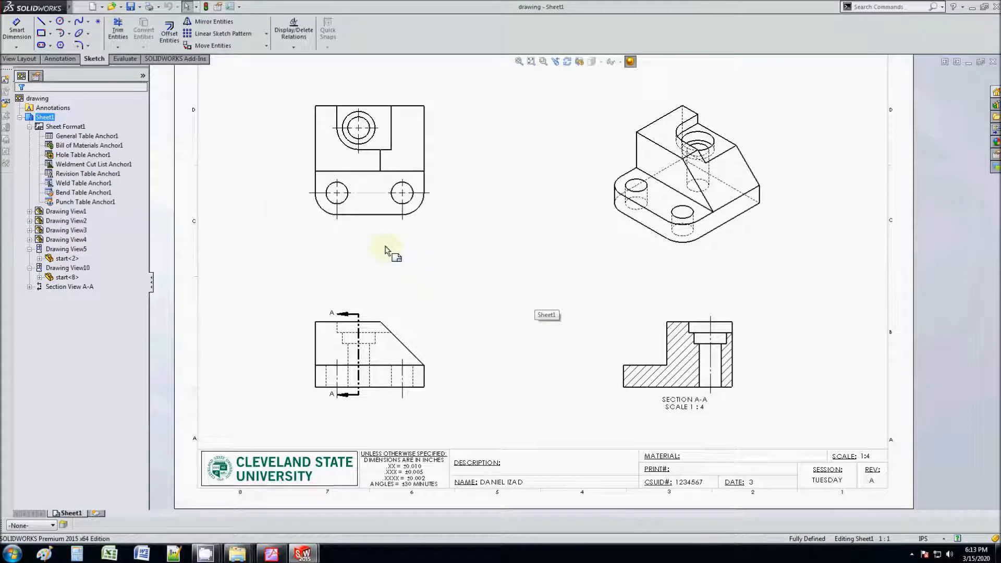
Add a hole callout to the counterbored hole in the top view.
{"action": "left_click", "coordinate": [62, 59]}
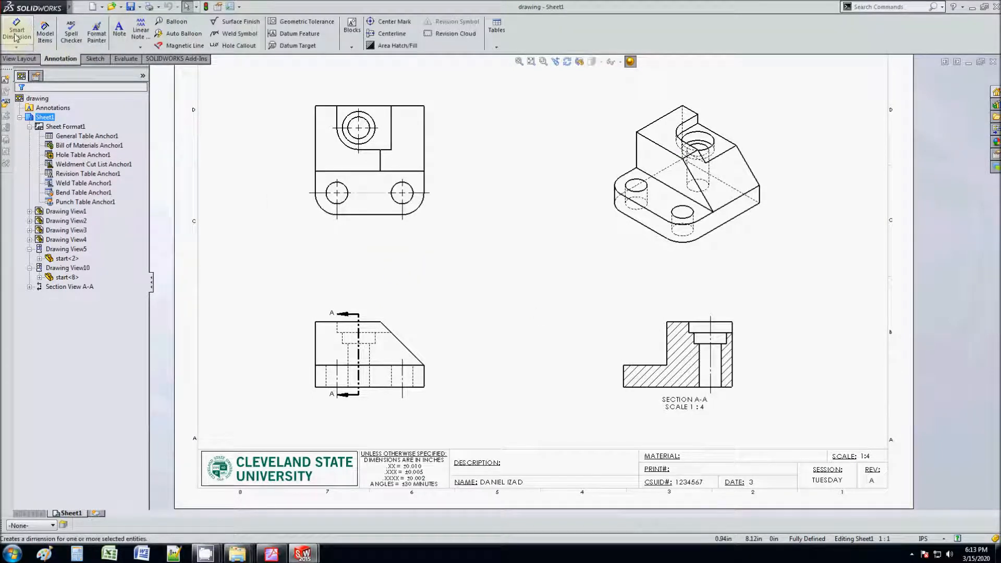
{"action": "left_click", "coordinate": [239, 47]}
{"action": "scroll", "coordinate": [391, 130], "scroll_direction": "down", "scroll_amount": 4}
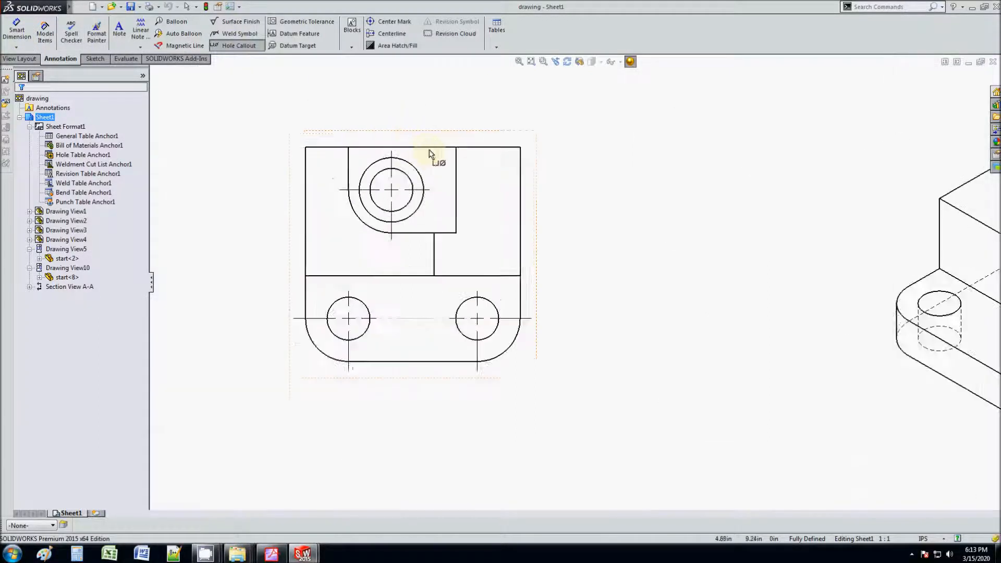
{"action": "left_click", "coordinate": [422, 182]}
{"action": "left_click", "coordinate": [511, 112]}
{"action": "key", "text": "Escape"}
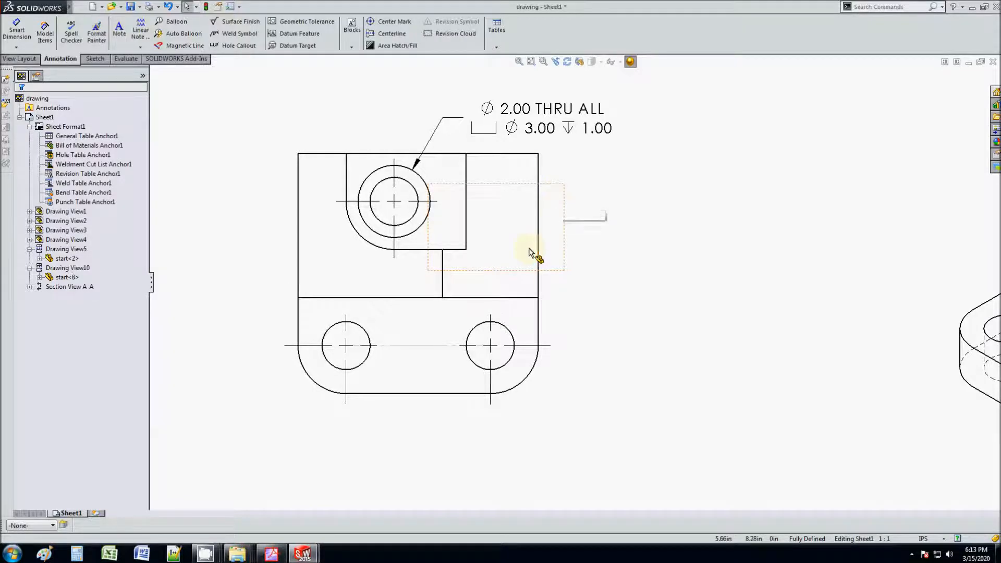
Move the counterbore hole callout to the upper-left side of the top view, clear of the part outline.
{"action": "left_click_drag", "start_coordinate": [506, 125], "coordinate": [177, 115]}
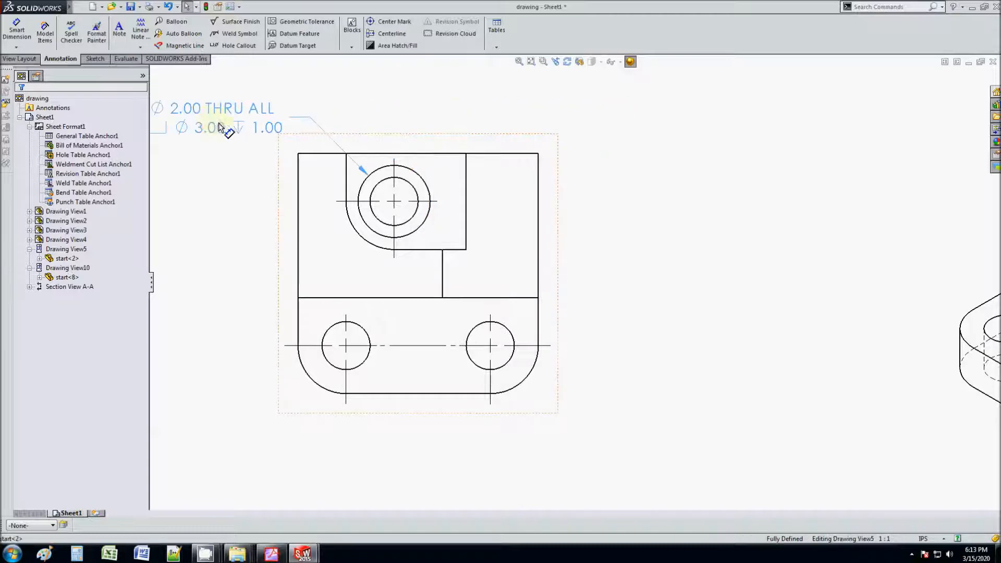
{"action": "scroll", "coordinate": [573, 282], "scroll_direction": "up", "scroll_amount": 4}
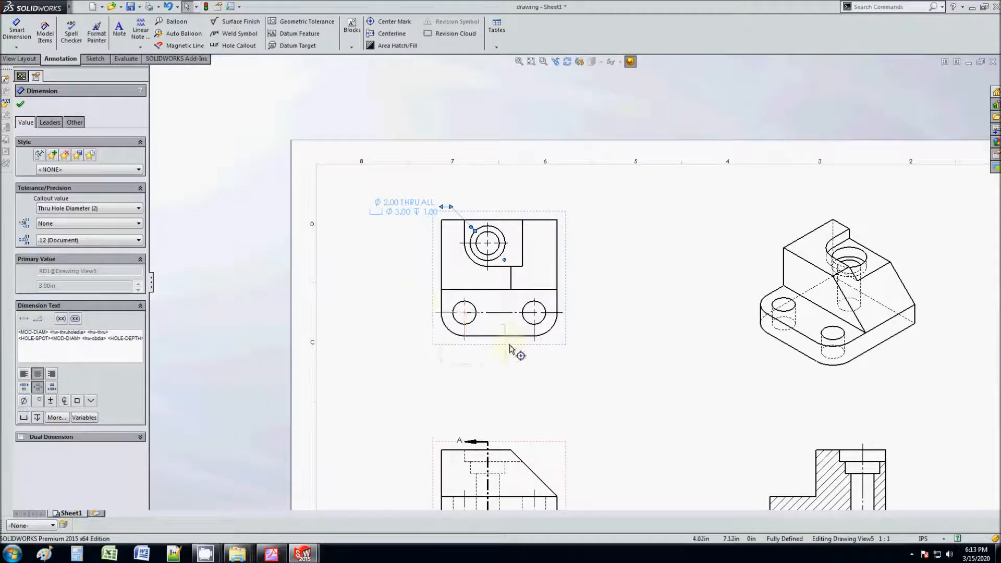
{"action": "left_click", "coordinate": [395, 416]}
{"action": "scroll", "coordinate": [506, 371], "scroll_direction": "down", "scroll_amount": 4}
{"action": "mouse_move", "coordinate": [629, 402]}
{"action": "middle_mouse_down"}
{"action": "mouse_move", "coordinate": [591, 224]}
{"action": "mouse_move", "coordinate": [553, 335]}
{"action": "mouse_move", "coordinate": [528, 521]}
{"action": "middle_mouse_up"}
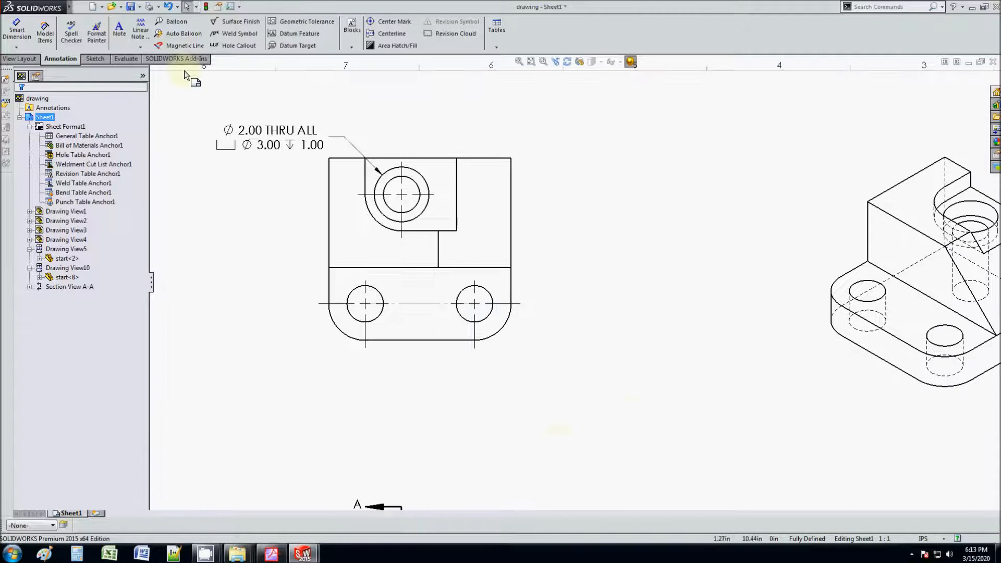
Dimension the horizontal distance from the counterbored hole's centre to the part's right edge, placed above the top view.
{"action": "left_click", "coordinate": [16, 32]}
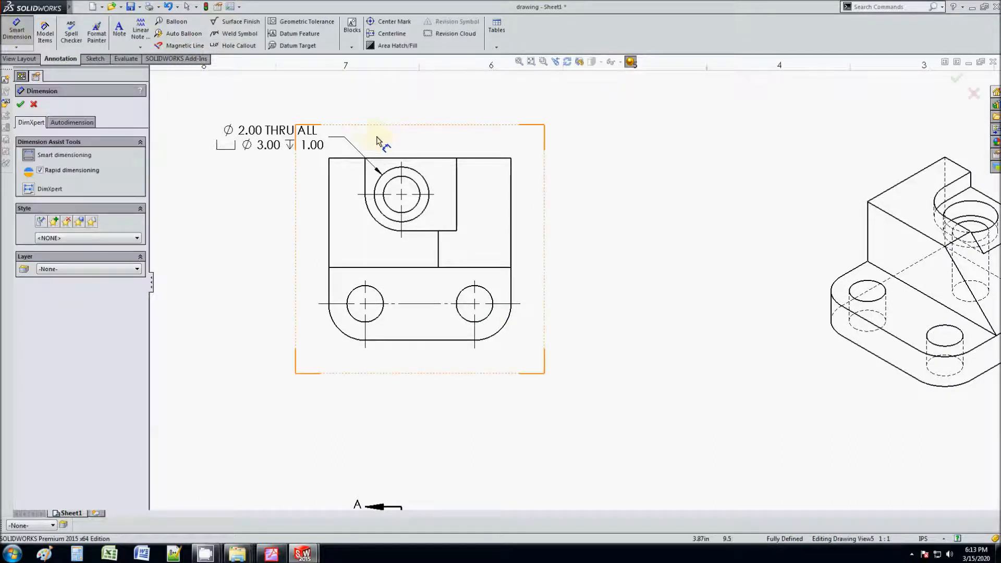
{"action": "scroll", "coordinate": [396, 146], "scroll_direction": "down", "scroll_amount": 1}
{"action": "left_click", "coordinate": [565, 191]}
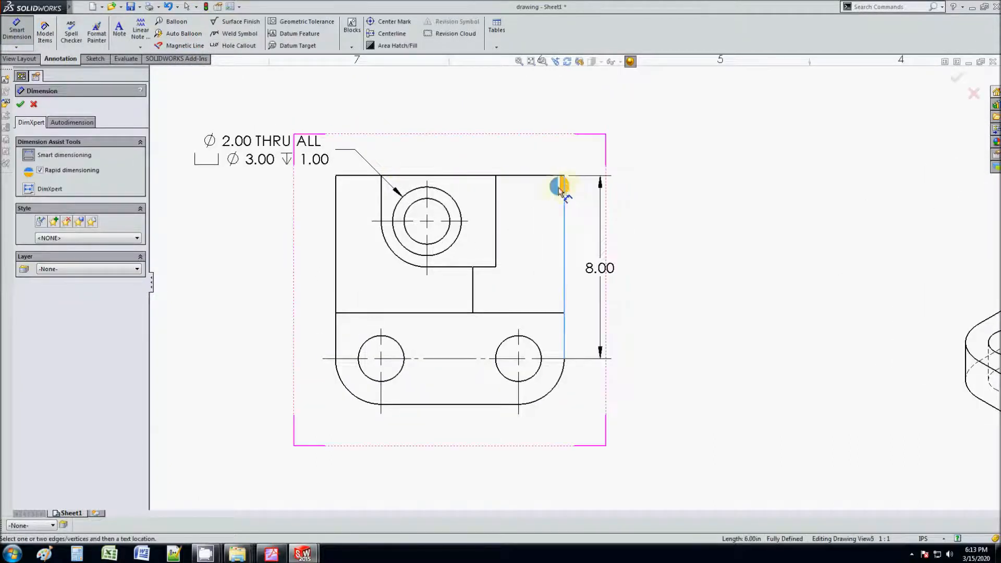
{"action": "left_click", "coordinate": [427, 220]}
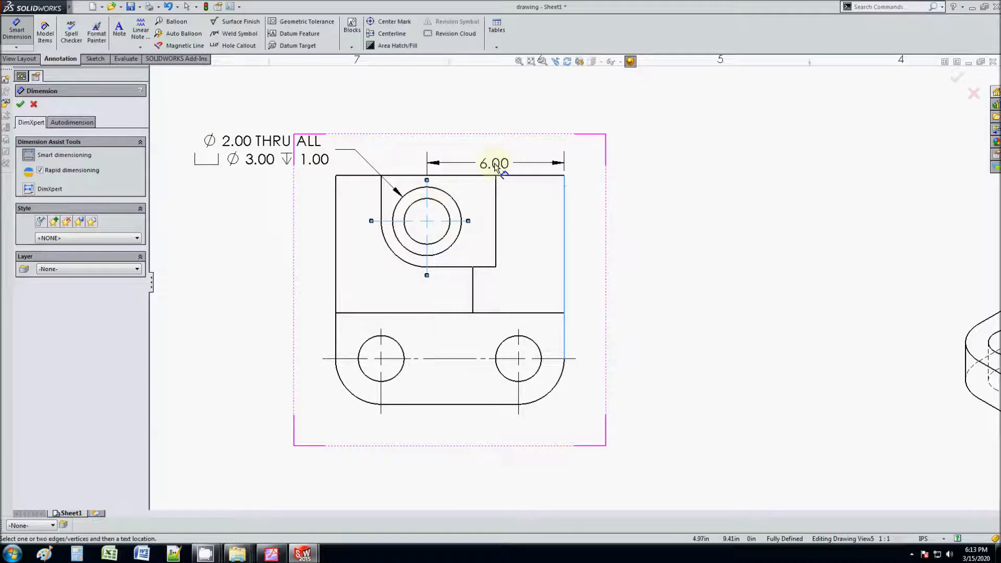
{"action": "left_click", "coordinate": [495, 154]}
{"action": "left_click", "coordinate": [565, 211]}
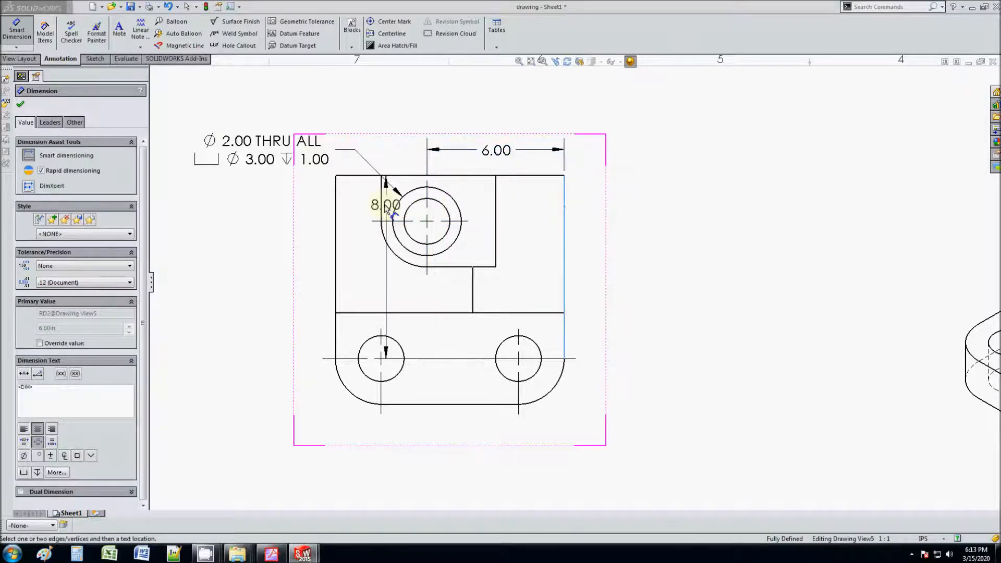
{"action": "key", "text": "Escape"}
Dimension vertically from the top view's upper edge to the counterbored hole's centre and to the horizontal step edge, placed to the right.
{"action": "left_click", "coordinate": [528, 177]}
{"action": "left_click", "coordinate": [456, 220]}
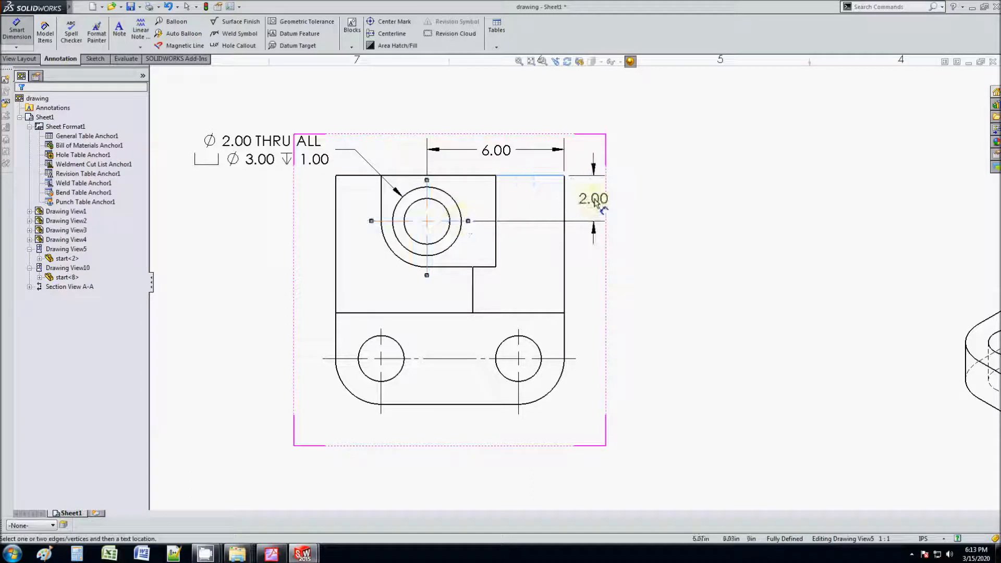
{"action": "left_click", "coordinate": [594, 201]}
{"action": "left_click", "coordinate": [519, 177]}
{"action": "left_click", "coordinate": [519, 312]}
{"action": "left_click", "coordinate": [631, 262]}
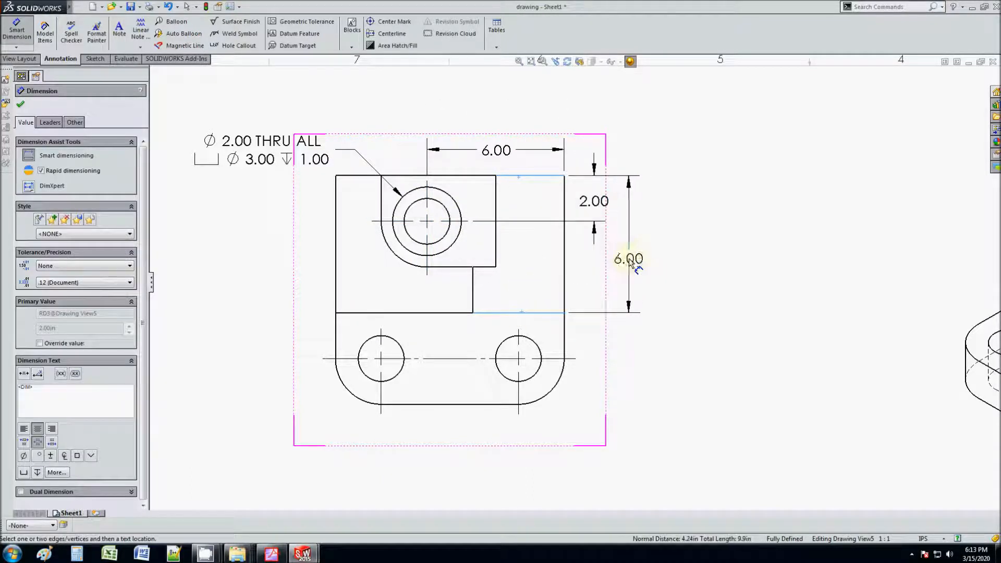
Dimension vertically from the upper edge to the small holes' centreline and to the lower edge, stacked farther right of the top view.
{"action": "left_click", "coordinate": [547, 176]}
{"action": "left_click", "coordinate": [542, 358]}
{"action": "left_click", "coordinate": [667, 283]}
{"action": "left_click", "coordinate": [547, 177]}
{"action": "left_click", "coordinate": [498, 404]}
{"action": "left_click", "coordinate": [700, 328]}
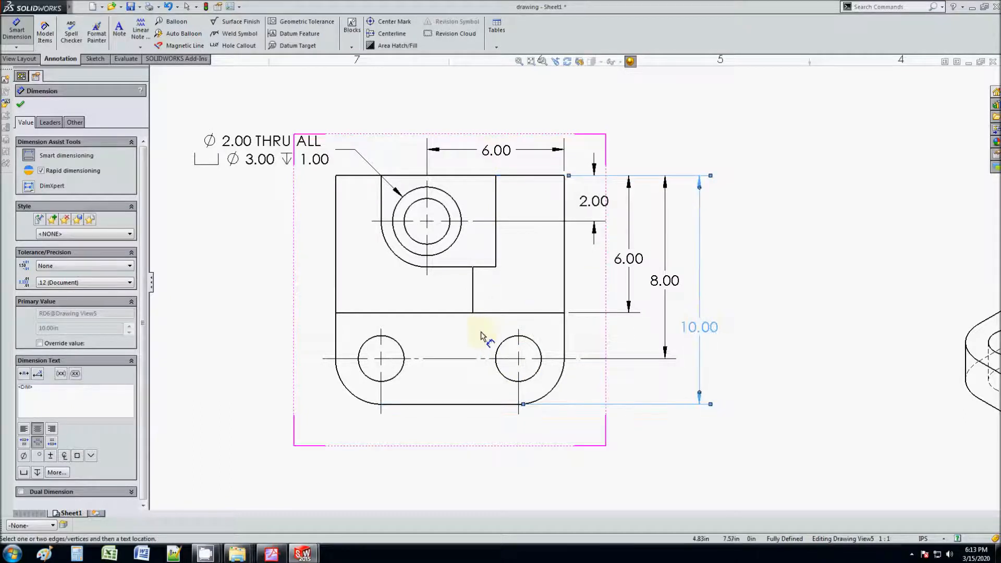
Dimension the horizontal distances from the part's right edge to the right and left small holes' centres, placed below the top view.
{"action": "left_click", "coordinate": [521, 402]}
{"action": "left_click", "coordinate": [544, 428]}
{"action": "left_click", "coordinate": [565, 342]}
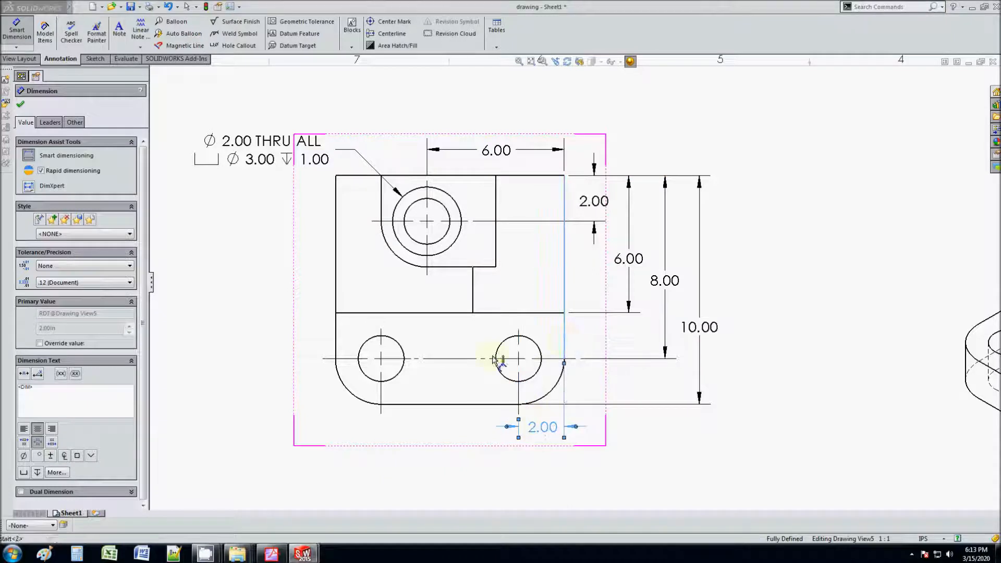
{"action": "left_click", "coordinate": [382, 392]}
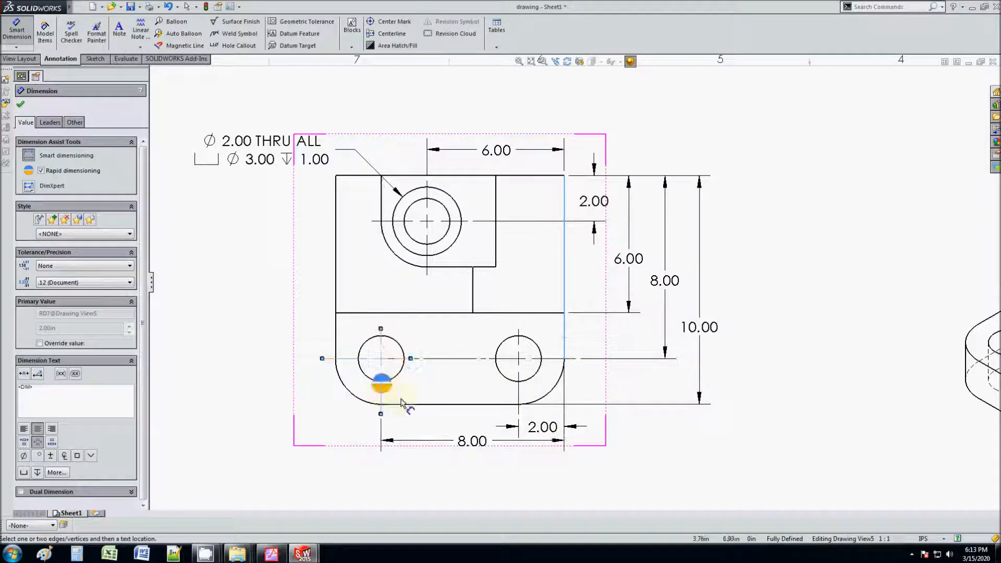
{"action": "left_click", "coordinate": [462, 440]}
{"action": "left_click", "coordinate": [564, 332]}
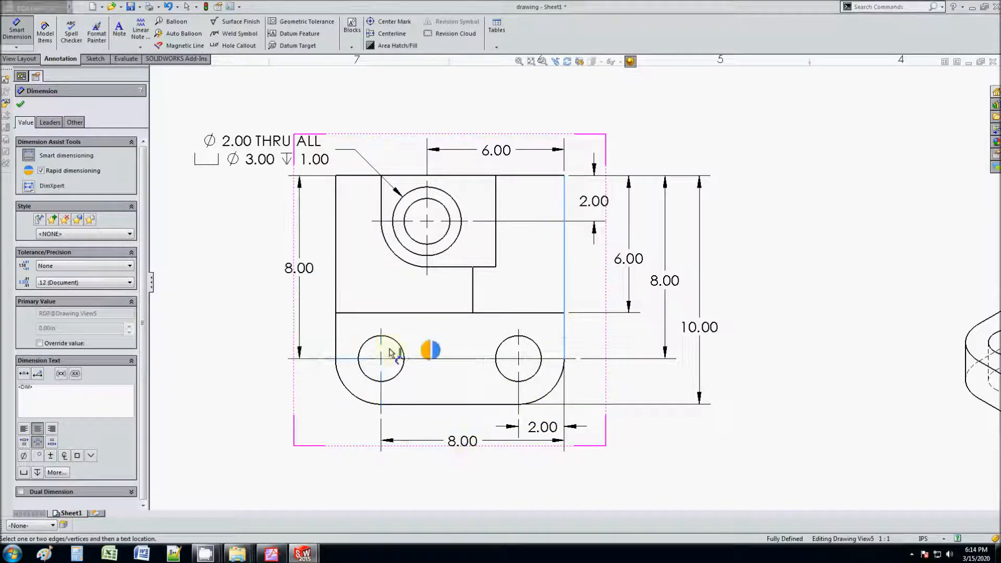
{"action": "left_click", "coordinate": [338, 336]}
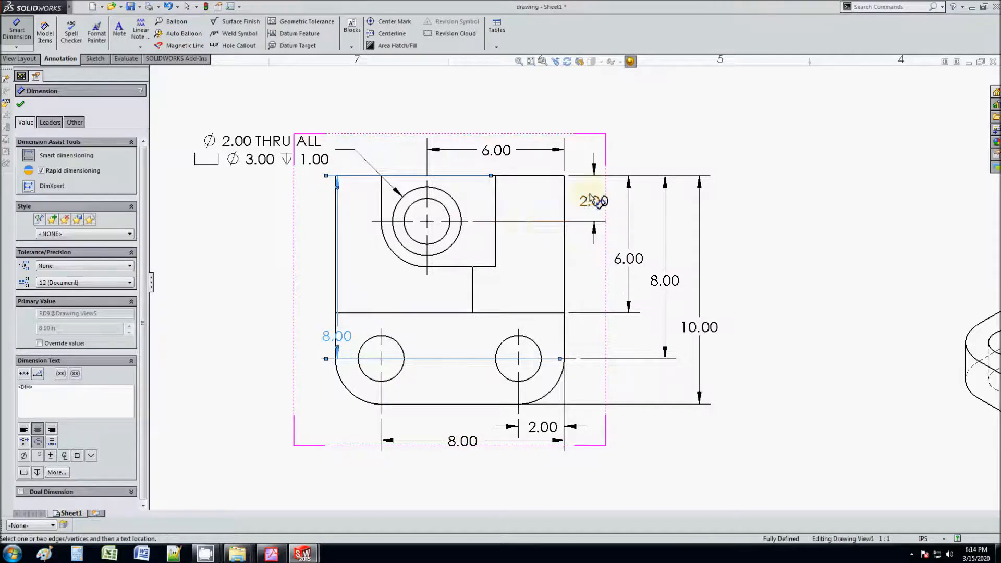
{"action": "key", "text": "Escape"}
{"action": "left_click", "coordinate": [341, 335]}
{"action": "key", "text": "Delete"}
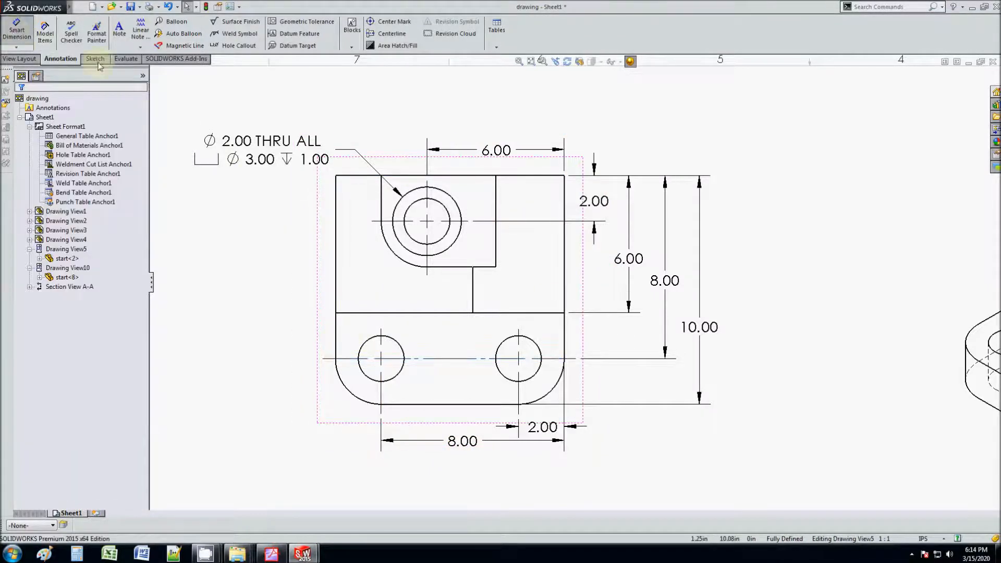
Dimension the overall width between the top view's left and right edges, placed below the hole dimensions.
{"action": "left_click", "coordinate": [564, 252]}
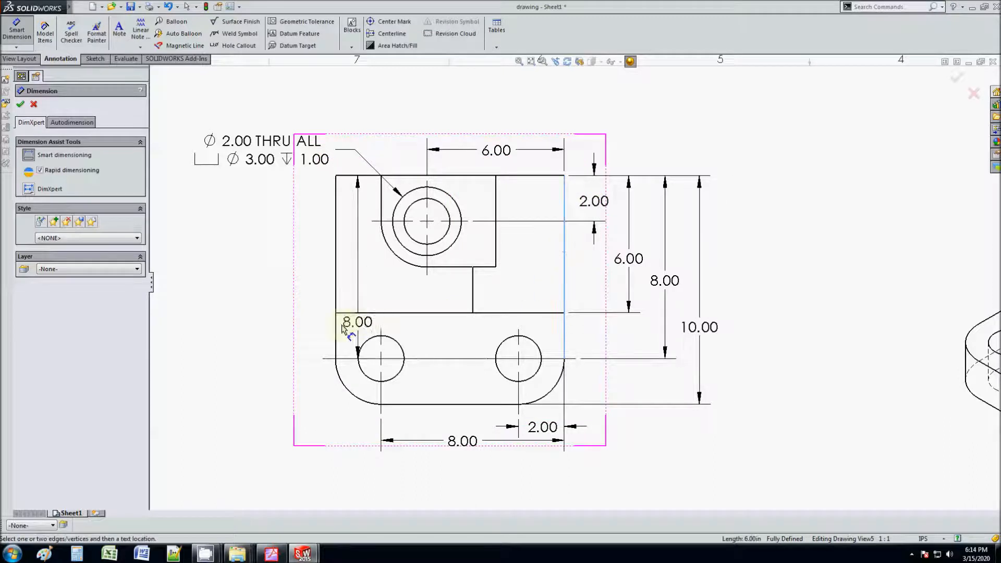
{"action": "left_click", "coordinate": [335, 330]}
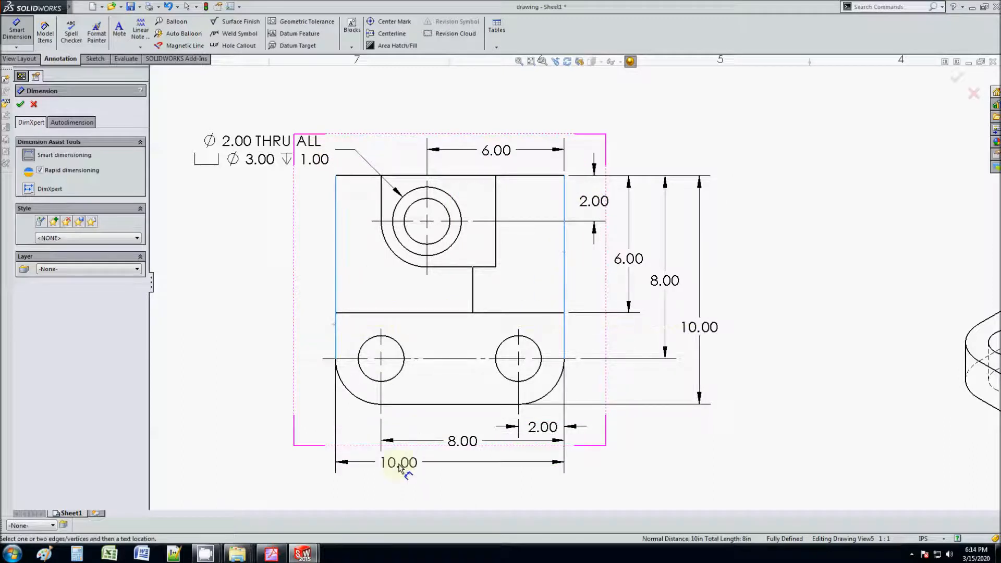
{"action": "left_click", "coordinate": [398, 467]}
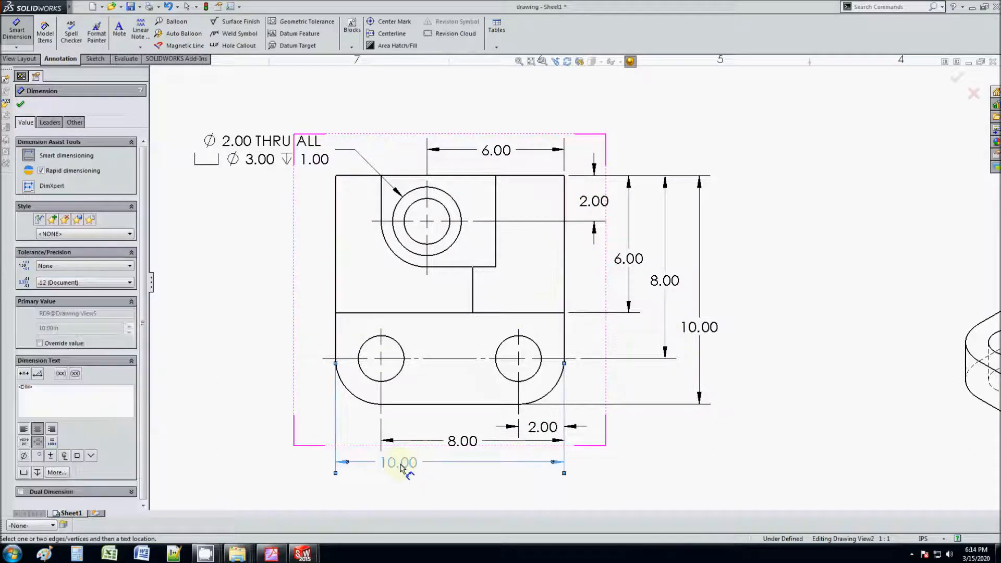
Dimension the lower-left corner radius and make its dimension text start with 2XR.
{"action": "left_click", "coordinate": [345, 392]}
{"action": "left_click", "coordinate": [225, 436]}
{"action": "left_click", "coordinate": [20, 388]}
{"action": "type", "text": "2XR"}
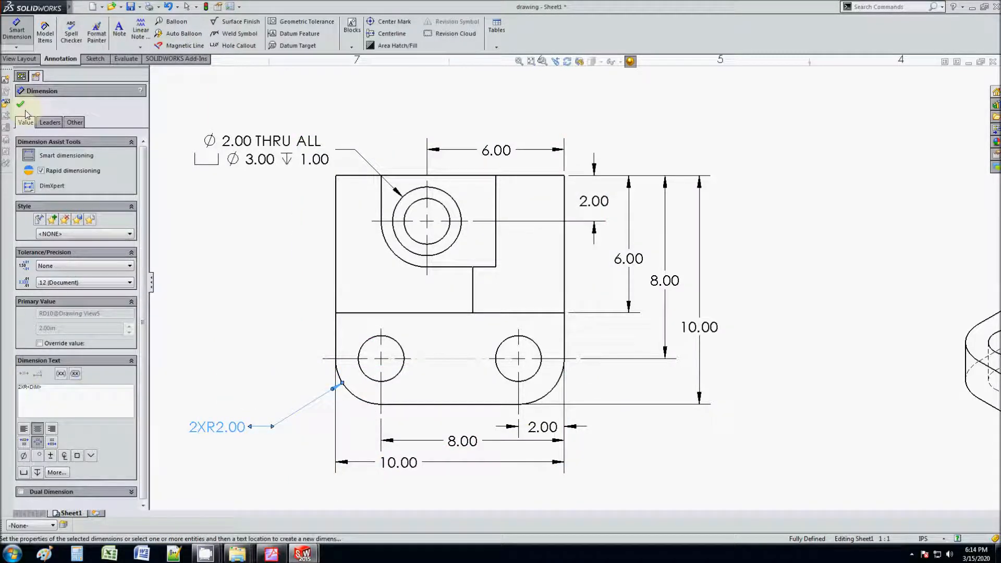
{"action": "left_click", "coordinate": [20, 104]}
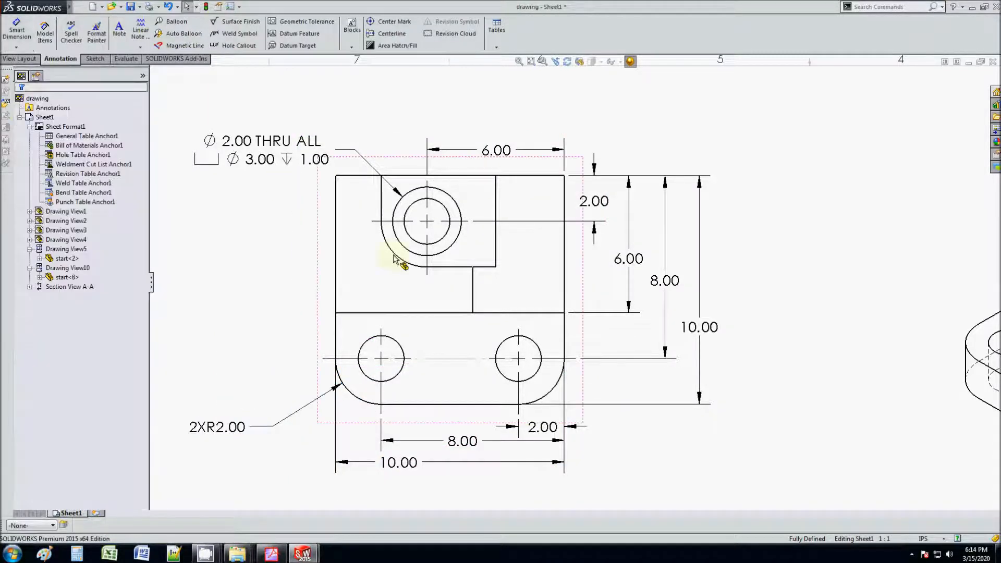
Dimension the radius of the arc around the counterbored hole, placed left of the top view.
{"action": "left_click", "coordinate": [17, 29]}
{"action": "left_click", "coordinate": [390, 245]}
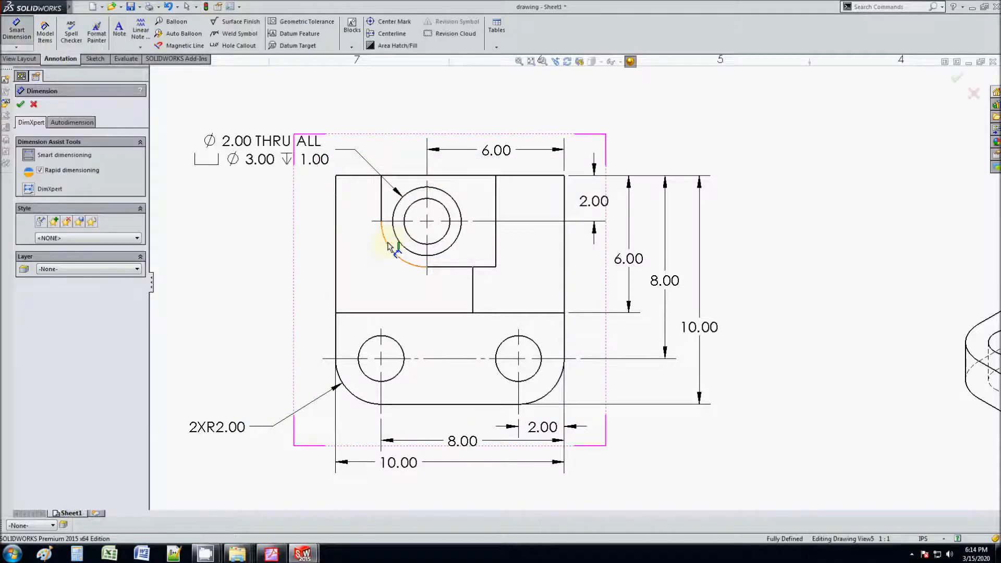
{"action": "left_click", "coordinate": [222, 311]}
{"action": "key", "text": "Escape"}
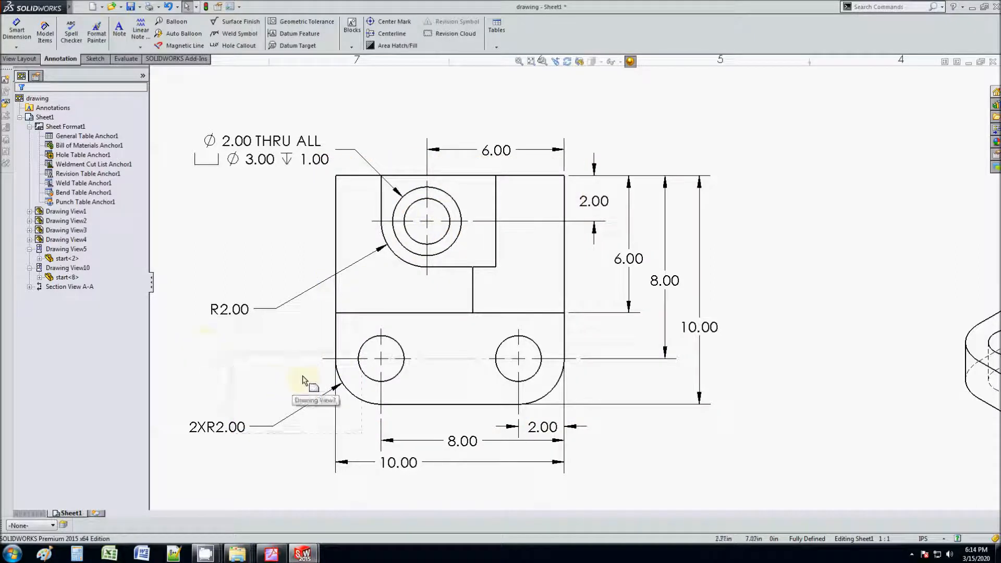
Dimension the left small hole's diameter with the text 2X before it and THRU after it, placed left of the top view.
{"action": "left_click", "coordinate": [17, 29]}
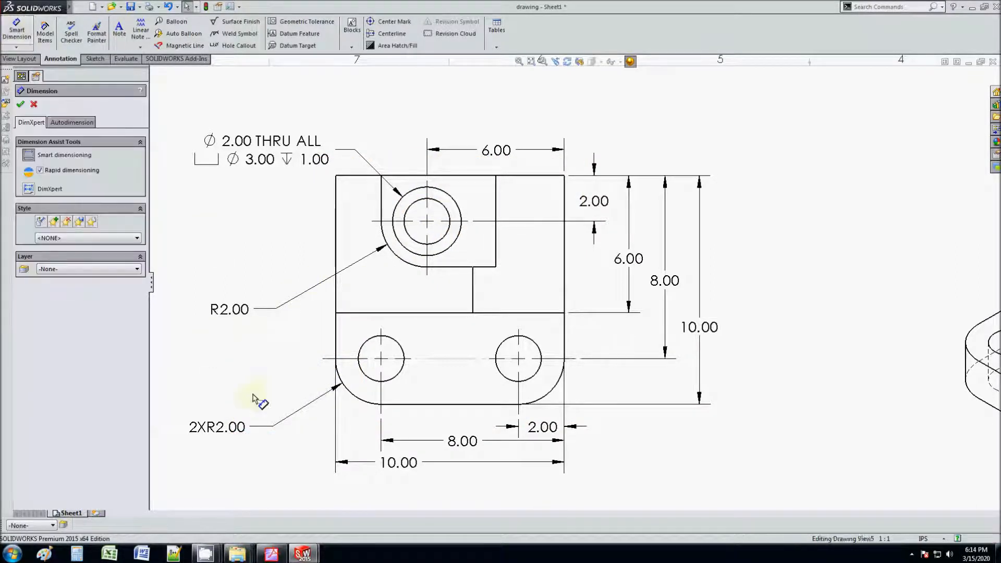
{"action": "left_click", "coordinate": [366, 351]}
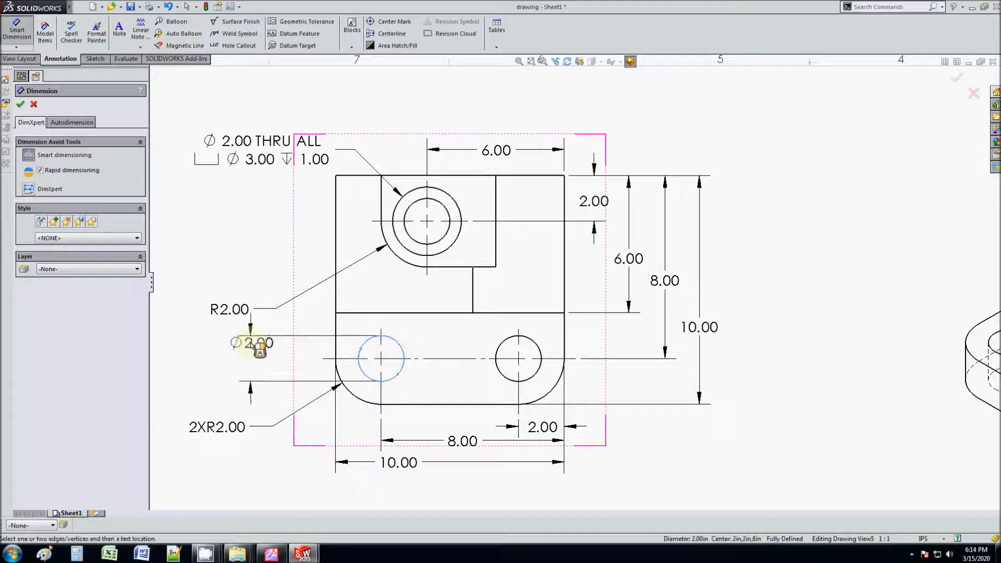
{"action": "left_click", "coordinate": [270, 329]}
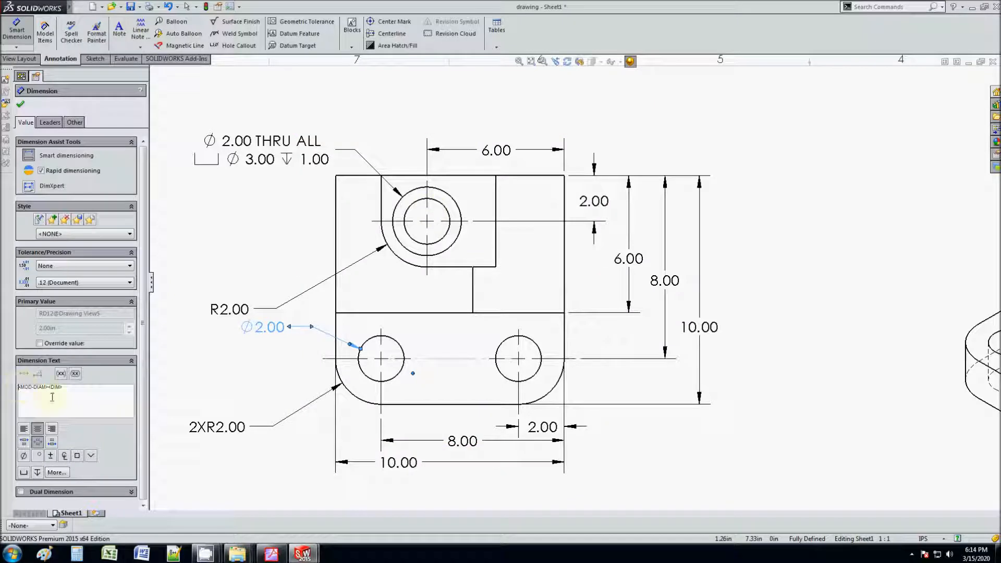
{"action": "type", "text": "2X"}
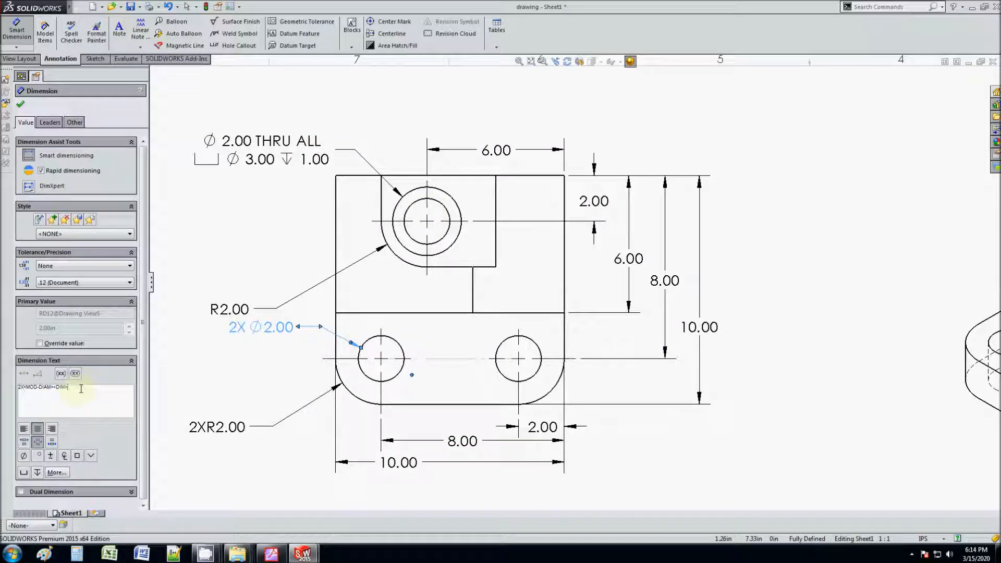
{"action": "type", "text": " THRU"}
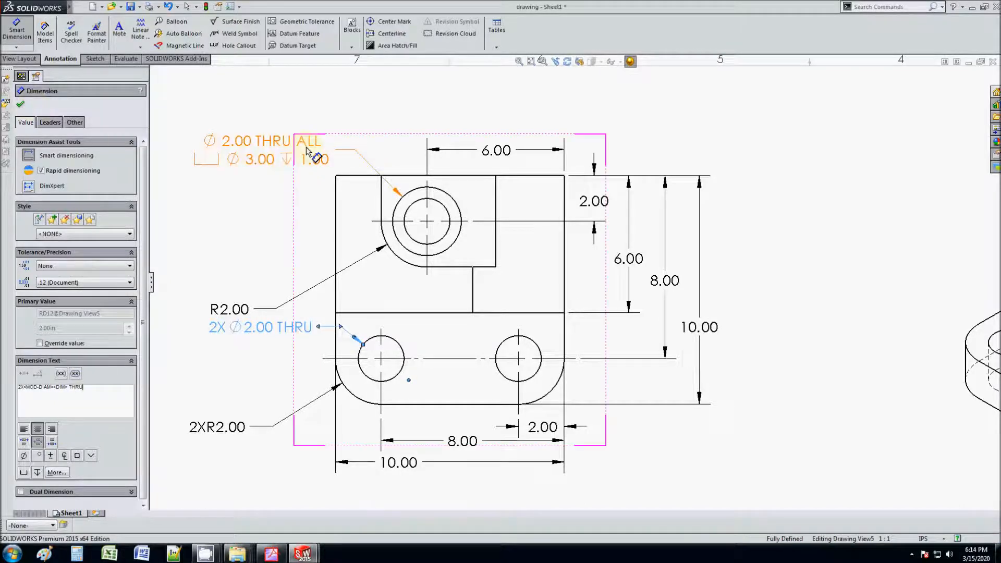
{"action": "left_click", "coordinate": [20, 104]}
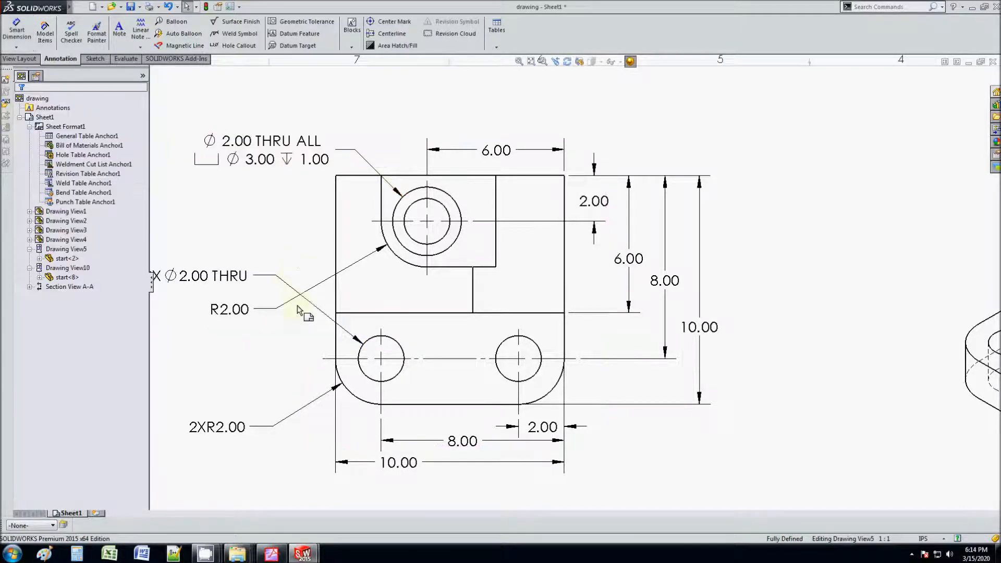
{"action": "left_click_drag", "start_coordinate": [220, 277], "coordinate": [265, 345]}
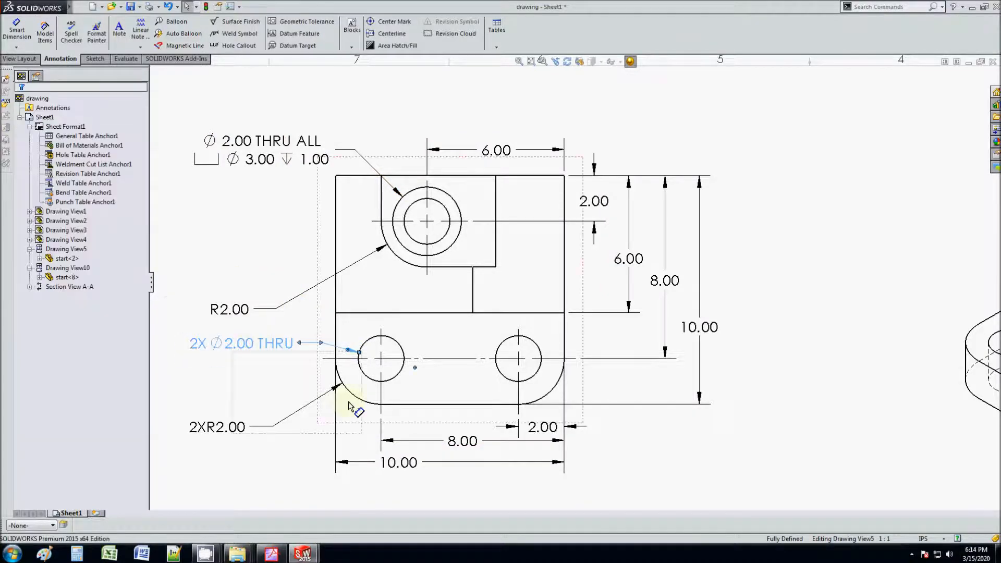
Examine the top view's dimensions and the overall sheet layout for completeness.
{"action": "scroll", "coordinate": [359, 401], "scroll_direction": "up", "scroll_amount": 4}
{"action": "scroll", "coordinate": [458, 367], "scroll_direction": "down", "scroll_amount": 2}
{"action": "left_click", "coordinate": [680, 414]}
{"action": "middle_click_drag", "start_coordinate": [673, 416], "coordinate": [626, 442]}
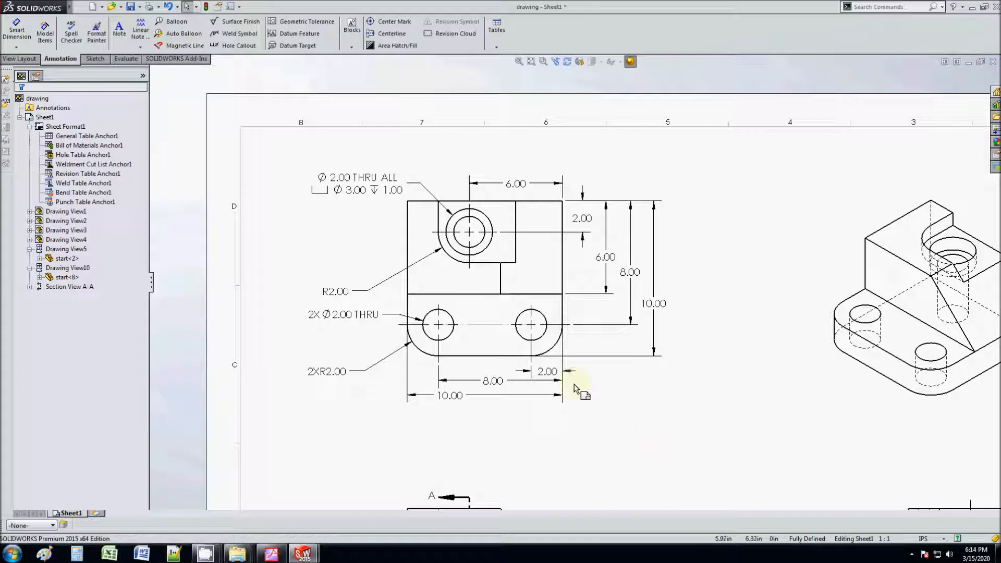
{"action": "scroll", "coordinate": [624, 383], "scroll_direction": "down", "scroll_amount": 1}
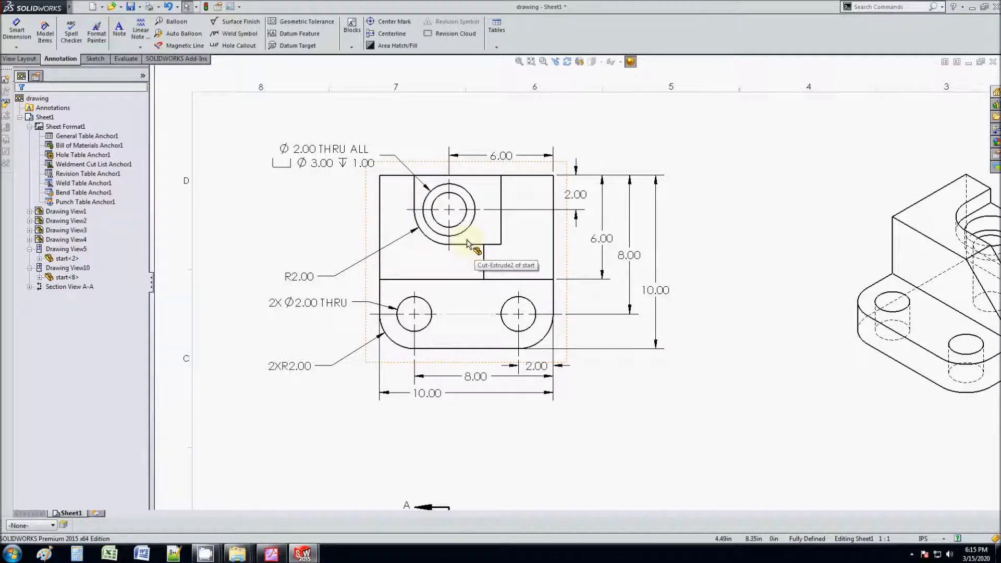
{"action": "scroll", "coordinate": [467, 239], "scroll_direction": "up", "scroll_amount": 1}
{"action": "scroll", "coordinate": [469, 238], "scroll_direction": "down", "scroll_amount": 2}
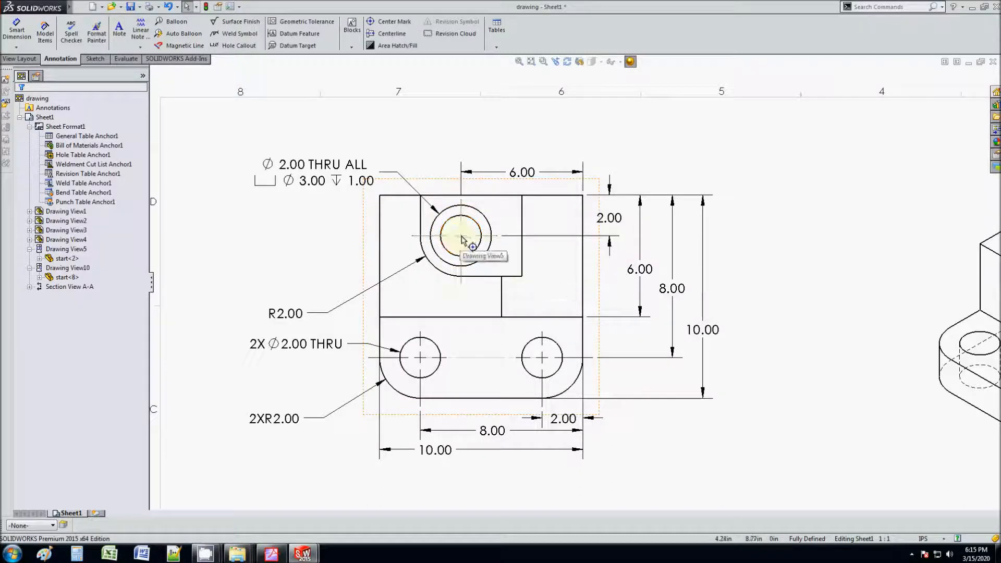
{"action": "key", "text": "z"}
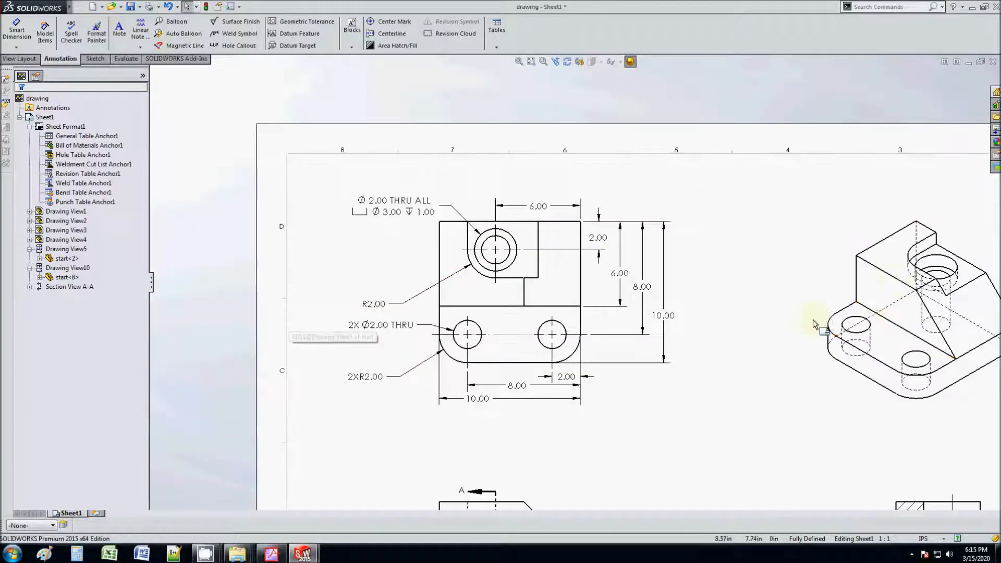
{"action": "key", "text": "z"}
{"action": "key", "text": "z"}
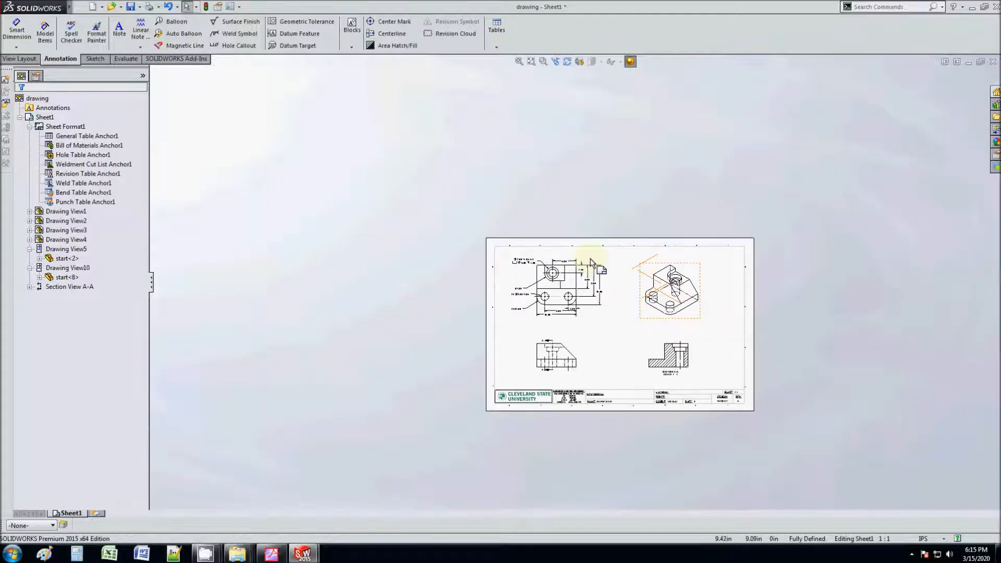
Move the lower-left corner's 2X radius dimension text closer to the top view.
{"action": "scroll", "coordinate": [591, 262], "scroll_direction": "down", "scroll_amount": 5}
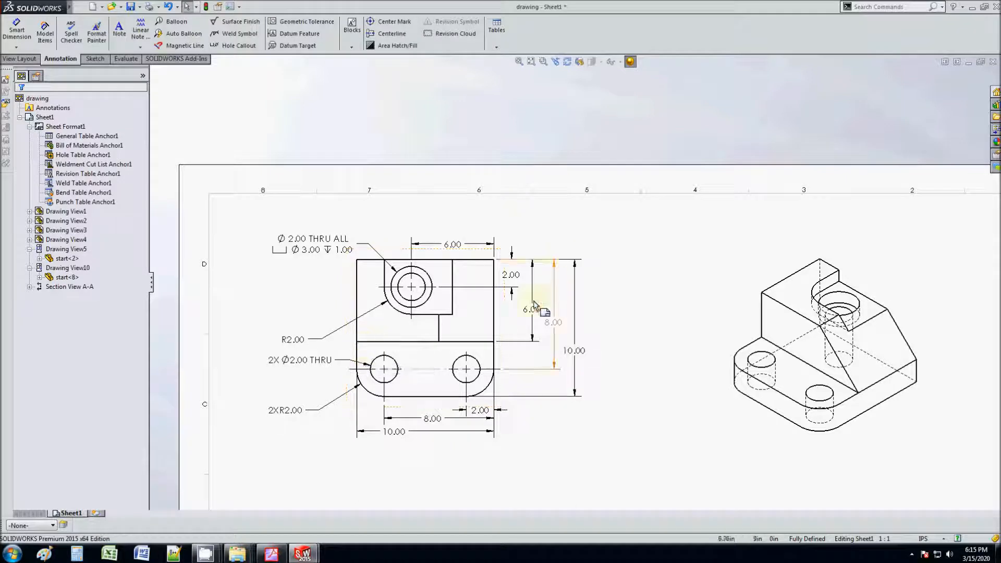
{"action": "scroll", "coordinate": [520, 320], "scroll_direction": "down", "scroll_amount": 2}
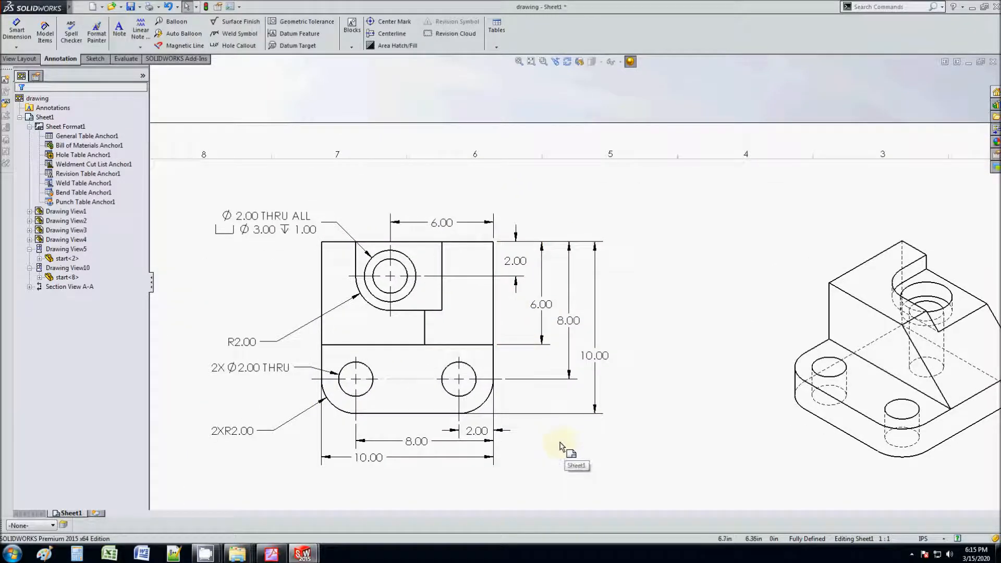
{"action": "left_click", "coordinate": [263, 430]}
{"action": "left_click", "coordinate": [322, 480]}
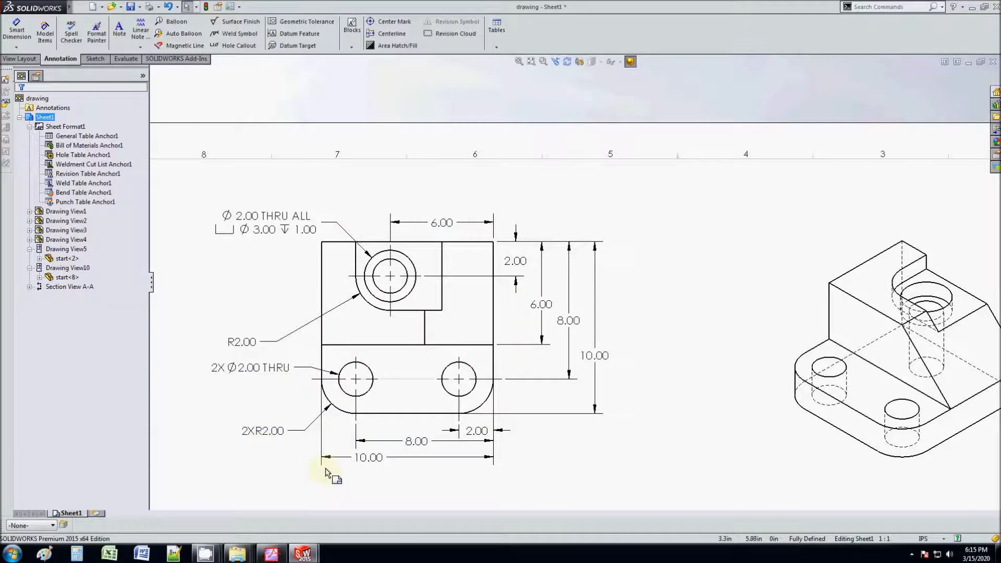
Dimension the base thickness along the front view's short right edge, placed to the right of that view.
{"action": "scroll", "coordinate": [414, 438], "scroll_direction": "up", "scroll_amount": 4}
{"action": "scroll", "coordinate": [608, 346], "scroll_direction": "down", "scroll_amount": 2}
{"action": "scroll", "coordinate": [860, 110], "scroll_direction": "down", "scroll_amount": 1}
{"action": "left_click", "coordinate": [16, 31]}
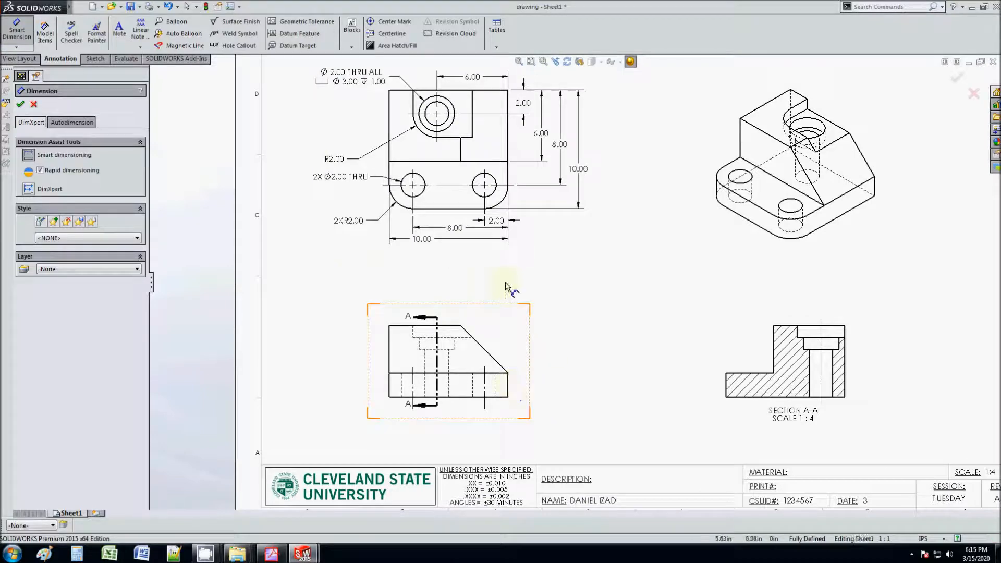
{"action": "scroll", "coordinate": [500, 232], "scroll_direction": "down", "scroll_amount": 2}
{"action": "middle_click_drag", "start_coordinate": [535, 204], "coordinate": [575, 281]}
{"action": "scroll", "coordinate": [514, 447], "scroll_direction": "up", "scroll_amount": 3}
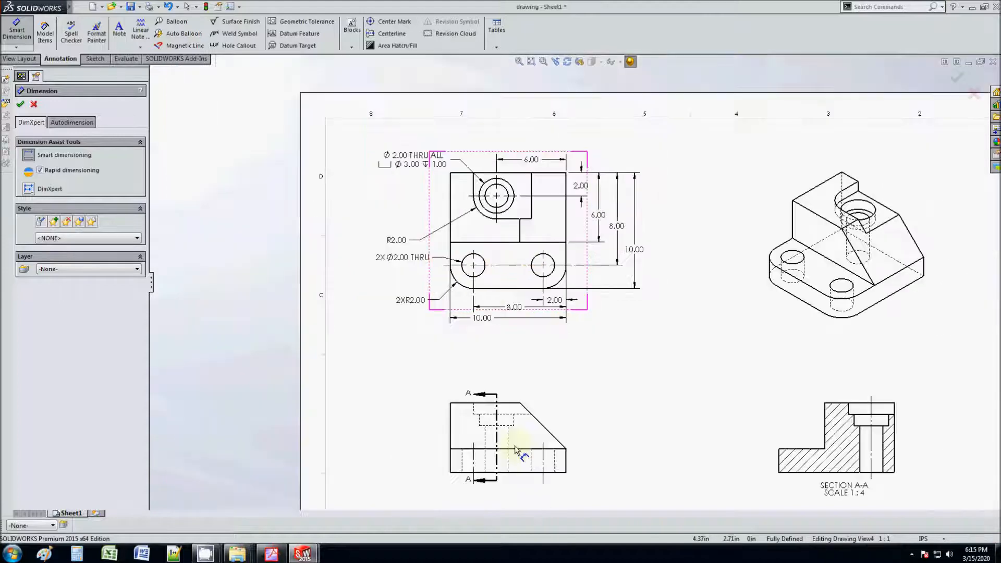
{"action": "scroll", "coordinate": [508, 443], "scroll_direction": "down", "scroll_amount": 1}
{"action": "scroll", "coordinate": [562, 406], "scroll_direction": "down", "scroll_amount": 1}
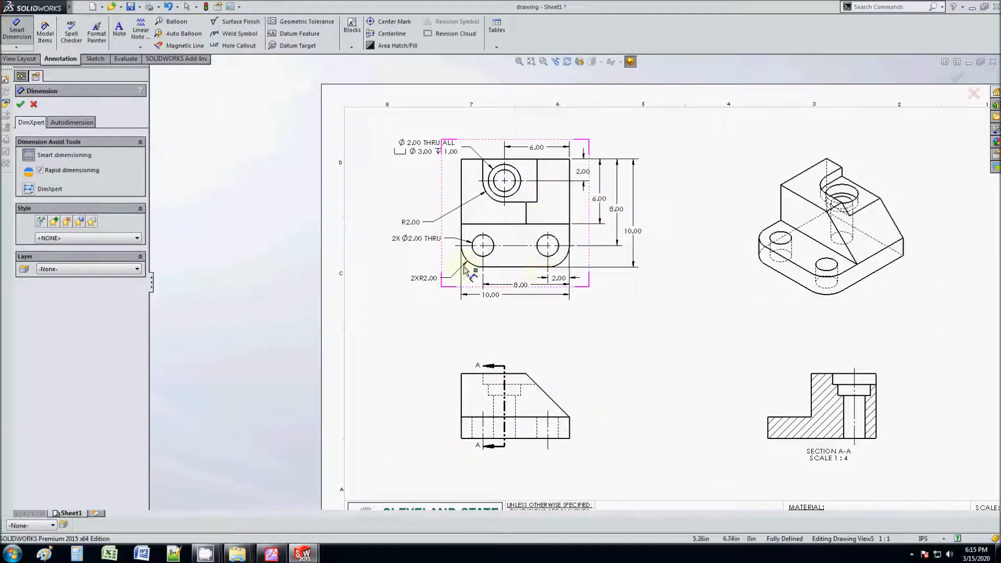
{"action": "scroll", "coordinate": [550, 371], "scroll_direction": "down", "scroll_amount": 3}
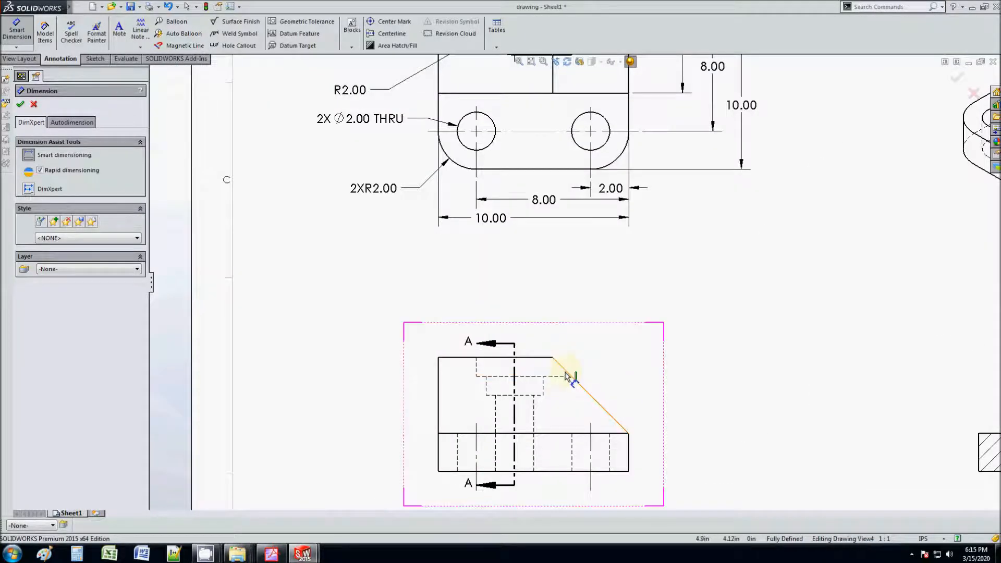
{"action": "left_click", "coordinate": [629, 452]}
{"action": "left_click", "coordinate": [661, 452]}
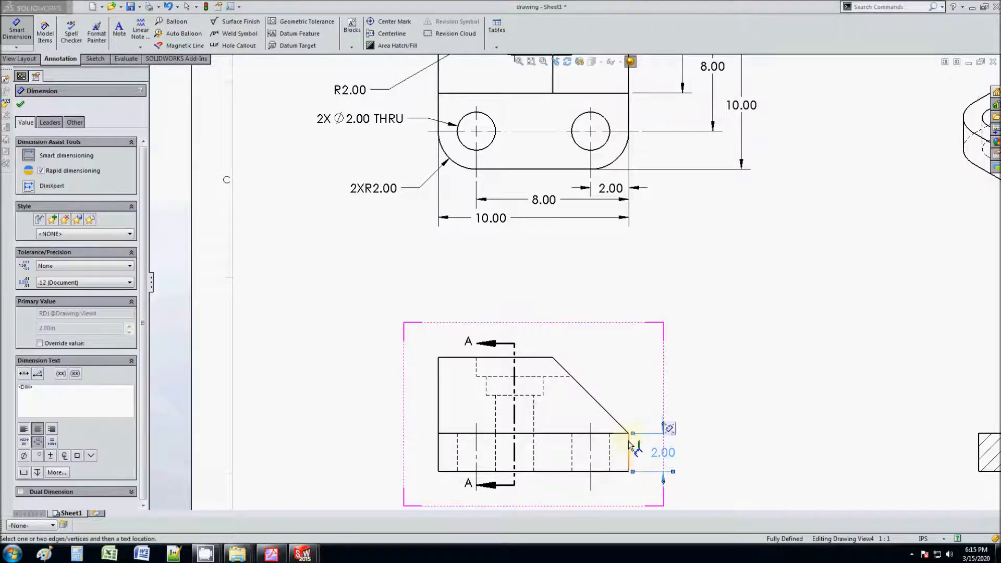
Dimension the slope's horizontal length above the front view and the part's overall height to the right of it.
{"action": "left_click", "coordinate": [580, 384]}
{"action": "left_click", "coordinate": [552, 358]}
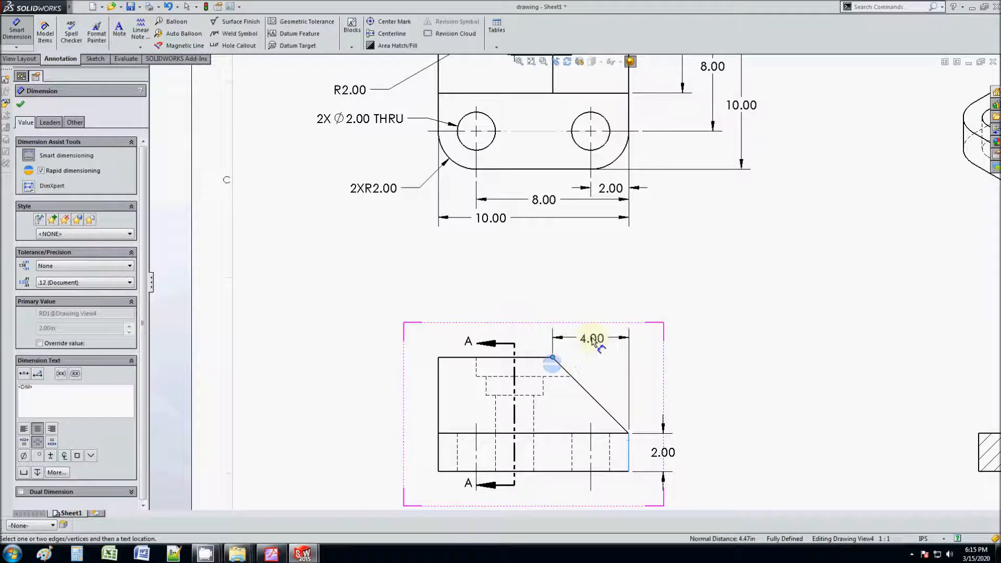
{"action": "left_click", "coordinate": [537, 358]}
{"action": "left_click", "coordinate": [615, 471]}
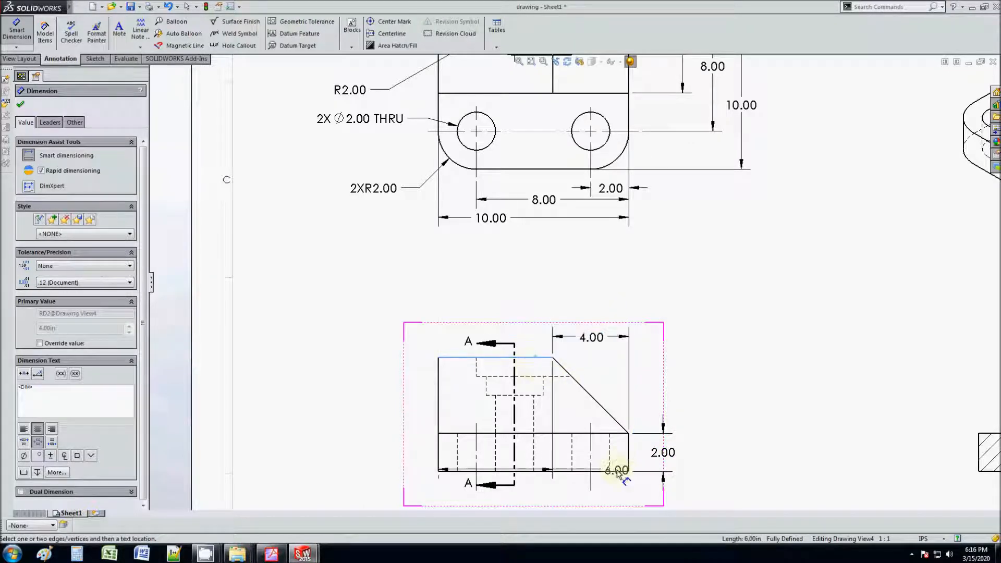
{"action": "left_click", "coordinate": [705, 410]}
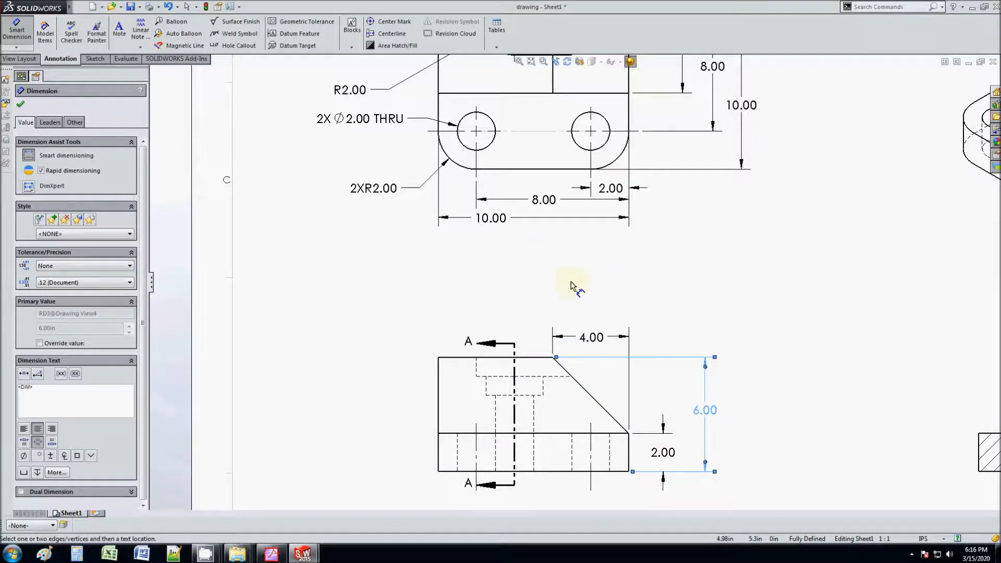
In section view A-A, dimension the height from the bottom edge to the recess floor above the counterbore, placed left of the view.
{"action": "key", "text": "f"}
{"action": "mouse_move", "coordinate": [590, 274]}
{"action": "middle_mouse_down"}
{"action": "mouse_move", "coordinate": [579, 295]}
{"action": "mouse_move", "coordinate": [629, 360]}
{"action": "mouse_move", "coordinate": [627, 351]}
{"action": "middle_mouse_up"}
{"action": "scroll", "coordinate": [577, 302], "scroll_direction": "down", "scroll_amount": 1}
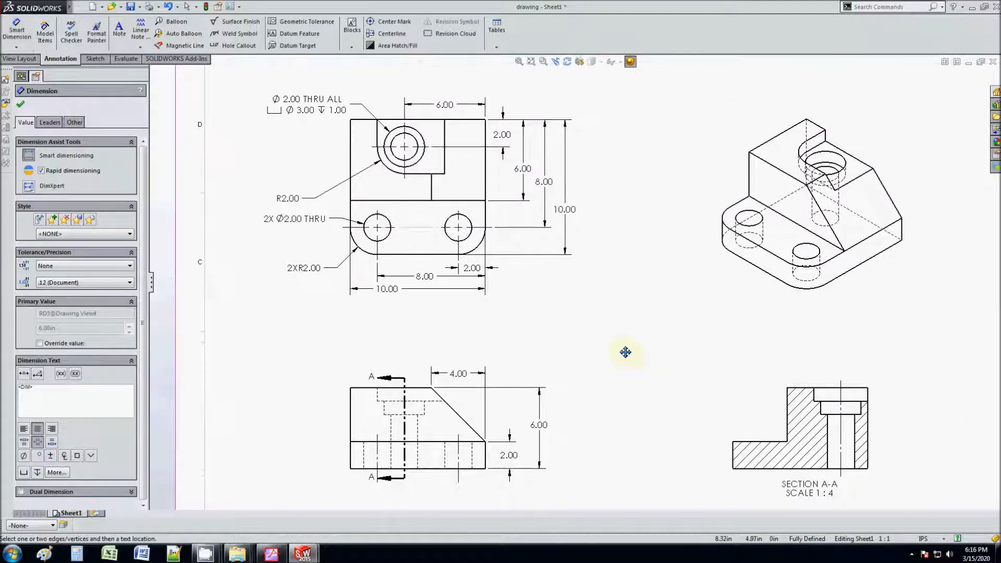
{"action": "scroll", "coordinate": [678, 443], "scroll_direction": "down", "scroll_amount": 2}
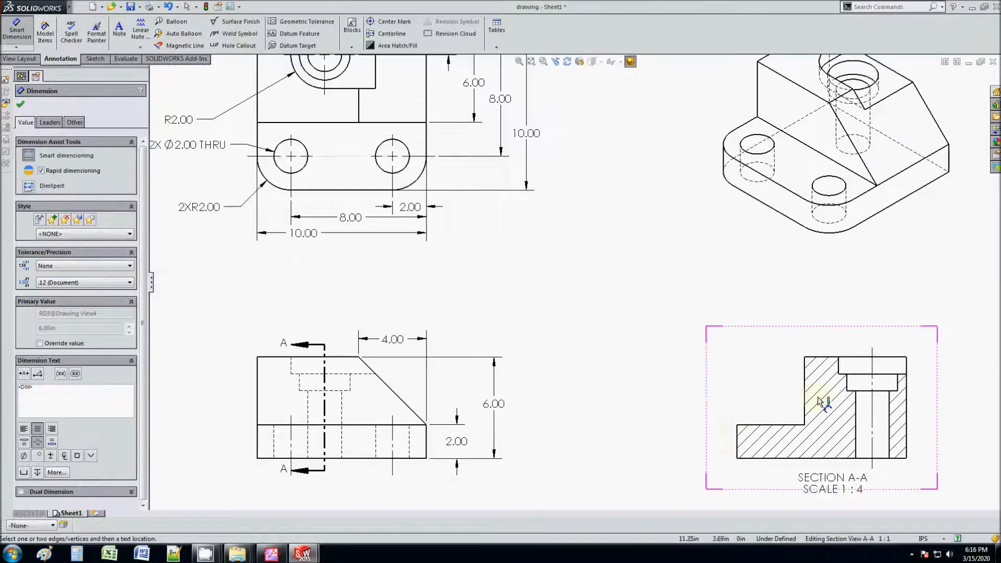
{"action": "left_click", "coordinate": [861, 392]}
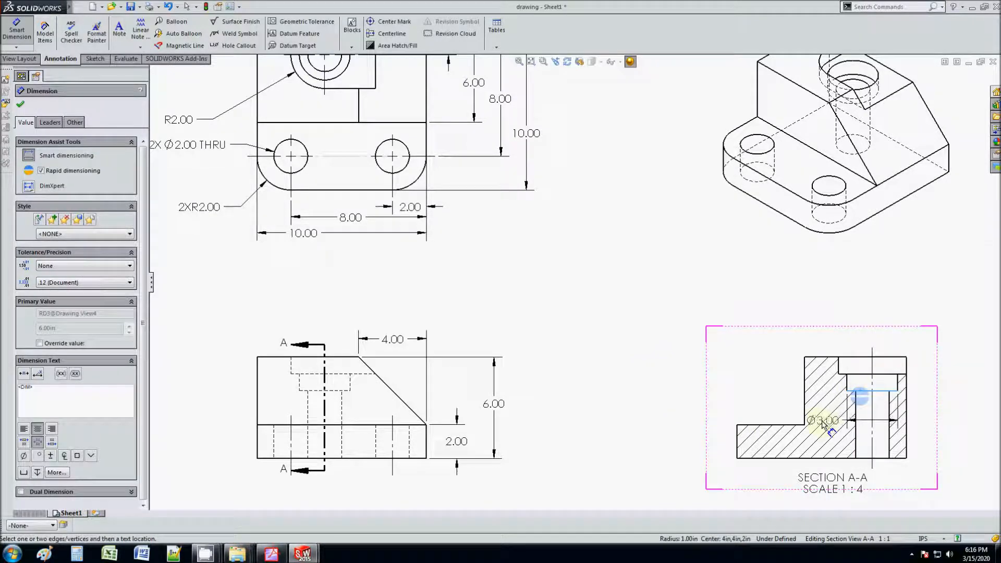
{"action": "key", "text": "Escape"}
{"action": "left_click", "coordinate": [853, 374]}
{"action": "left_click", "coordinate": [766, 458]}
{"action": "left_click", "coordinate": [706, 407]}
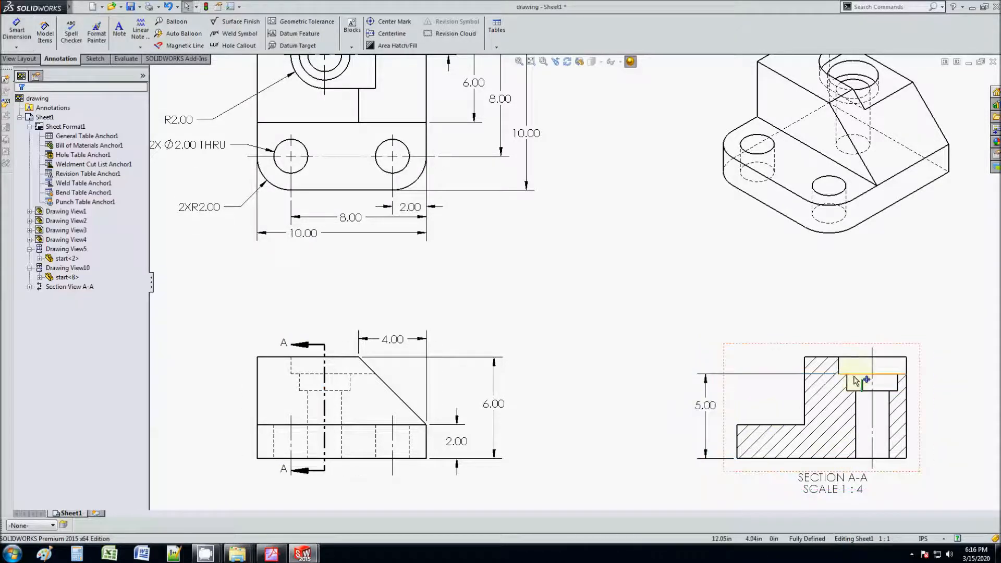
In section view A-A, dimension the height from the bottom edge to the counterbore floor, placed inside the existing height dimension.
{"action": "scroll", "coordinate": [681, 381], "scroll_direction": "up", "scroll_amount": 1}
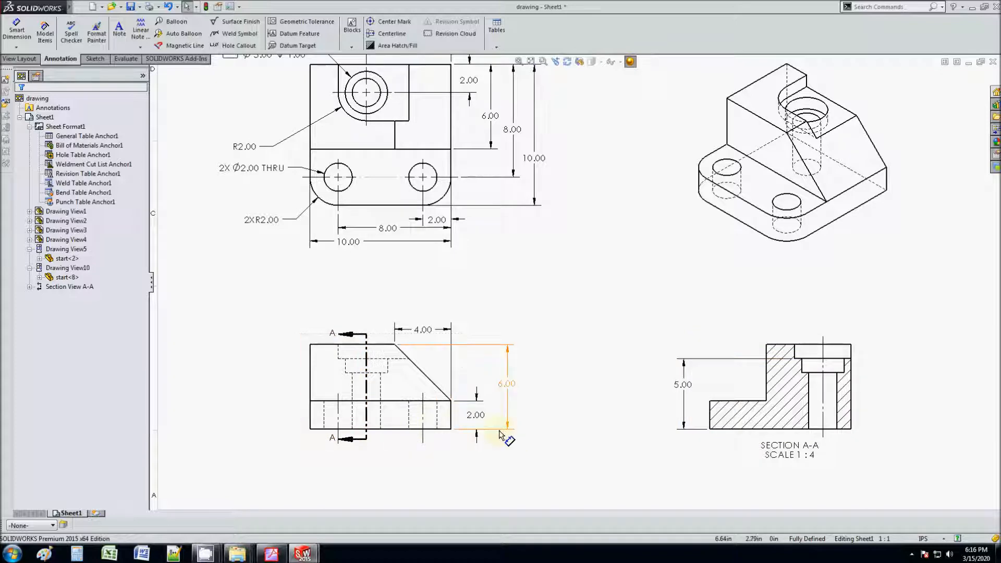
{"action": "scroll", "coordinate": [589, 308], "scroll_direction": "down", "scroll_amount": 2}
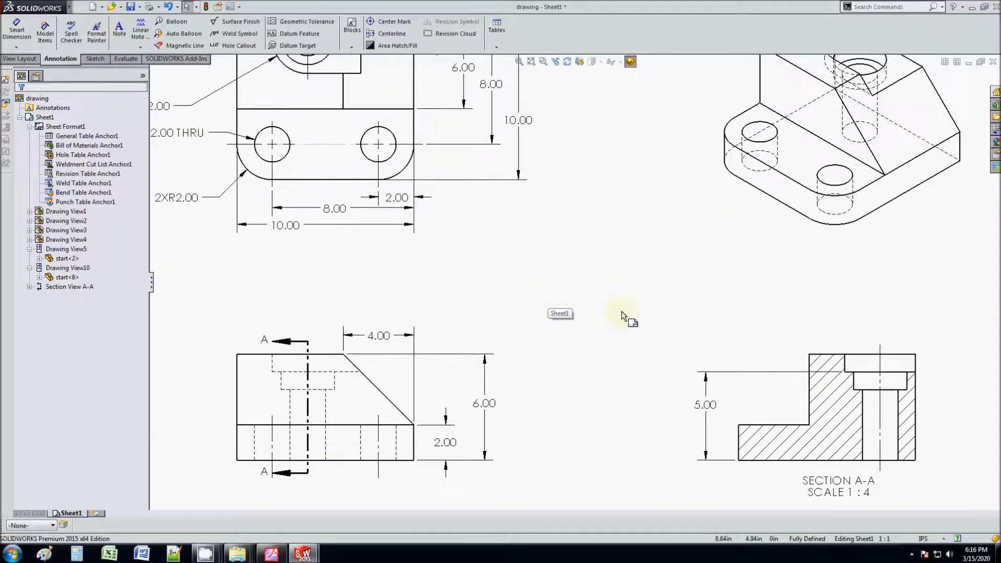
{"action": "scroll", "coordinate": [571, 308], "scroll_direction": "up", "scroll_amount": 2}
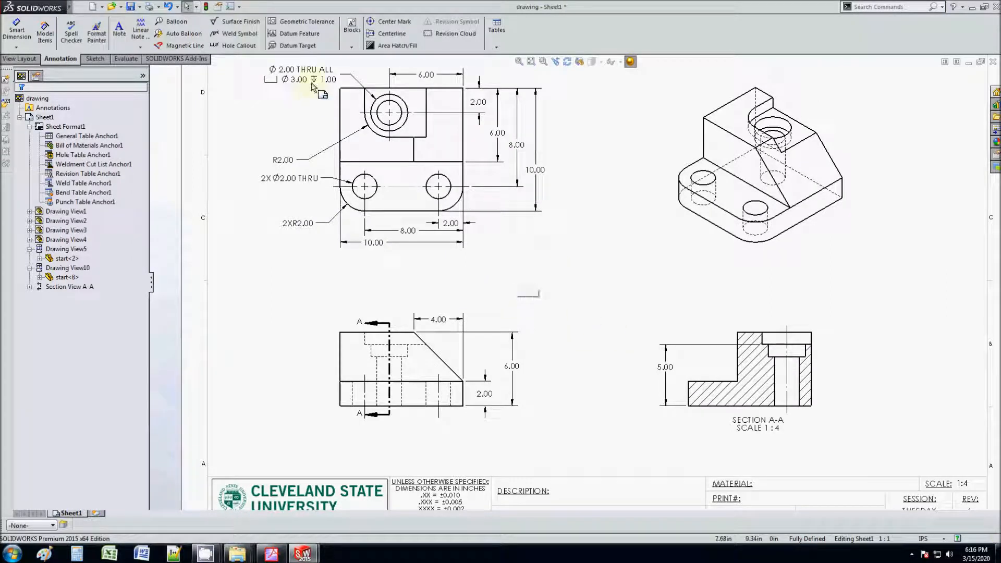
{"action": "scroll", "coordinate": [789, 365], "scroll_direction": "down", "scroll_amount": 2}
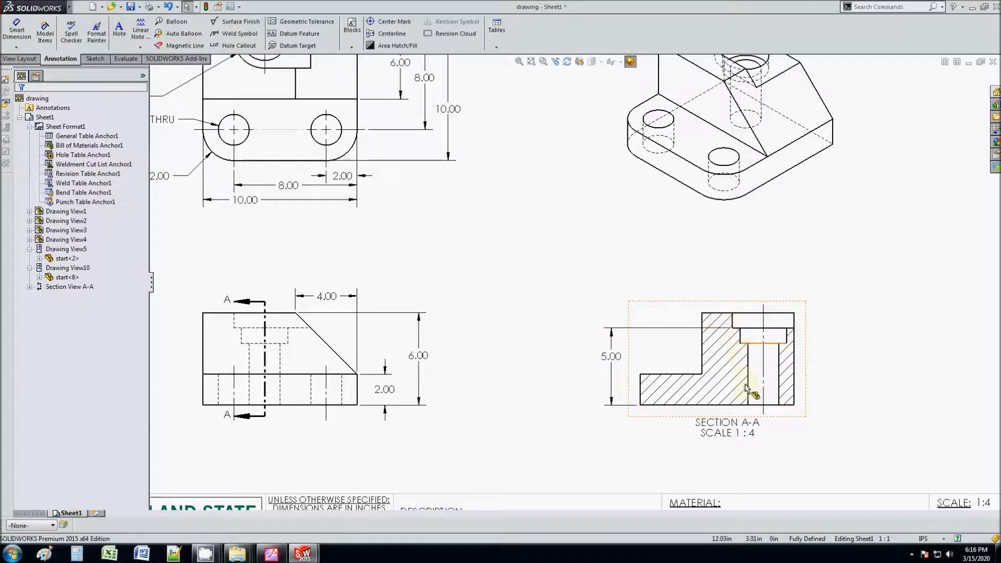
{"action": "scroll", "coordinate": [542, 323], "scroll_direction": "up", "scroll_amount": 3}
{"action": "scroll", "coordinate": [356, 94], "scroll_direction": "down", "scroll_amount": 3}
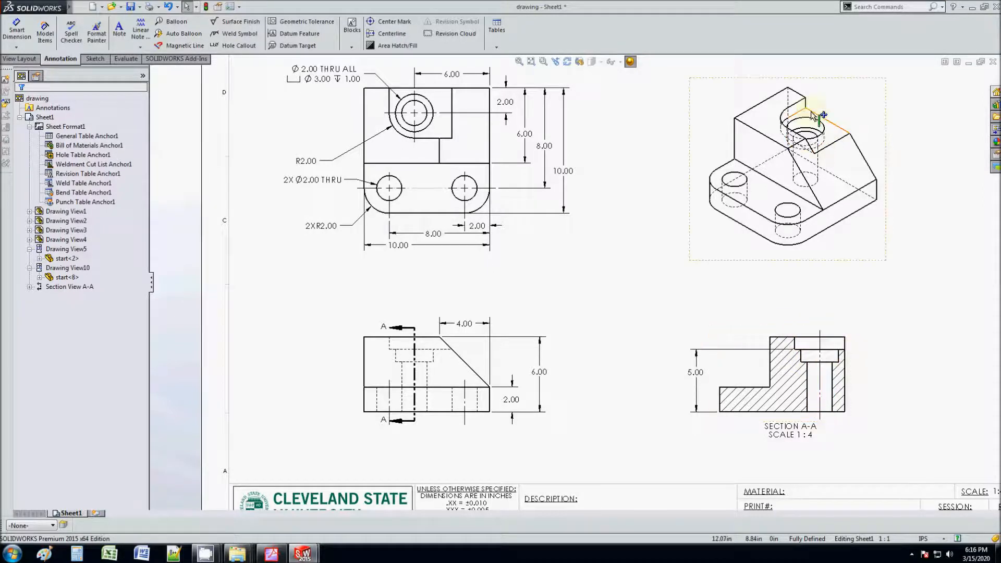
{"action": "left_click", "coordinate": [17, 32]}
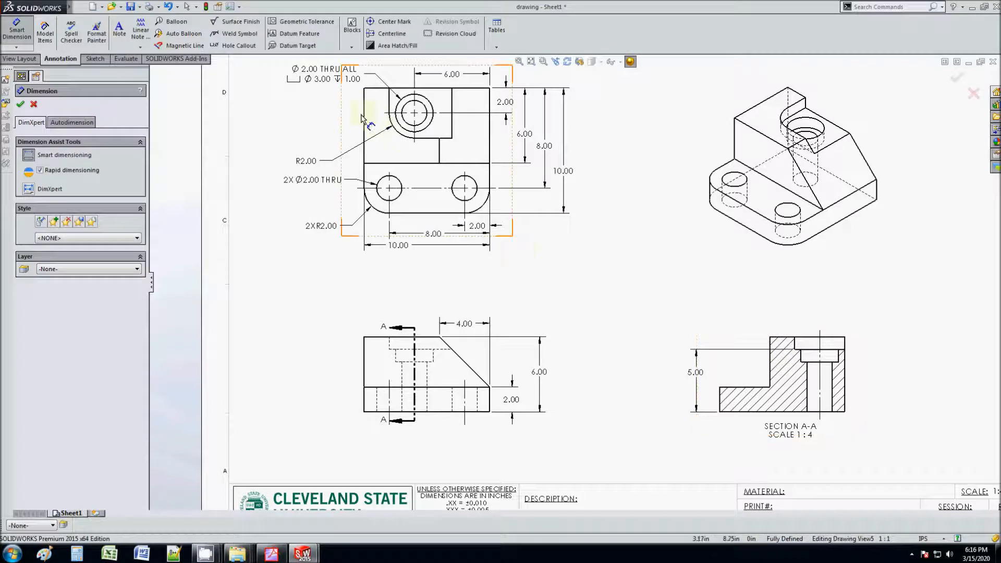
{"action": "left_click", "coordinate": [813, 363]}
{"action": "left_click", "coordinate": [812, 413]}
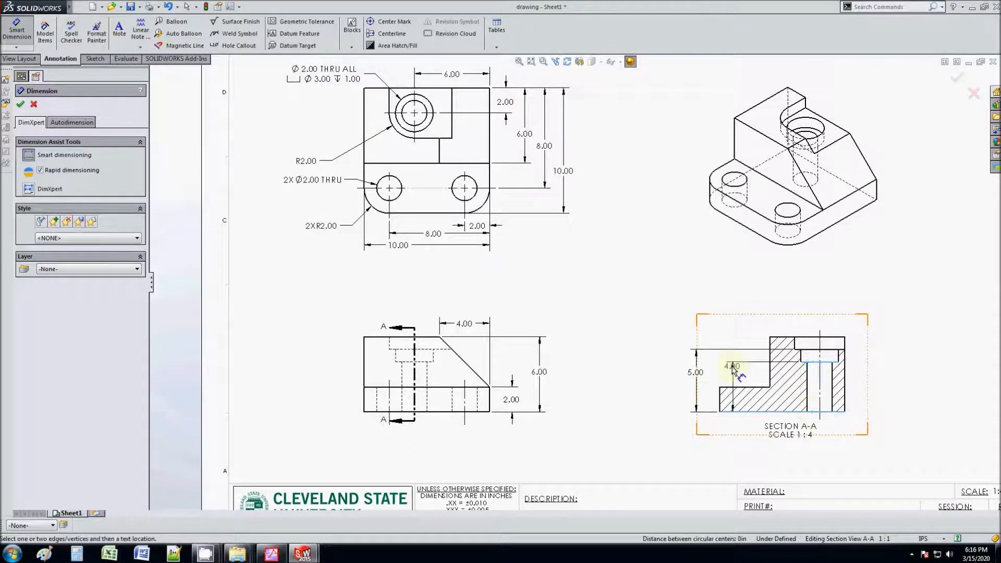
{"action": "left_click", "coordinate": [710, 382]}
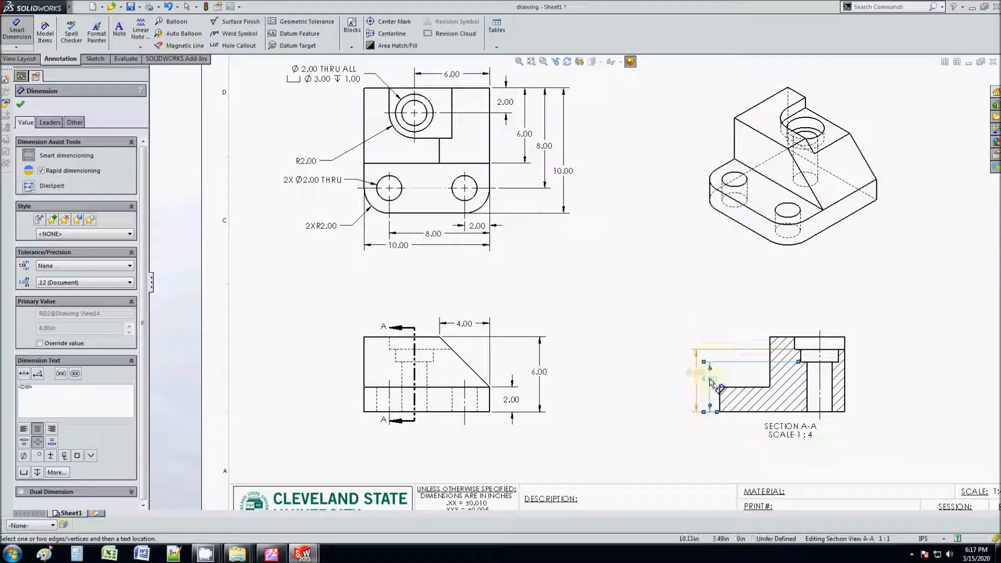
Put parentheses around the counterbore floor height in section view A-A to mark it as reference, and adjust its position.
{"action": "left_click", "coordinate": [61, 373]}
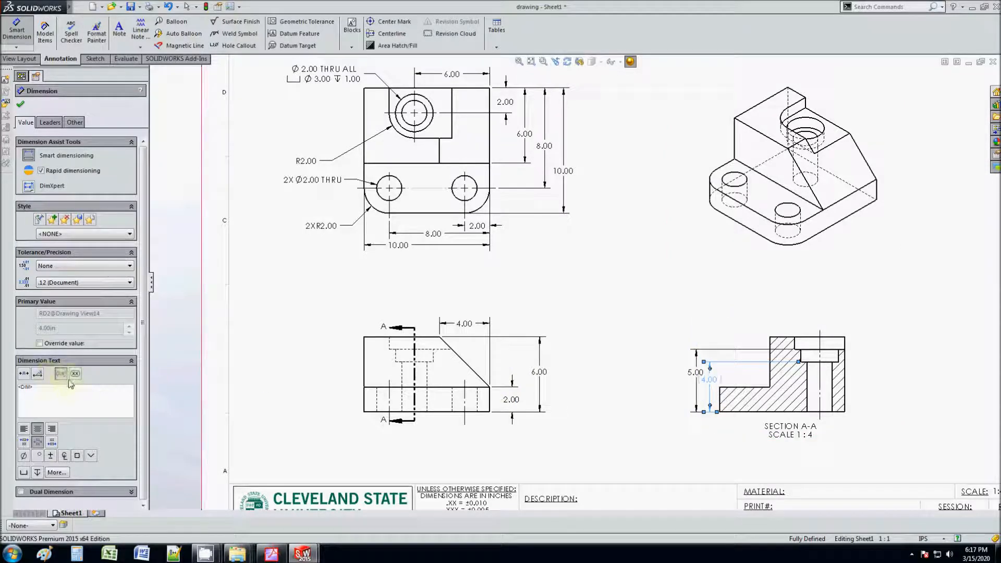
{"action": "left_click", "coordinate": [20, 103]}
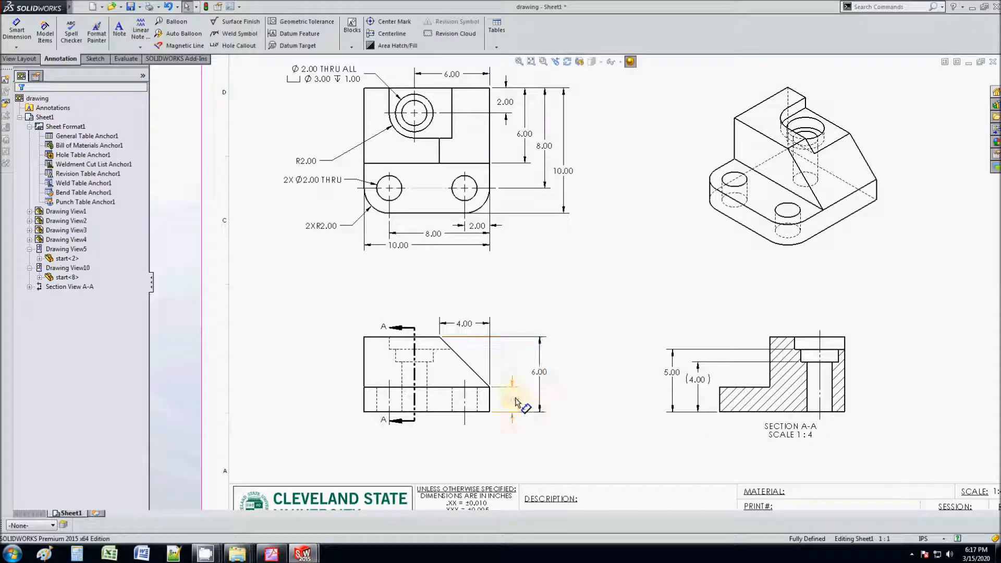
{"action": "left_click", "coordinate": [693, 381]}
{"action": "left_click", "coordinate": [638, 416]}
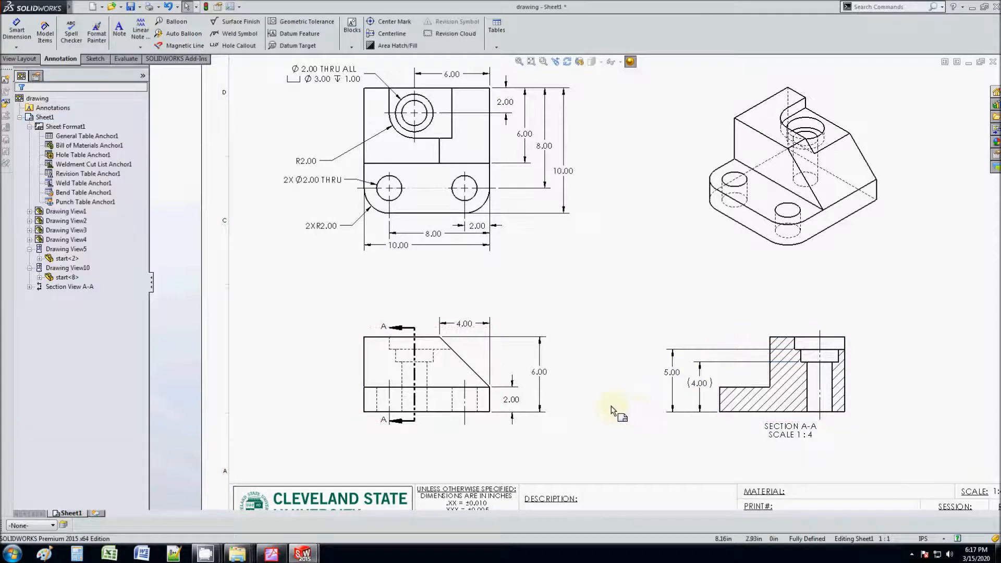
Set the precision of the top view's vertical overall dimension to three decimal places (.123).
{"action": "left_click", "coordinate": [562, 172]}
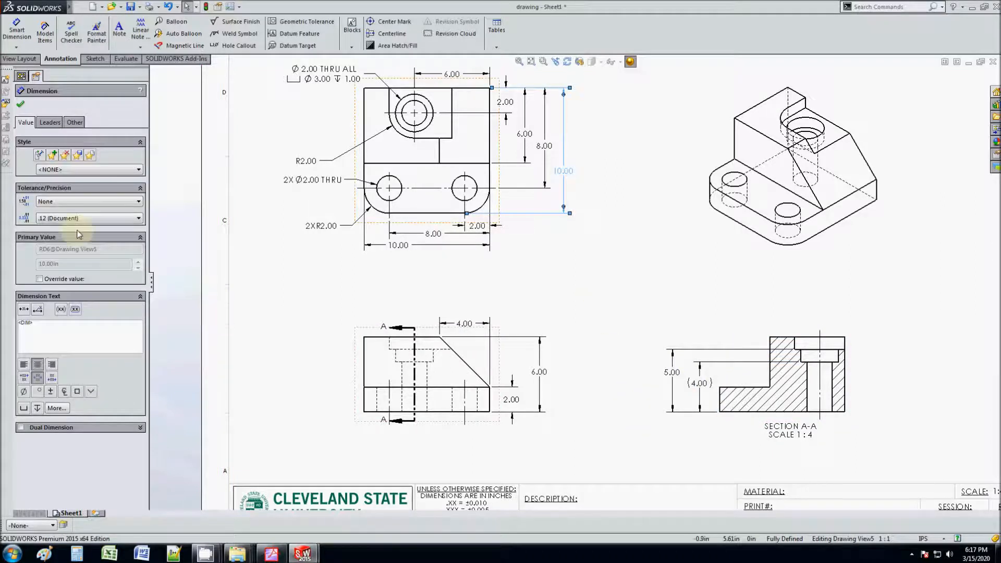
{"action": "left_click", "coordinate": [61, 218]}
{"action": "left_click", "coordinate": [54, 249]}
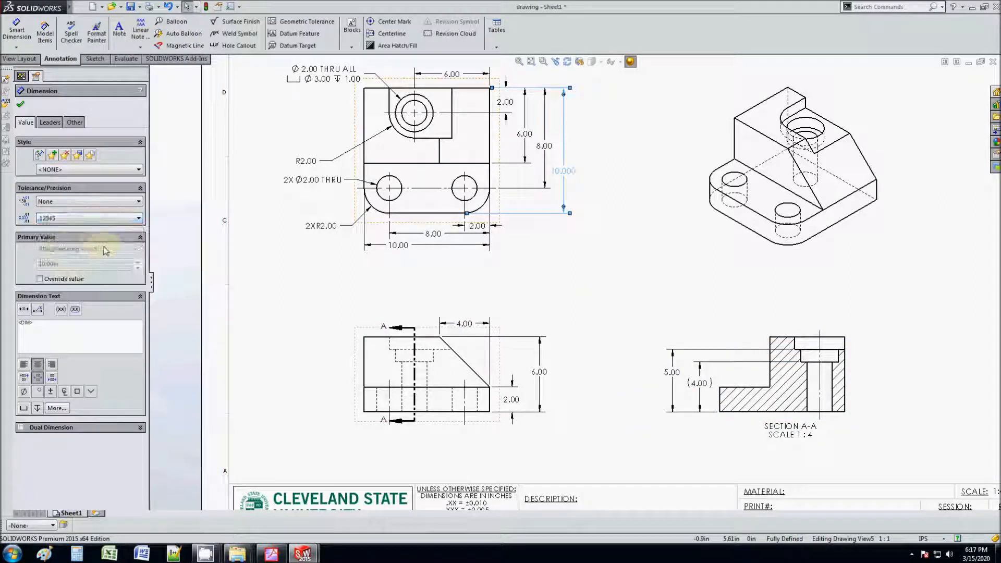
{"action": "left_click", "coordinate": [62, 218]}
Try Bilateral and Symmetric tolerances on the top view's vertical overall dimension and return its tolerance type to None.
{"action": "left_click", "coordinate": [66, 202]}
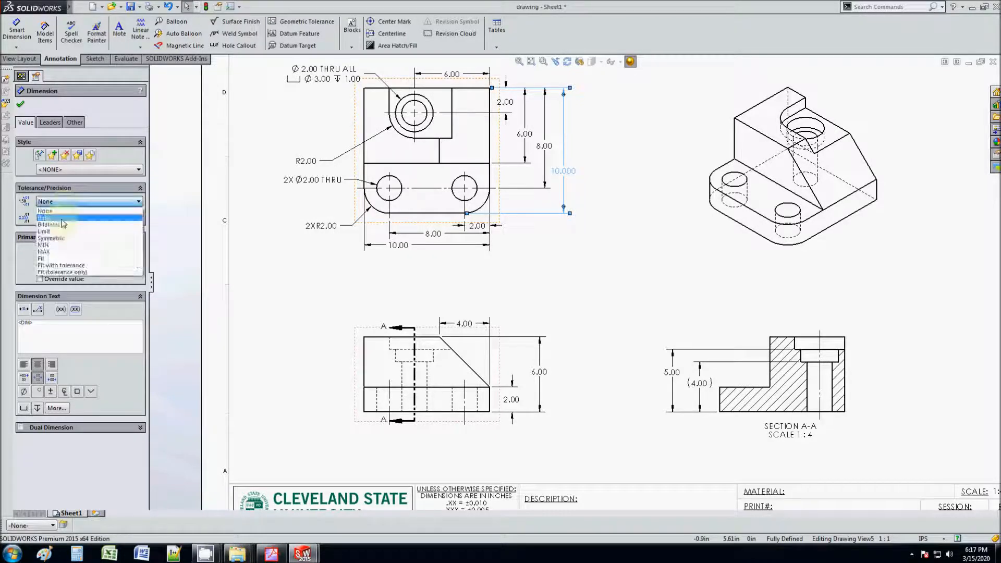
{"action": "left_click", "coordinate": [61, 222]}
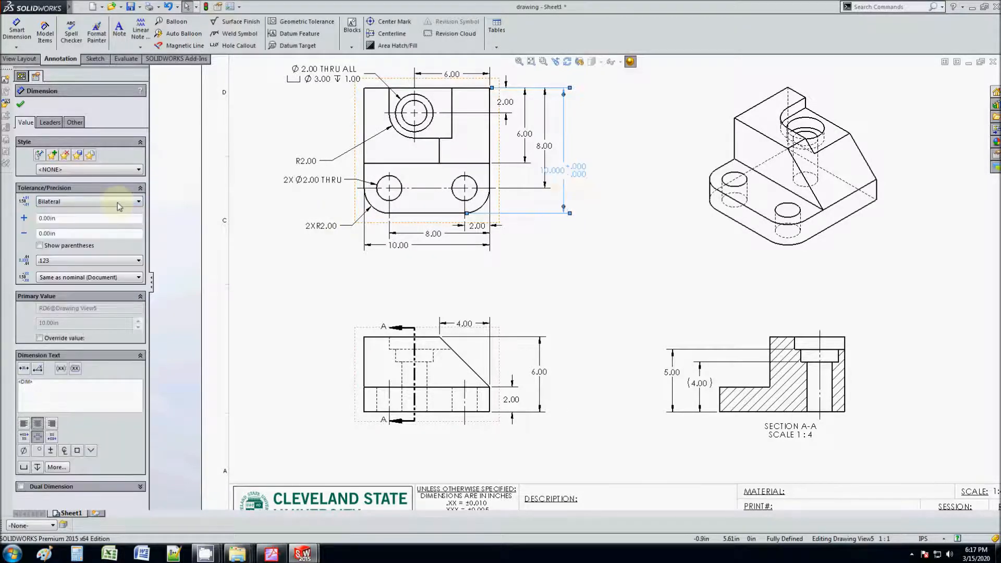
{"action": "left_click", "coordinate": [78, 201]}
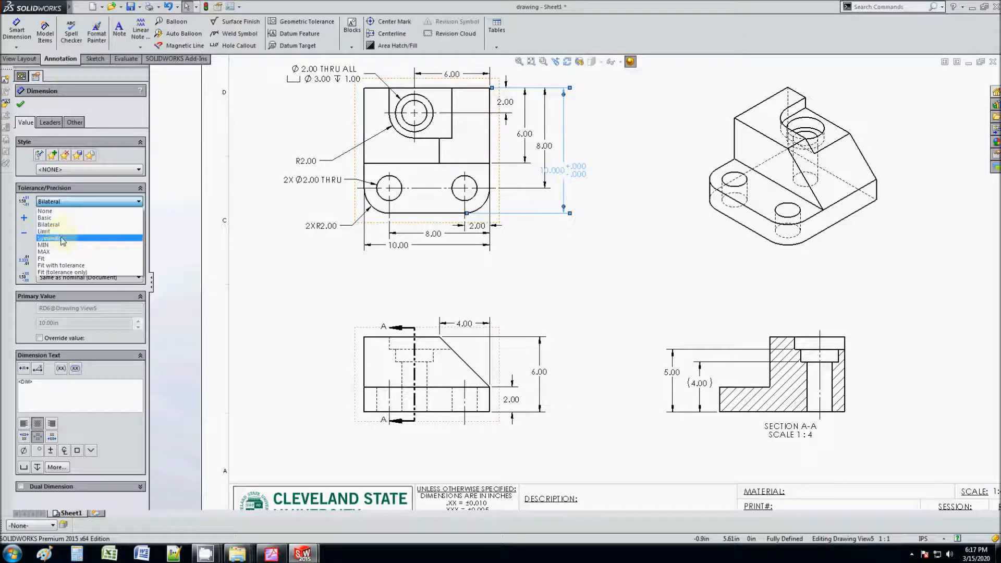
{"action": "left_click", "coordinate": [57, 235]}
{"action": "left_click", "coordinate": [78, 201]}
{"action": "left_click", "coordinate": [60, 209]}
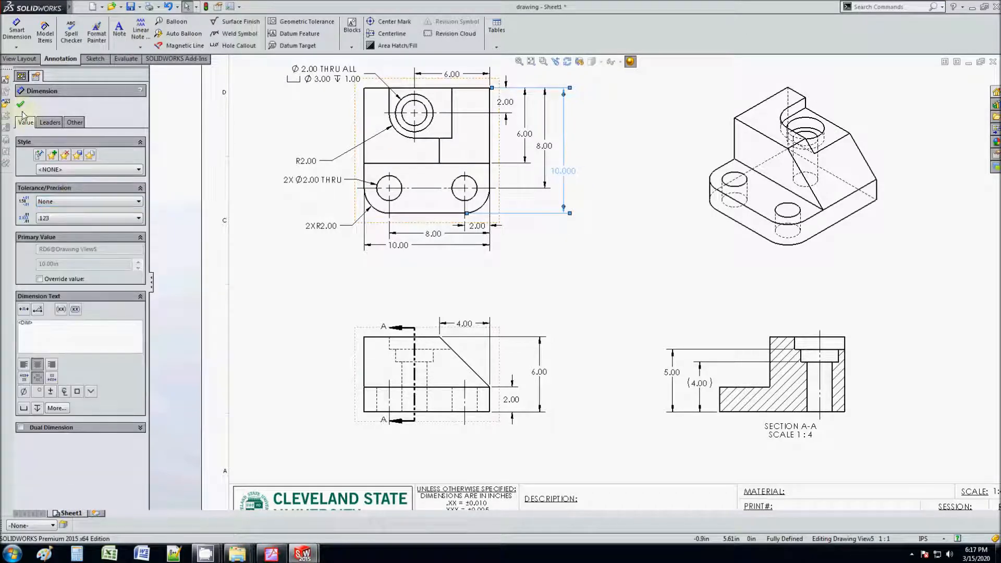
Return the precision of the top view's vertical overall dimension to two decimal places (.12).
{"action": "left_click", "coordinate": [21, 105]}
{"action": "left_click", "coordinate": [564, 171]}
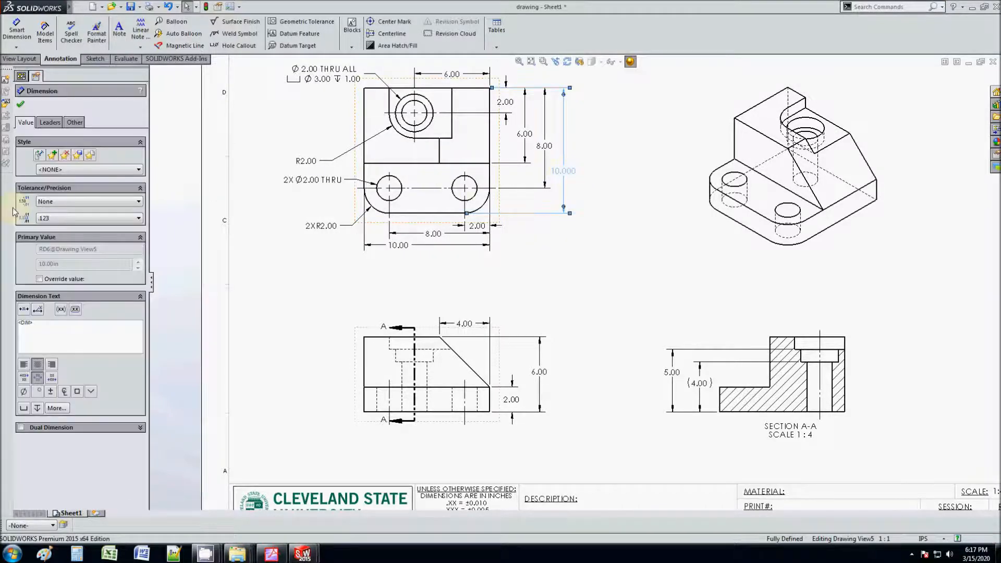
{"action": "left_click", "coordinate": [65, 218]}
{"action": "left_click", "coordinate": [55, 240]}
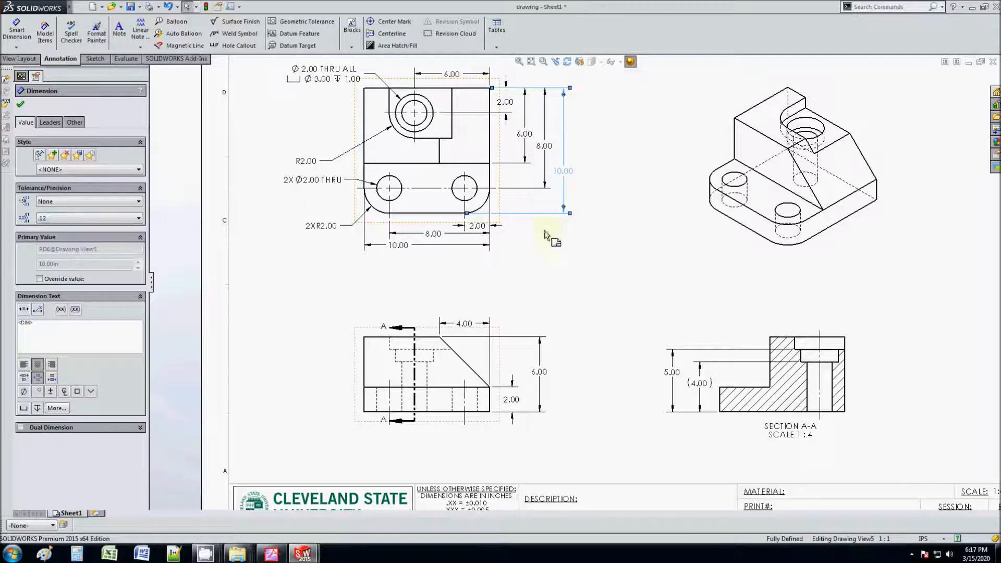
{"action": "left_click", "coordinate": [552, 229]}
Check the overall sizes, base thickness and slope length against the isometric view by selecting those dimensions together.
{"action": "scroll", "coordinate": [577, 209], "scroll_direction": "up", "scroll_amount": 2}
{"action": "scroll", "coordinate": [537, 392], "scroll_direction": "down", "scroll_amount": 1}
{"action": "scroll", "coordinate": [594, 261], "scroll_direction": "up", "scroll_amount": 2}
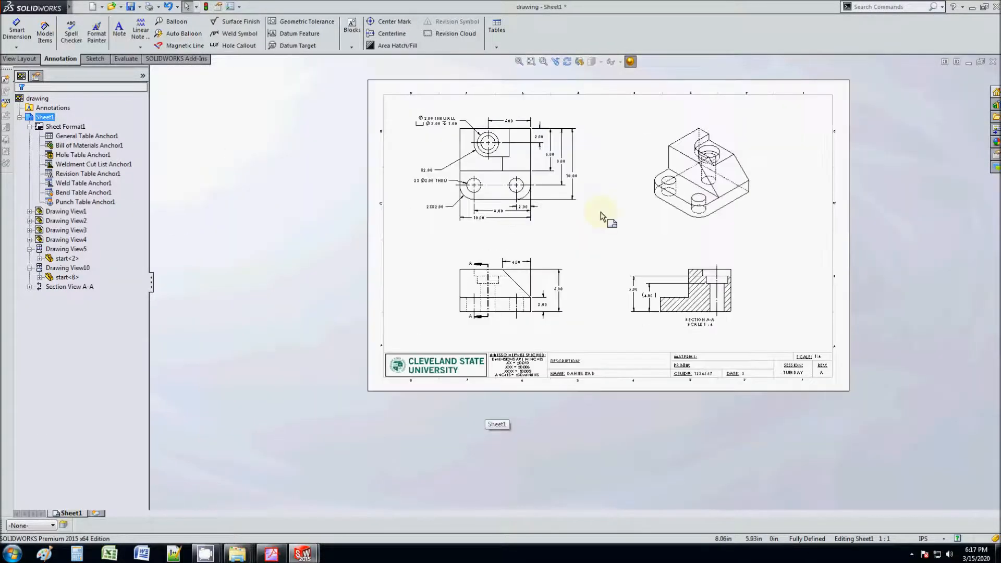
{"action": "scroll", "coordinate": [605, 218], "scroll_direction": "down", "scroll_amount": 1}
{"action": "scroll", "coordinate": [582, 286], "scroll_direction": "down", "scroll_amount": 1}
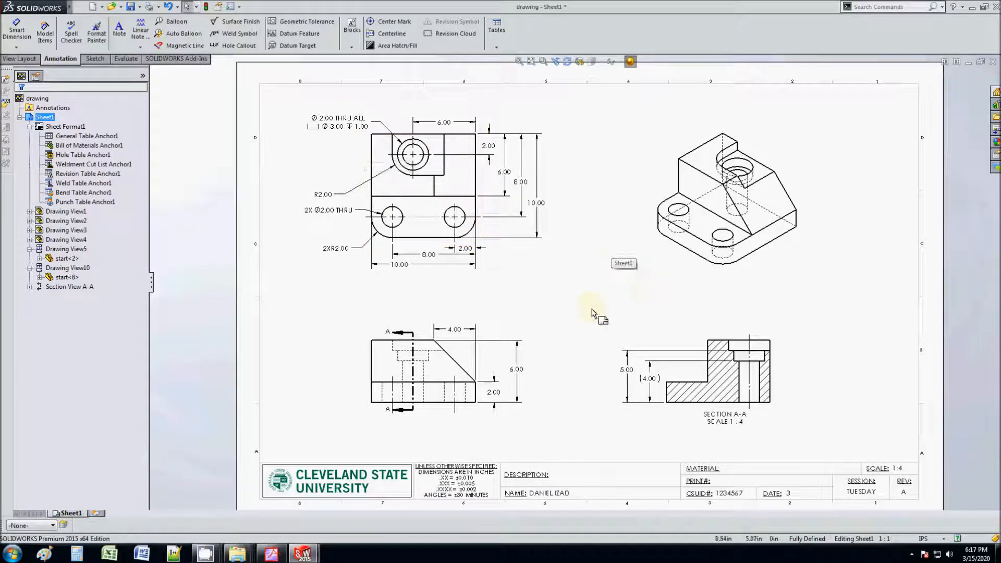
{"action": "scroll", "coordinate": [591, 312], "scroll_direction": "down", "scroll_amount": 1}
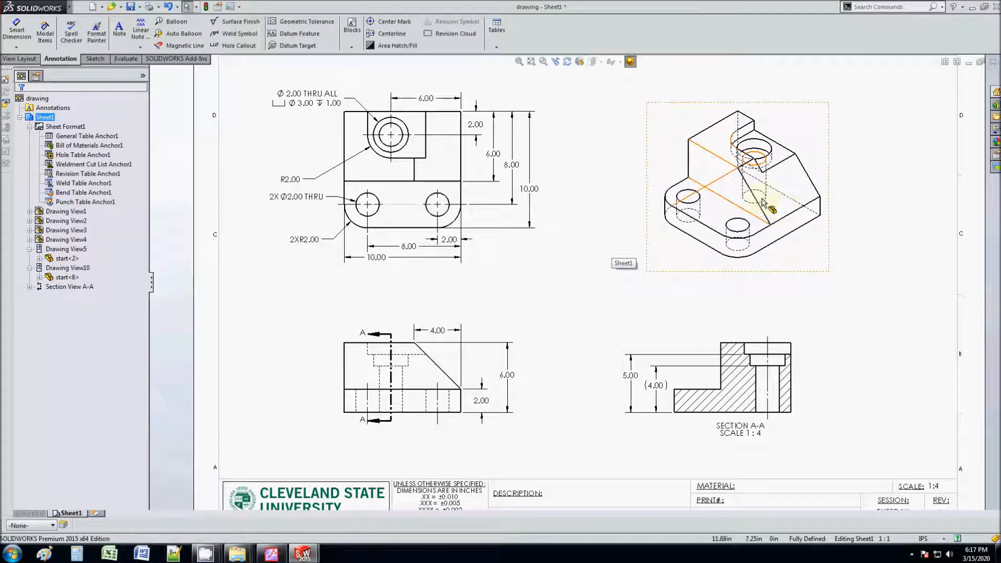
{"action": "left_click", "coordinate": [530, 188]}
{"action": "left_click", "coordinate": [415, 263], "text": "ctrl"}
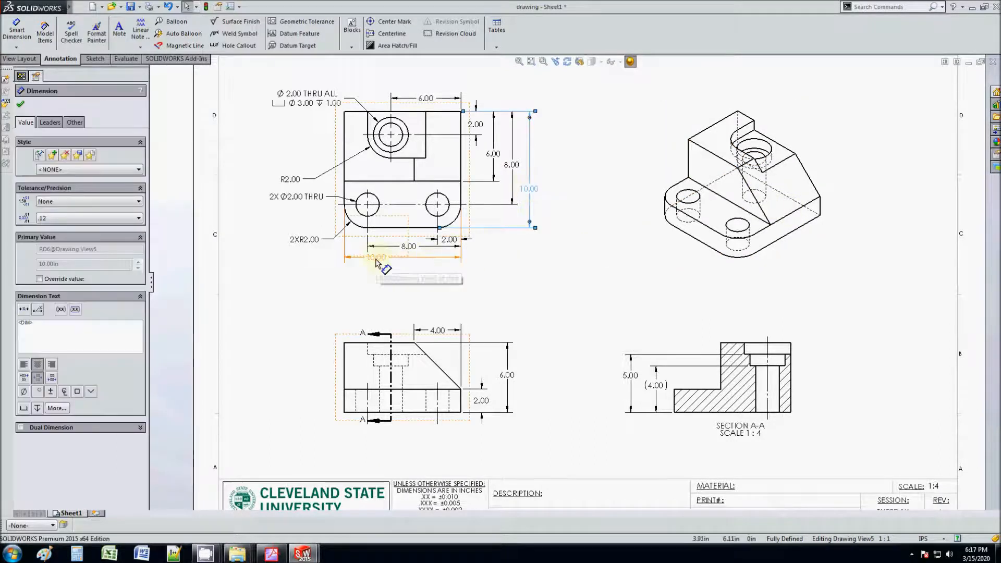
{"action": "left_click", "coordinate": [503, 376], "text": "ctrl"}
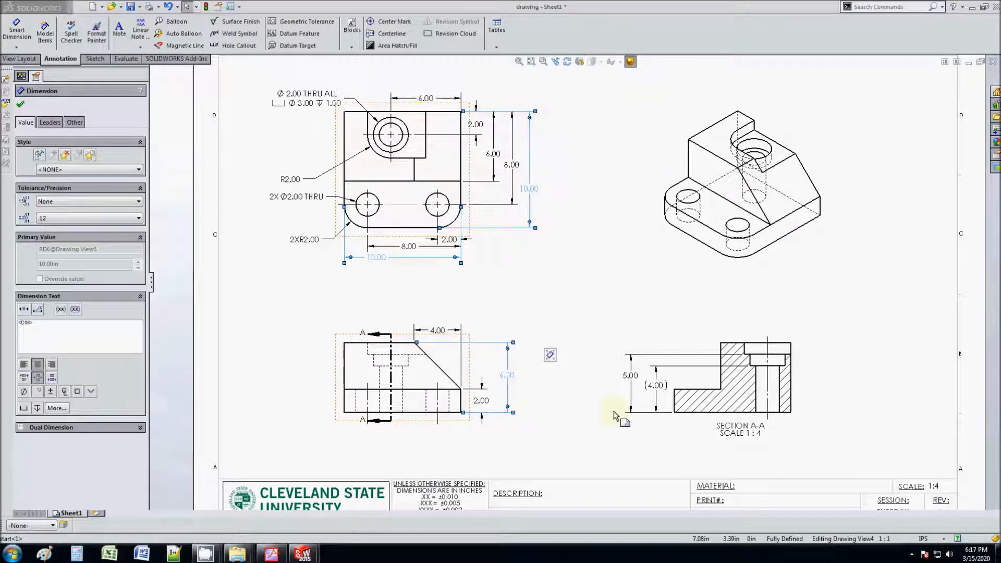
{"action": "left_click", "coordinate": [479, 402], "text": "ctrl"}
{"action": "left_click", "coordinate": [439, 330], "text": "ctrl"}
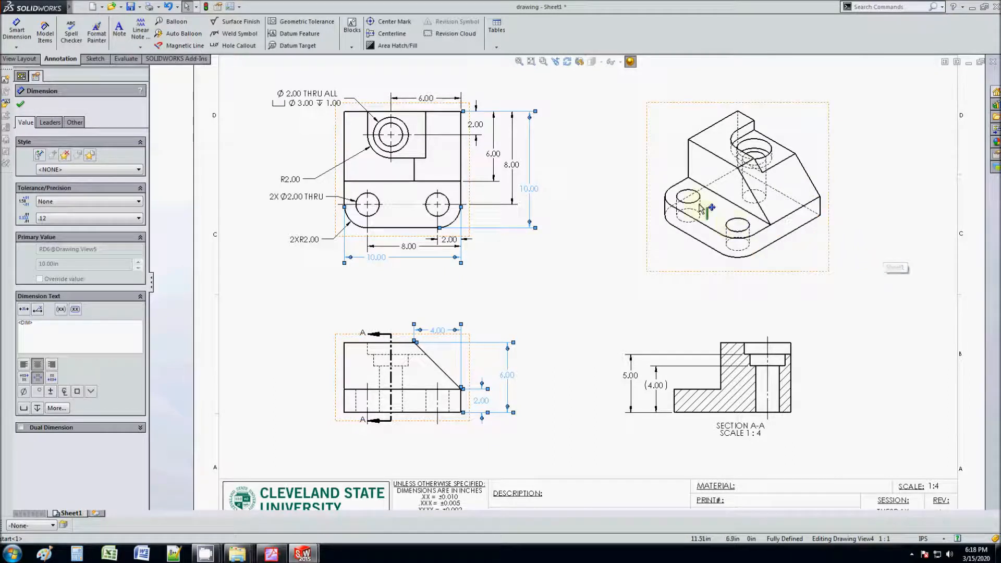
Extend the dimension check to the two base holes by adding their locations, spacing and hole callout to the selection.
{"action": "left_click", "coordinate": [512, 166], "text": "ctrl"}
{"action": "left_click", "coordinate": [448, 239], "text": "ctrl"}
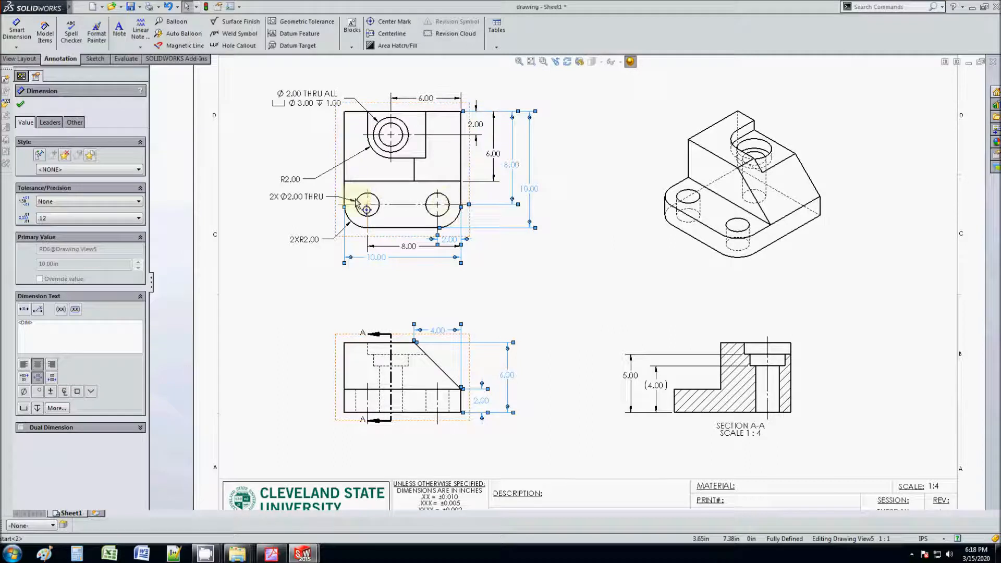
{"action": "left_click", "coordinate": [300, 197], "text": "ctrl"}
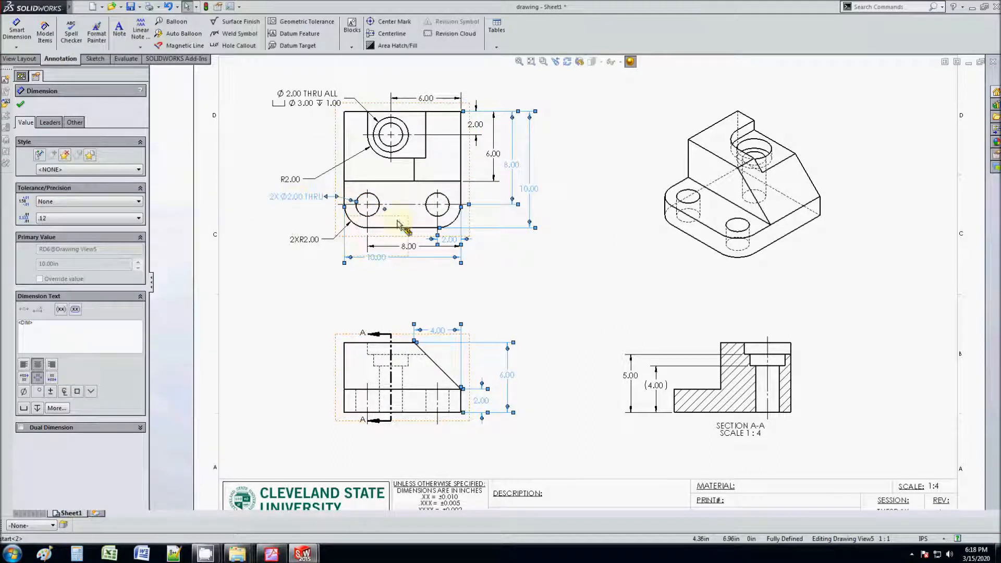
{"action": "left_click", "coordinate": [411, 245], "text": "ctrl"}
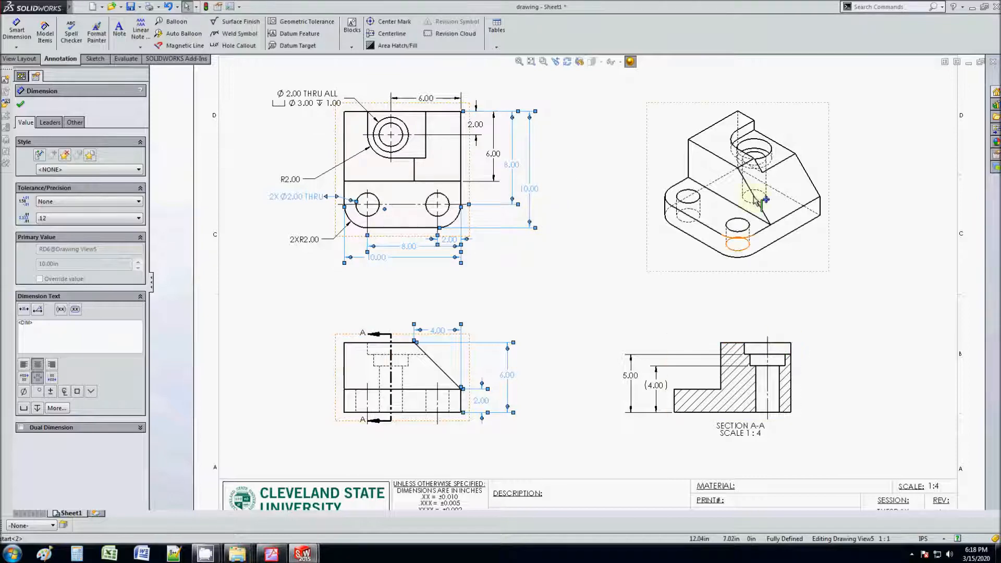
Check the counterbored hole, recess, corner radii and step dimensions by adding them to the selection, and clear the selection.
{"action": "left_click", "coordinate": [437, 102], "text": "ctrl"}
{"action": "left_click", "coordinate": [475, 125], "text": "ctrl"}
{"action": "left_click", "coordinate": [293, 179], "text": "ctrl"}
{"action": "left_click", "coordinate": [676, 365], "text": "ctrl"}
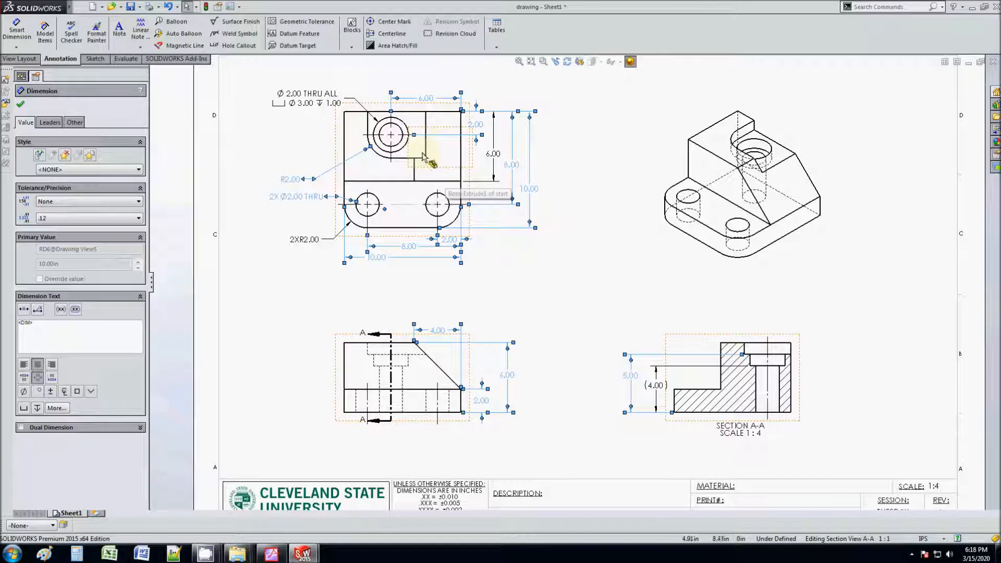
{"action": "left_click", "coordinate": [306, 243], "text": "ctrl"}
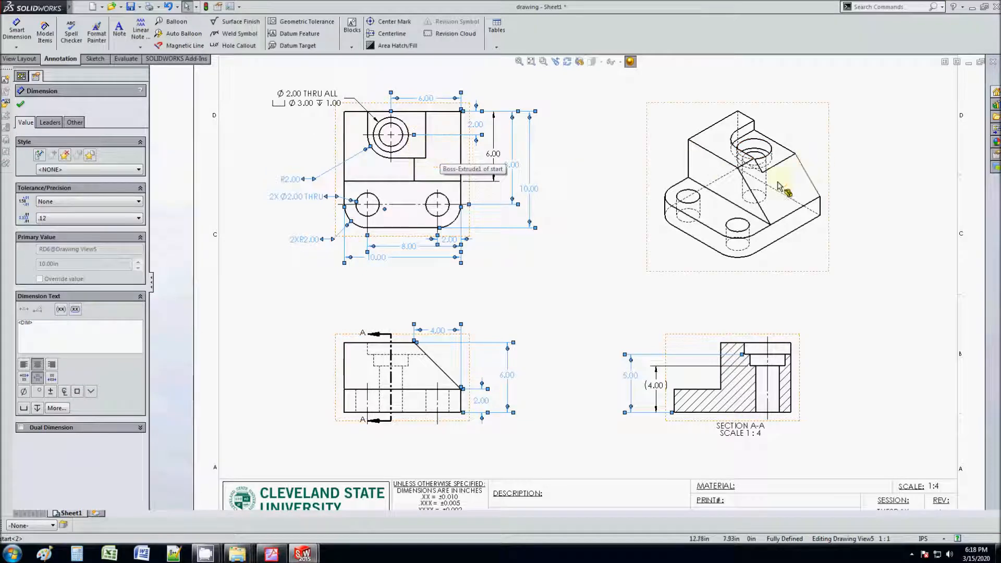
{"action": "left_click", "coordinate": [493, 154], "text": "ctrl"}
{"action": "left_click", "coordinate": [308, 103], "text": "ctrl"}
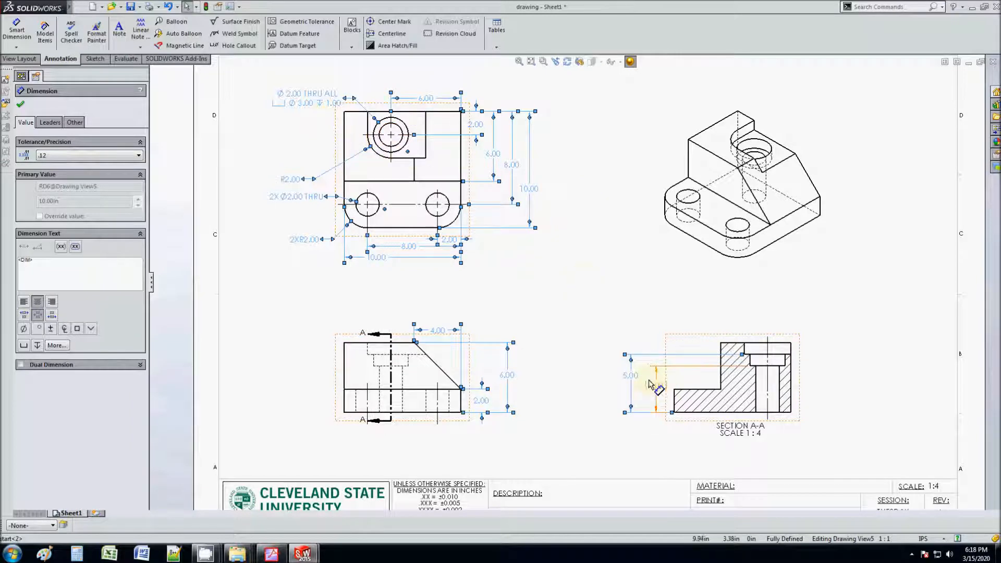
{"action": "left_click", "coordinate": [555, 303]}
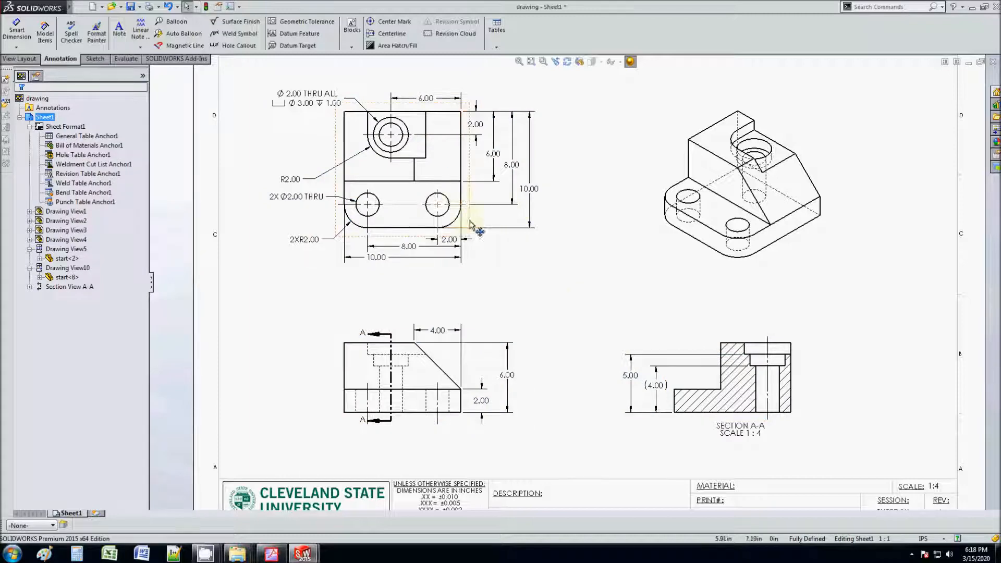
Space the top view's lower horizontal dimensions farther below it, and reposition the corner radius and recess radius callouts.
{"action": "mouse_move", "coordinate": [374, 256]}
{"action": "left_mouse_down"}
{"action": "mouse_move", "coordinate": [372, 268]}
{"action": "mouse_move", "coordinate": [407, 252]}
{"action": "left_mouse_up"}
{"action": "scroll", "coordinate": [395, 255], "scroll_direction": "down", "scroll_amount": 5}
{"action": "left_click_drag", "start_coordinate": [273, 245], "coordinate": [264, 253]}
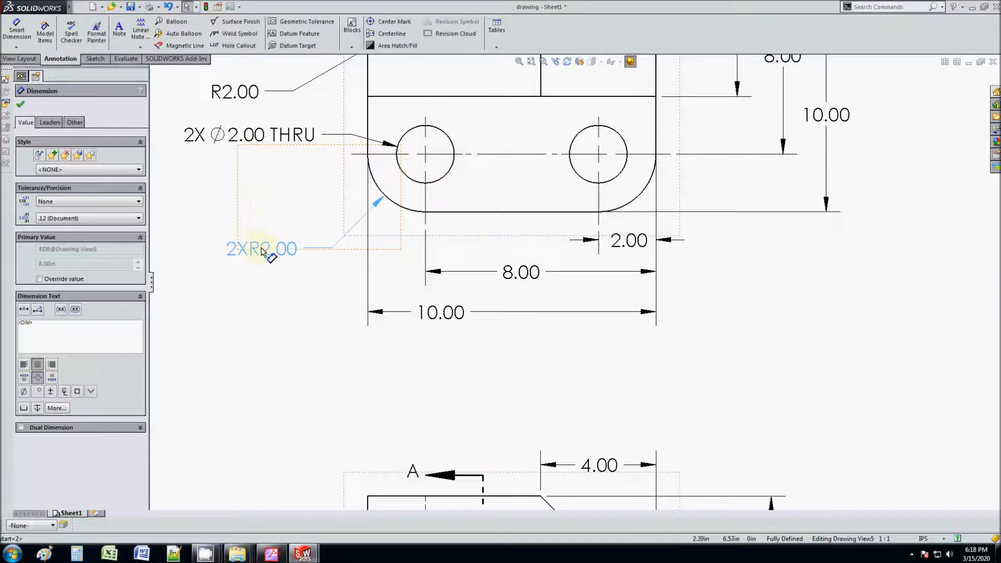
{"action": "left_click", "coordinate": [272, 327]}
{"action": "scroll", "coordinate": [272, 322], "scroll_direction": "up", "scroll_amount": 4}
{"action": "scroll", "coordinate": [472, 236], "scroll_direction": "down", "scroll_amount": 2}
{"action": "left_click_drag", "start_coordinate": [412, 195], "coordinate": [435, 174]}
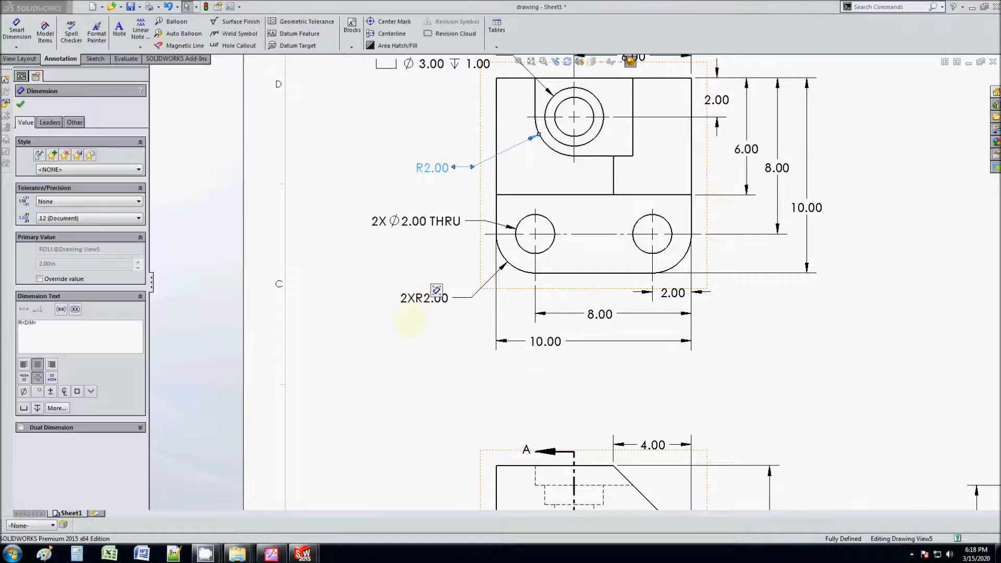
{"action": "left_click", "coordinate": [411, 320]}
Move the top view's vertical 6.00 dimension text slightly up and shift the vertical 10.00 dimension farther right.
{"action": "scroll", "coordinate": [412, 319], "scroll_direction": "up", "scroll_amount": 5}
{"action": "scroll", "coordinate": [664, 251], "scroll_direction": "down", "scroll_amount": 4}
{"action": "left_click_drag", "start_coordinate": [577, 220], "coordinate": [577, 213]}
{"action": "left_click_drag", "start_coordinate": [629, 274], "coordinate": [636, 273]}
{"action": "left_click", "coordinate": [611, 401]}
Review the arranged dimensions across the whole sheet and save the drawing.
{"action": "scroll", "coordinate": [612, 407], "scroll_direction": "up", "scroll_amount": 3}
{"action": "scroll", "coordinate": [648, 384], "scroll_direction": "down", "scroll_amount": 5}
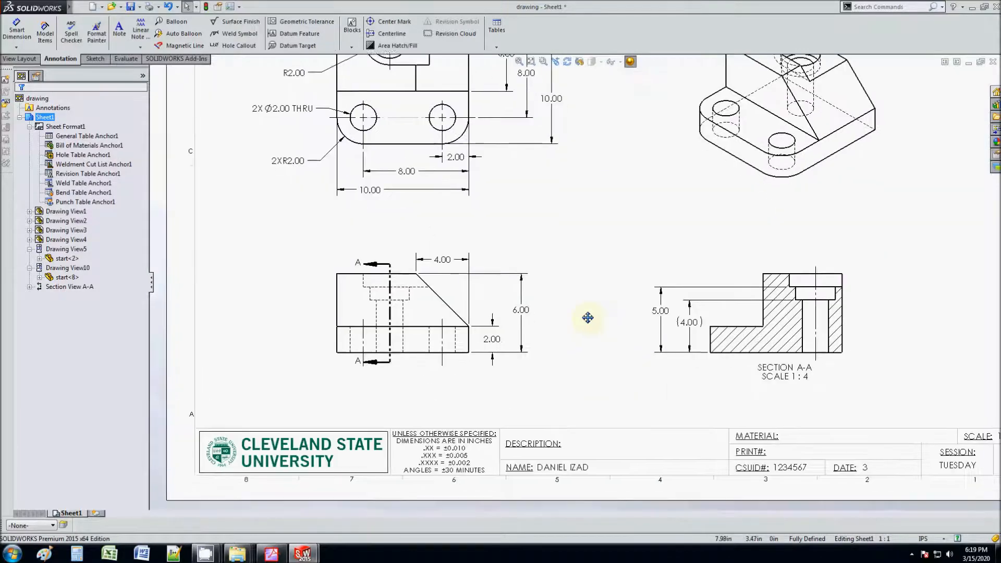
{"action": "middle_click_drag", "start_coordinate": [620, 378], "coordinate": [597, 432]}
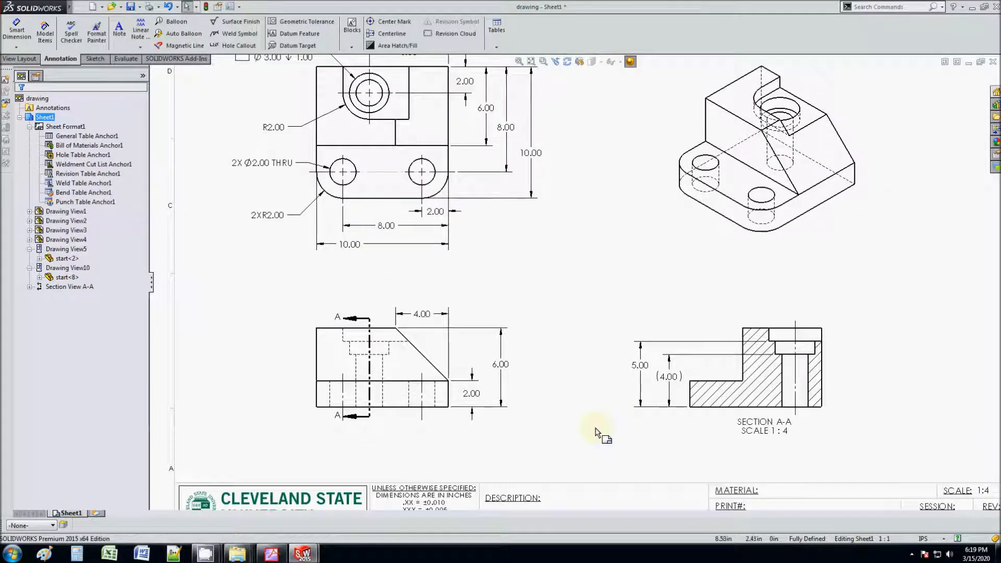
{"action": "mouse_move", "coordinate": [609, 275]}
{"action": "middle_mouse_down"}
{"action": "mouse_move", "coordinate": [611, 289]}
{"action": "mouse_move", "coordinate": [580, 277]}
{"action": "middle_mouse_up"}
{"action": "scroll", "coordinate": [599, 286], "scroll_direction": "up", "scroll_amount": 2}
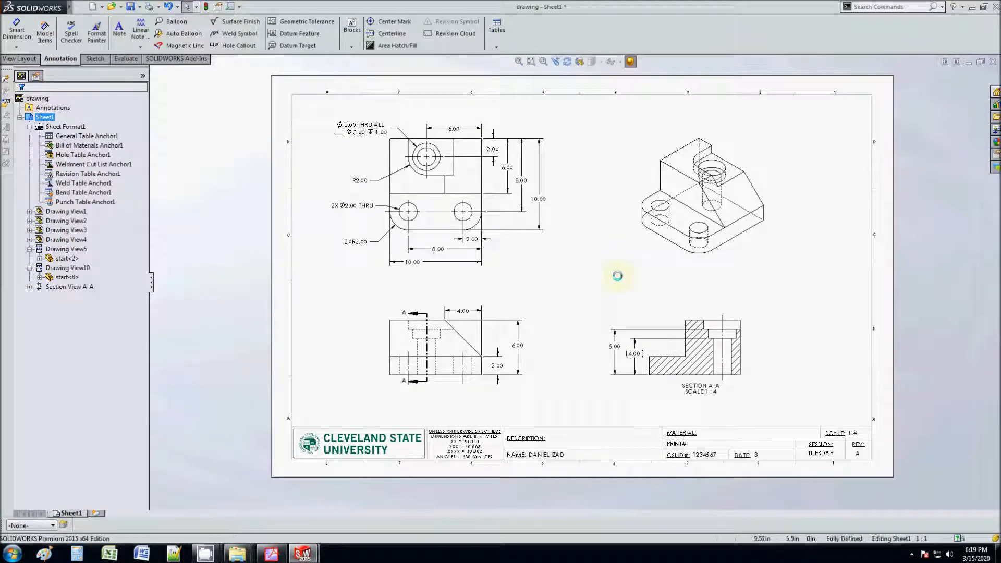
{"action": "scroll", "coordinate": [614, 305], "scroll_direction": "down", "scroll_amount": 1}
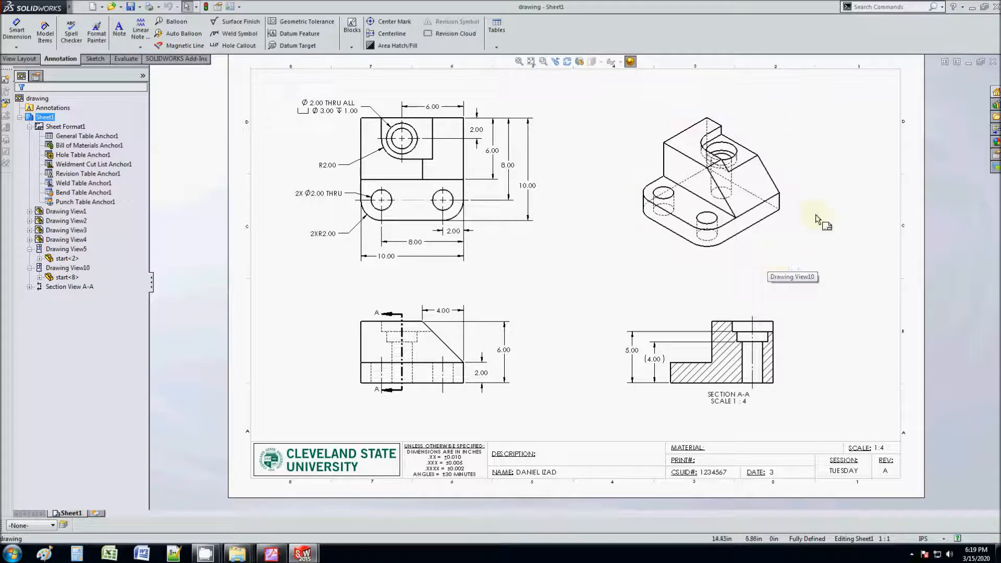
Move the isometric view slightly lower on the sheet, keeping it above section view A-A.
{"action": "left_click_drag", "start_coordinate": [792, 206], "coordinate": [795, 239]}
{"action": "left_click", "coordinate": [855, 306]}
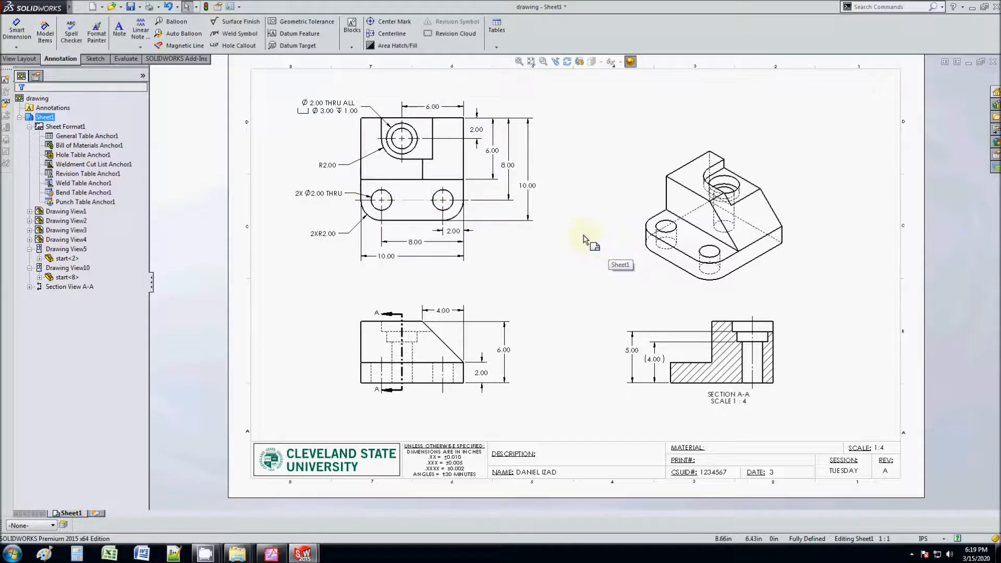
Start a note above the isometric view with the underlined heading "NOTE(S):".
{"action": "scroll", "coordinate": [594, 225], "scroll_direction": "down", "scroll_amount": 1}
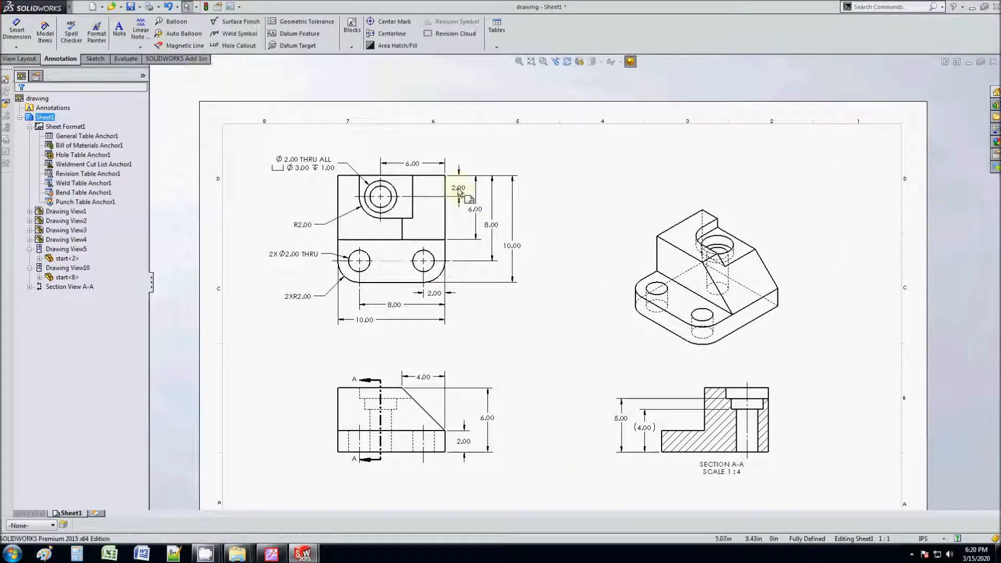
{"action": "left_click", "coordinate": [119, 28]}
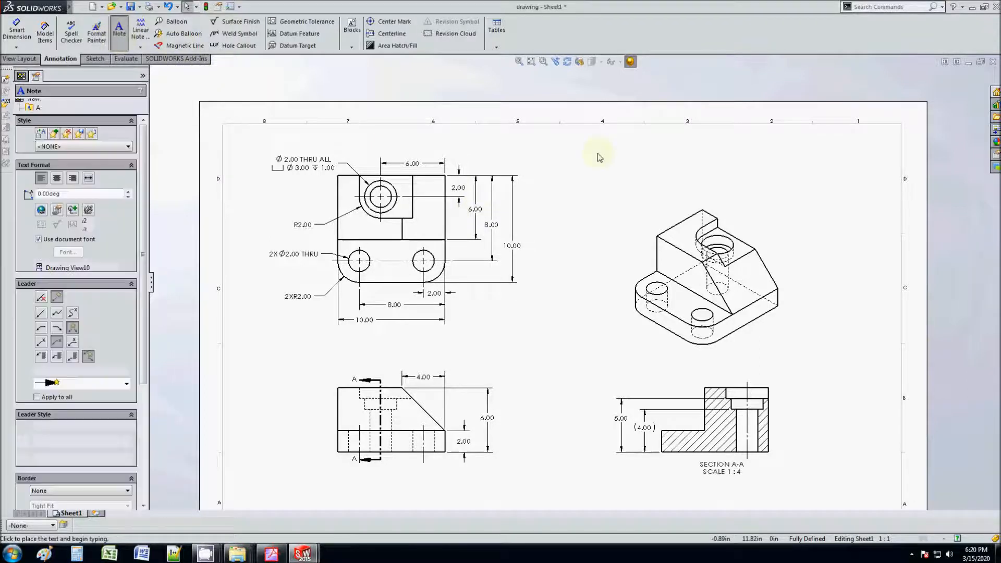
{"action": "left_click", "coordinate": [566, 136]}
{"action": "left_click", "coordinate": [606, 157]}
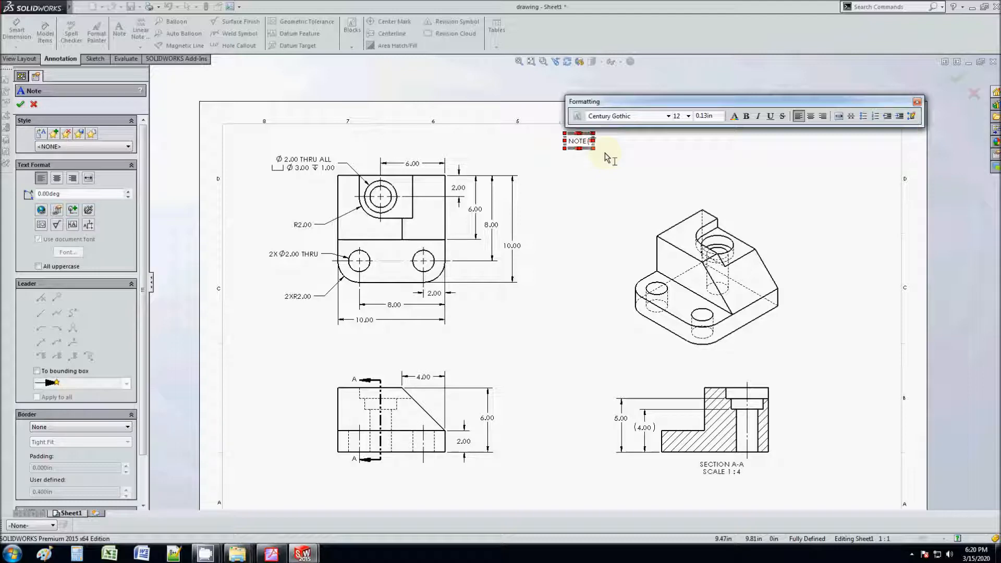
{"action": "type", "text": "NOTE(S):"}
{"action": "key", "text": "Return"}
{"action": "left_click_drag", "start_coordinate": [597, 141], "coordinate": [567, 141]}
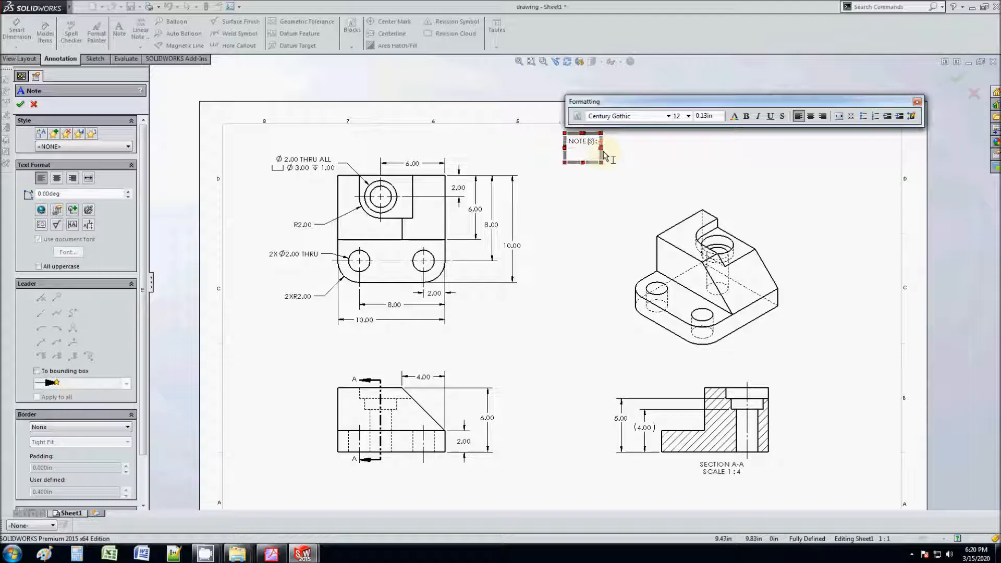
{"action": "left_click", "coordinate": [770, 116]}
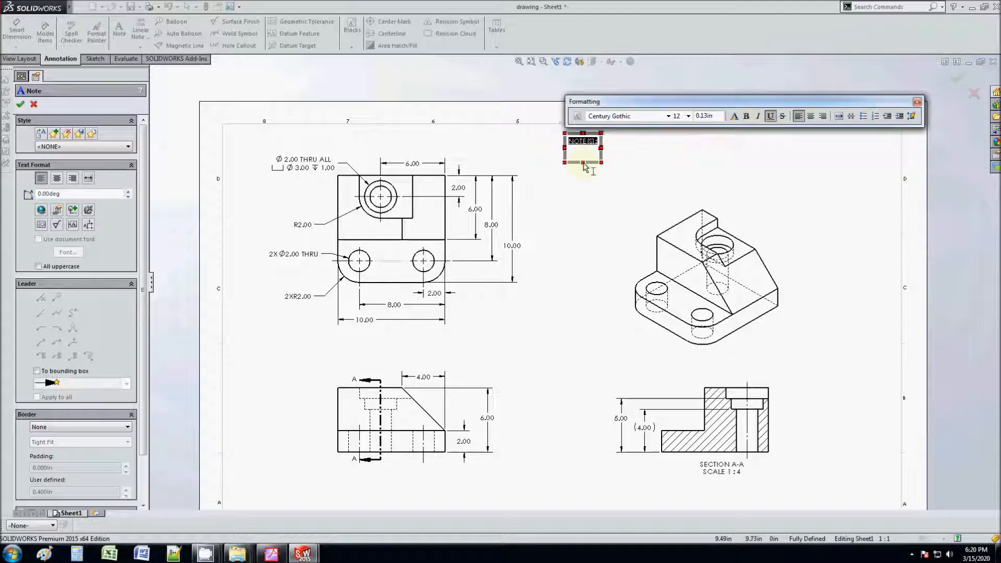
Begin a numbered list under the heading with the first item "BREAK SHARP CORNERS 1/64"MAX".
{"action": "left_click", "coordinate": [875, 116]}
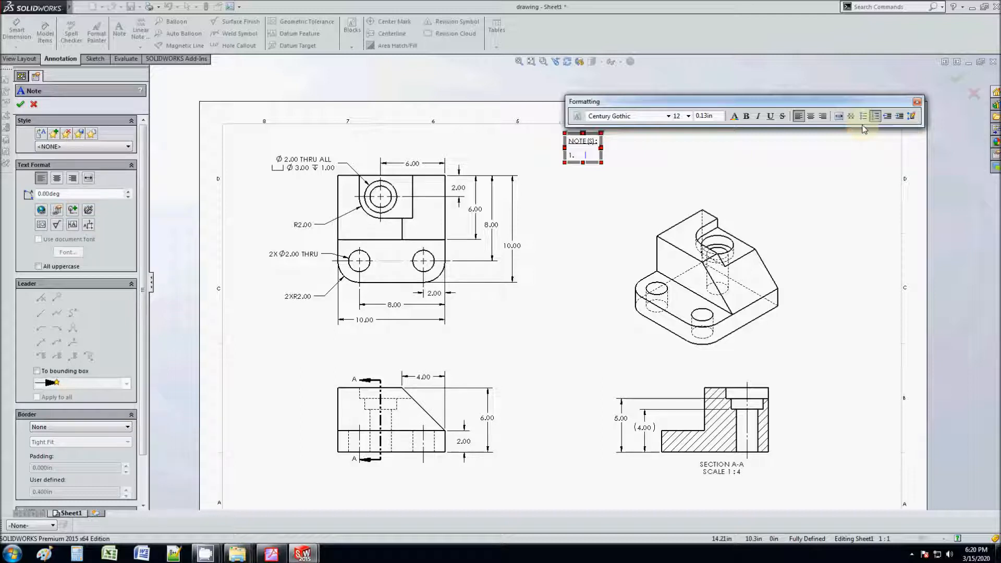
{"action": "type", "text": "BREAK"}
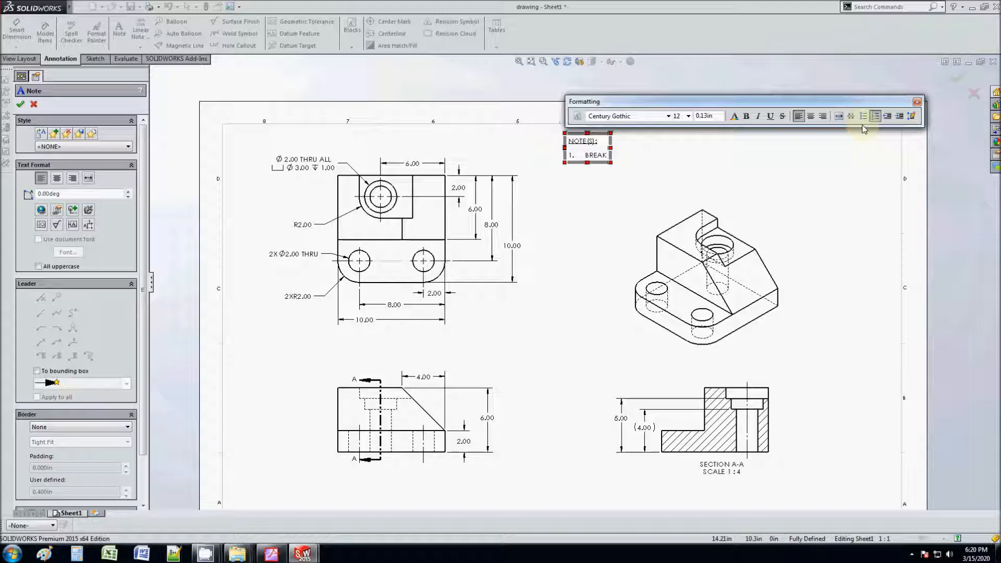
{"action": "type", "text": " SHARP"}
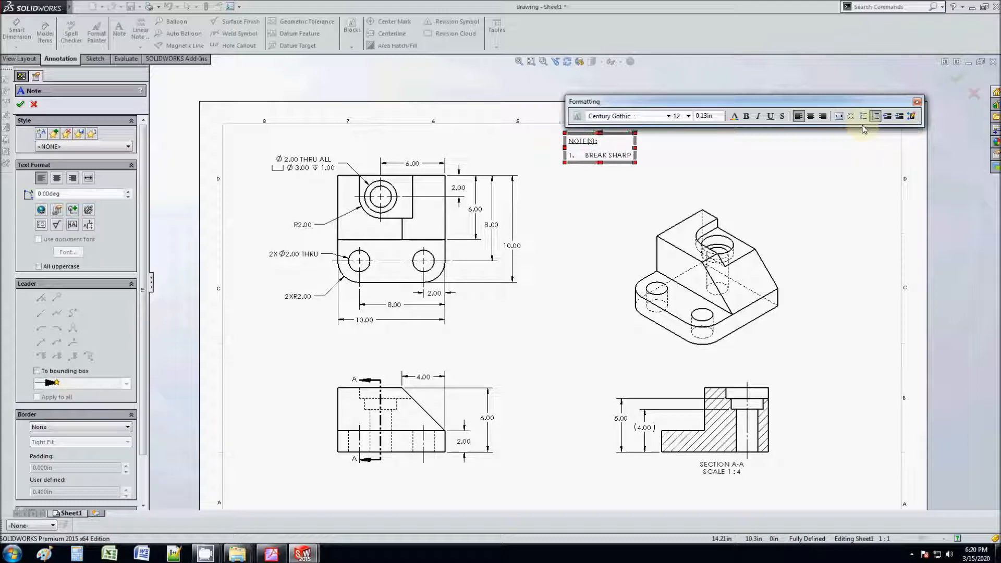
{"action": "type", "text": " CORNERS"}
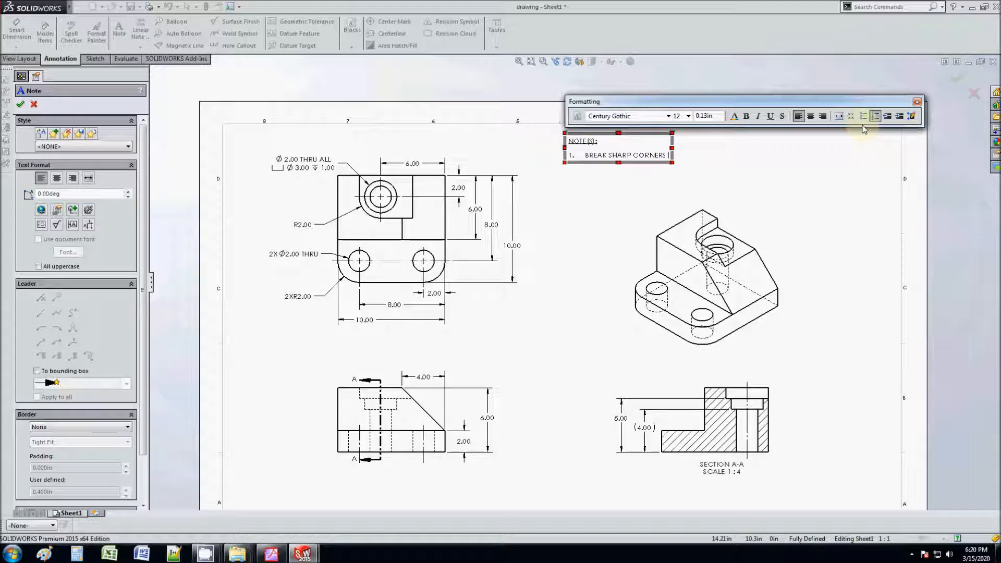
{"action": "type", "text": " 1/64\"MAX"}
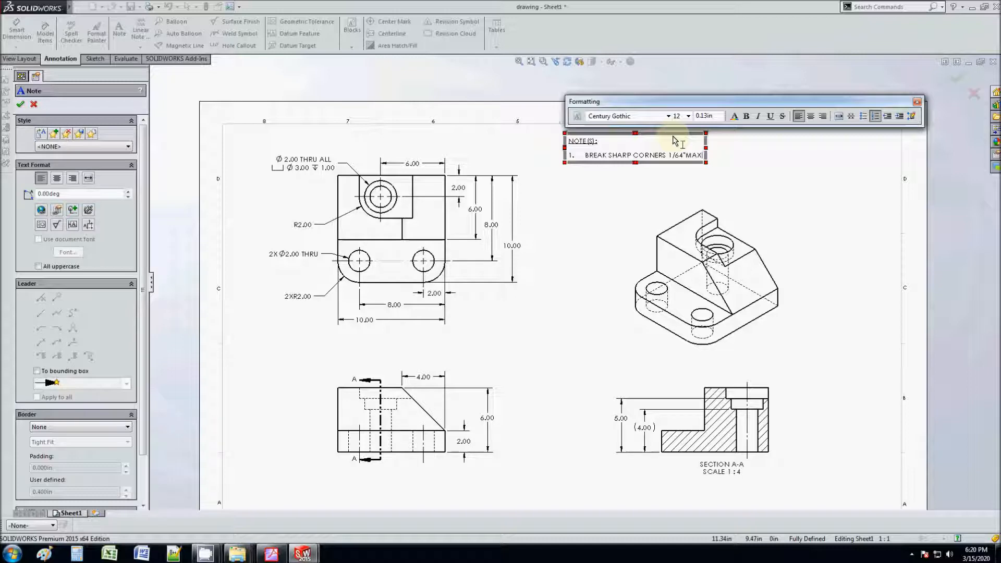
Add the second list item "0.008" MAX RADDI ALLOWED ON CYLINDRICAL CORNERS".
{"action": "key", "text": "Return"}
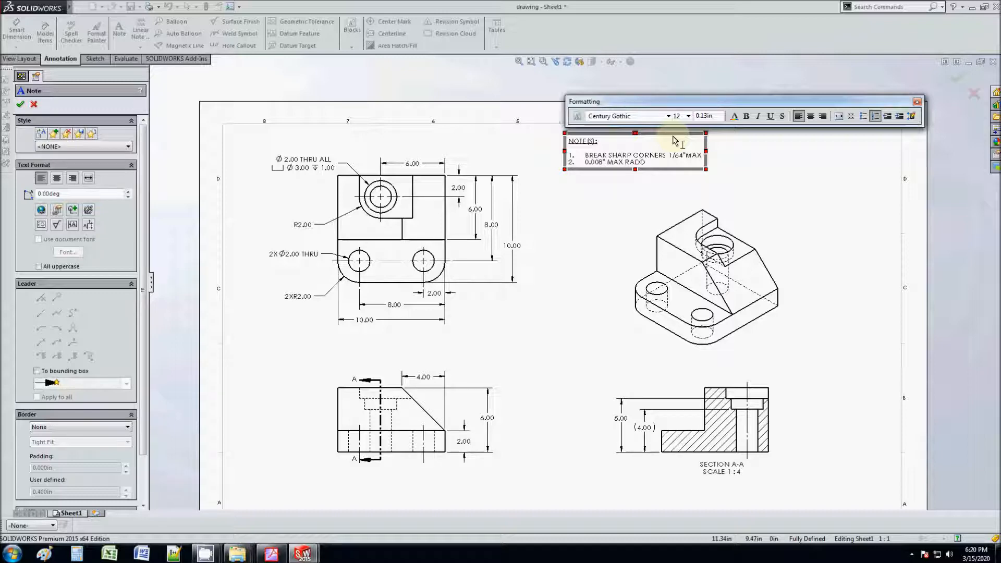
{"action": "type", "text": "YL"}
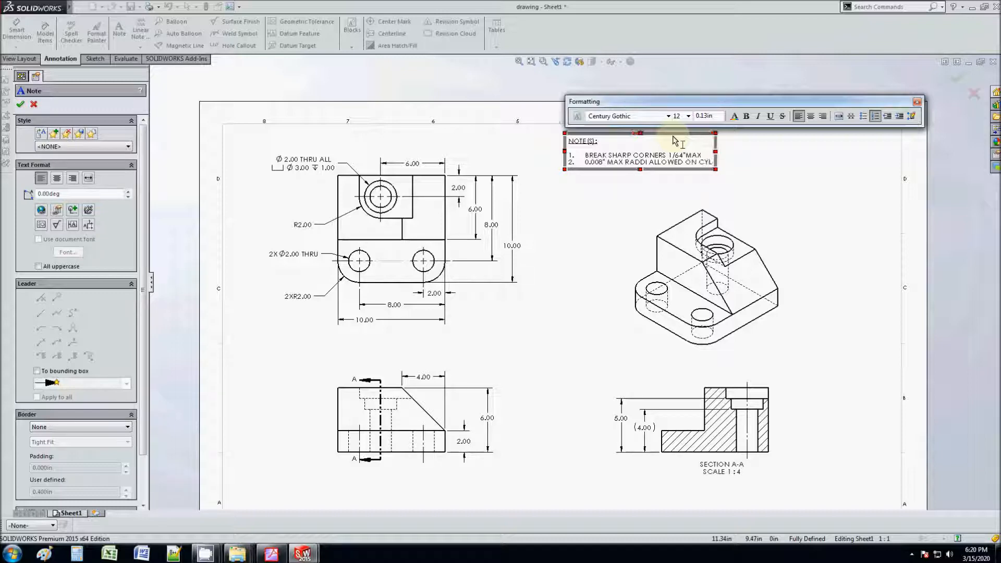
{"action": "type", "text": "INDRICAL CORNERS"}
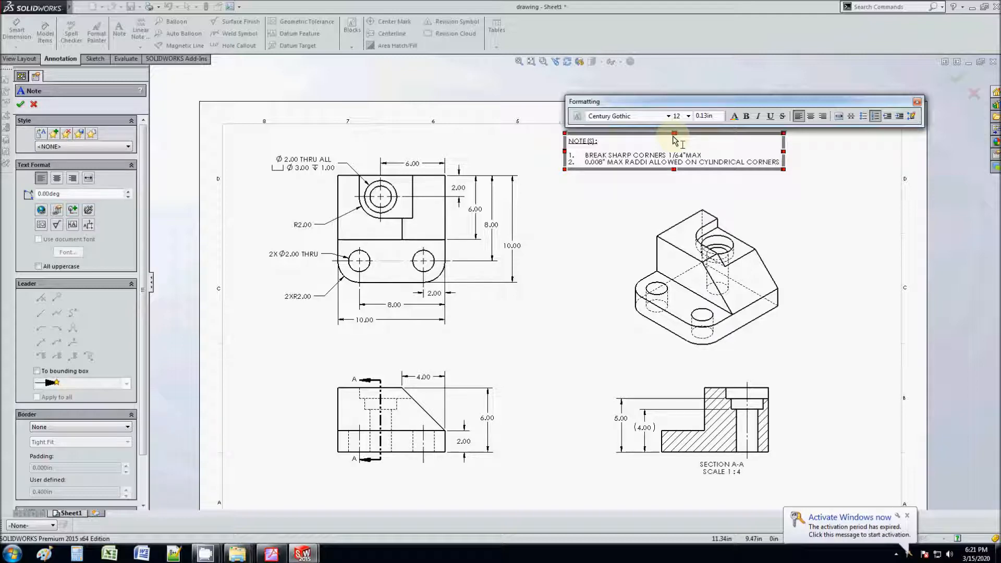
Add the third list item "MARK P/N ON PART(OPTIONAL)".
{"action": "key", "text": "Return"}
{"action": "type", "text": "MARK P/N ON PART"}
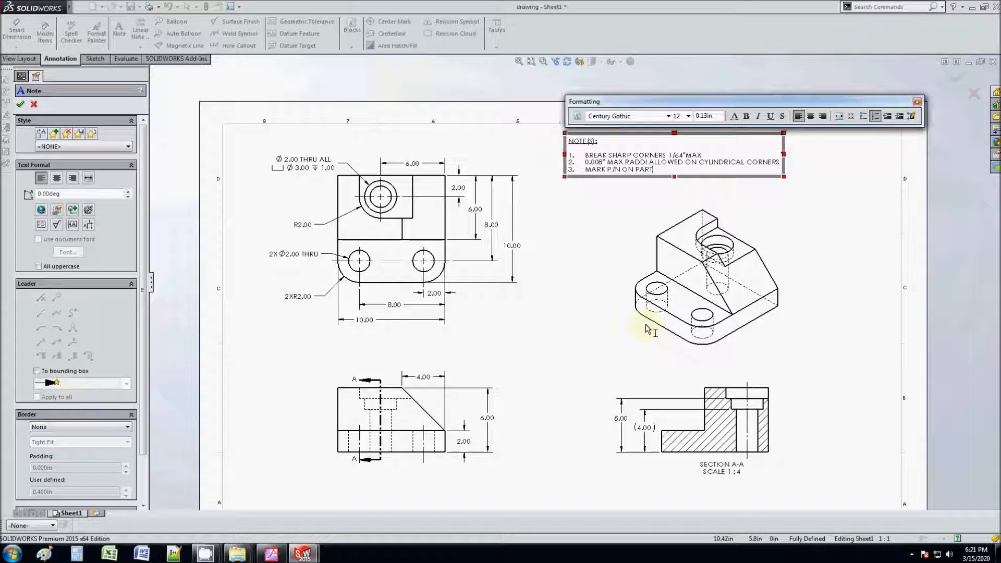
{"action": "type", "text": "PTIONAL)"}
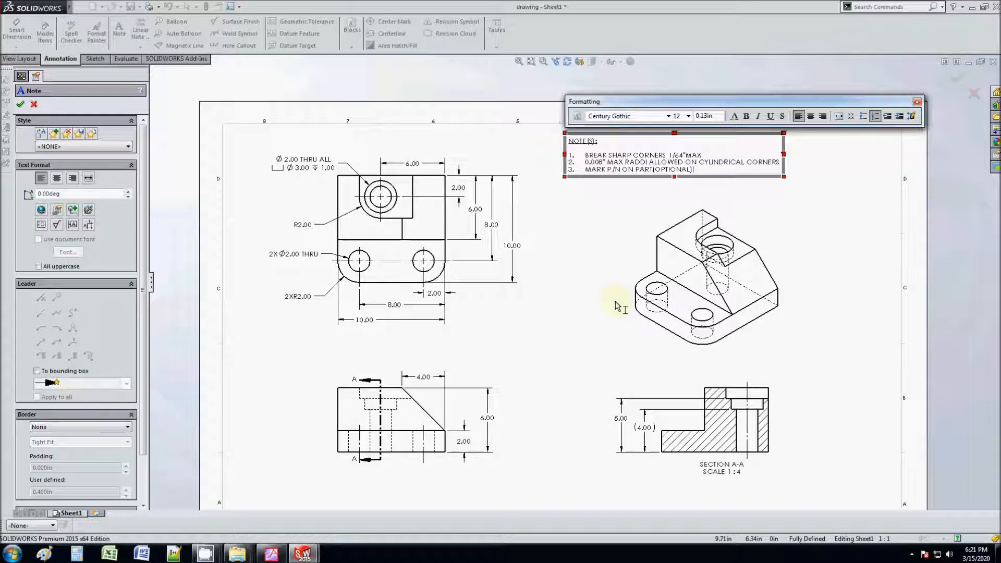
Finish the note and move it slightly toward the sheet's right edge so it sits centred above the isometric view.
{"action": "left_click", "coordinate": [599, 232]}
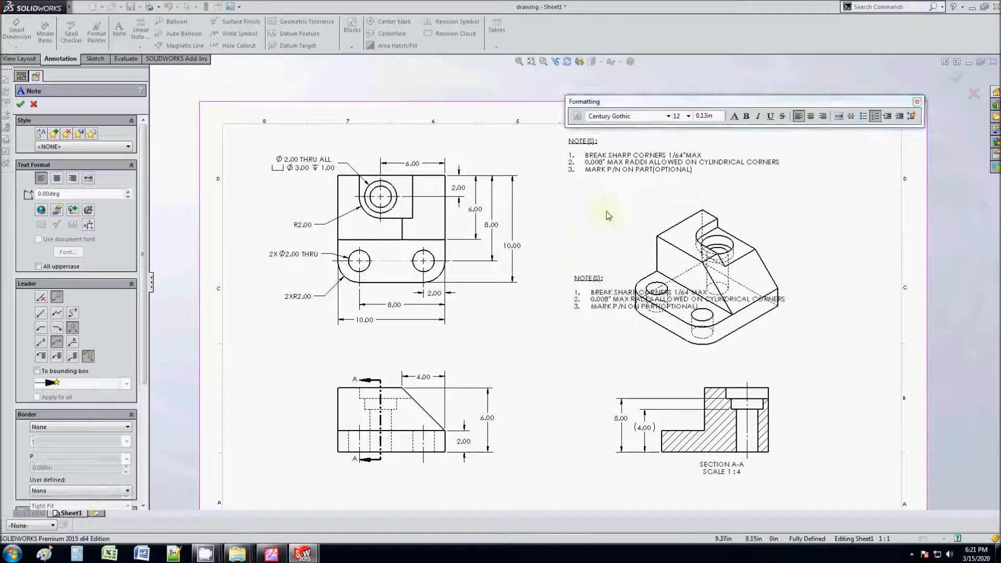
{"action": "left_click_drag", "start_coordinate": [630, 163], "coordinate": [667, 165]}
{"action": "left_click", "coordinate": [574, 276]}
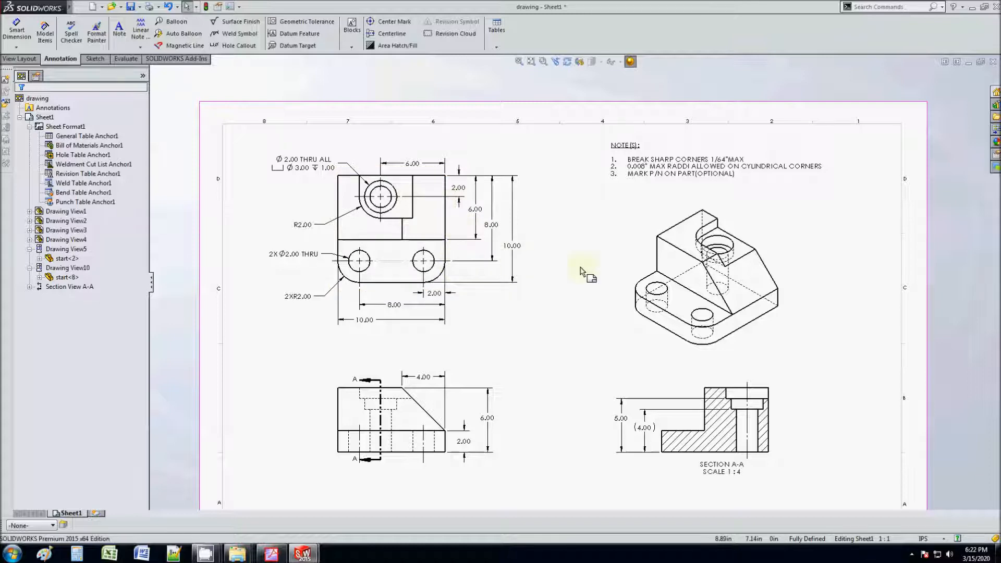
Sketch a vertical centerline through the middle of the front view, extending above and below the part.
{"action": "scroll", "coordinate": [578, 327], "scroll_direction": "up", "scroll_amount": 3}
{"action": "scroll", "coordinate": [587, 329], "scroll_direction": "down", "scroll_amount": 4}
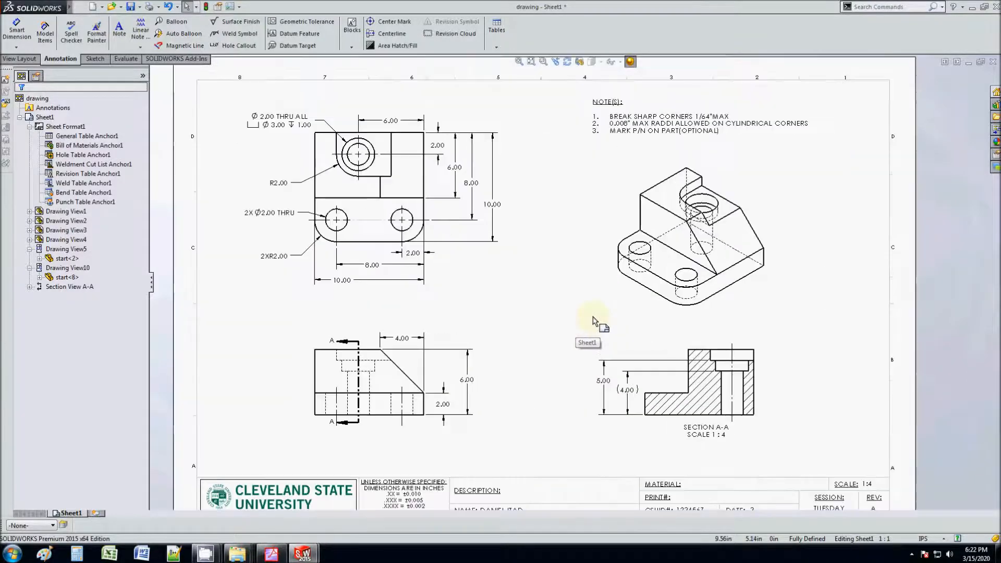
{"action": "scroll", "coordinate": [590, 322], "scroll_direction": "up", "scroll_amount": 2}
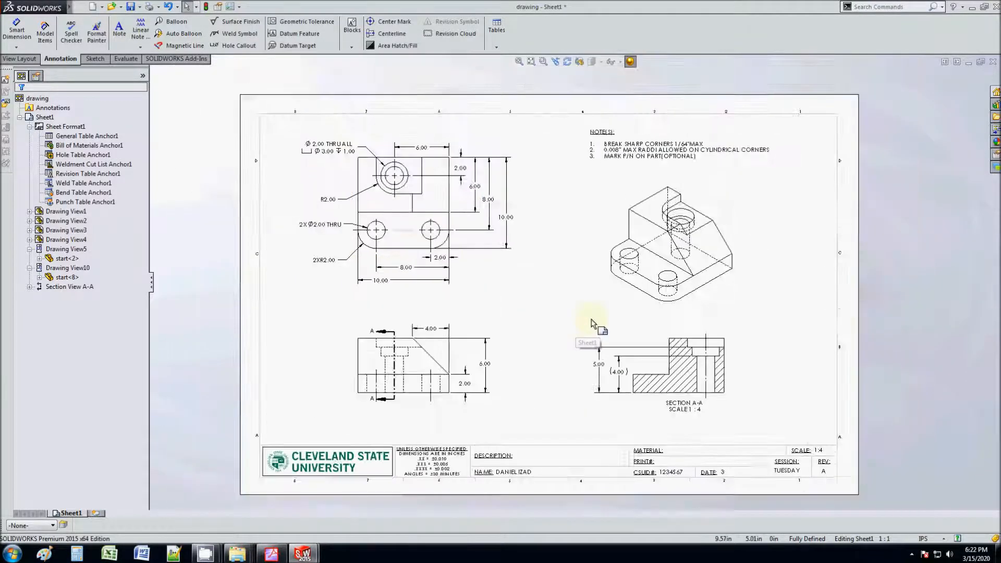
{"action": "scroll", "coordinate": [590, 322], "scroll_direction": "down", "scroll_amount": 1}
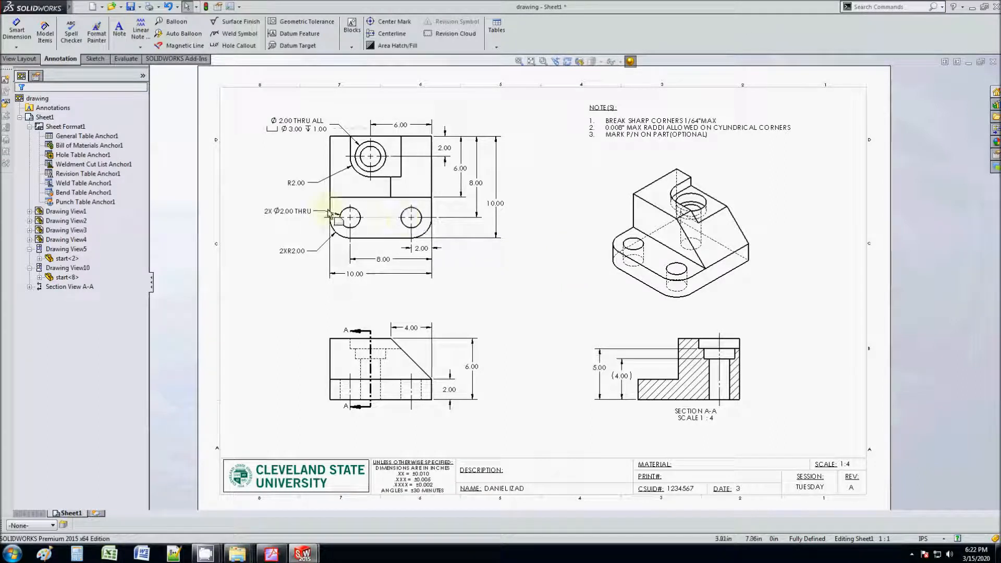
{"action": "left_click", "coordinate": [95, 58]}
{"action": "left_click", "coordinate": [50, 22]}
{"action": "left_click", "coordinate": [61, 46]}
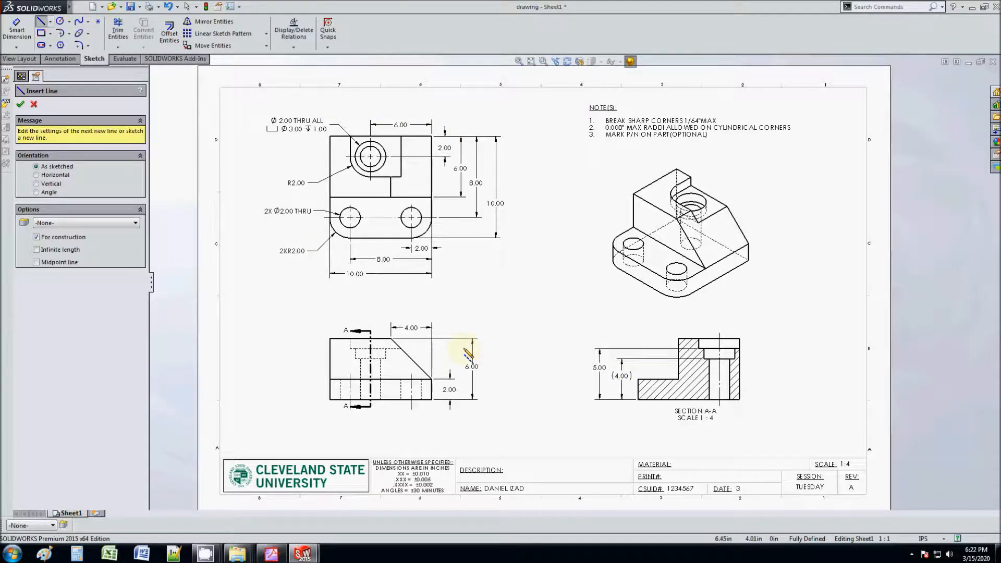
{"action": "scroll", "coordinate": [396, 334], "scroll_direction": "down", "scroll_amount": 2}
{"action": "left_click", "coordinate": [387, 281]}
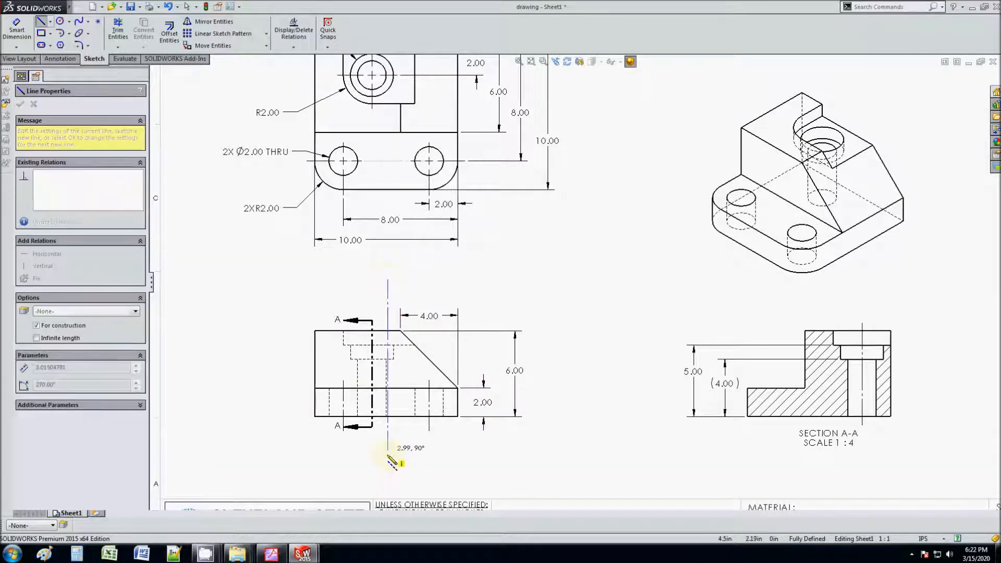
{"action": "double_click", "coordinate": [388, 466]}
{"action": "key", "text": "Escape"}
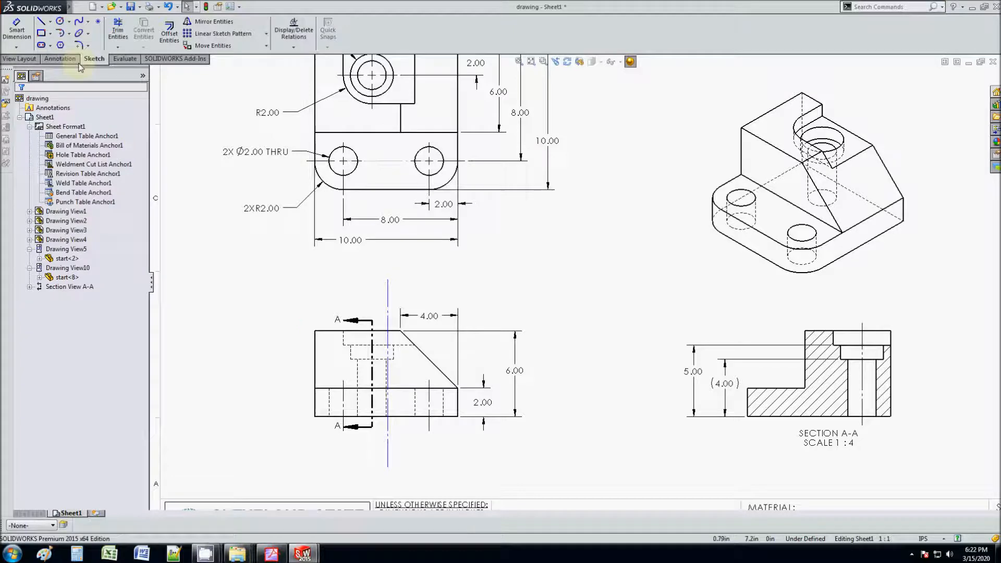
{"action": "left_click", "coordinate": [60, 58]}
{"action": "left_click", "coordinate": [119, 29]}
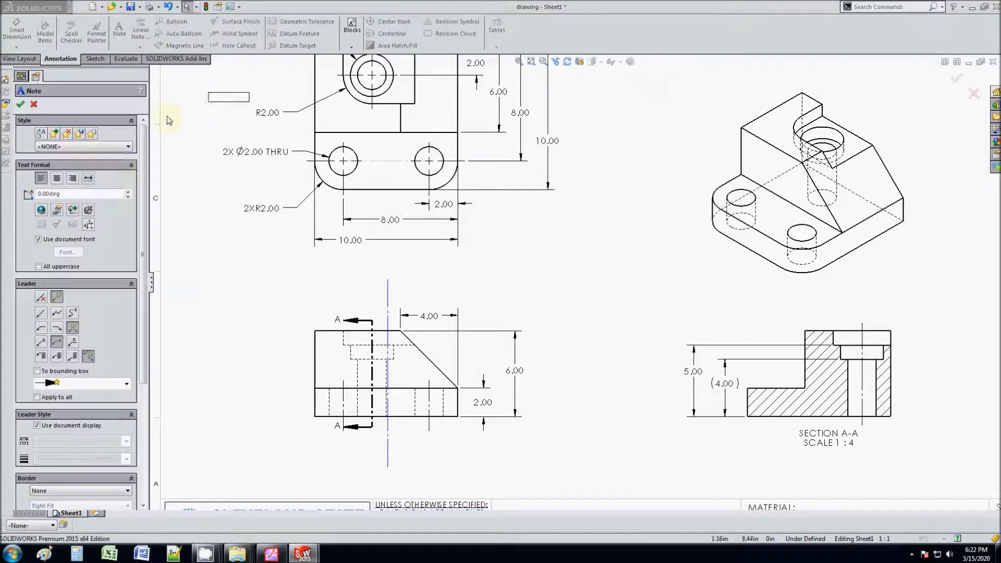
{"action": "left_click", "coordinate": [72, 210]}
{"action": "left_click", "coordinate": [74, 224]}
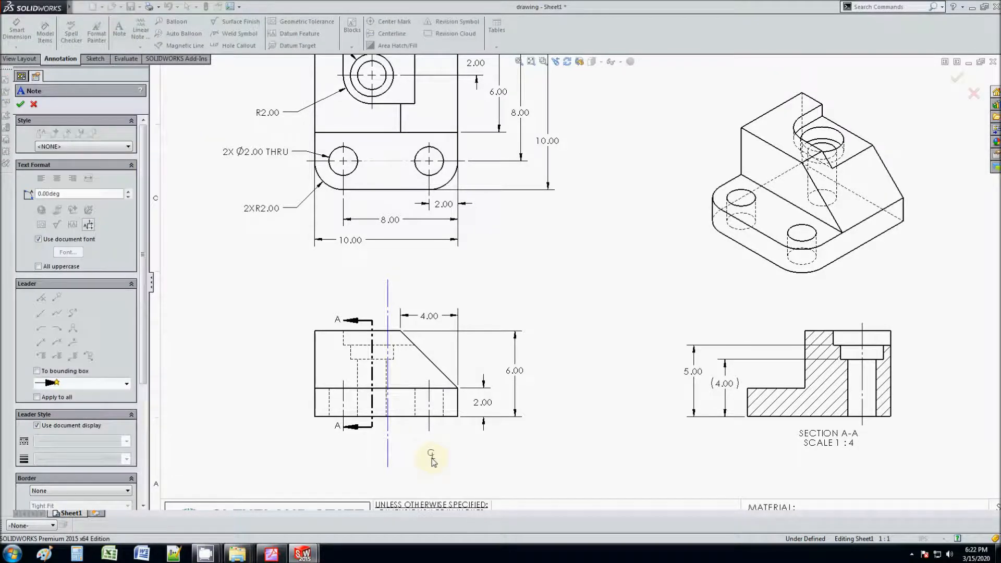
{"action": "left_click", "coordinate": [431, 456]}
{"action": "key", "text": "Escape"}
{"action": "scroll", "coordinate": [432, 453], "scroll_direction": "down", "scroll_amount": 3}
{"action": "left_click_drag", "start_coordinate": [473, 386], "coordinate": [399, 377]}
{"action": "left_click", "coordinate": [480, 437]}
{"action": "scroll", "coordinate": [460, 380], "scroll_direction": "up", "scroll_amount": 2}
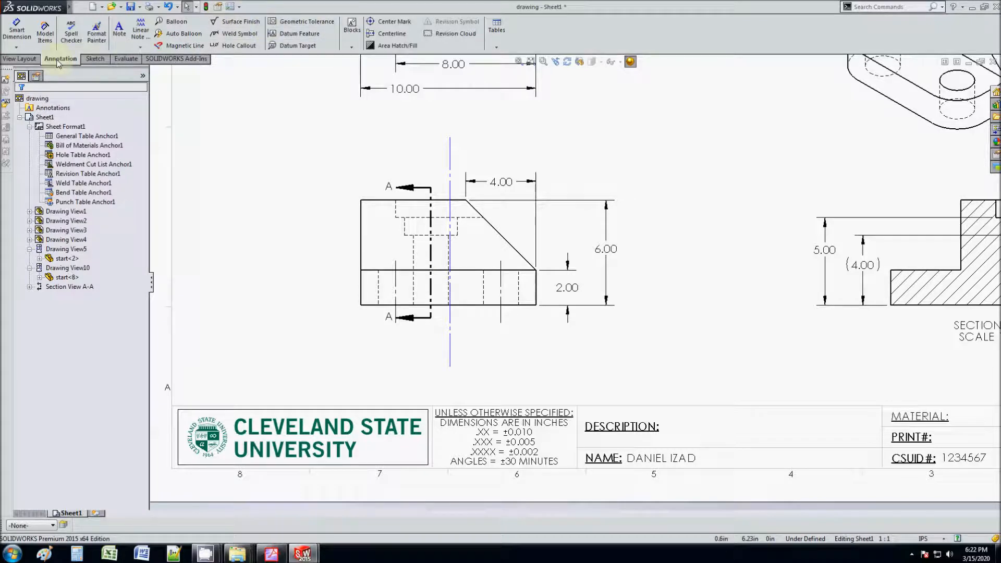
Attach a datum feature symbol A to the upper end of the front view's vertical centerline, with its box to the left.
{"action": "left_click", "coordinate": [287, 46]}
{"action": "key", "text": "Escape"}
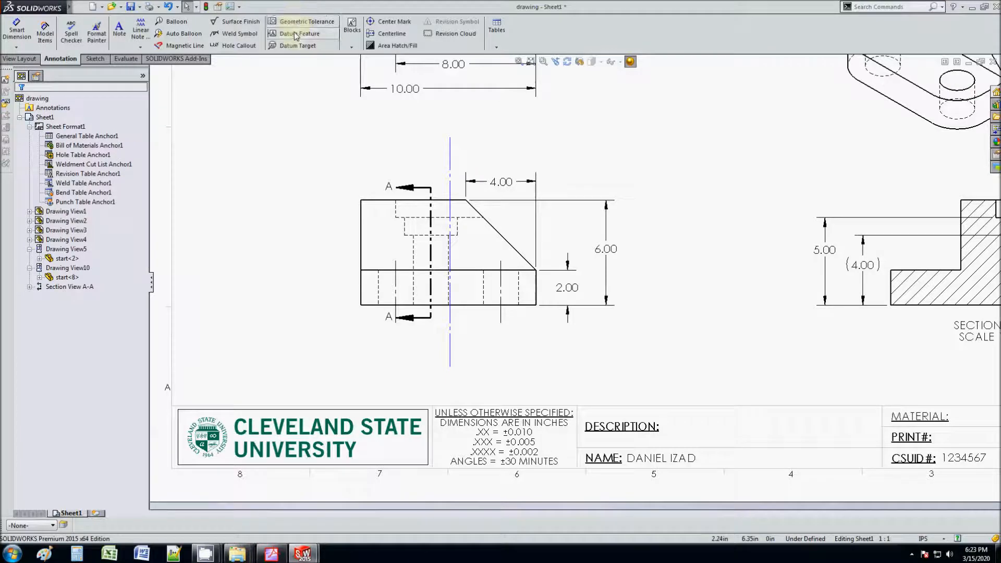
{"action": "left_click", "coordinate": [298, 33]}
{"action": "left_click", "coordinate": [450, 157]}
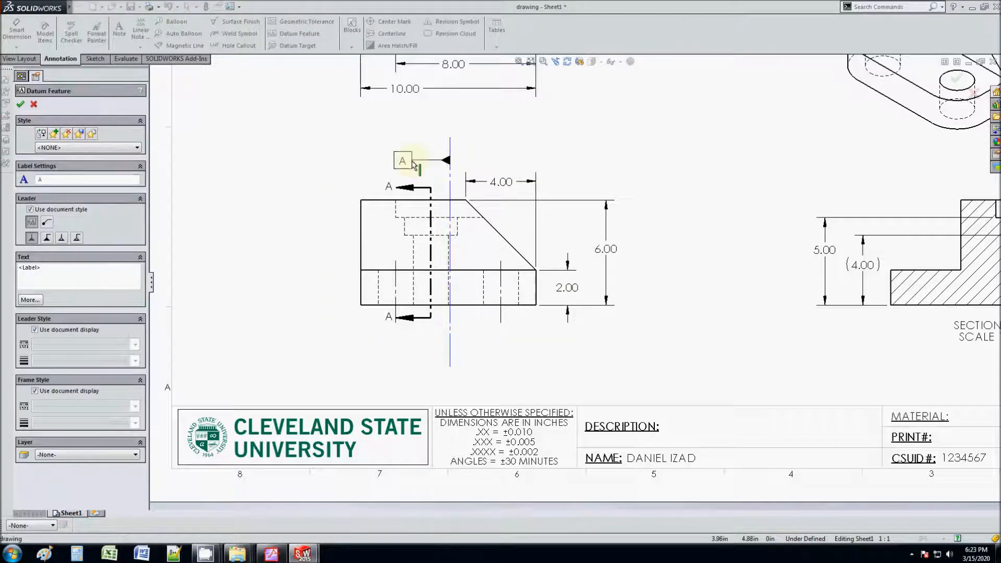
{"action": "left_click", "coordinate": [413, 159]}
{"action": "key", "text": "Escape"}
Add the fourth item "ALL FEATURES SYMMETRICAL ABOUT DATUM A" to the notes list and close the note.
{"action": "scroll", "coordinate": [625, 223], "scroll_direction": "up", "scroll_amount": 5}
{"action": "scroll", "coordinate": [651, 198], "scroll_direction": "down", "scroll_amount": 2}
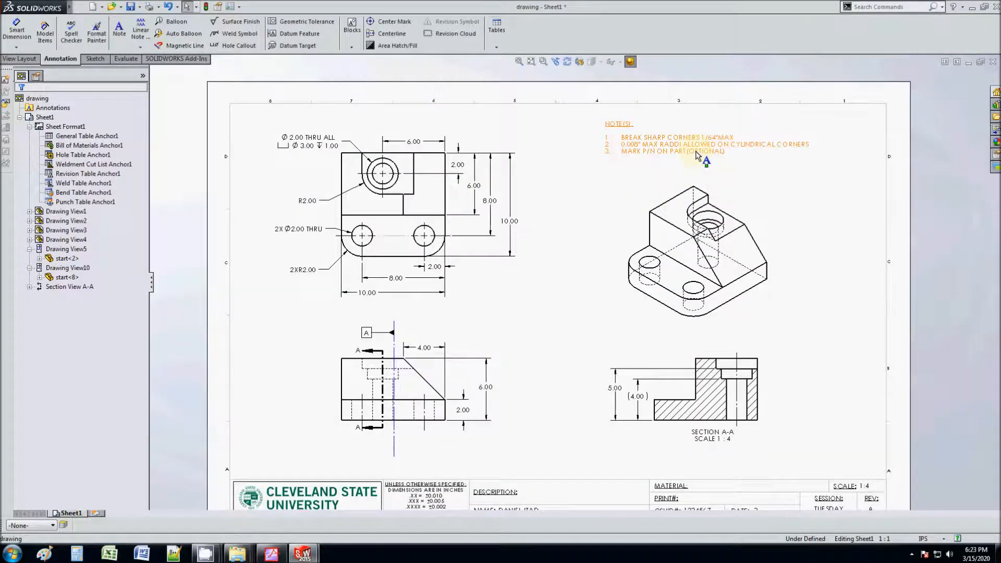
{"action": "left_click", "coordinate": [724, 152]}
{"action": "double_click", "coordinate": [729, 153]}
{"action": "key", "text": "Return"}
{"action": "type", "text": "ALL FEATUR"}
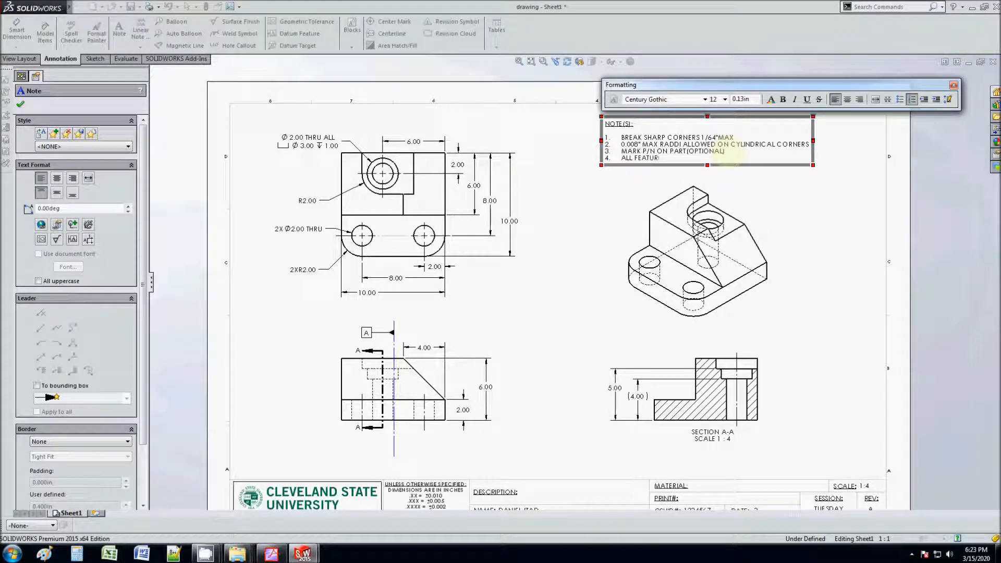
{"action": "type", "text": "ES SYMMETRICAL ABOUT A"}
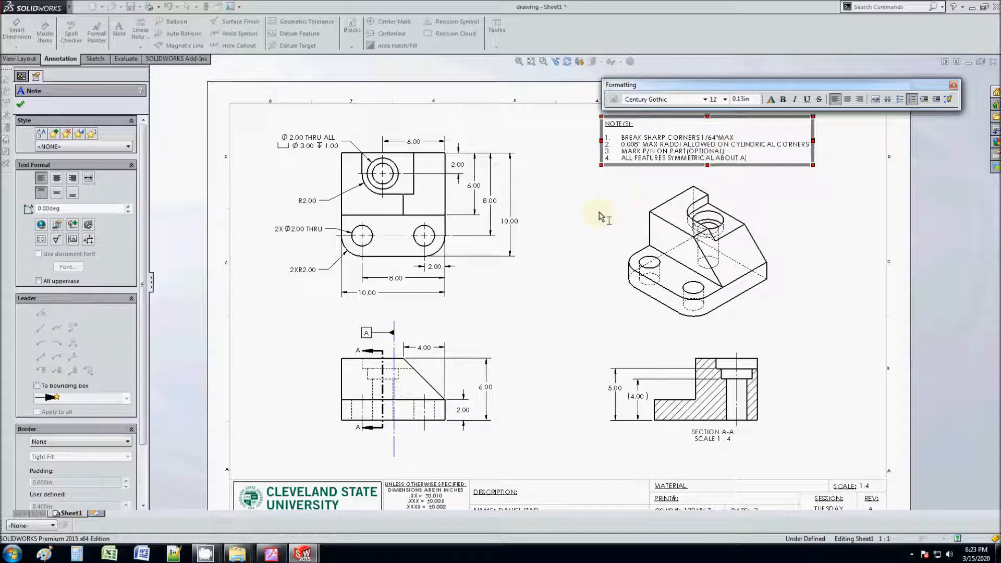
{"action": "key", "text": "Left"}
{"action": "type", "text": "DA"}
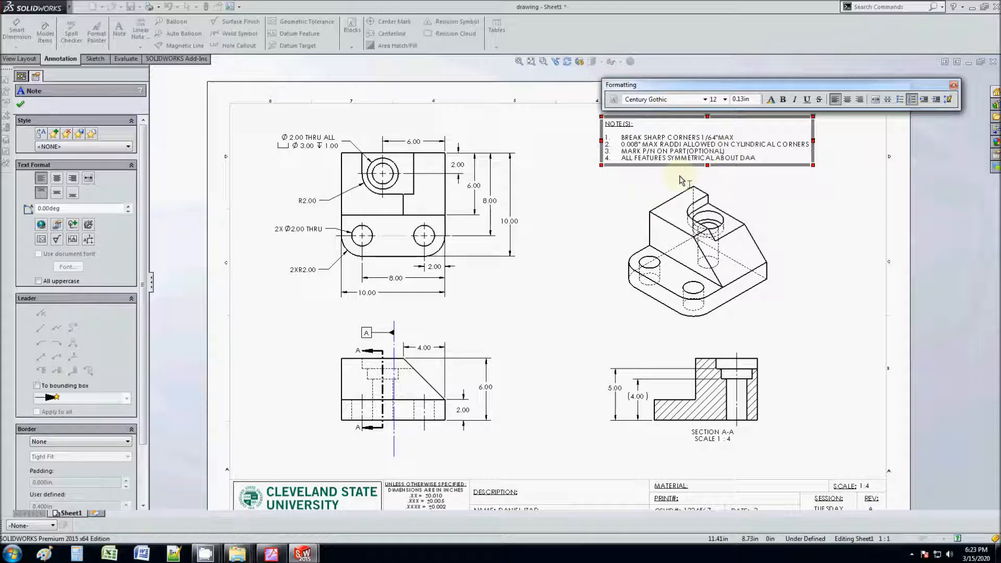
{"action": "type", "text": "TUM"}
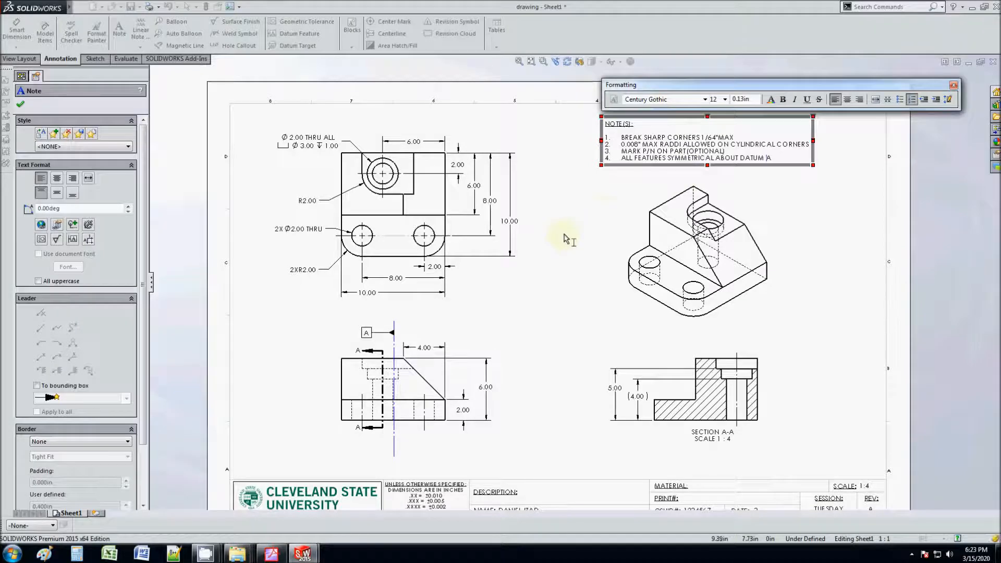
{"action": "key", "text": "Escape"}
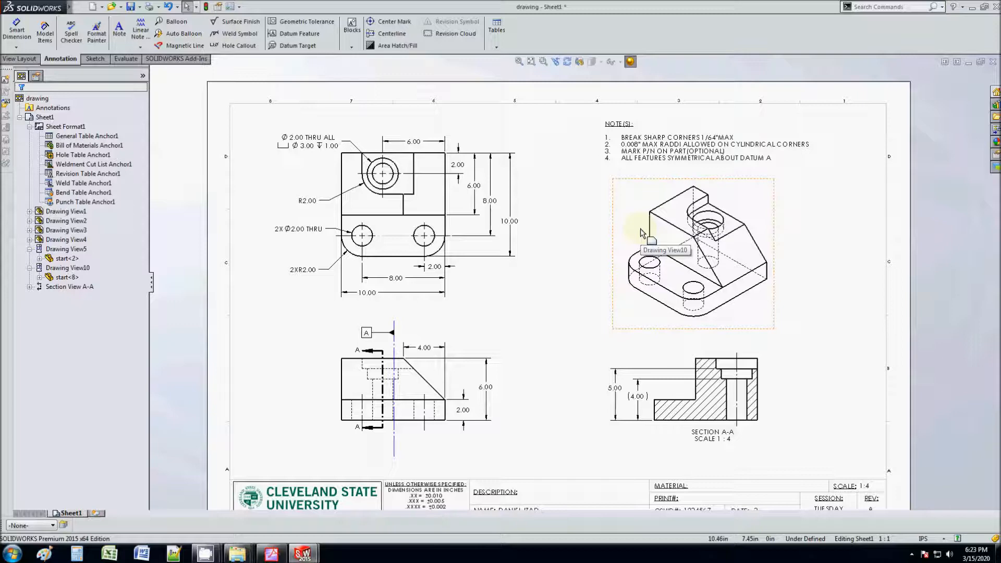
{"action": "key", "text": "f"}
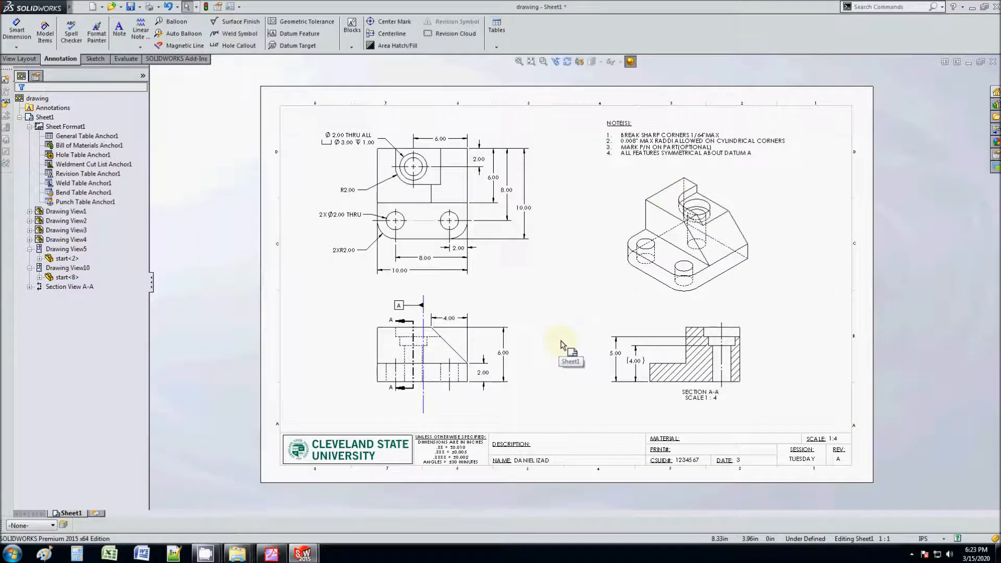
Delete the datum feature symbol A and the vertical centerline from the front view.
{"action": "scroll", "coordinate": [547, 428], "scroll_direction": "down", "scroll_amount": 4}
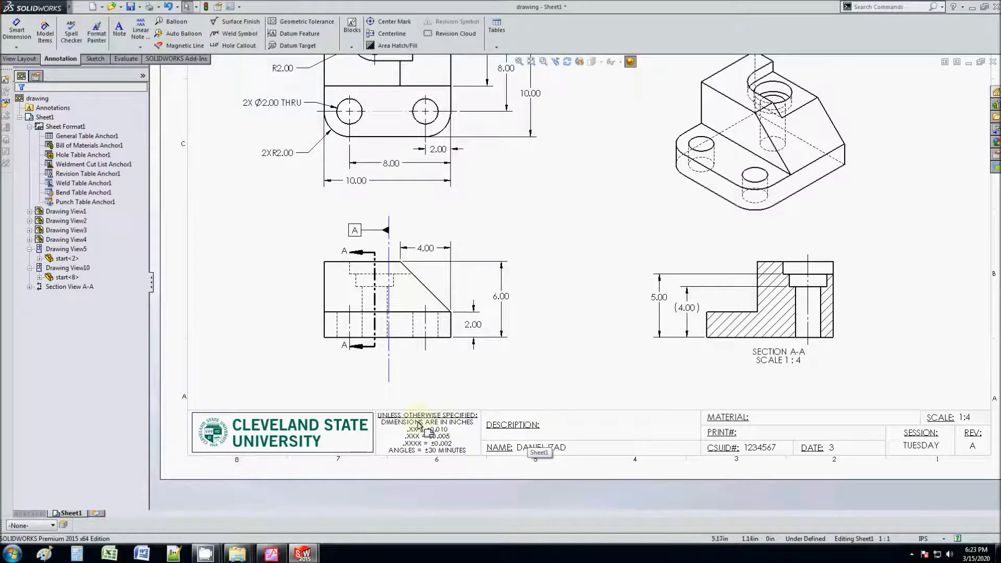
{"action": "scroll", "coordinate": [419, 422], "scroll_direction": "down", "scroll_amount": 2}
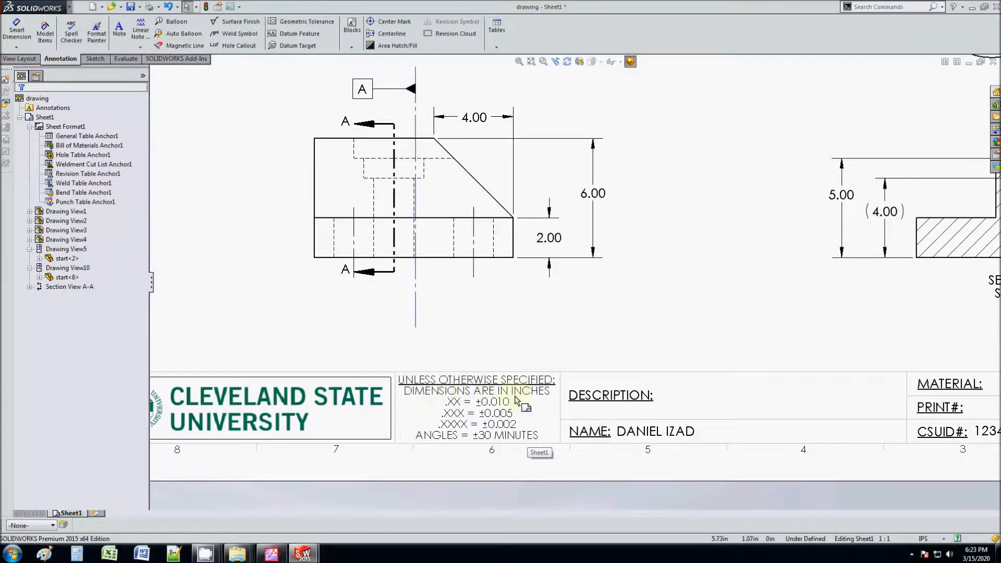
{"action": "scroll", "coordinate": [642, 252], "scroll_direction": "up", "scroll_amount": 6}
{"action": "scroll", "coordinate": [642, 252], "scroll_direction": "down", "scroll_amount": 4}
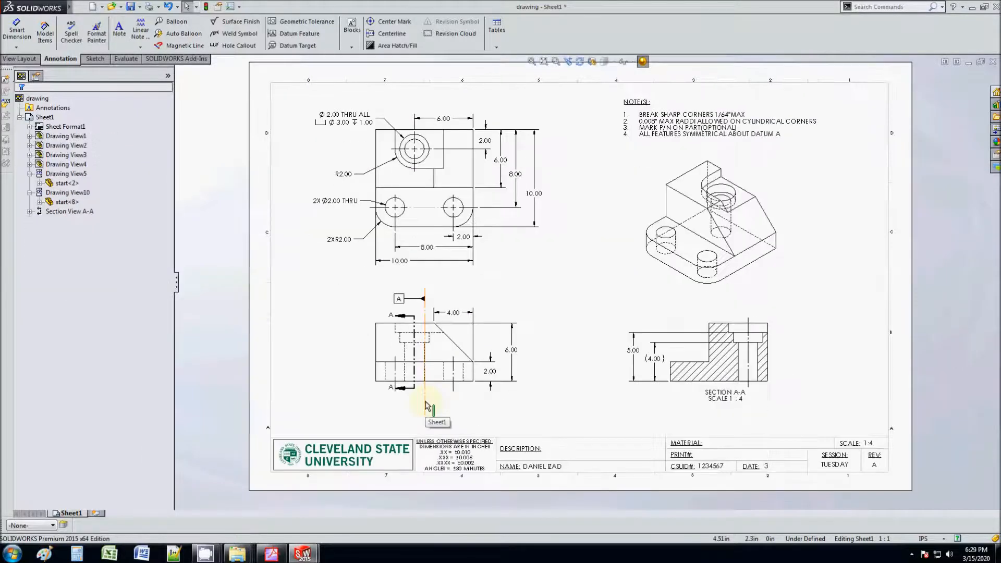
{"action": "left_click", "coordinate": [417, 301]}
{"action": "key", "text": "Escape"}
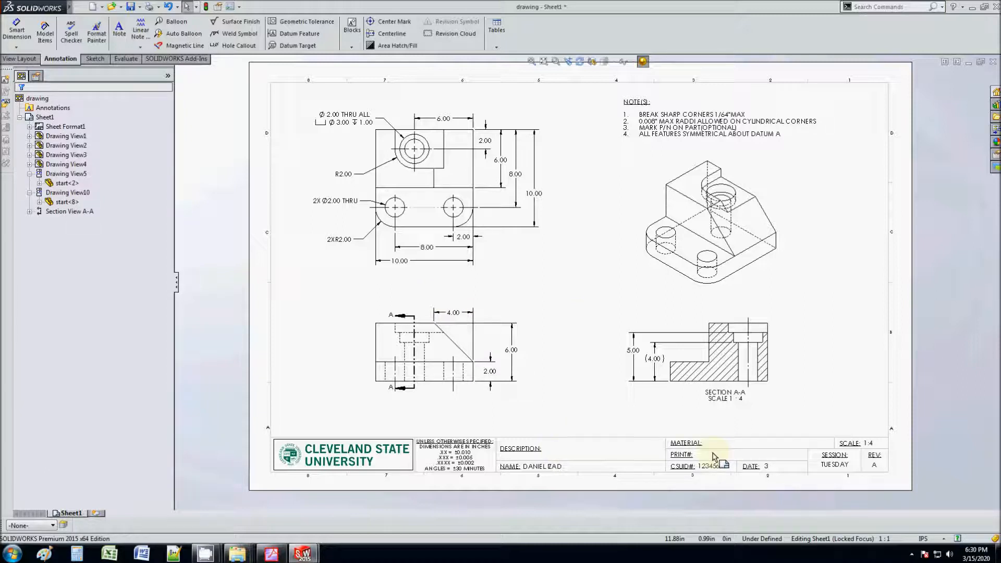
Review the drawing's custom file properties, including the MATERIAL and PRT# entries, and close them without changes.
{"action": "left_click", "coordinate": [81, 7]}
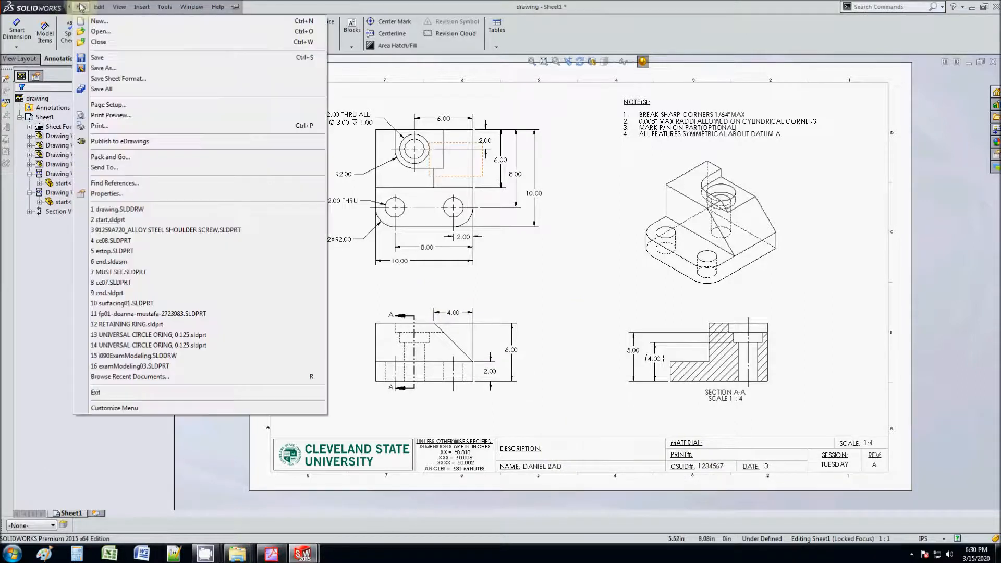
{"action": "left_click", "coordinate": [107, 193]}
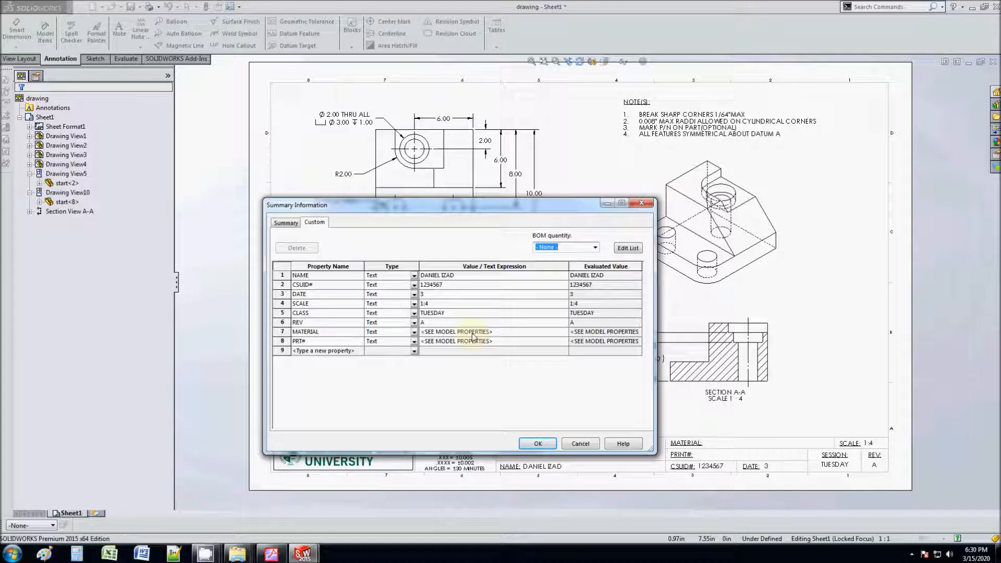
{"action": "left_click", "coordinate": [640, 203]}
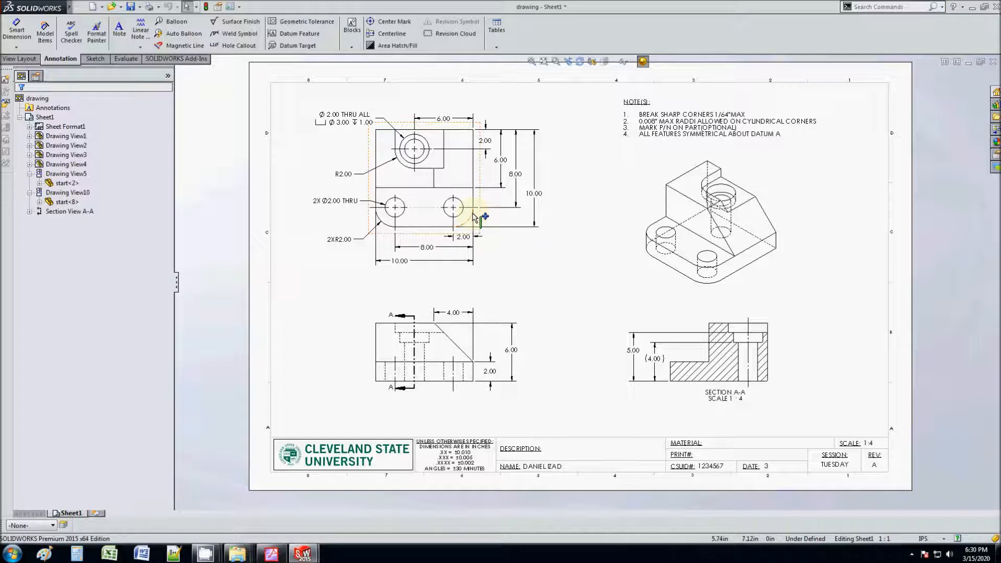
{"action": "left_click", "coordinate": [79, 7]}
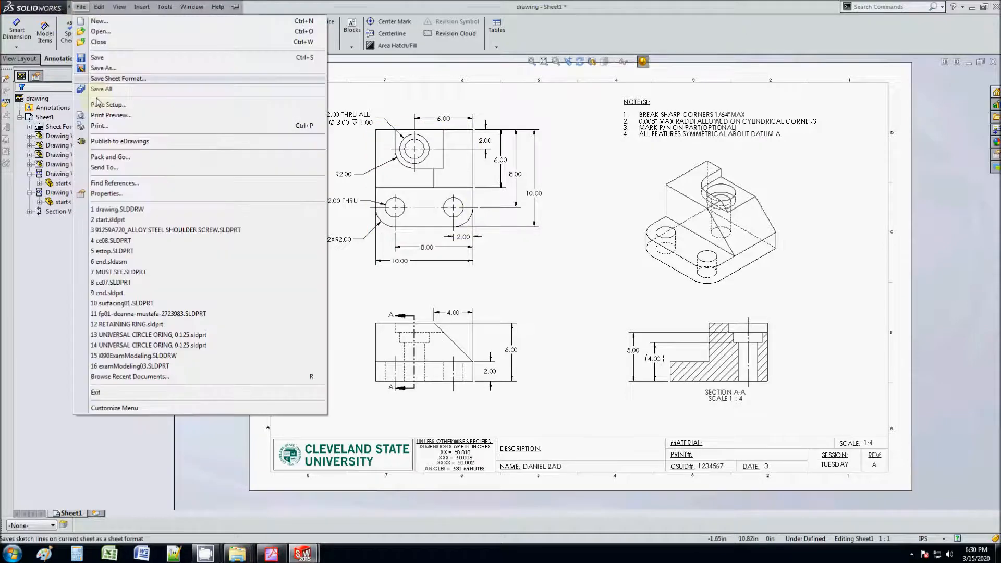
{"action": "left_click", "coordinate": [104, 192]}
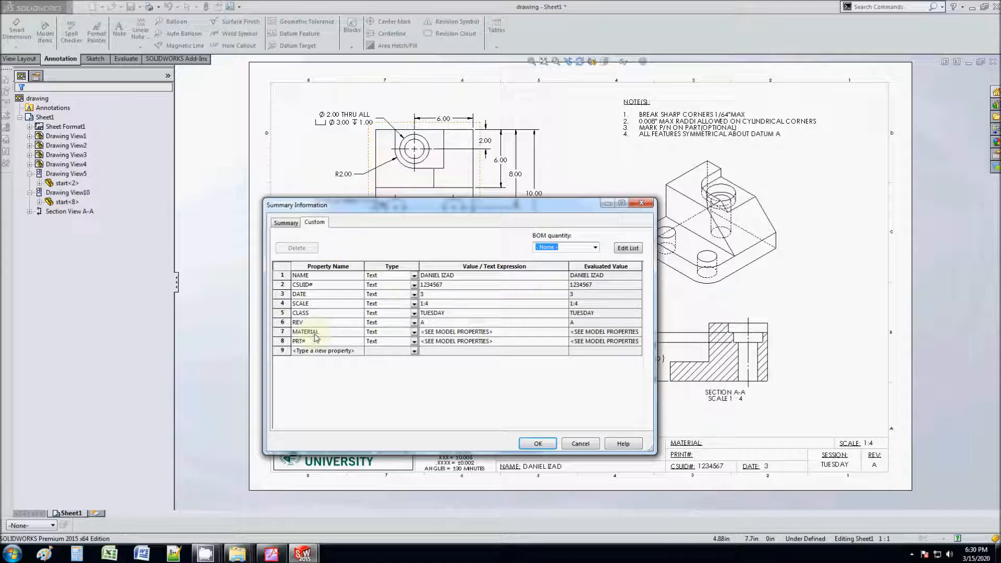
{"action": "left_click", "coordinate": [597, 446]}
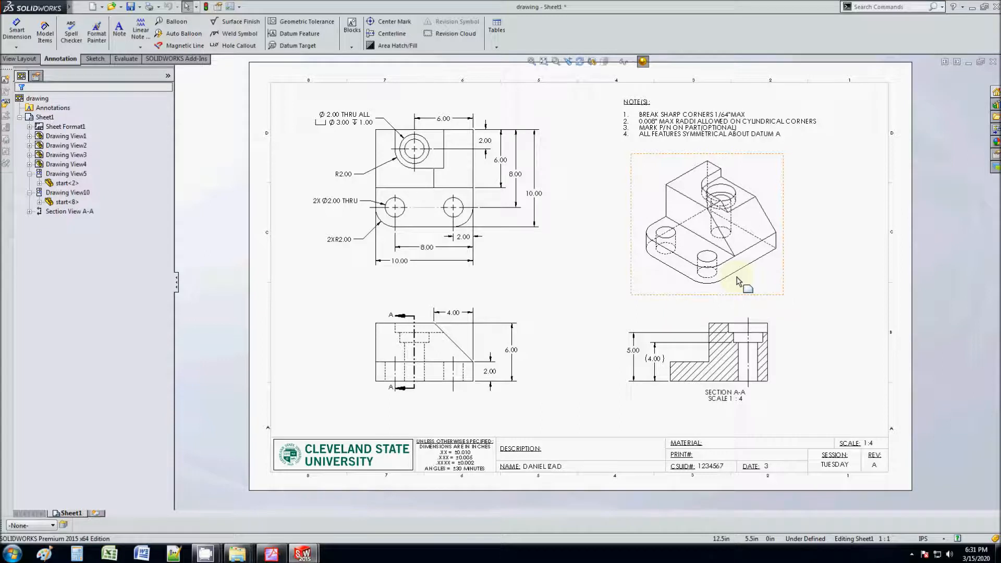
Try to create a flatness tolerance frame with tolerance 0.005 and the maximum material condition modifier.
{"action": "left_click", "coordinate": [304, 22]}
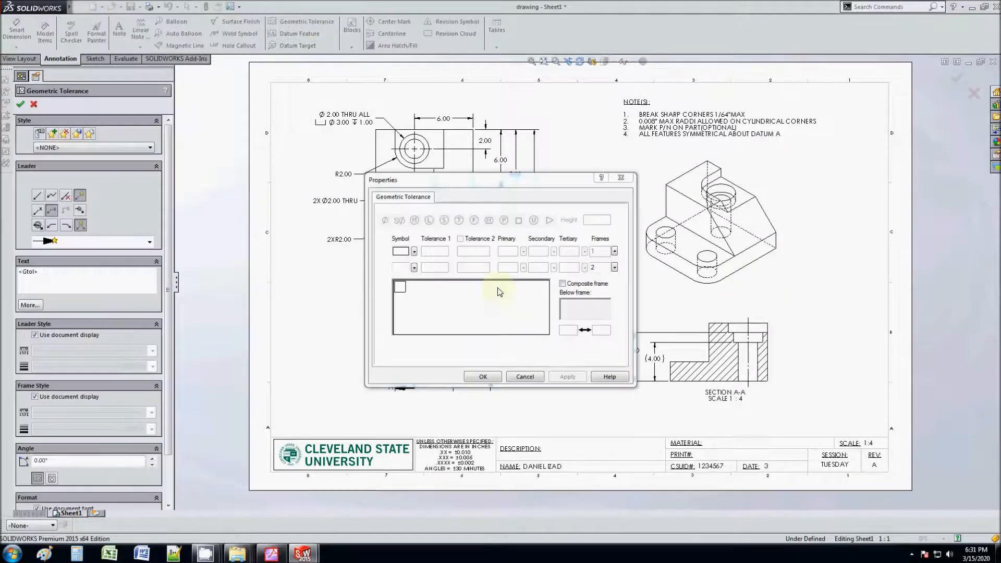
{"action": "left_click", "coordinate": [415, 252]}
{"action": "left_click", "coordinate": [417, 269]}
{"action": "left_click", "coordinate": [440, 250]}
{"action": "type", "text": "0.005"}
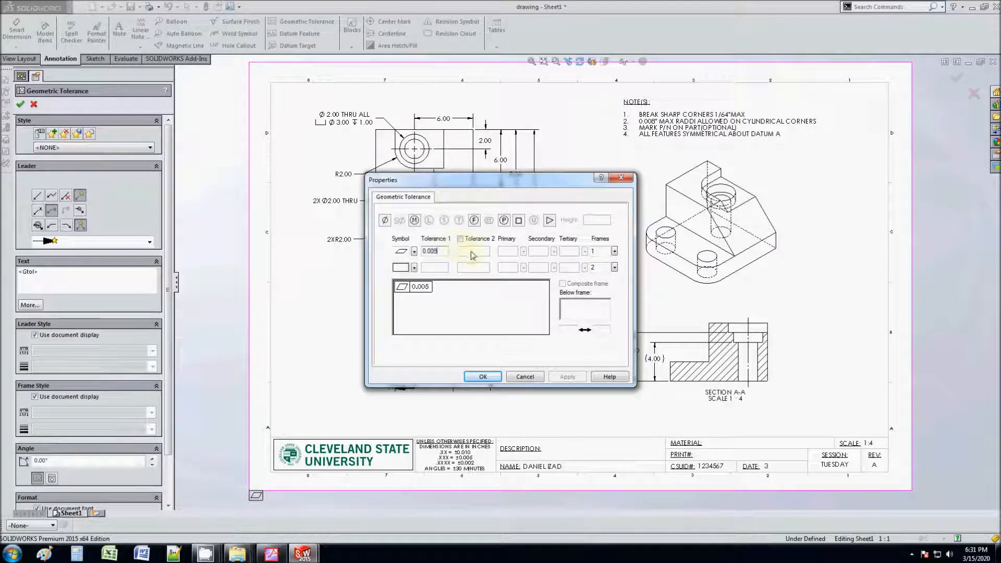
{"action": "left_click", "coordinate": [415, 220]}
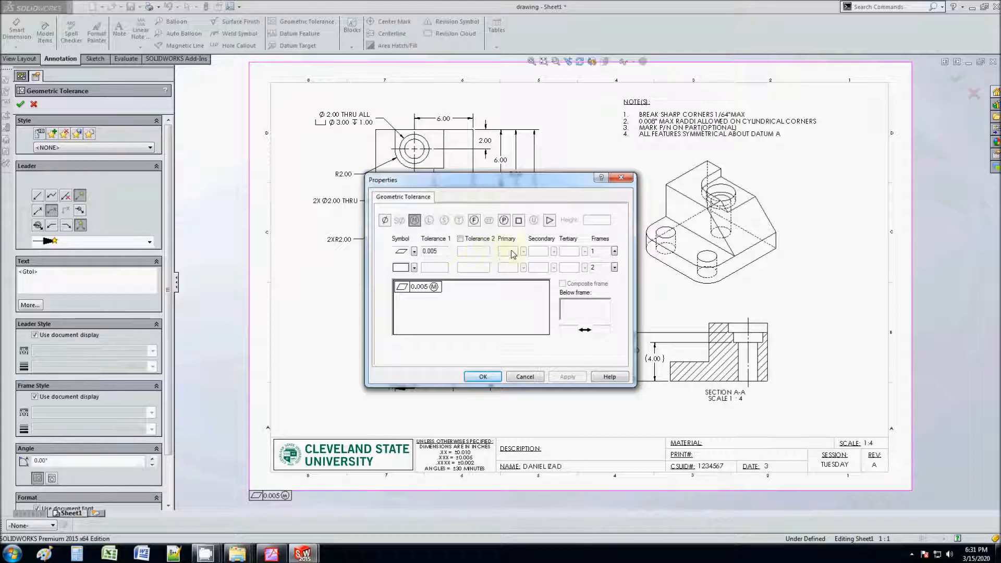
{"action": "left_click", "coordinate": [460, 239]}
{"action": "left_click", "coordinate": [482, 377]}
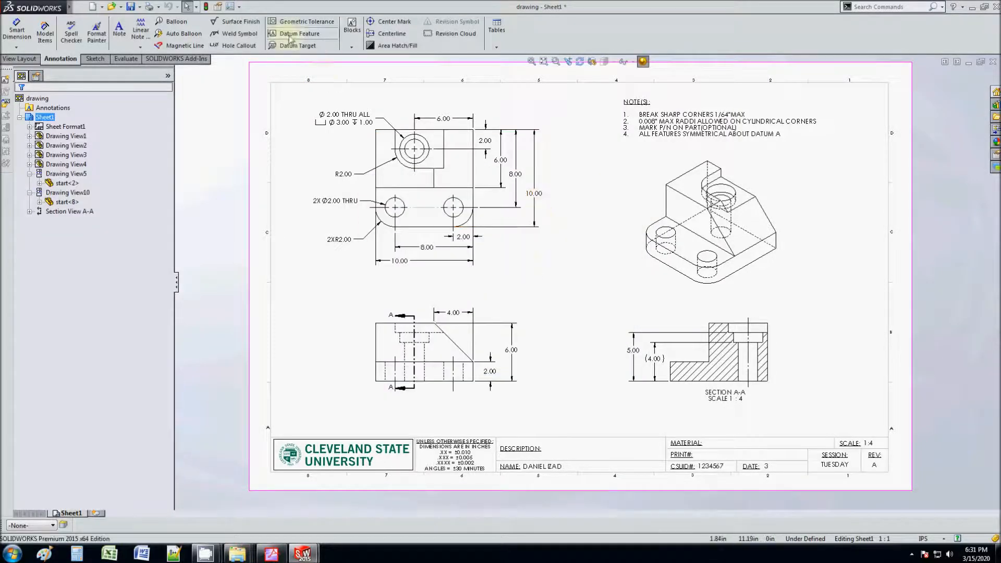
{"action": "left_click", "coordinate": [289, 39]}
{"action": "key", "text": "Escape"}
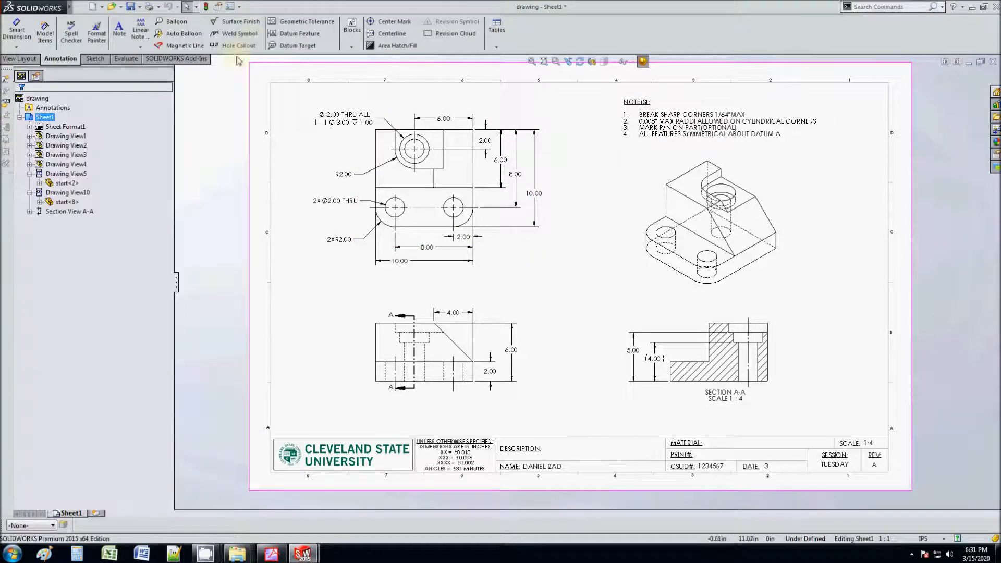
Place two surface profile tolerance frames with the circled S and F modifiers in the space between the top view and the notes.
{"action": "left_click", "coordinate": [301, 22]}
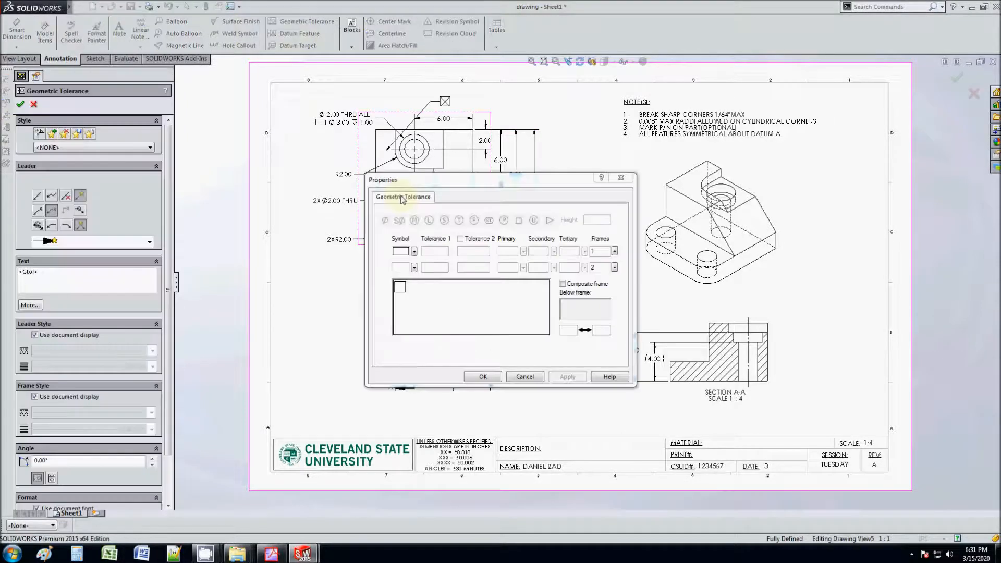
{"action": "left_click", "coordinate": [414, 250]}
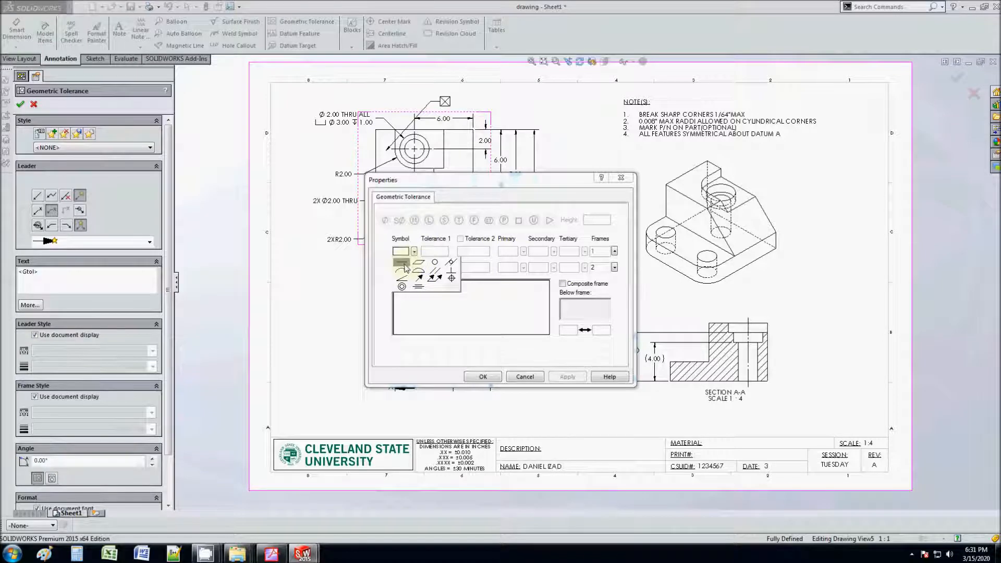
{"action": "left_click", "coordinate": [418, 270]}
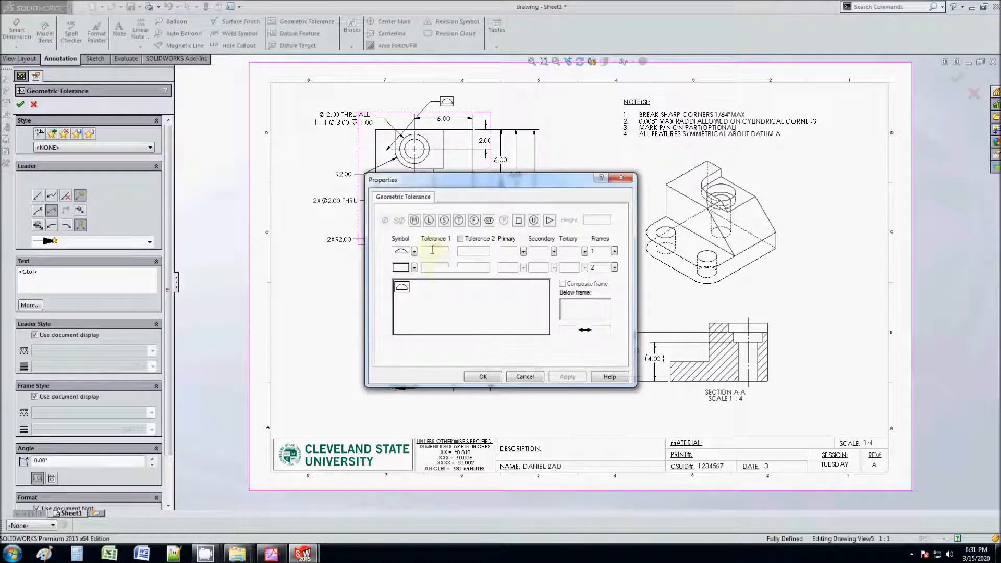
{"action": "left_click", "coordinate": [414, 220]}
{"action": "left_click", "coordinate": [460, 239]}
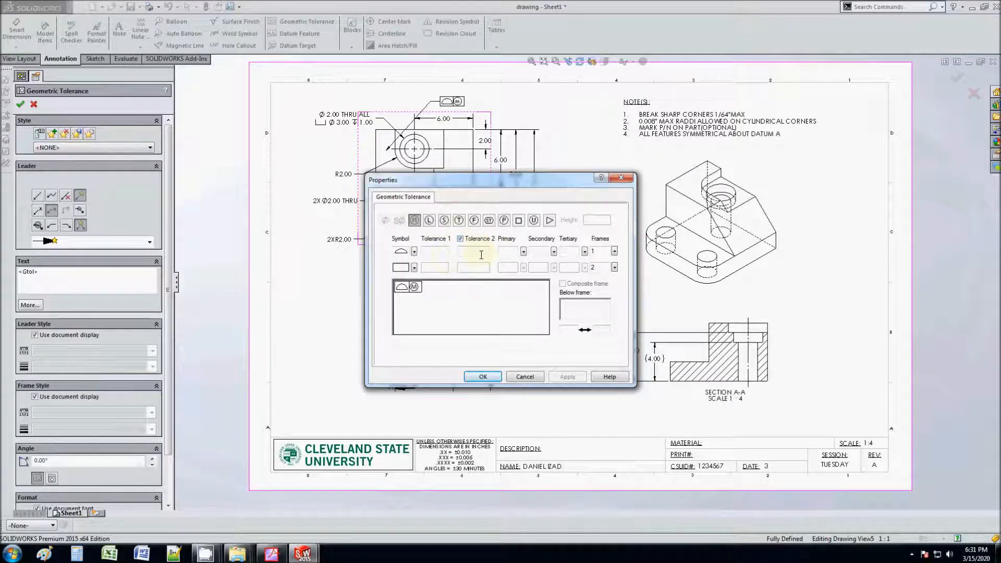
{"action": "left_click", "coordinate": [444, 219]}
{"action": "left_click", "coordinate": [475, 221]}
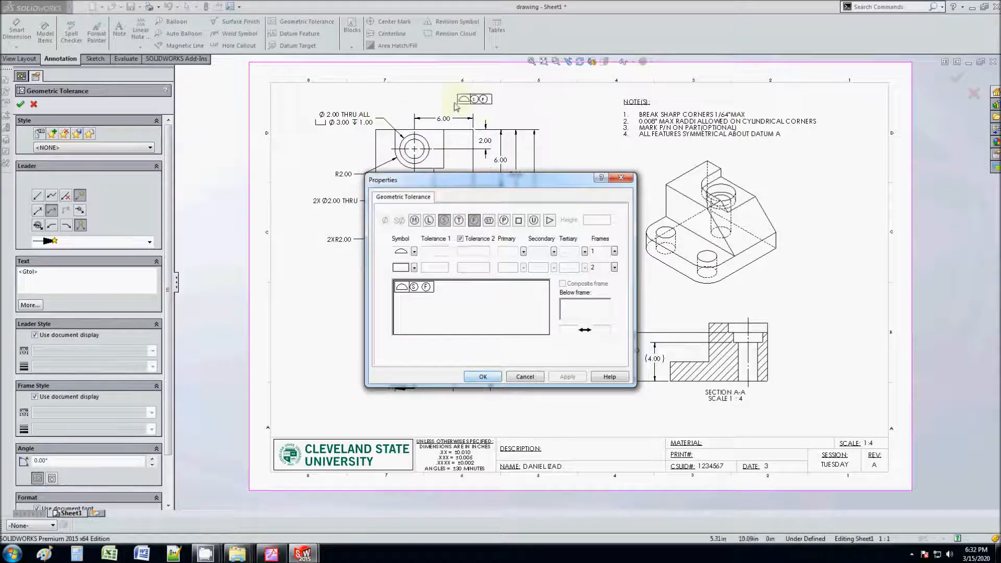
{"action": "left_click", "coordinate": [535, 114]}
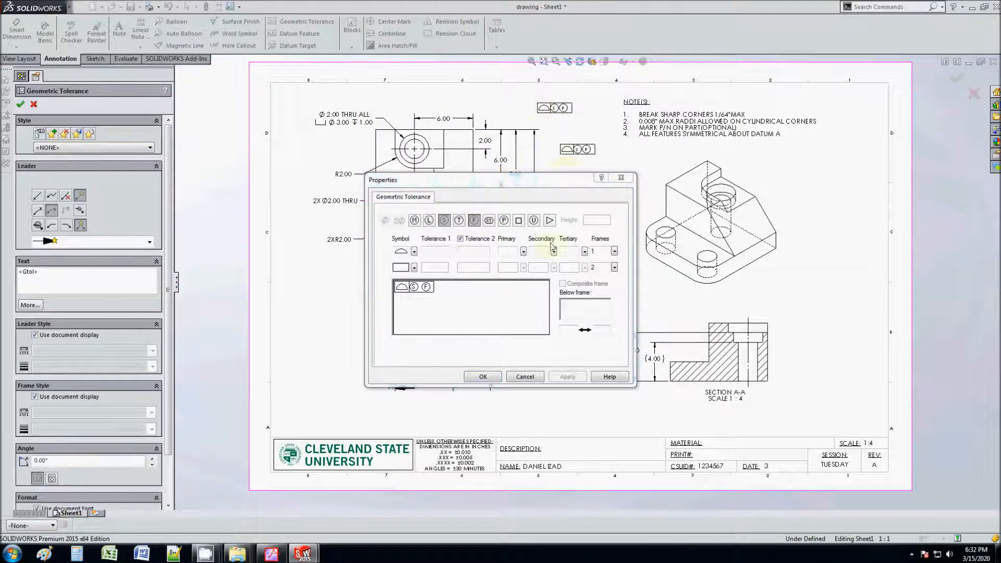
{"action": "left_click", "coordinate": [482, 375]}
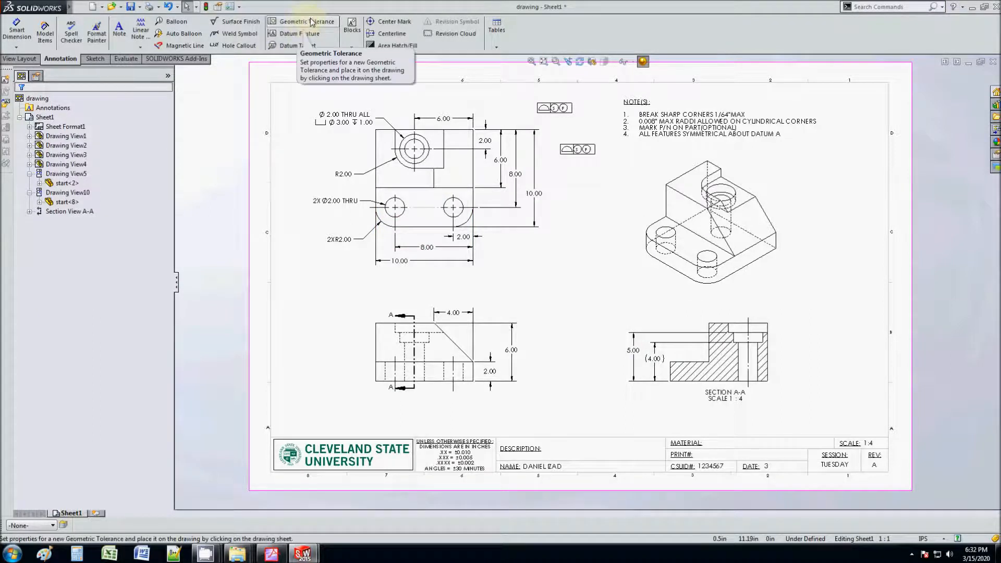
Delete both surface profile tolerance frames from the sheet.
{"action": "left_click", "coordinate": [584, 149]}
{"action": "key", "text": "Delete"}
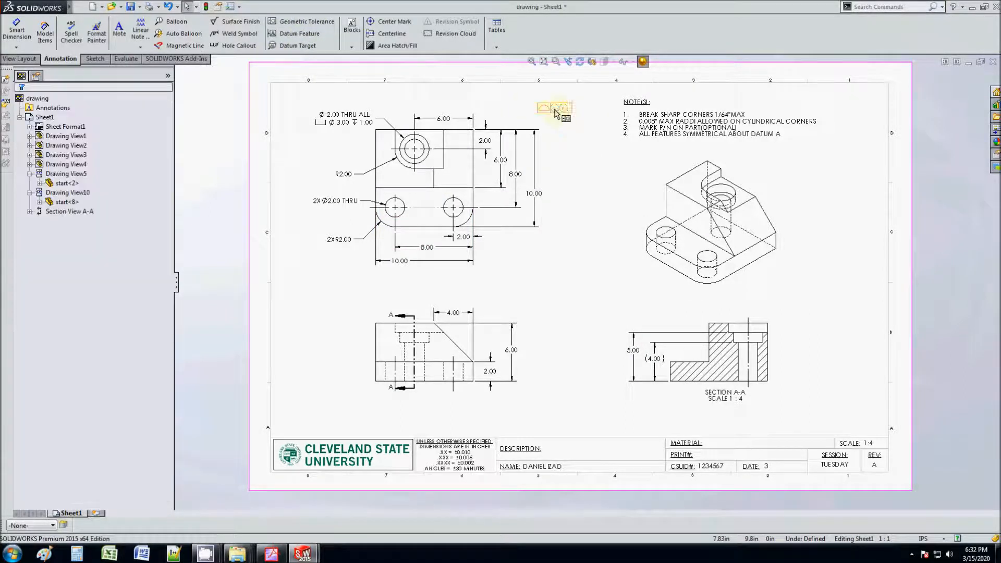
Place a basic surface finish symbol on the front view's top edge, then try a roughness value for the next symbol and clear it.
{"action": "left_click", "coordinate": [241, 24]}
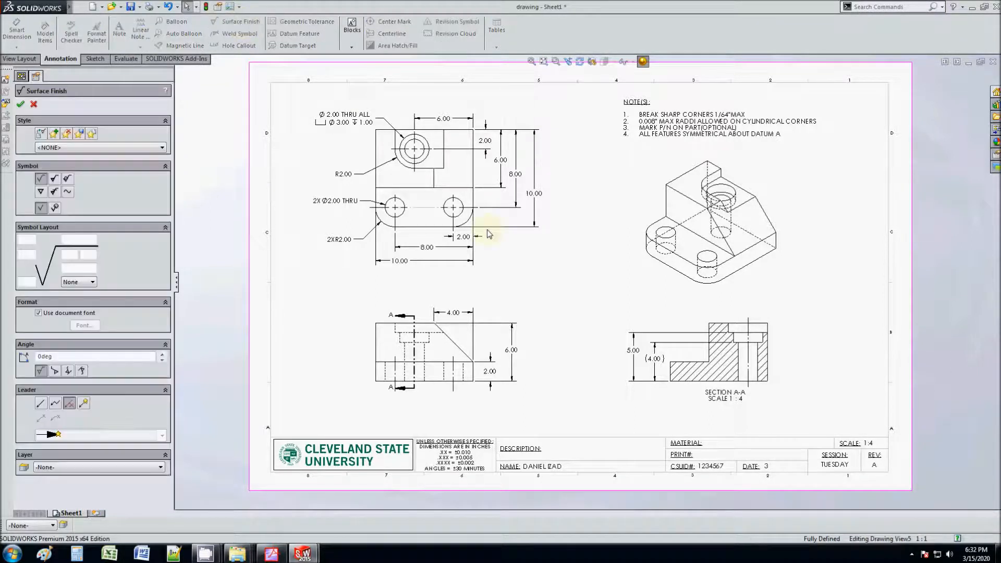
{"action": "left_click", "coordinate": [421, 324]}
{"action": "left_click", "coordinate": [78, 241]}
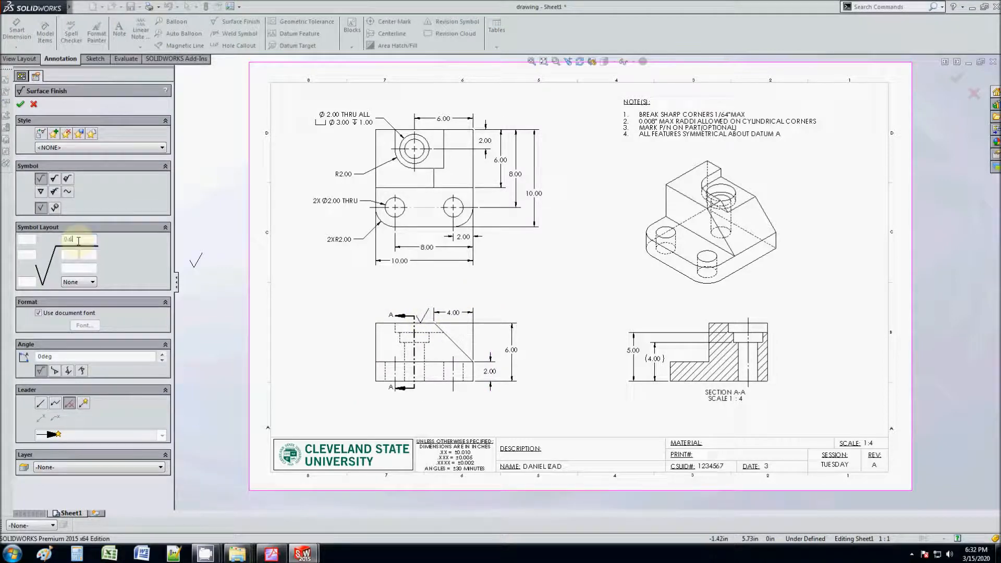
{"action": "type", "text": "1.6"}
{"action": "left_click_drag", "start_coordinate": [75, 239], "coordinate": [54, 239]}
{"action": "key", "text": "BackSpace"}
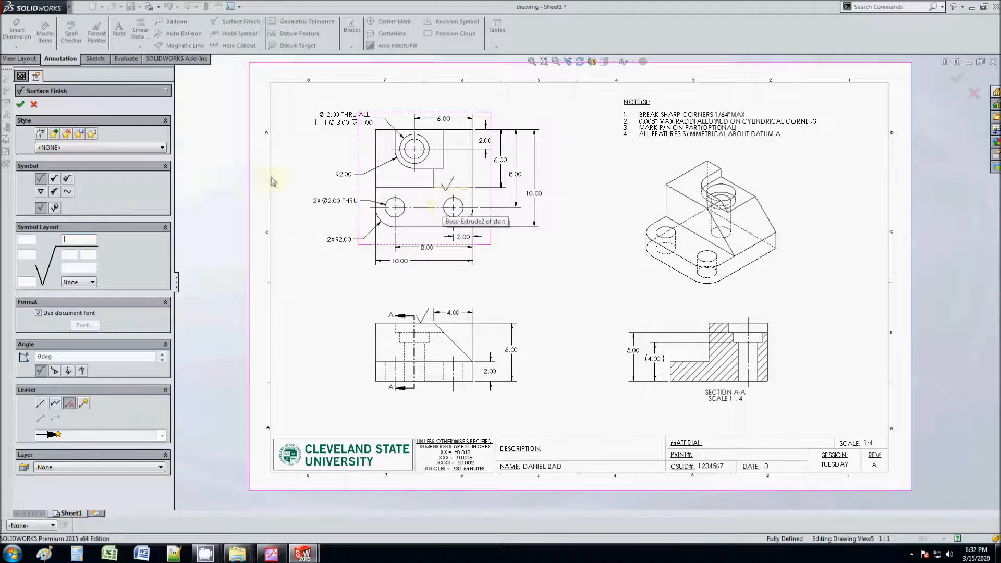
Set the surface finish lay direction to Radial and place a second symbol at the left end of the front view's top edge.
{"action": "left_click", "coordinate": [31, 240]}
{"action": "left_click", "coordinate": [78, 281]}
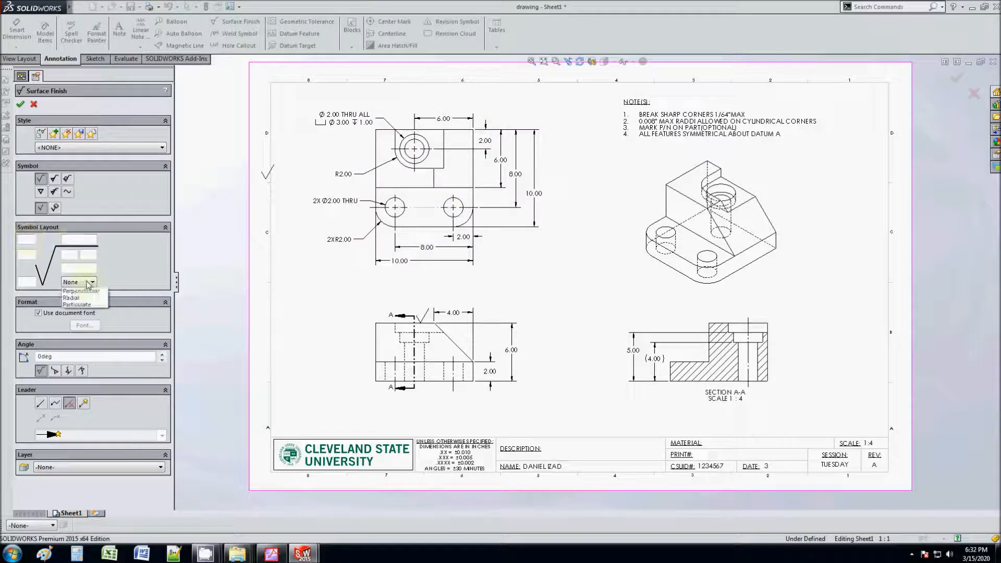
{"action": "left_click", "coordinate": [90, 301]}
{"action": "left_click", "coordinate": [83, 282]}
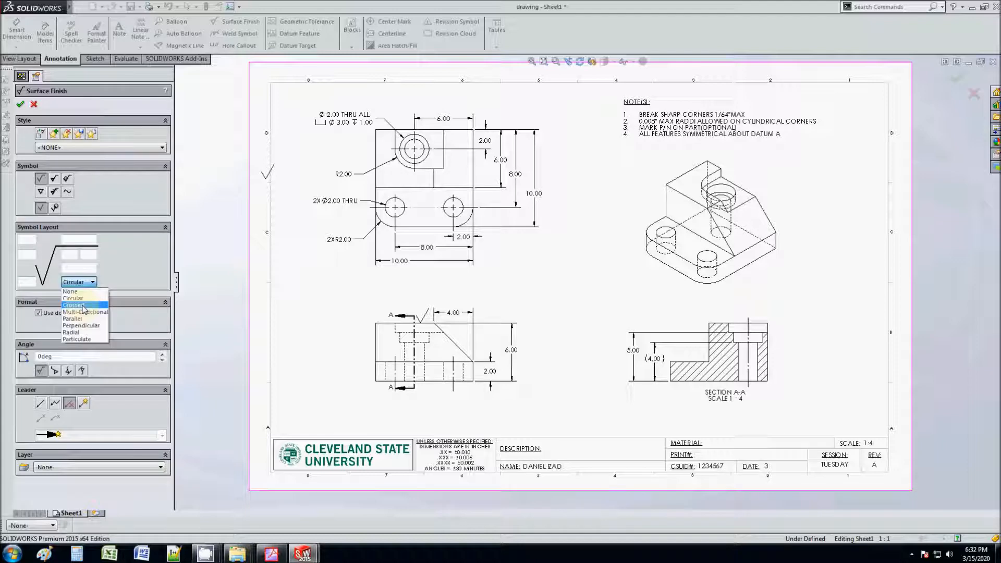
{"action": "left_click", "coordinate": [84, 307]}
{"action": "left_click", "coordinate": [78, 282]}
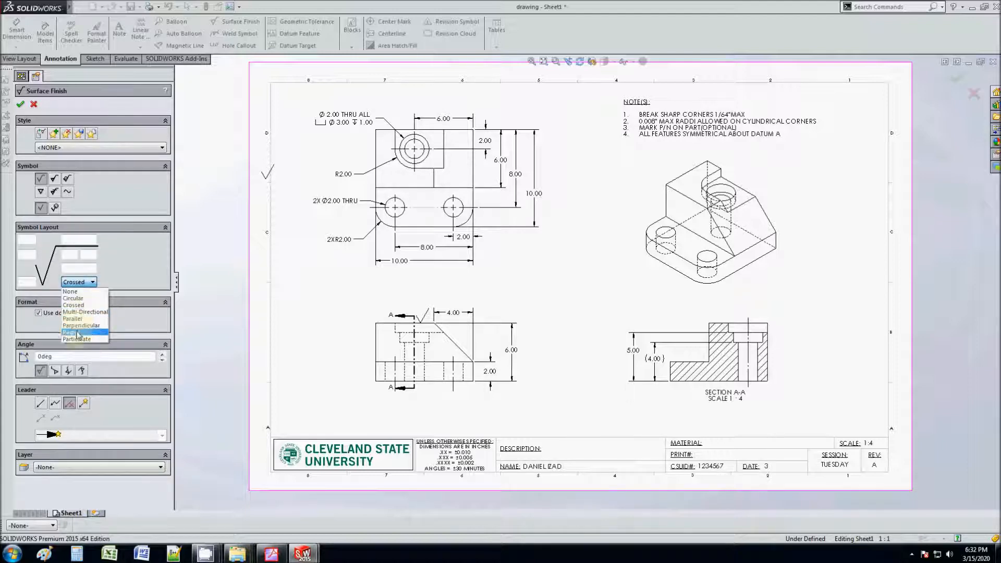
{"action": "left_click", "coordinate": [77, 333]}
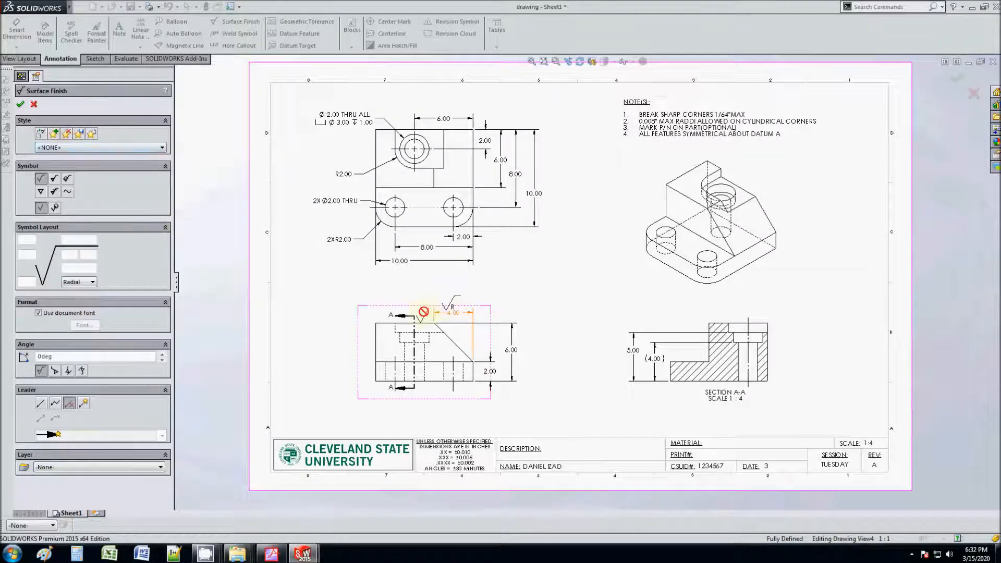
{"action": "left_click", "coordinate": [379, 323]}
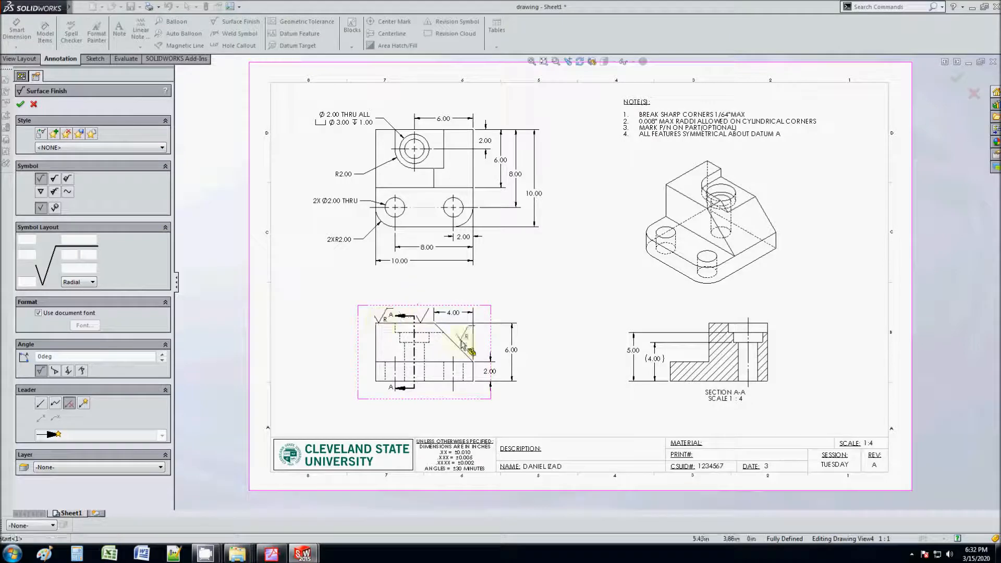
{"action": "left_click", "coordinate": [21, 106]}
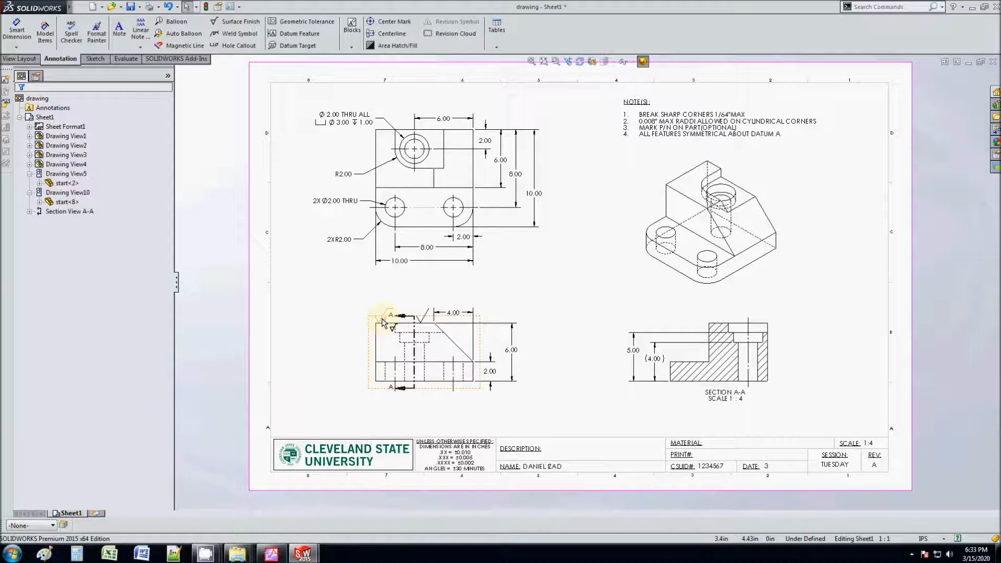
Delete both surface finish symbols from the front view's top edge.
{"action": "left_click_drag", "start_coordinate": [383, 323], "coordinate": [428, 315]}
{"action": "left_click", "coordinate": [427, 316]}
{"action": "key", "text": "Delete"}
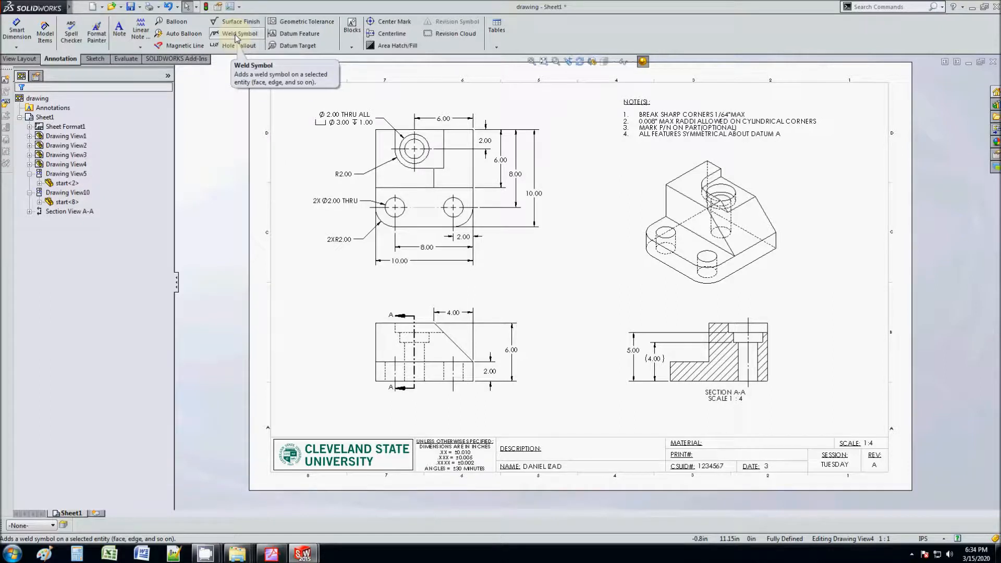
Attach a weld symbol with the Around circle and Field/Site flag to the front view's top edge, placing it just above the view.
{"action": "left_click", "coordinate": [237, 36]}
{"action": "left_click", "coordinate": [503, 229]}
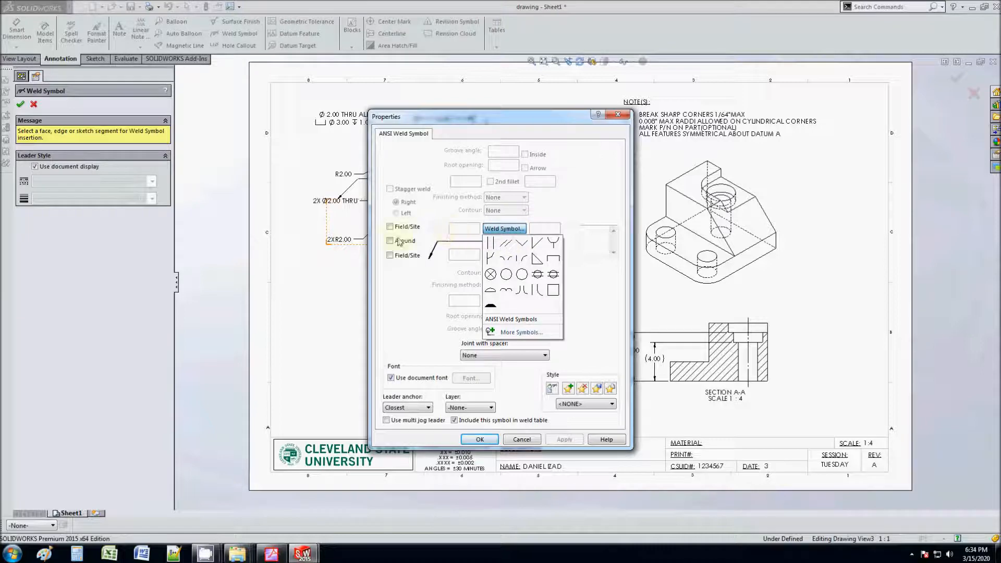
{"action": "left_click", "coordinate": [399, 242]}
{"action": "left_click", "coordinate": [390, 226]}
{"action": "left_click_drag", "start_coordinate": [467, 117], "coordinate": [663, 145]}
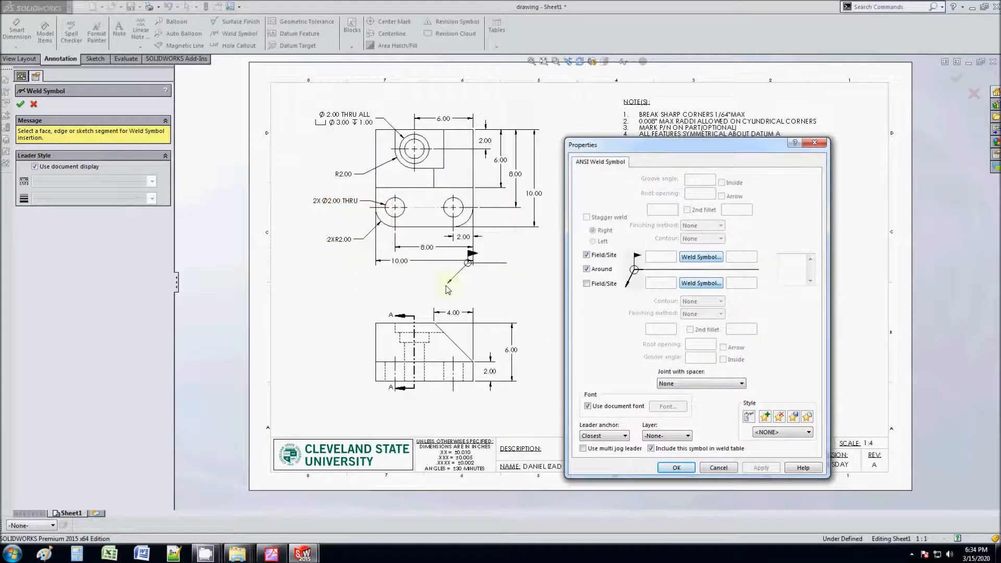
{"action": "left_click", "coordinate": [425, 321]}
{"action": "left_click", "coordinate": [441, 286]}
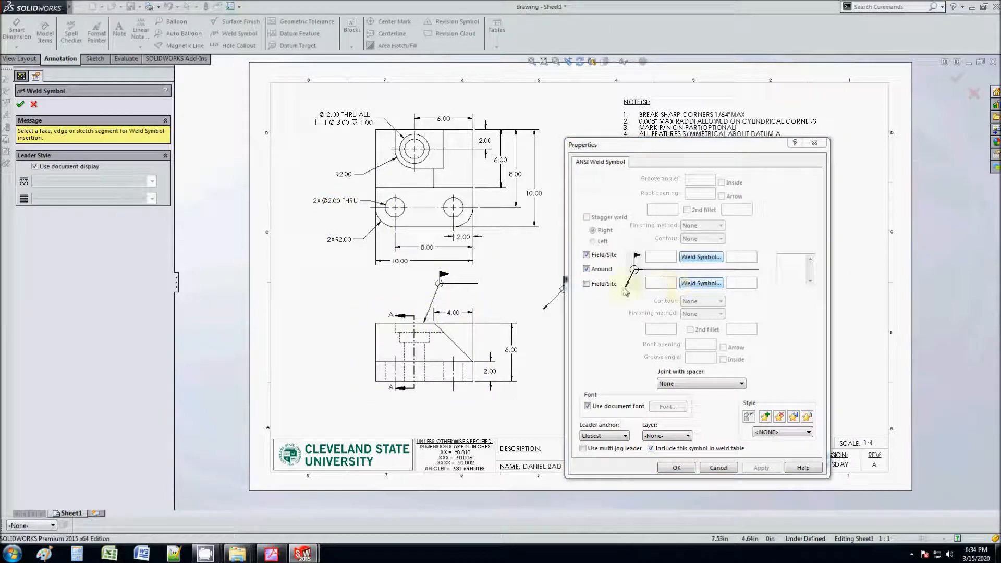
Browse the ANSI weld symbol choices and try Double V Groove Spacer as the joint spacer, discarding the setting.
{"action": "left_click", "coordinate": [698, 284]}
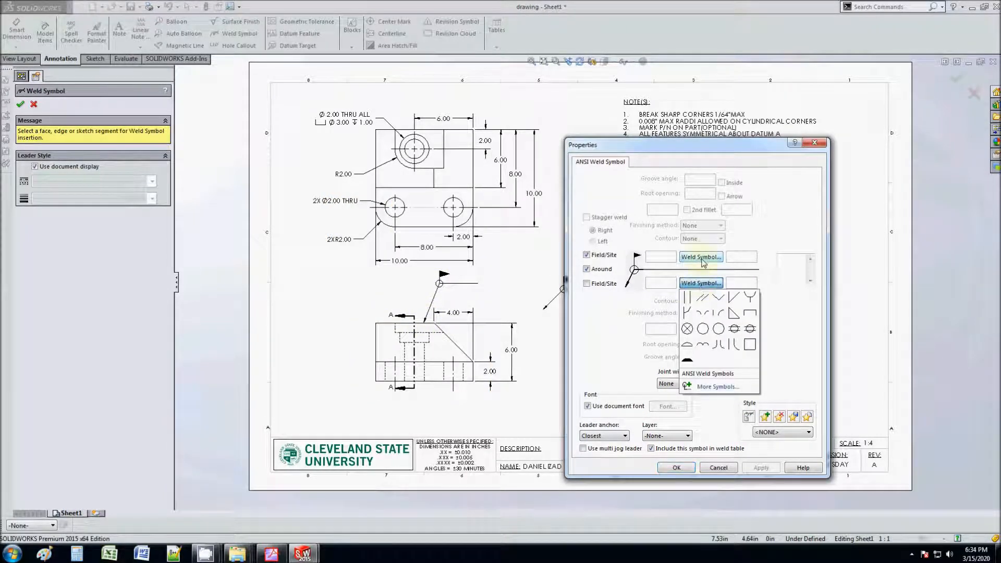
{"action": "left_click", "coordinate": [703, 259]}
{"action": "left_click", "coordinate": [752, 255]}
{"action": "left_click", "coordinate": [714, 259]}
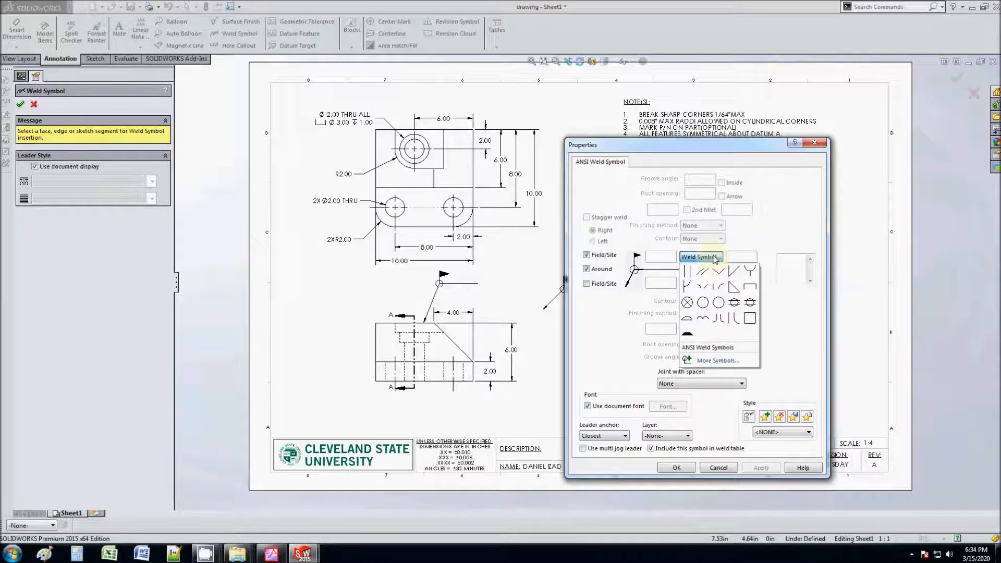
{"action": "left_click", "coordinate": [718, 257]}
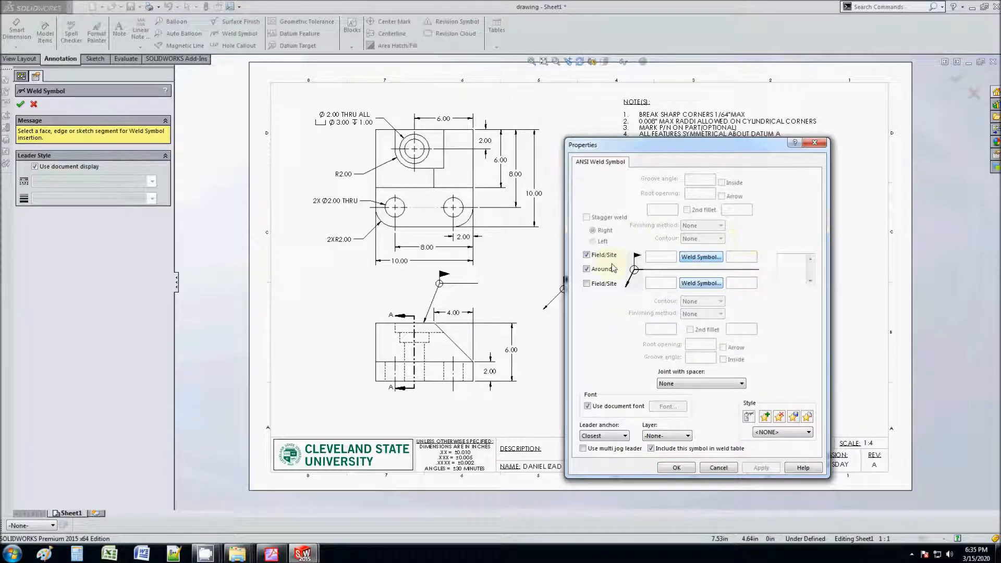
{"action": "left_click", "coordinate": [725, 384]}
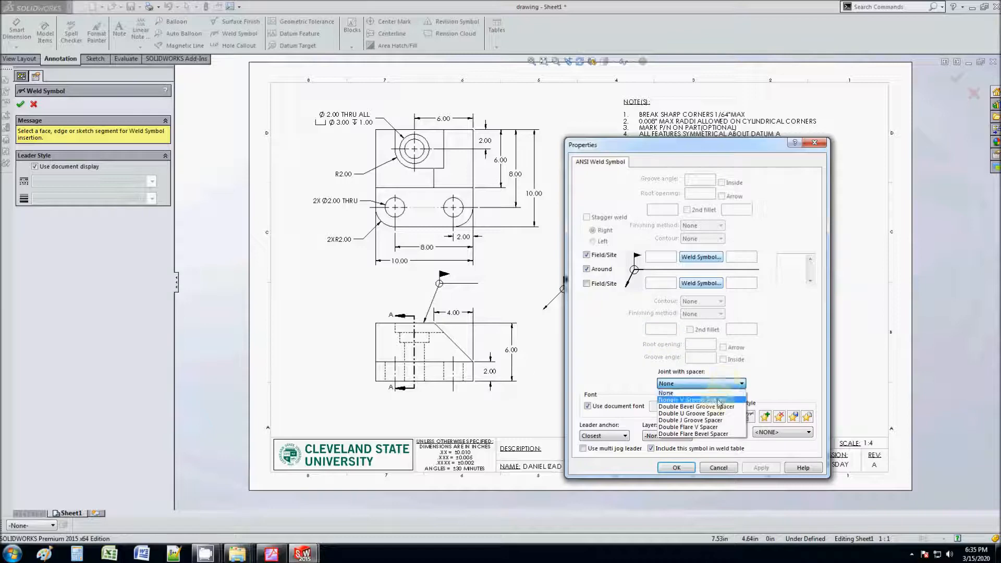
{"action": "left_click", "coordinate": [719, 400]}
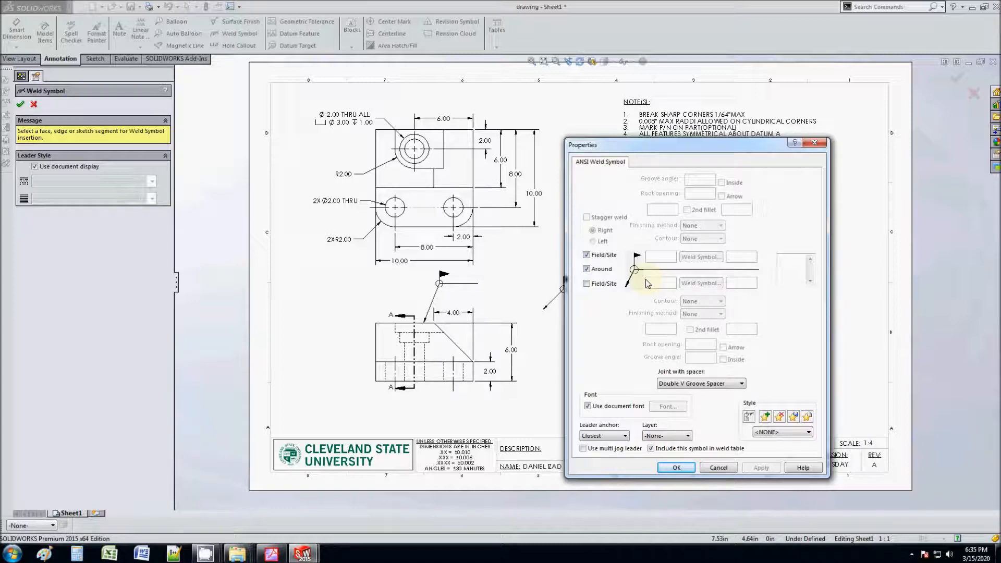
{"action": "left_click", "coordinate": [713, 468]}
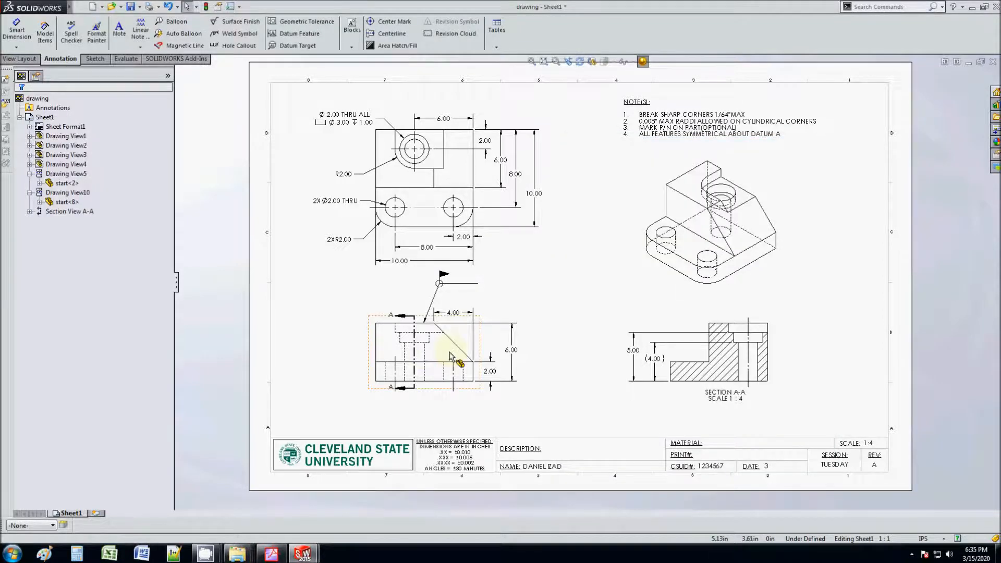
{"action": "scroll", "coordinate": [760, 232], "scroll_direction": "down", "scroll_amount": 3}
{"action": "scroll", "coordinate": [761, 229], "scroll_direction": "down", "scroll_amount": 2}
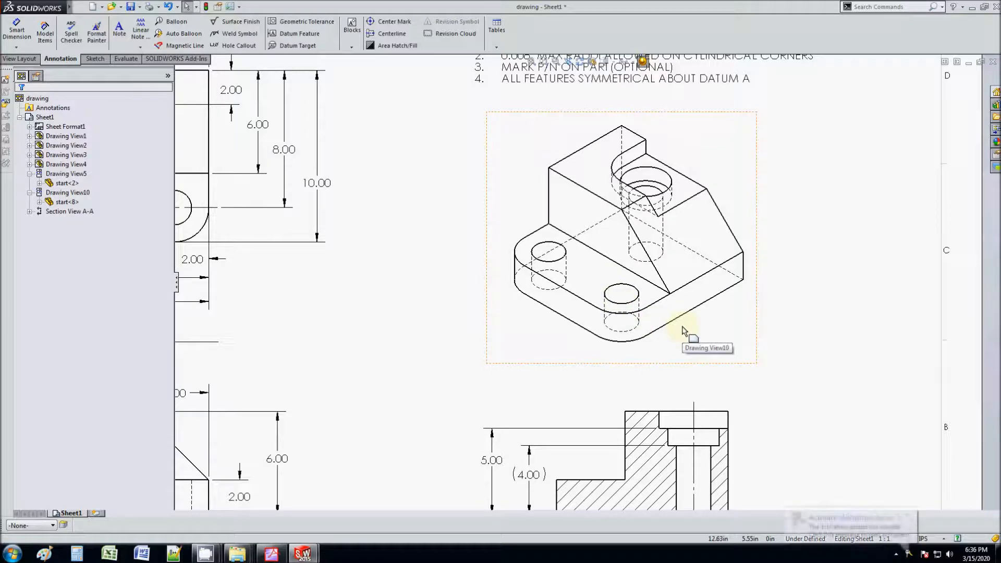
{"action": "left_click", "coordinate": [435, 371]}
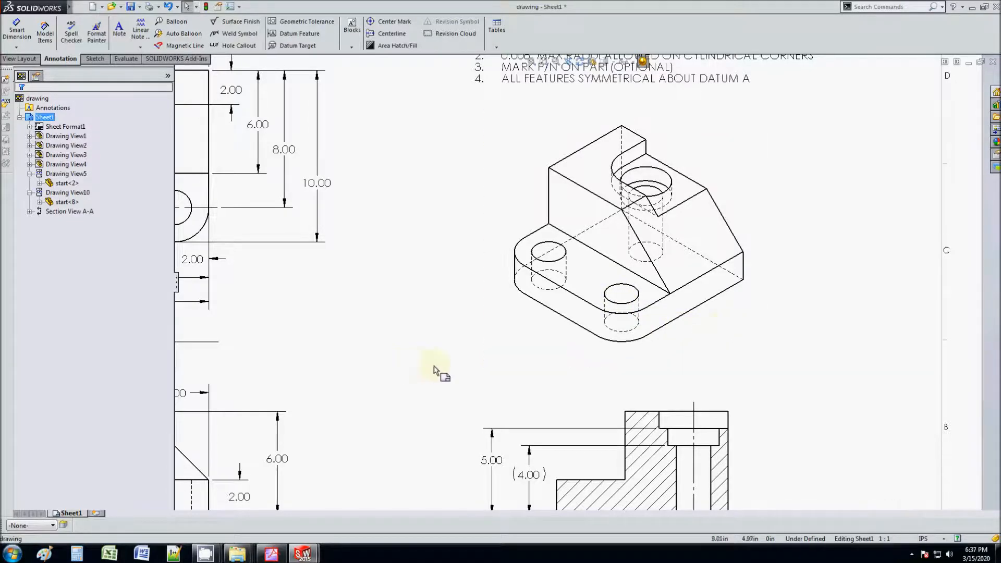
{"action": "key", "text": "f"}
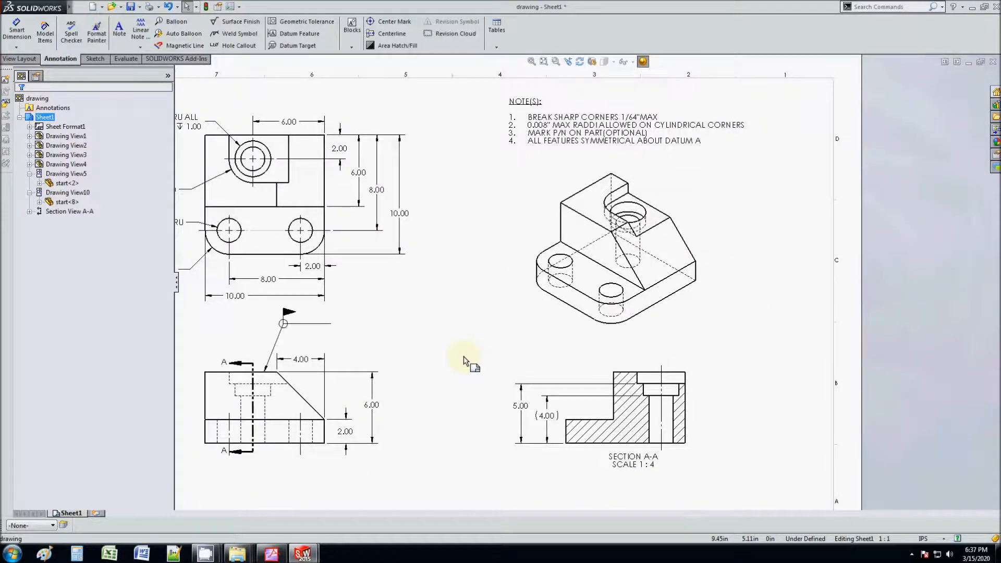
{"action": "key", "text": "f"}
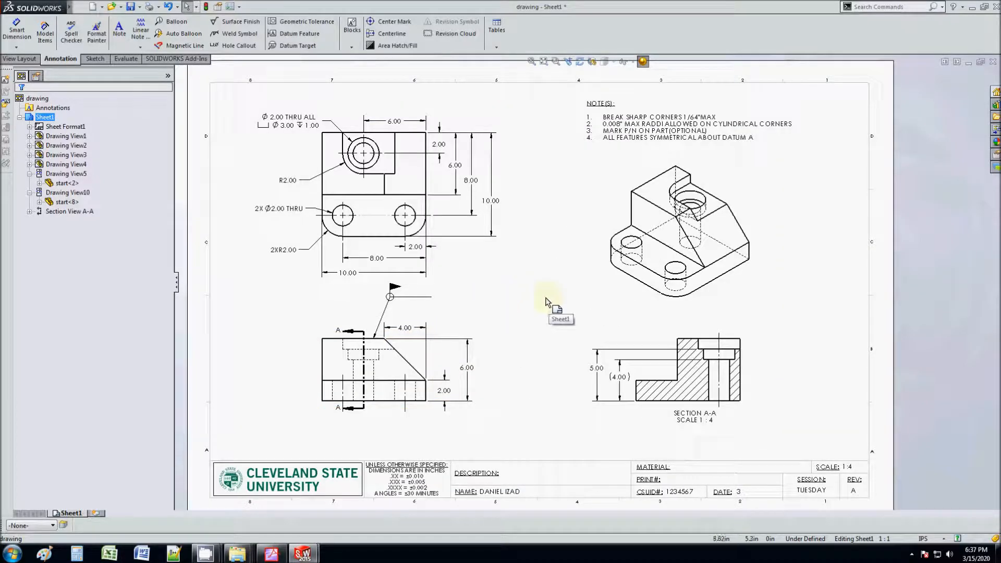
{"action": "scroll", "coordinate": [599, 273], "scroll_direction": "down", "scroll_amount": 1}
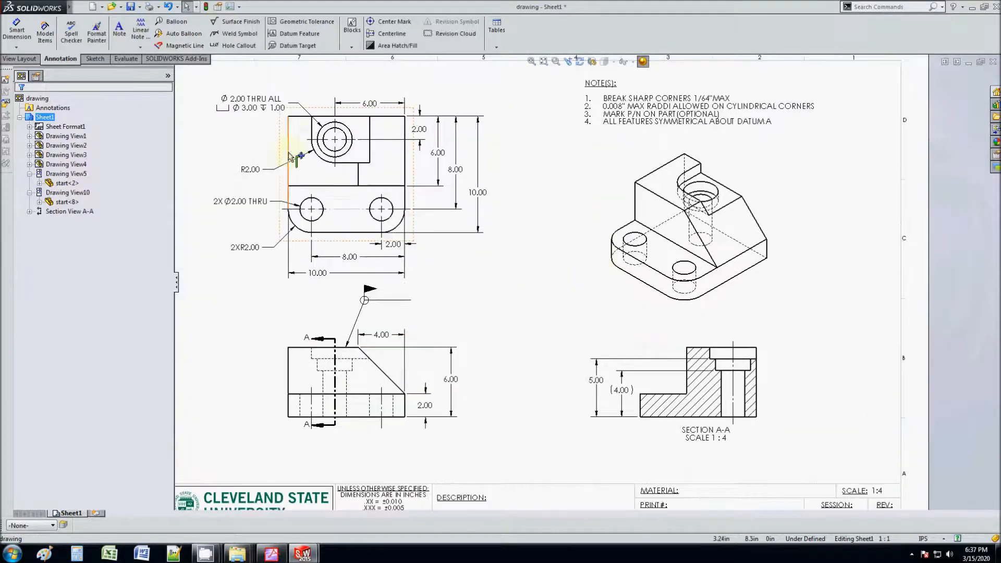
Sketch a circle about 0.46 in in diameter between the views and a rectangle about 0.79 by 0.23 in directly beneath it.
{"action": "left_click", "coordinate": [93, 59]}
{"action": "left_click", "coordinate": [60, 21]}
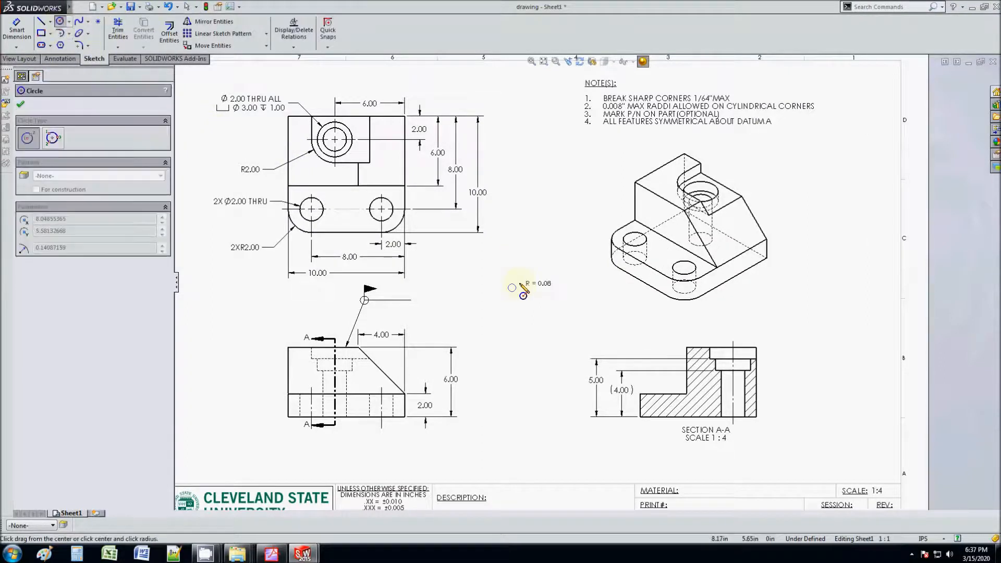
{"action": "left_click_drag", "start_coordinate": [512, 287], "coordinate": [522, 288]}
{"action": "left_click", "coordinate": [41, 33]}
{"action": "left_click", "coordinate": [496, 298]}
{"action": "left_click", "coordinate": [532, 308]}
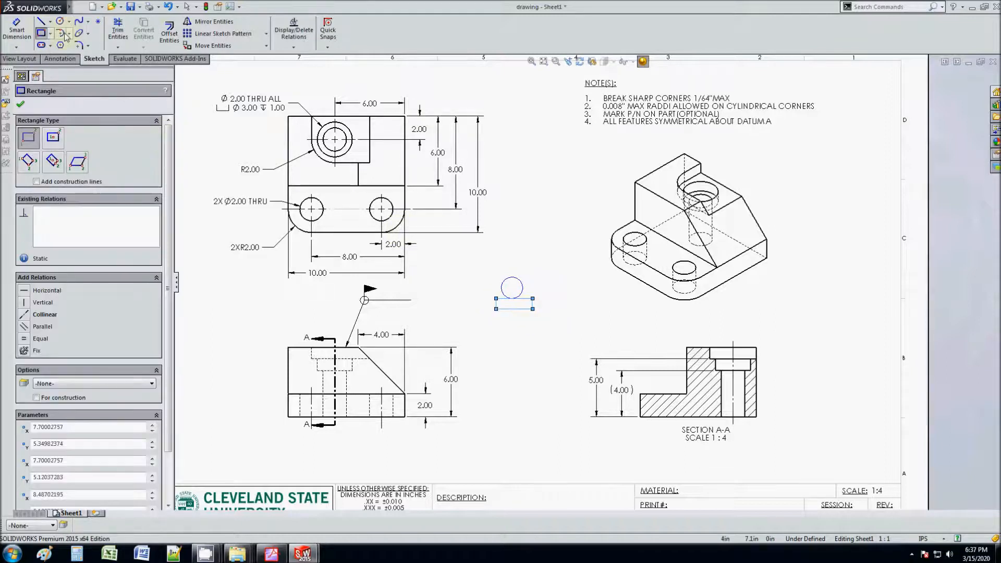
Sketch a small closed triangle of lines with its tip touching the right side of the circle.
{"action": "left_click", "coordinate": [40, 21]}
{"action": "left_click", "coordinate": [523, 287]}
{"action": "left_click", "coordinate": [536, 281]}
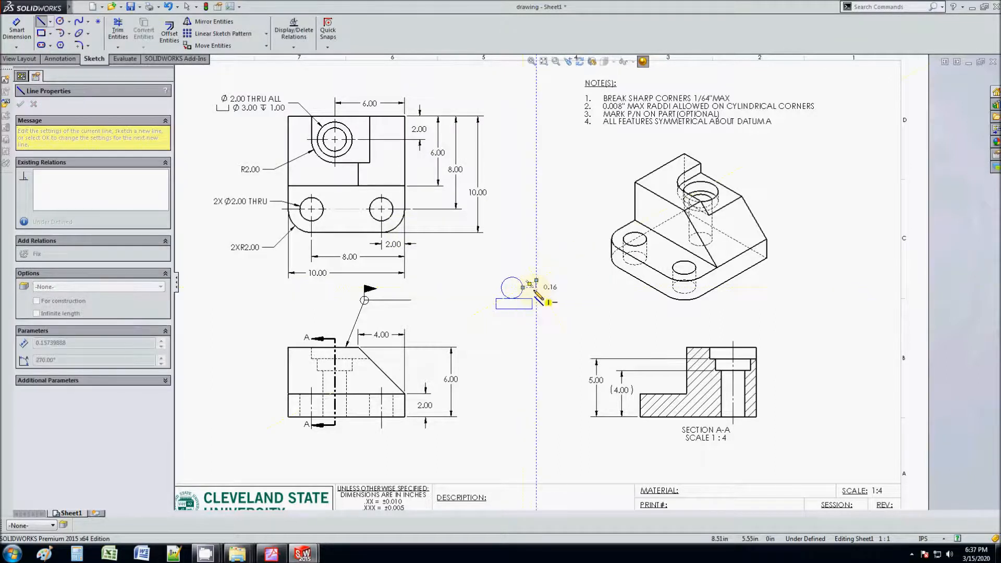
{"action": "left_click", "coordinate": [536, 293]}
{"action": "left_click", "coordinate": [522, 287]}
{"action": "key", "text": "Escape"}
Combine the circle, rectangle and triangle into a single block.
{"action": "scroll", "coordinate": [545, 299], "scroll_direction": "down", "scroll_amount": 5}
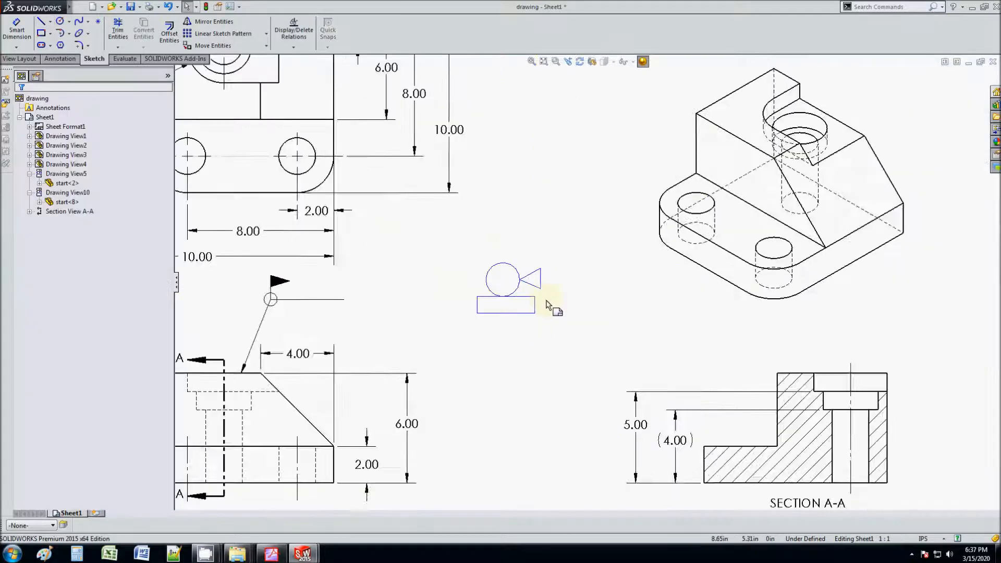
{"action": "left_click", "coordinate": [499, 235]}
{"action": "left_click_drag", "start_coordinate": [520, 244], "coordinate": [515, 265]}
{"action": "left_click_drag", "start_coordinate": [419, 222], "coordinate": [587, 353]}
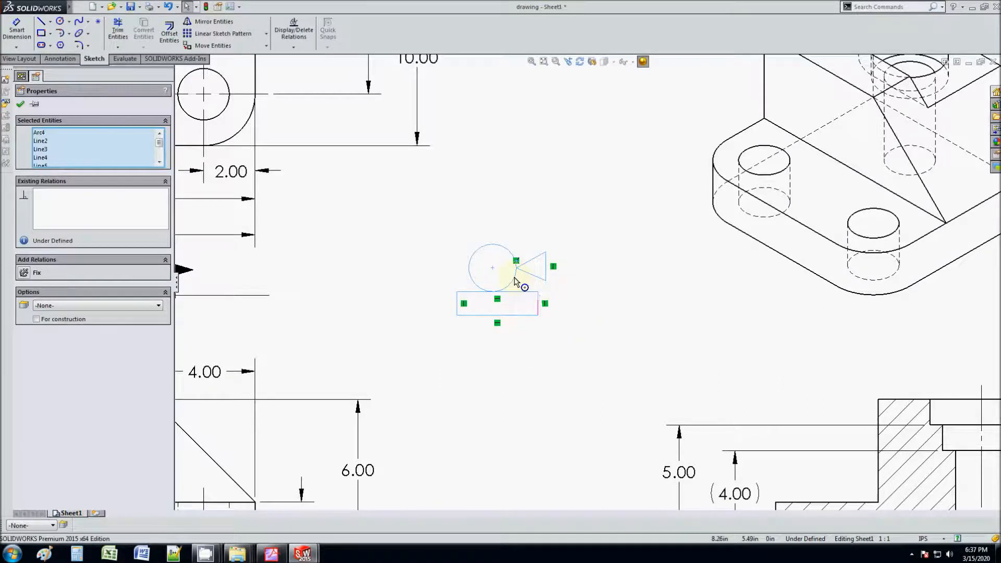
{"action": "right_click", "coordinate": [515, 278]}
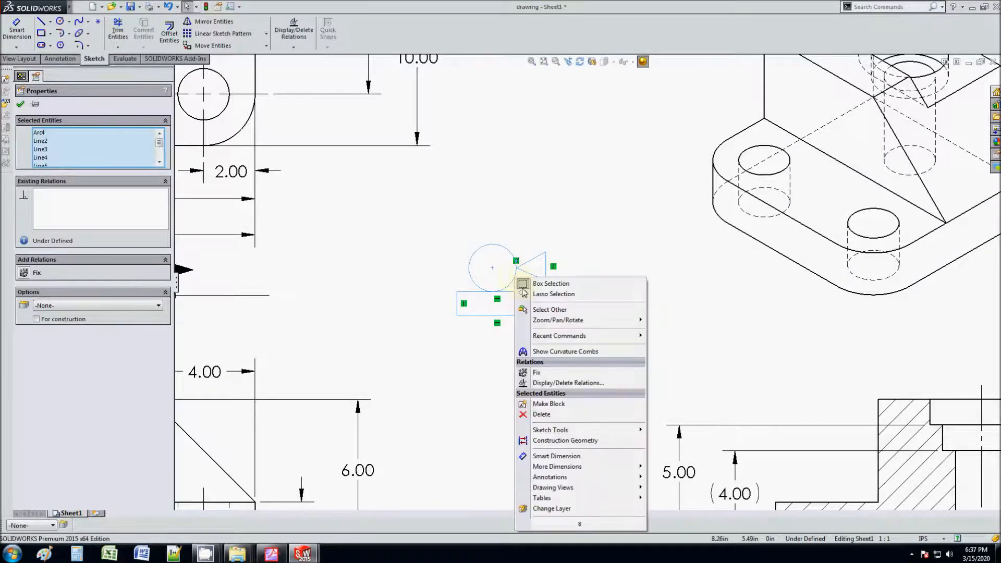
{"action": "left_click", "coordinate": [559, 408]}
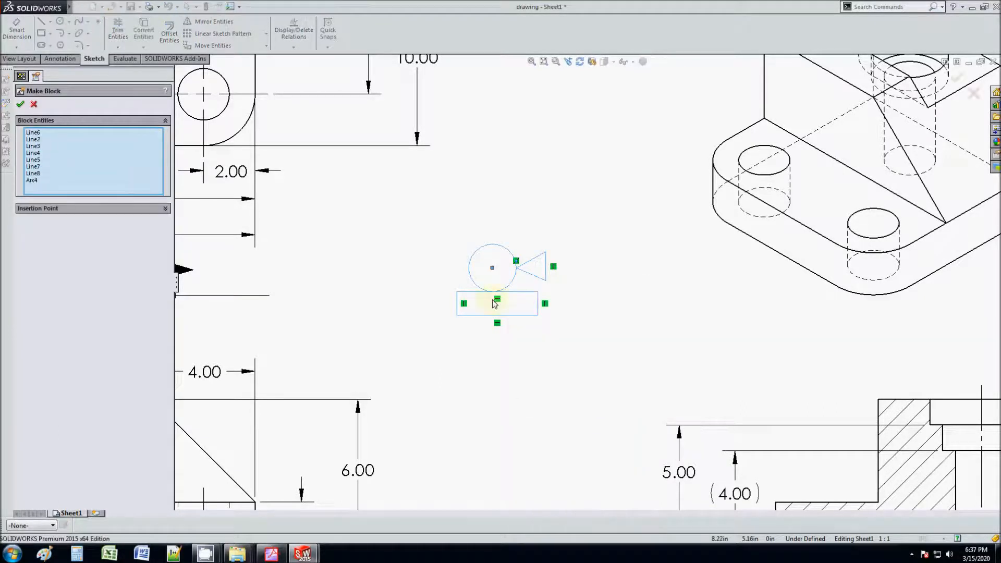
{"action": "left_click", "coordinate": [20, 103]}
Move the block up beside the isometric view and place a pasted copy of it to the lower left.
{"action": "left_click_drag", "start_coordinate": [491, 255], "coordinate": [604, 180]}
{"action": "key", "text": "ctrl+v"}
{"action": "left_click_drag", "start_coordinate": [576, 265], "coordinate": [420, 235]}
{"action": "left_click_drag", "start_coordinate": [557, 258], "coordinate": [410, 293]}
Explode the lower-left copy of the block and delete all of its loose sketch entities.
{"action": "right_click", "coordinate": [407, 291]}
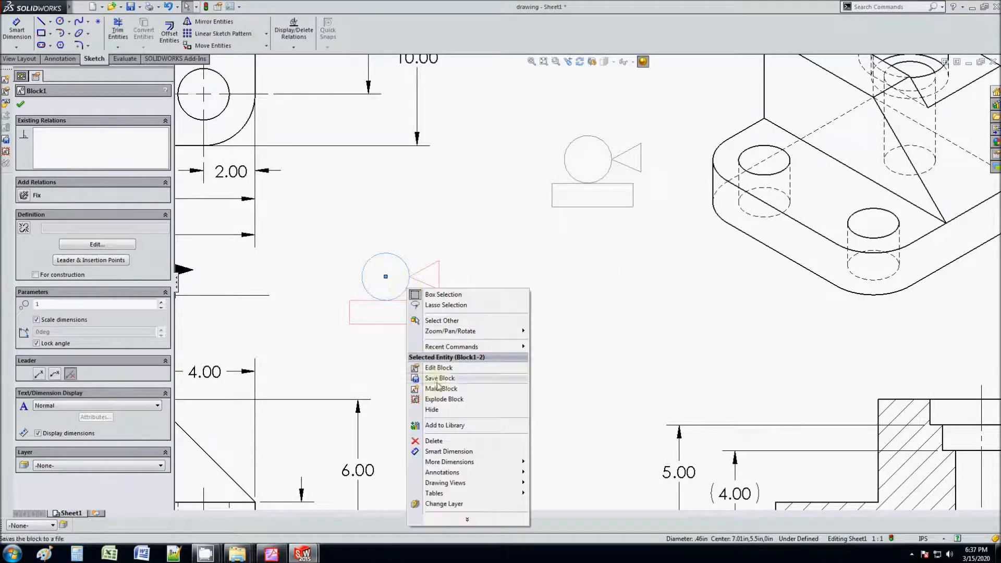
{"action": "left_click", "coordinate": [438, 399]}
{"action": "left_click", "coordinate": [398, 274]}
{"action": "mouse_move", "coordinate": [396, 255]}
{"action": "left_mouse_down"}
{"action": "mouse_move", "coordinate": [395, 226]}
{"action": "mouse_move", "coordinate": [383, 261]}
{"action": "left_mouse_up"}
{"action": "left_click_drag", "start_coordinate": [321, 219], "coordinate": [495, 357]}
{"action": "key", "text": "Delete"}
Delete the remaining block beside the isometric view from the sheet.
{"action": "left_click_drag", "start_coordinate": [546, 126], "coordinate": [693, 239]}
{"action": "key", "text": "Delete"}
{"action": "scroll", "coordinate": [667, 232], "scroll_direction": "up", "scroll_amount": 5}
{"action": "scroll", "coordinate": [518, 347], "scroll_direction": "down", "scroll_amount": 3}
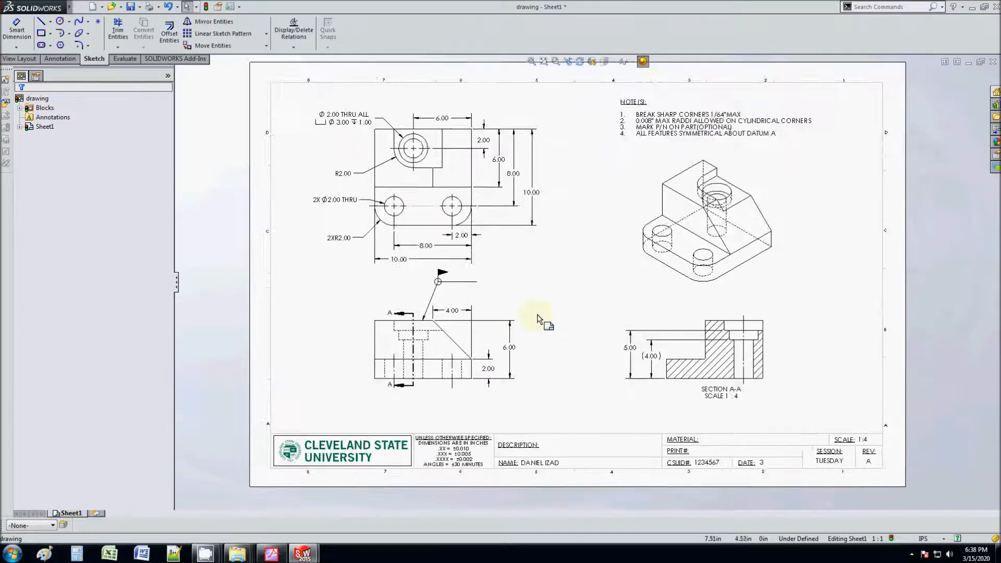
Open the start part from the drawing's top view.
{"action": "middle_click_drag", "start_coordinate": [614, 264], "coordinate": [602, 290]}
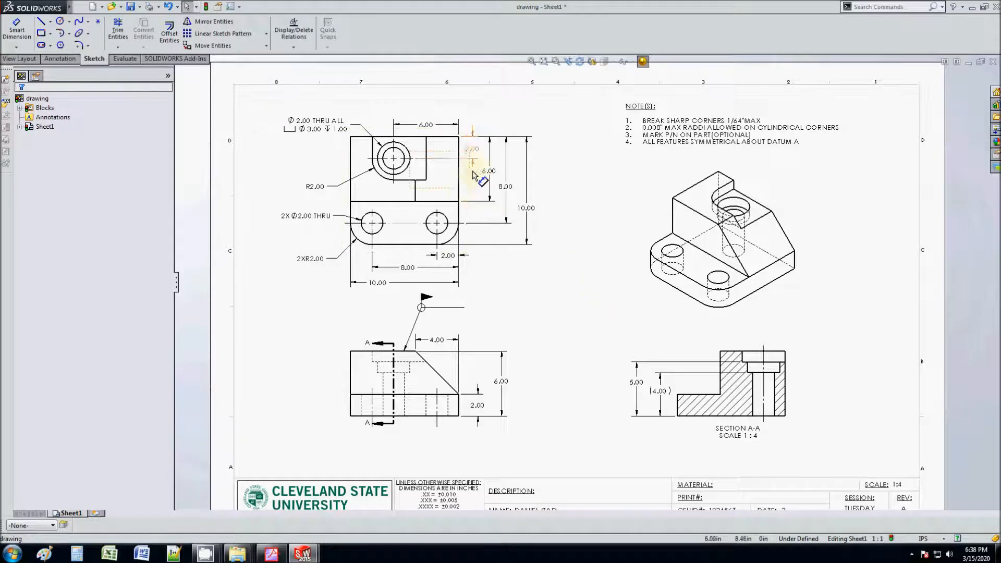
{"action": "right_click", "coordinate": [459, 208]}
{"action": "left_click", "coordinate": [499, 214]}
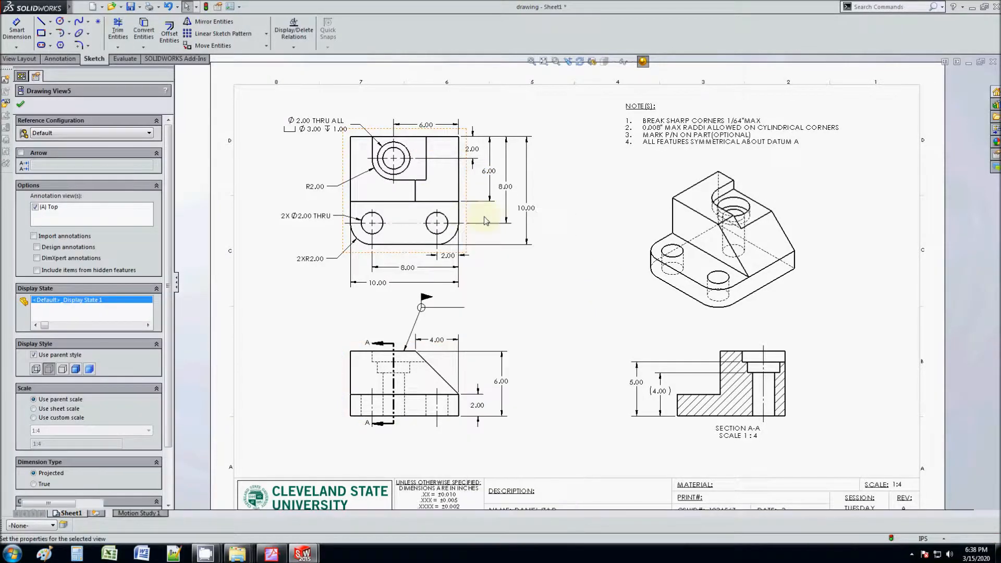
In Boss-Extrude1's Sketch1, set the top edge length to 8 in and the left side height to 10 in, and exit the sketch.
{"action": "left_click", "coordinate": [26, 182]}
{"action": "right_click", "coordinate": [63, 192]}
{"action": "left_click", "coordinate": [64, 167]}
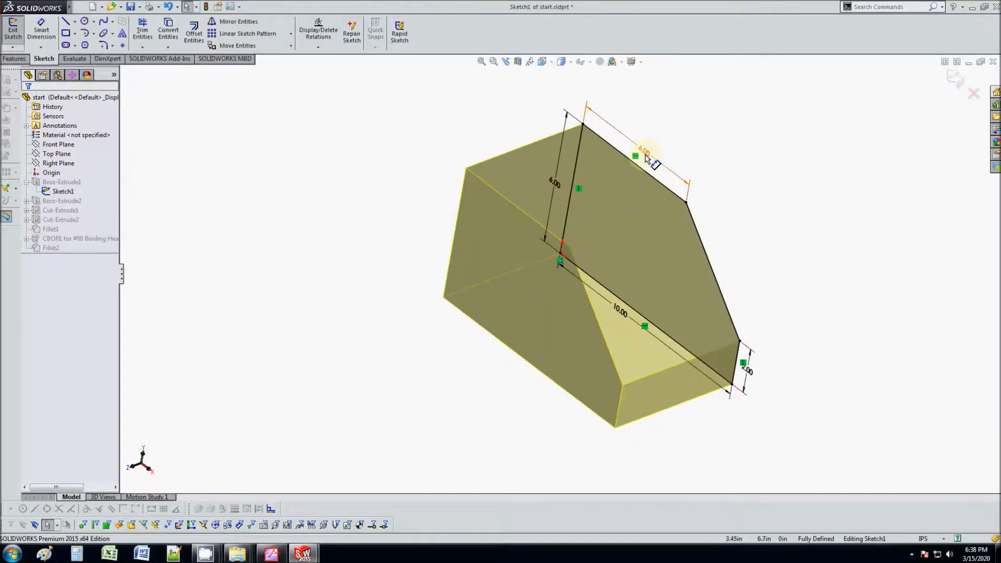
{"action": "left_click", "coordinate": [645, 164]}
{"action": "double_click", "coordinate": [645, 164]}
{"action": "type", "text": "8"}
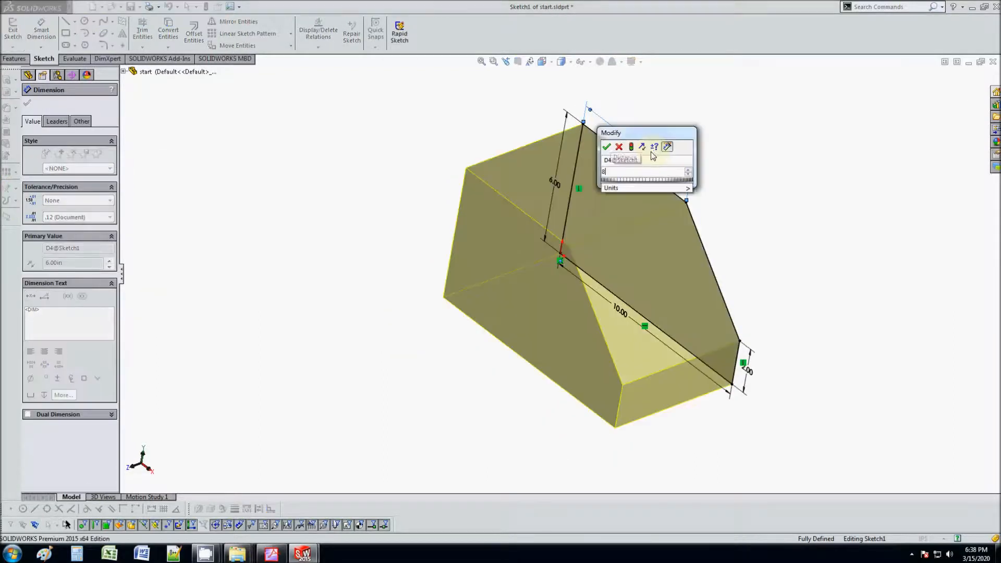
{"action": "key", "text": "Return"}
{"action": "double_click", "coordinate": [555, 183]}
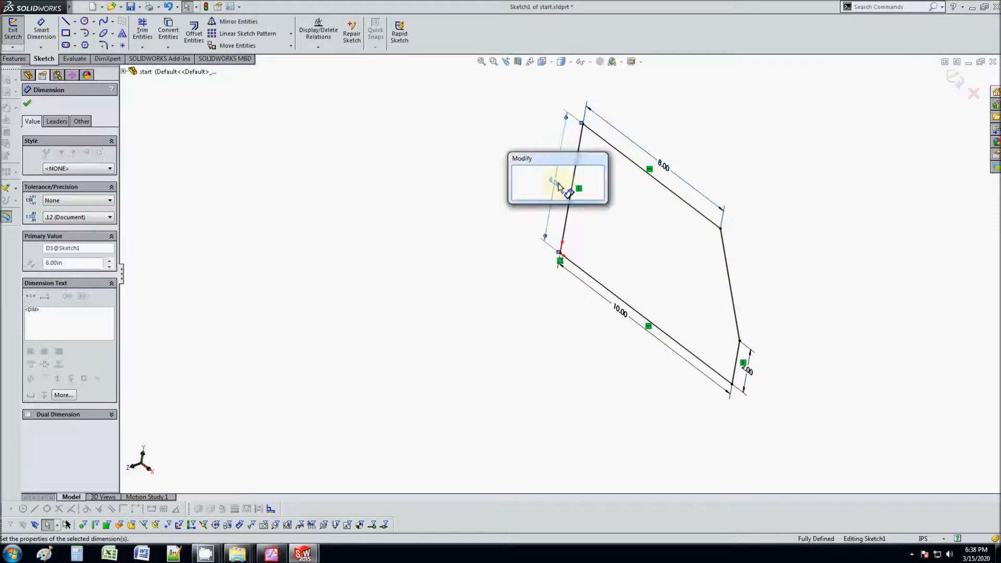
{"action": "type", "text": "1"}
{"action": "key", "text": "Return"}
{"action": "left_click", "coordinate": [949, 83]}
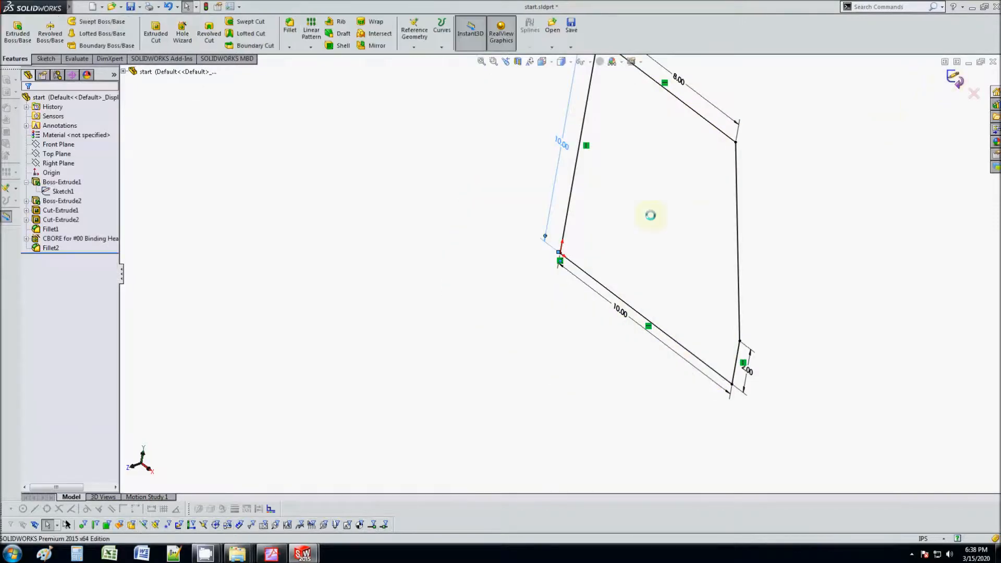
In Cut-Extrude2's sketch, try 8 in for the rectangle's 4 in dimension, set it to 7 in instead, and exit the sketch.
{"action": "mouse_move", "coordinate": [529, 253]}
{"action": "middle_mouse_down"}
{"action": "mouse_move", "coordinate": [607, 224]}
{"action": "mouse_move", "coordinate": [598, 178]}
{"action": "mouse_move", "coordinate": [587, 243]}
{"action": "mouse_move", "coordinate": [566, 253]}
{"action": "mouse_move", "coordinate": [509, 230]}
{"action": "middle_mouse_up"}
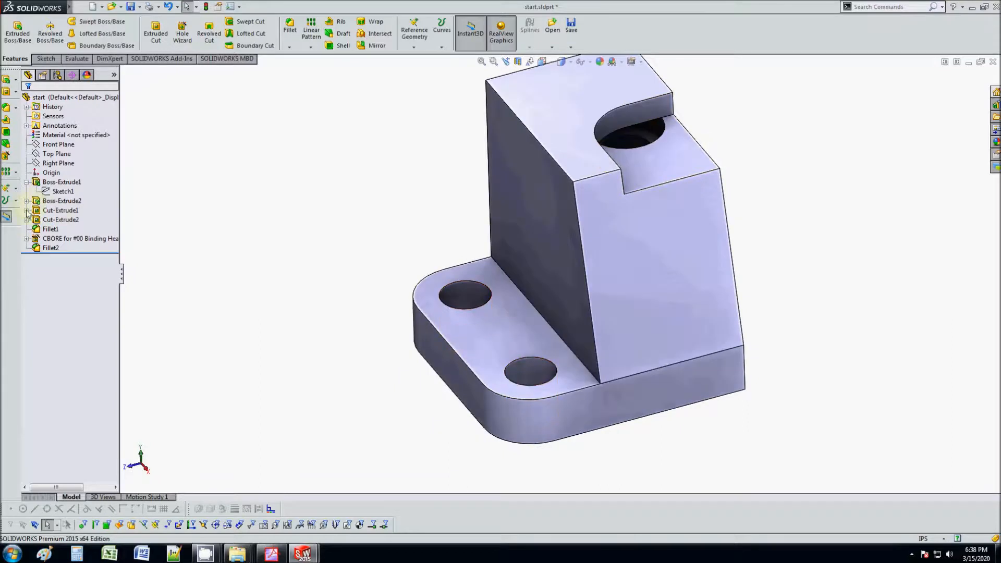
{"action": "left_click", "coordinate": [46, 210]}
{"action": "left_click", "coordinate": [37, 230]}
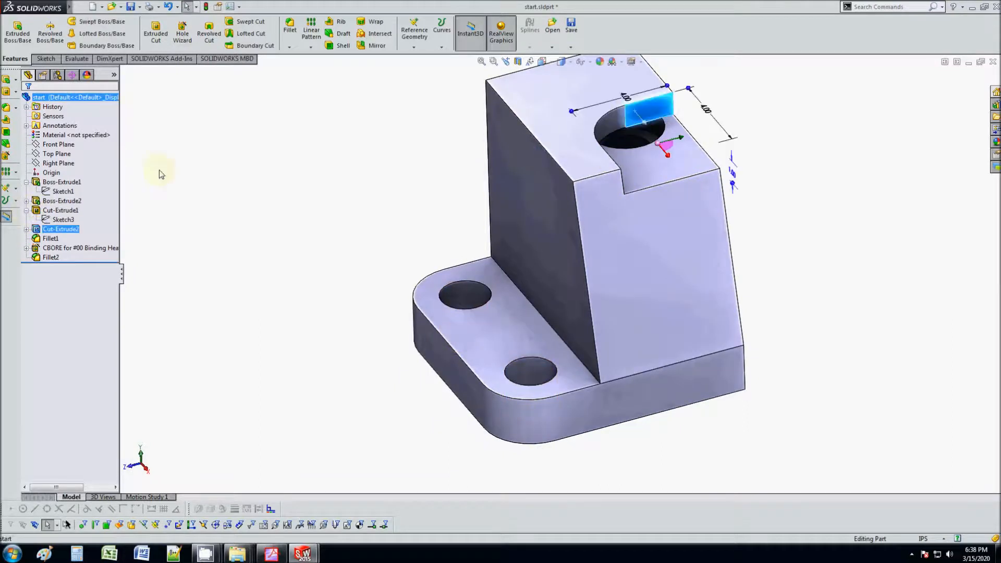
{"action": "right_click", "coordinate": [37, 233]}
{"action": "left_click", "coordinate": [86, 221]}
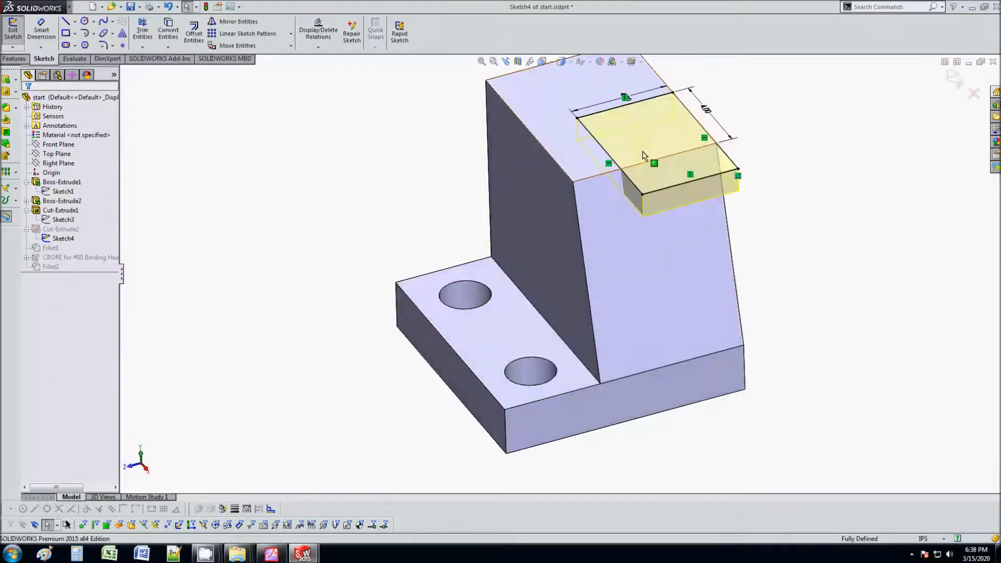
{"action": "double_click", "coordinate": [706, 111]}
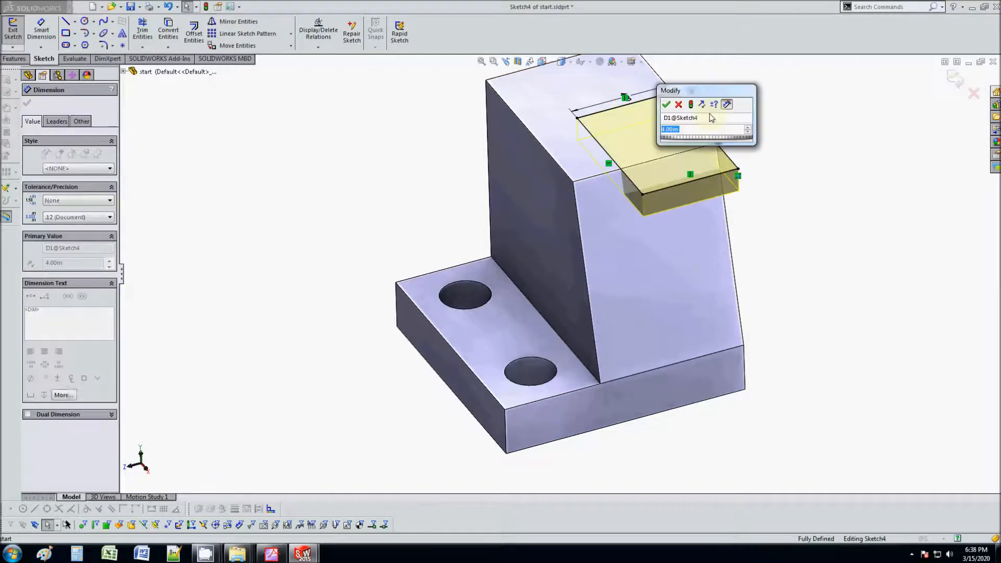
{"action": "scroll", "coordinate": [698, 122], "scroll_direction": "up", "scroll_amount": 2}
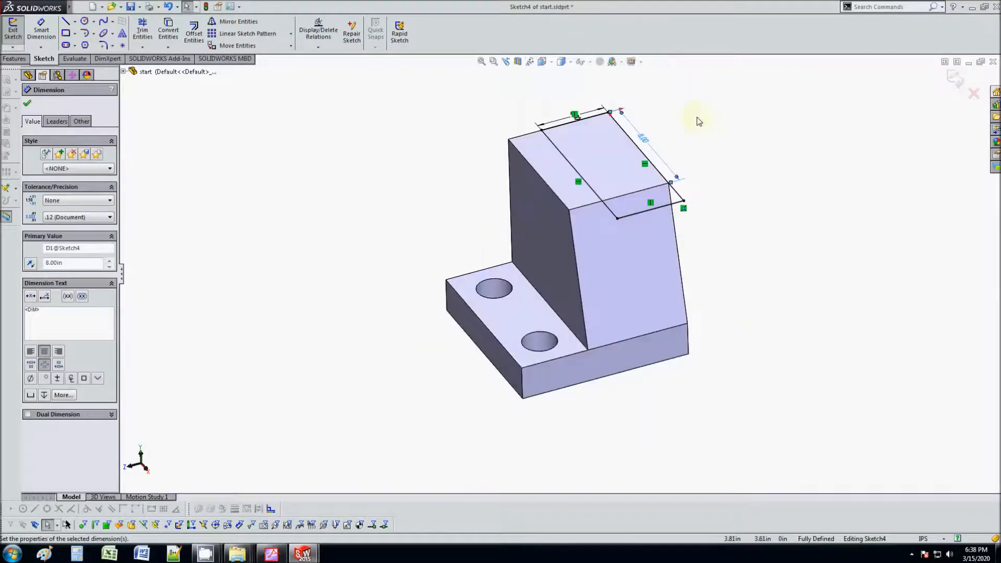
{"action": "double_click", "coordinate": [651, 144]}
{"action": "key", "text": "Return"}
{"action": "left_click", "coordinate": [955, 78]}
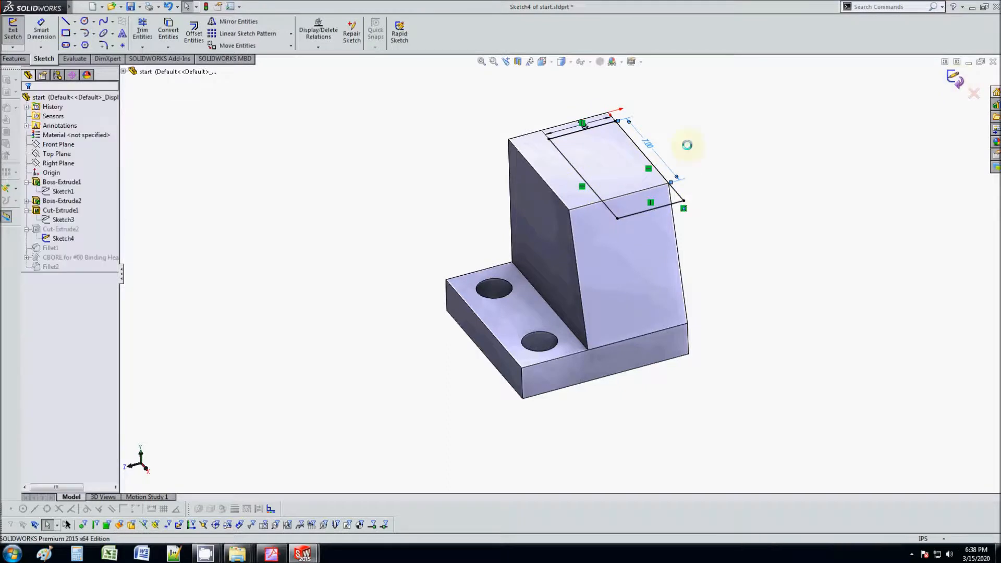
Switch to the drawing and examine how its views and dimensions respond to the part's sketch edits.
{"action": "left_click", "coordinate": [192, 7]}
{"action": "left_click", "coordinate": [209, 99]}
{"action": "left_click", "coordinate": [563, 297]}
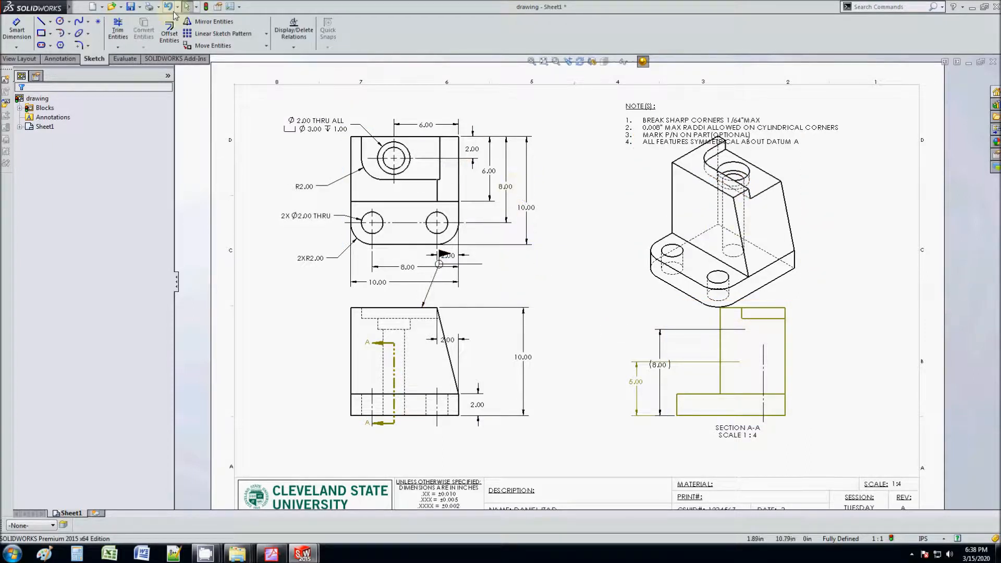
Return to the start part and undo the sketch dimension edits.
{"action": "mouse_move", "coordinate": [69, 7]}
{"action": "left_click", "coordinate": [200, 8]}
{"action": "left_click", "coordinate": [214, 99]}
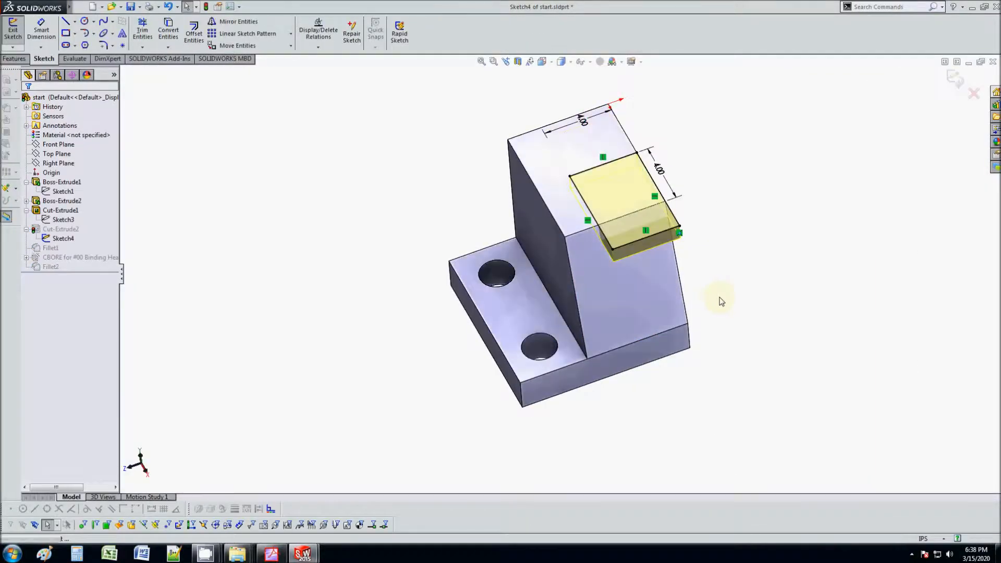
{"action": "key", "text": "ctrl+z"}
{"action": "key", "text": "ctrl+z"}
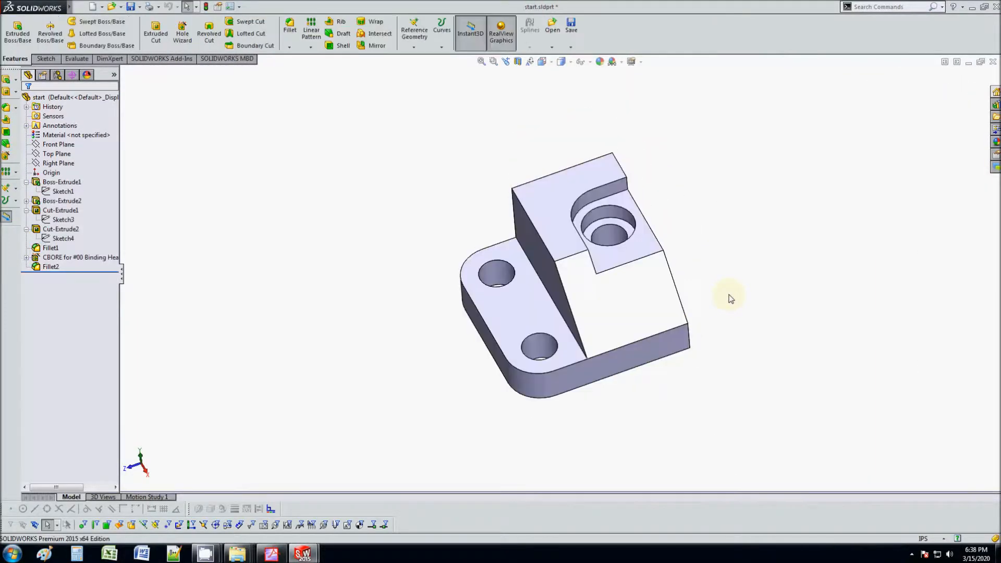
Switch back to the drawing, move the front view slightly down, and delete the weld symbol above it.
{"action": "mouse_move", "coordinate": [74, 7]}
{"action": "left_click", "coordinate": [216, 7]}
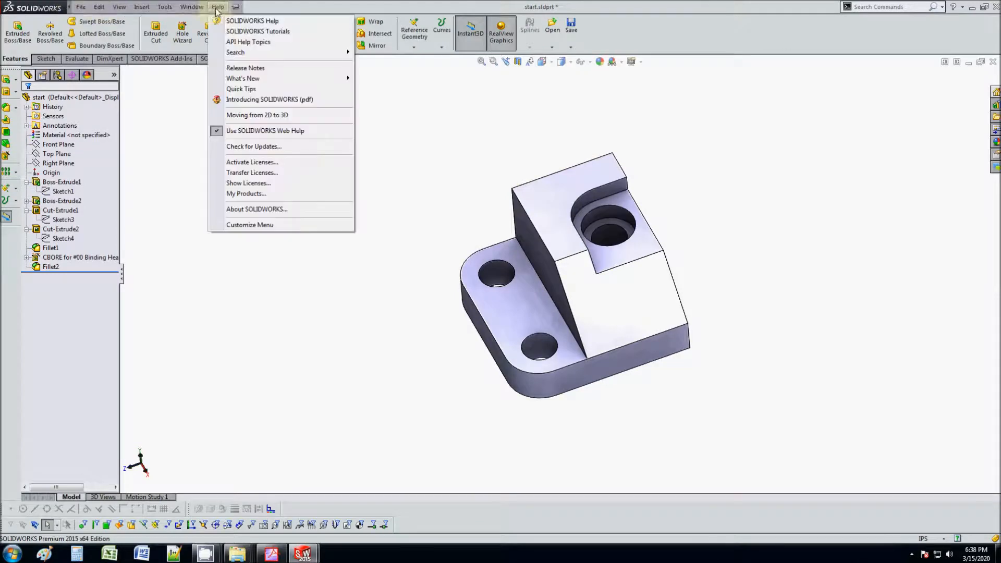
{"action": "mouse_move", "coordinate": [193, 7]}
{"action": "left_click", "coordinate": [210, 99]}
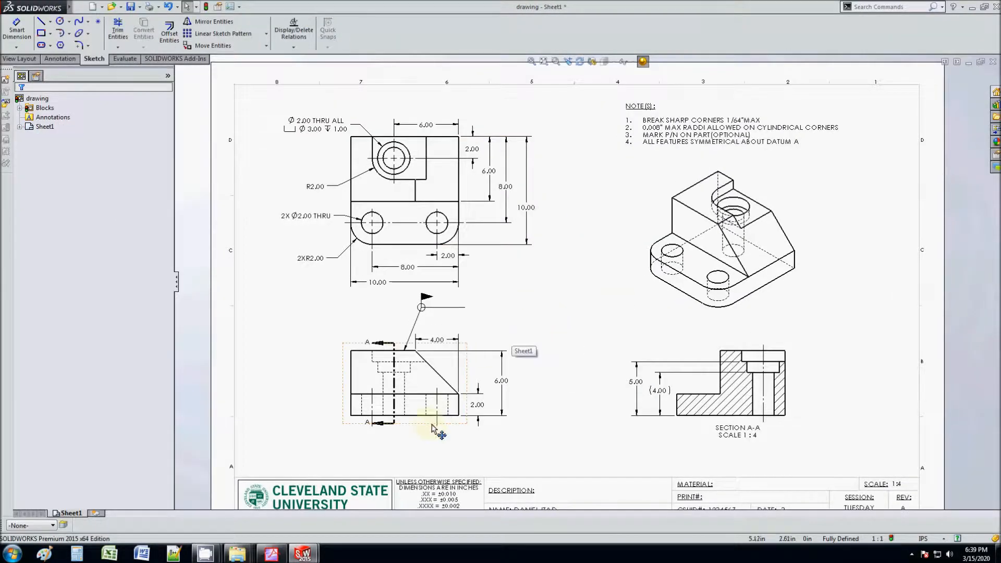
{"action": "left_click_drag", "start_coordinate": [428, 415], "coordinate": [427, 433]}
{"action": "left_click", "coordinate": [519, 313]}
{"action": "left_click", "coordinate": [419, 326]}
{"action": "key", "text": "Delete"}
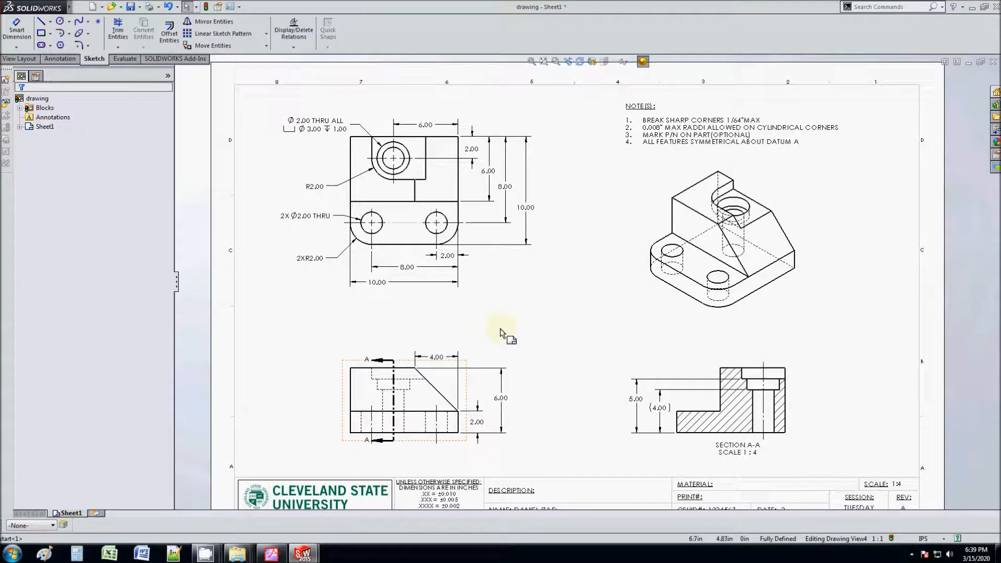
Create a detail view from a small circle at the top view's counterbored hole and place it in the middle of the sheet.
{"action": "left_click", "coordinate": [19, 58]}
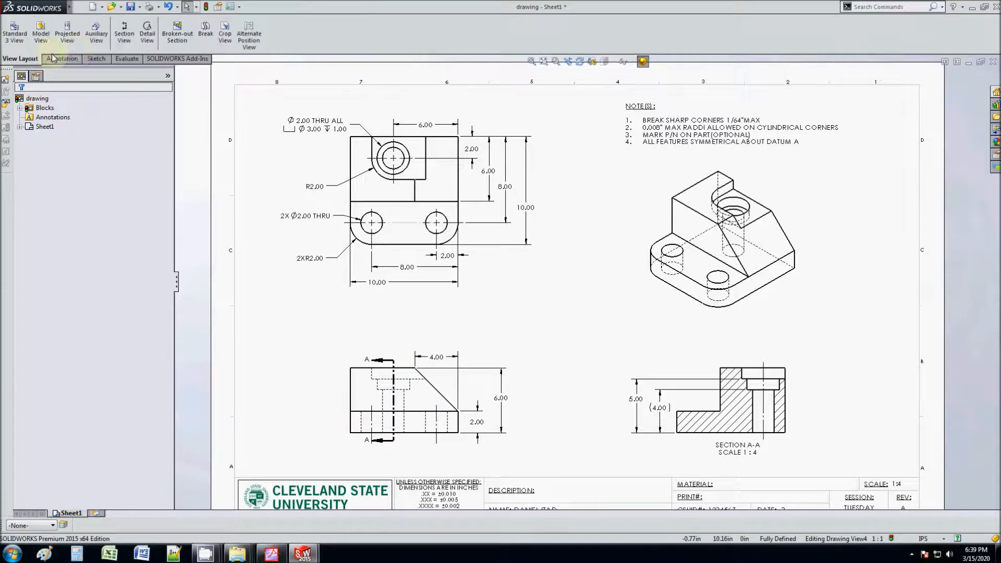
{"action": "left_click", "coordinate": [146, 34]}
{"action": "scroll", "coordinate": [417, 438], "scroll_direction": "down", "scroll_amount": 1}
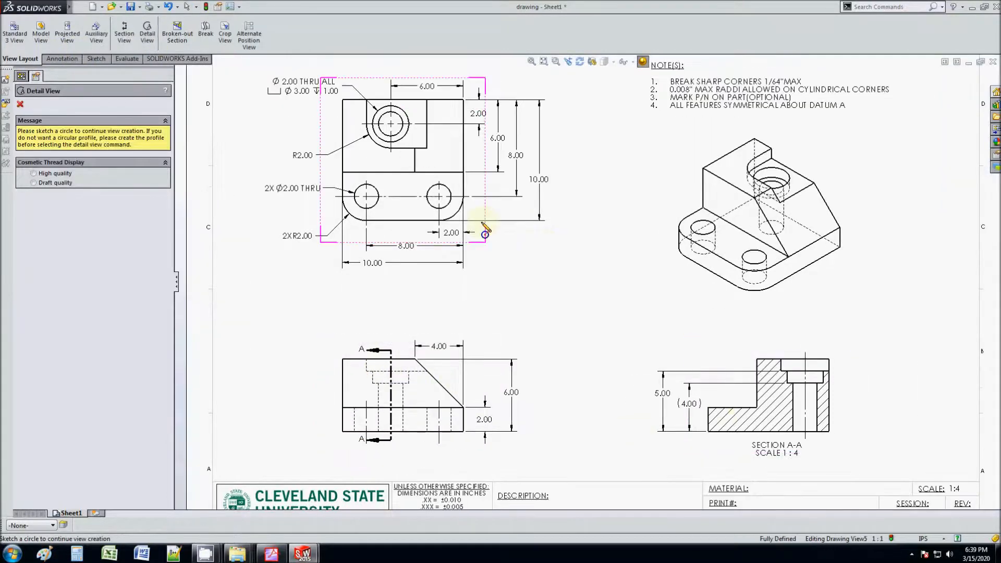
{"action": "scroll", "coordinate": [376, 127], "scroll_direction": "up", "scroll_amount": 5}
{"action": "left_click_drag", "start_coordinate": [385, 126], "coordinate": [388, 112]}
{"action": "left_click_drag", "start_coordinate": [530, 176], "coordinate": [536, 246]}
{"action": "scroll", "coordinate": [536, 246], "scroll_direction": "up", "scroll_amount": 6}
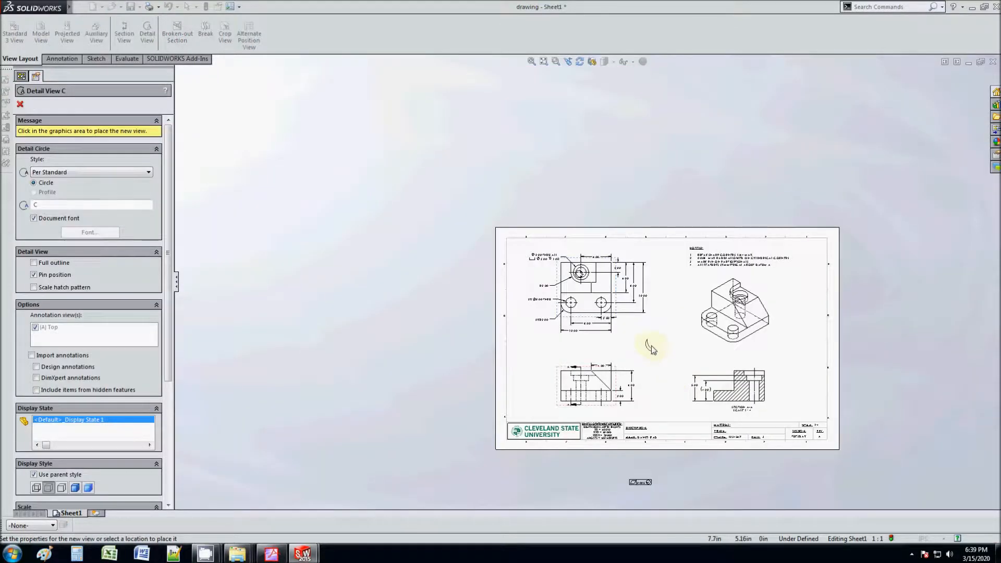
{"action": "left_click", "coordinate": [651, 347]}
{"action": "key", "text": "f"}
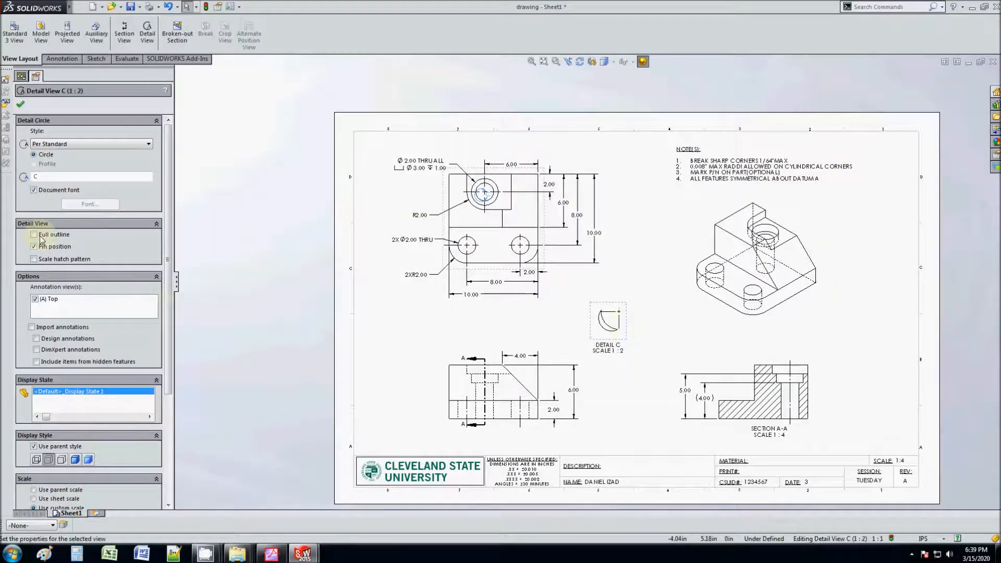
Give Detail C a full outline, try a 6:1 scale, set the custom scale to 3:2 instead, and shift the view slightly right.
{"action": "left_click", "coordinate": [34, 235]}
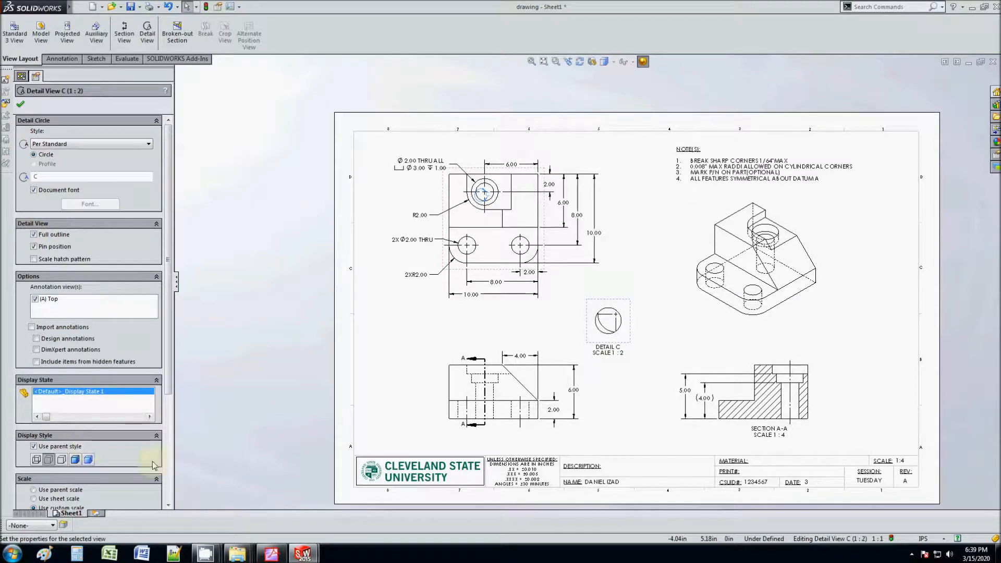
{"action": "scroll", "coordinate": [170, 397], "scroll_direction": "down", "scroll_amount": 5}
{"action": "left_click", "coordinate": [57, 409]}
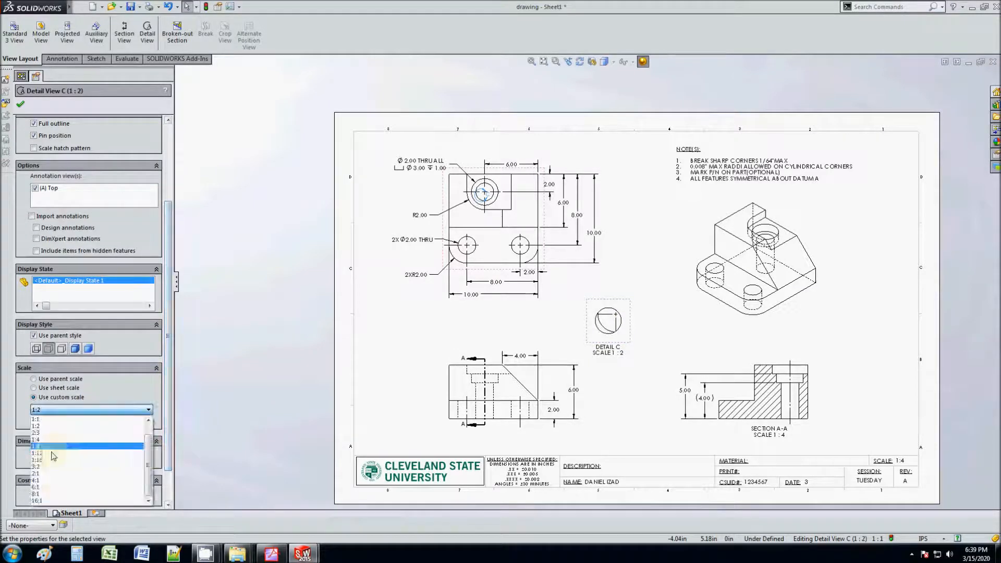
{"action": "left_click", "coordinate": [49, 487]}
{"action": "left_click", "coordinate": [52, 409]}
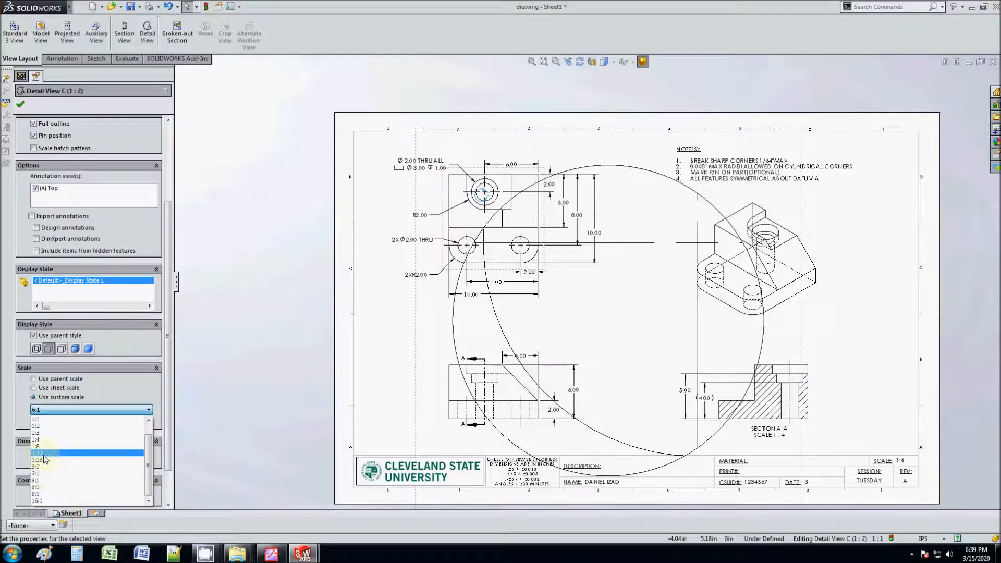
{"action": "left_click", "coordinate": [46, 467]}
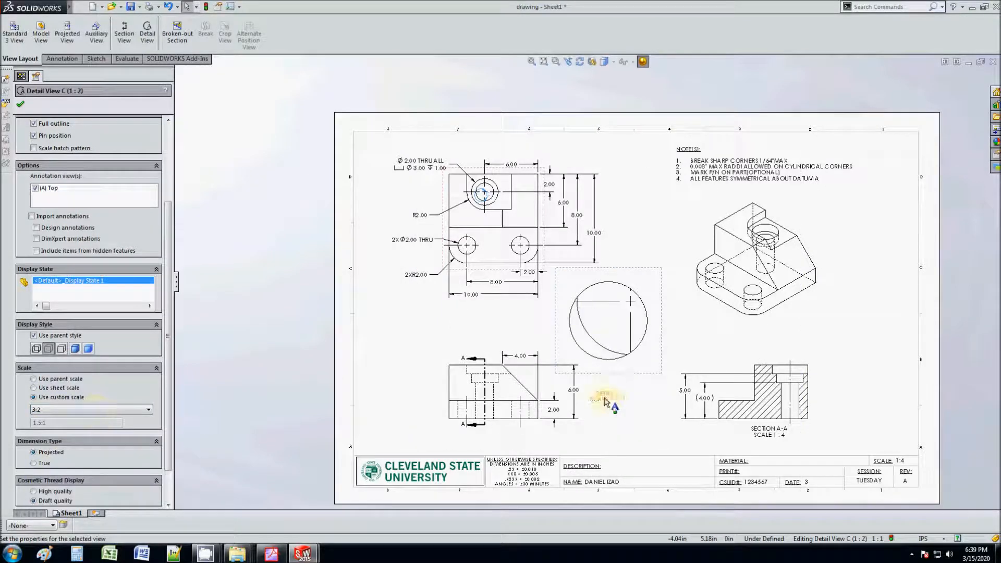
{"action": "left_click_drag", "start_coordinate": [645, 268], "coordinate": [671, 265]}
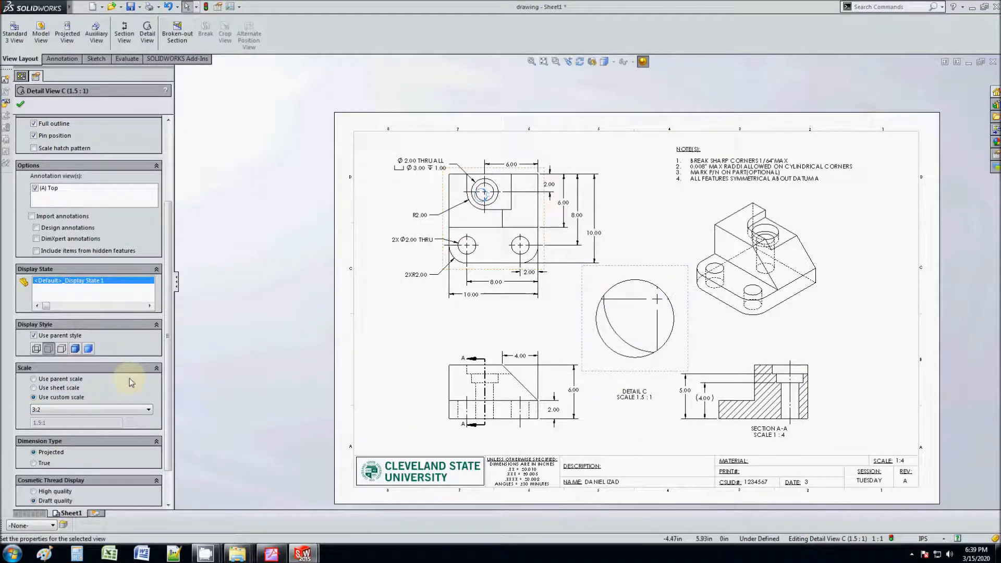
{"action": "left_click_drag", "start_coordinate": [167, 384], "coordinate": [179, 258]}
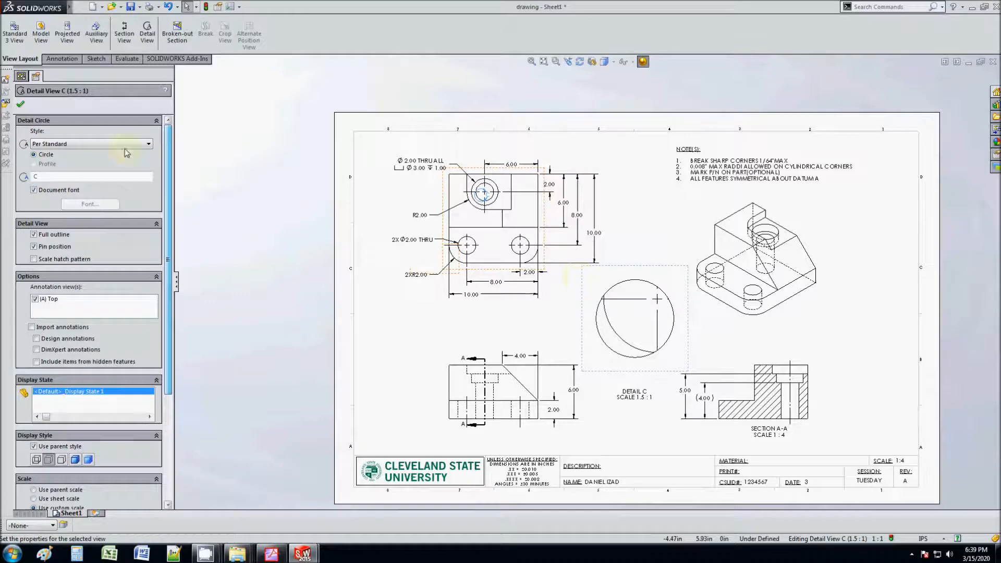
{"action": "left_click", "coordinate": [20, 104]}
Dimension the arc's diameter in Detail C and move the view's label inside the detail circle.
{"action": "left_click", "coordinate": [61, 59]}
{"action": "left_click", "coordinate": [16, 34]}
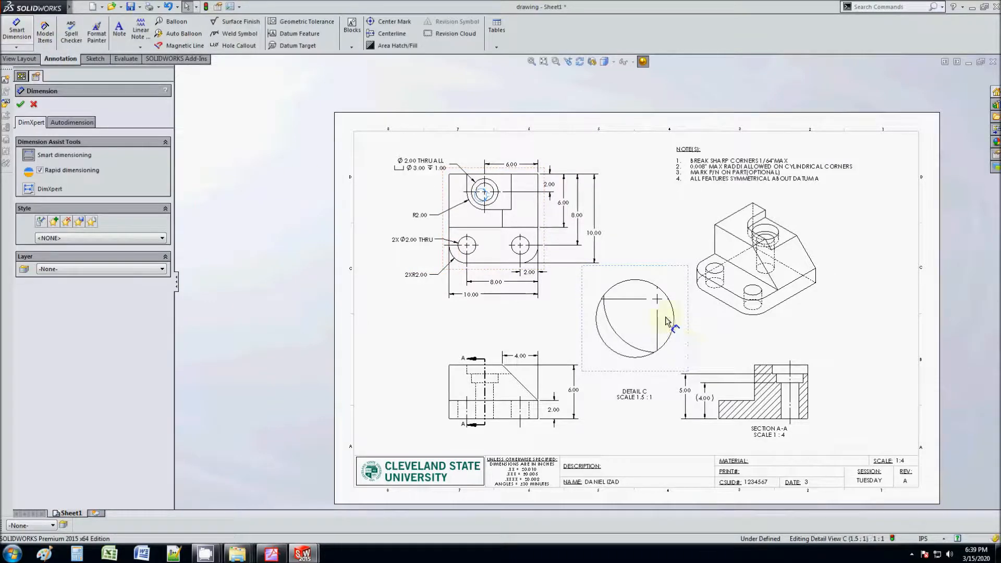
{"action": "left_click", "coordinate": [564, 327]}
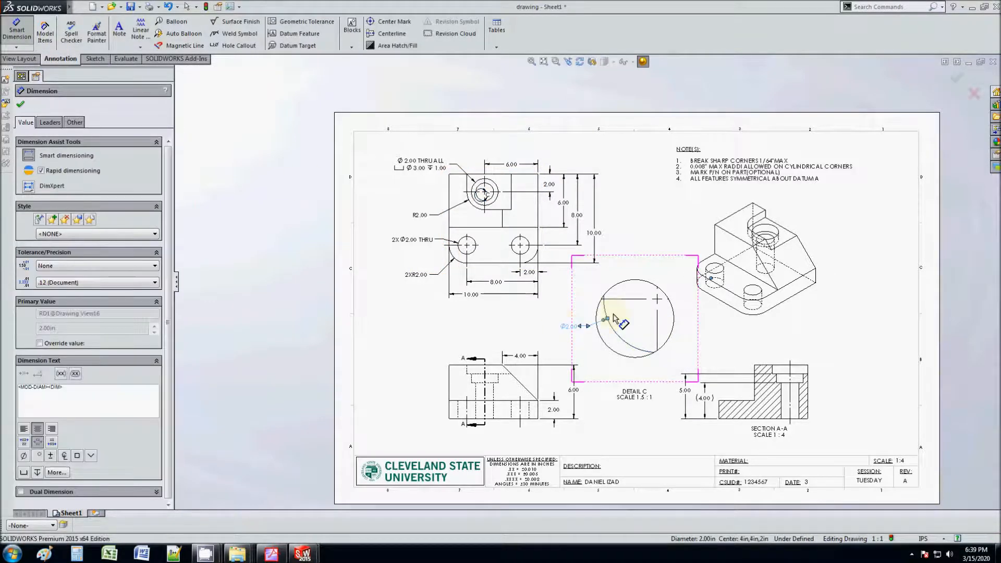
{"action": "key", "text": "Escape"}
{"action": "left_click_drag", "start_coordinate": [641, 398], "coordinate": [634, 360]}
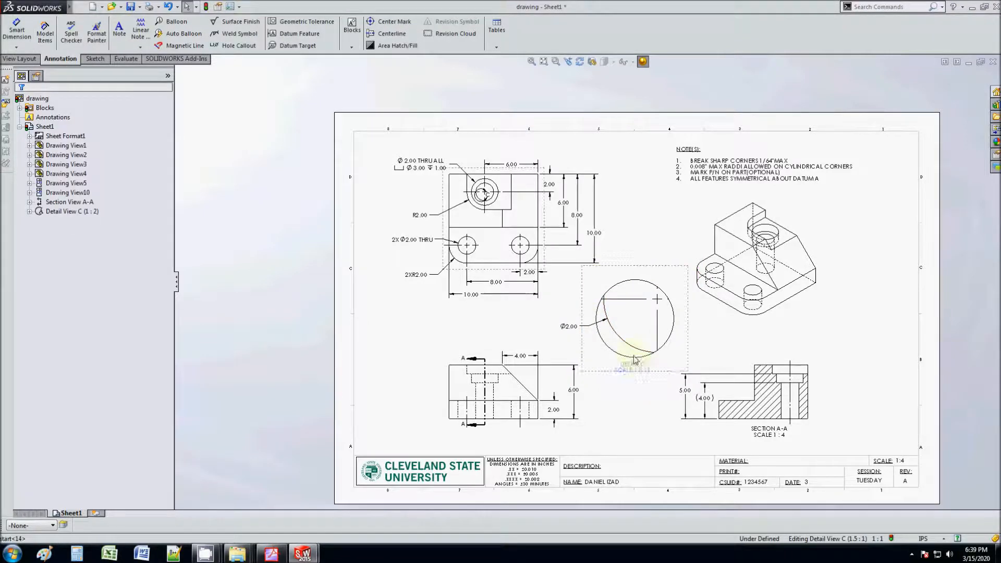
{"action": "left_click_drag", "start_coordinate": [640, 325], "coordinate": [640, 324]}
{"action": "left_click", "coordinate": [637, 379]}
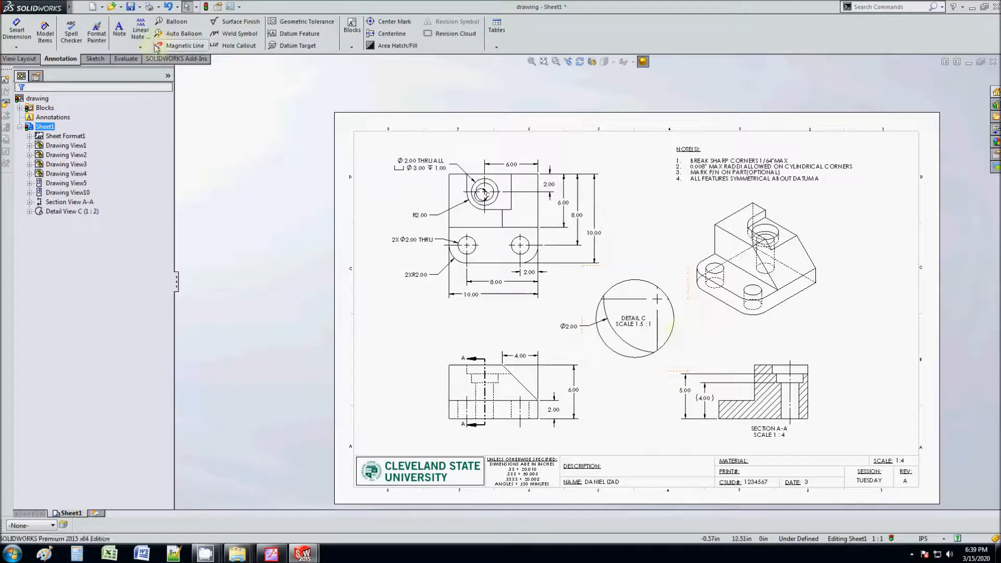
Create an auxiliary view from the front view's slanted edge and place it above the sheet.
{"action": "left_click", "coordinate": [20, 58]}
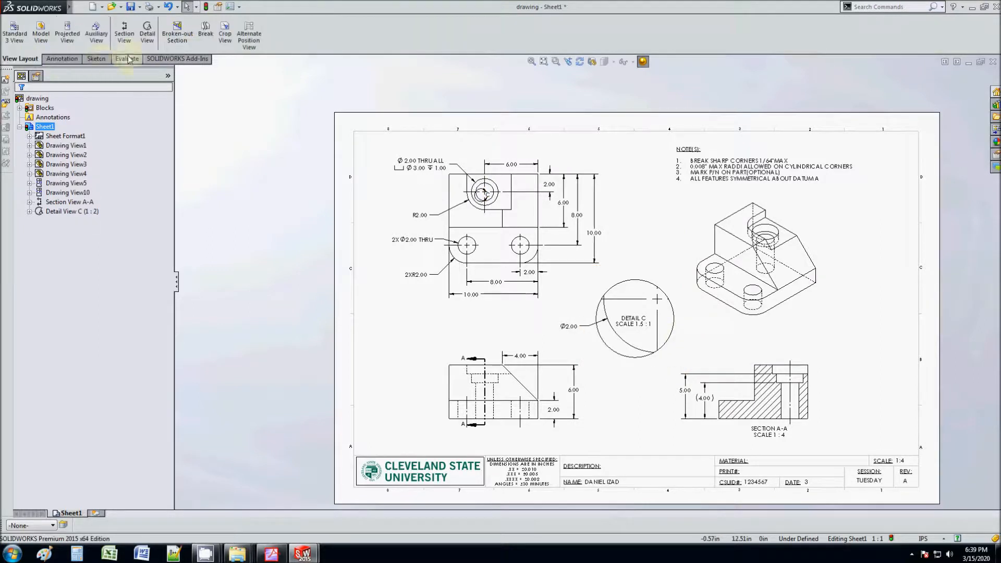
{"action": "left_click", "coordinate": [96, 31]}
{"action": "left_click", "coordinate": [521, 384]}
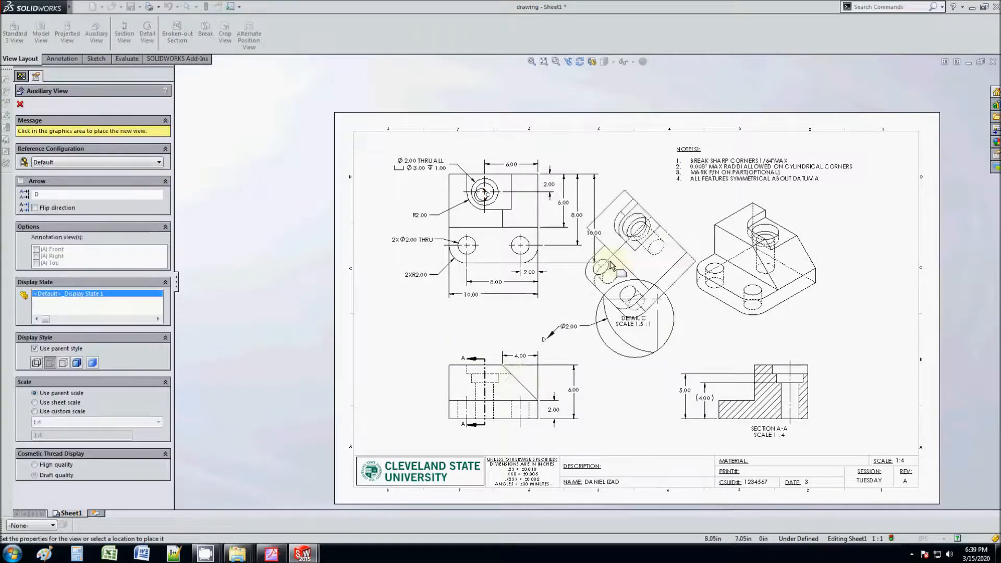
{"action": "left_click", "coordinate": [855, 75]}
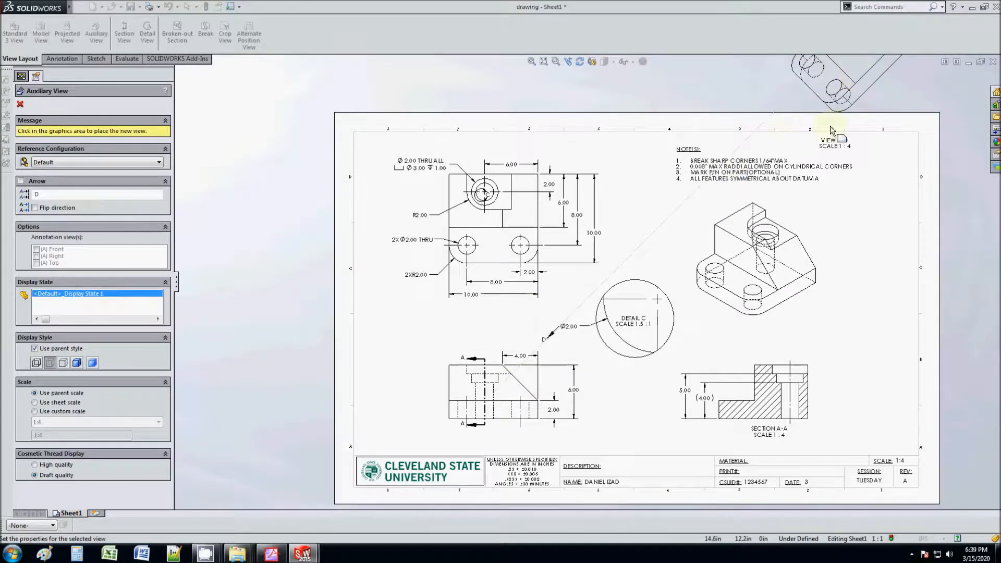
{"action": "scroll", "coordinate": [666, 161], "scroll_direction": "up", "scroll_amount": 5}
{"action": "scroll", "coordinate": [687, 193], "scroll_direction": "down", "scroll_amount": 7}
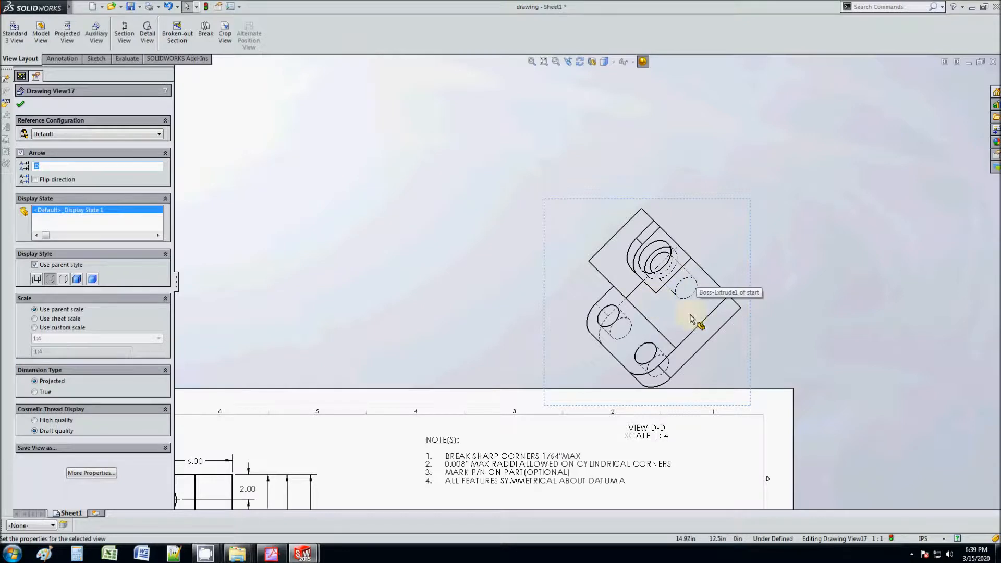
Delete the auxiliary view placed above the sheet.
{"action": "scroll", "coordinate": [719, 341], "scroll_direction": "down", "scroll_amount": 1}
{"action": "key", "text": "Delete"}
{"action": "key", "text": "Return"}
{"action": "scroll", "coordinate": [509, 414], "scroll_direction": "up", "scroll_amount": 8}
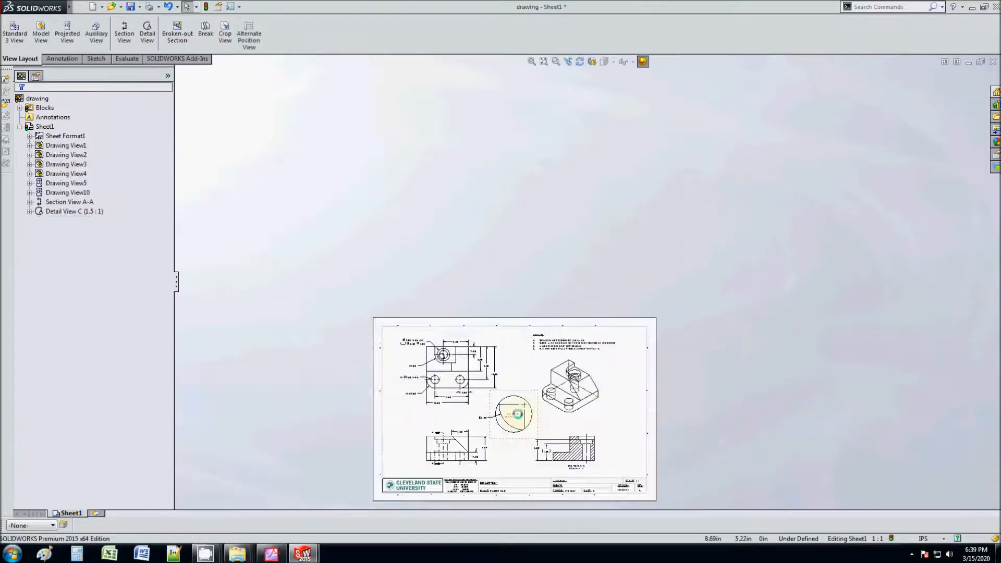
{"action": "scroll", "coordinate": [625, 268], "scroll_direction": "down", "scroll_amount": 5}
{"action": "left_click", "coordinate": [684, 347]}
{"action": "key", "text": "Delete"}
{"action": "scroll", "coordinate": [693, 186], "scroll_direction": "down", "scroll_amount": 4}
{"action": "scroll", "coordinate": [667, 239], "scroll_direction": "down", "scroll_amount": 2}
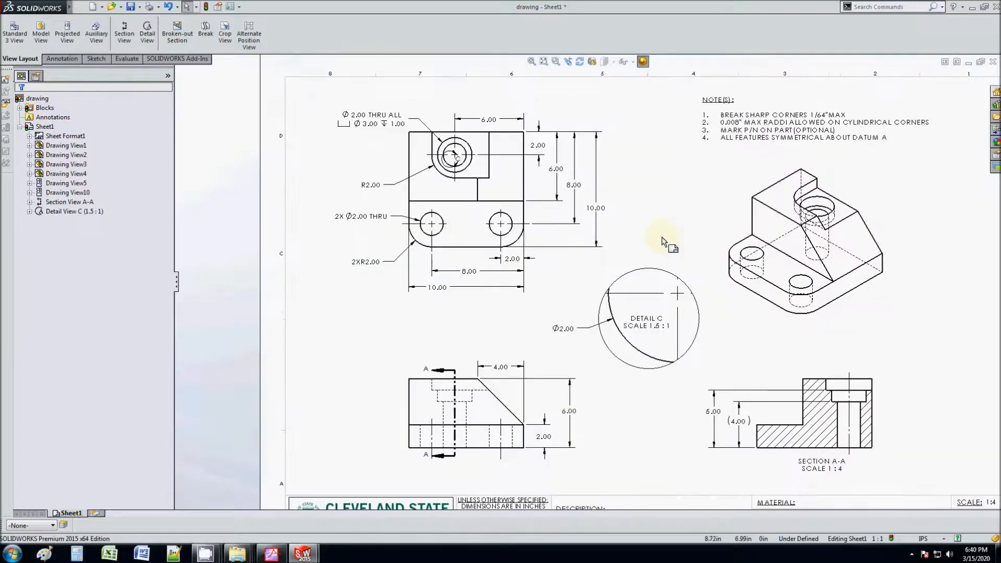
Break the front view with two vertical zig zag cut lines, using a 0.5 in gap.
{"action": "scroll", "coordinate": [684, 245], "scroll_direction": "up", "scroll_amount": 1}
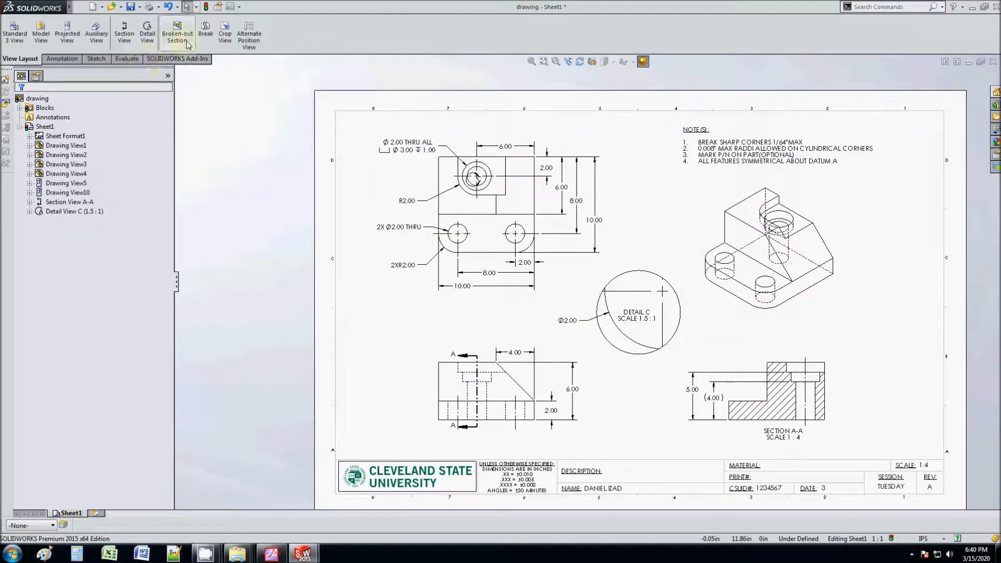
{"action": "left_click", "coordinate": [205, 30]}
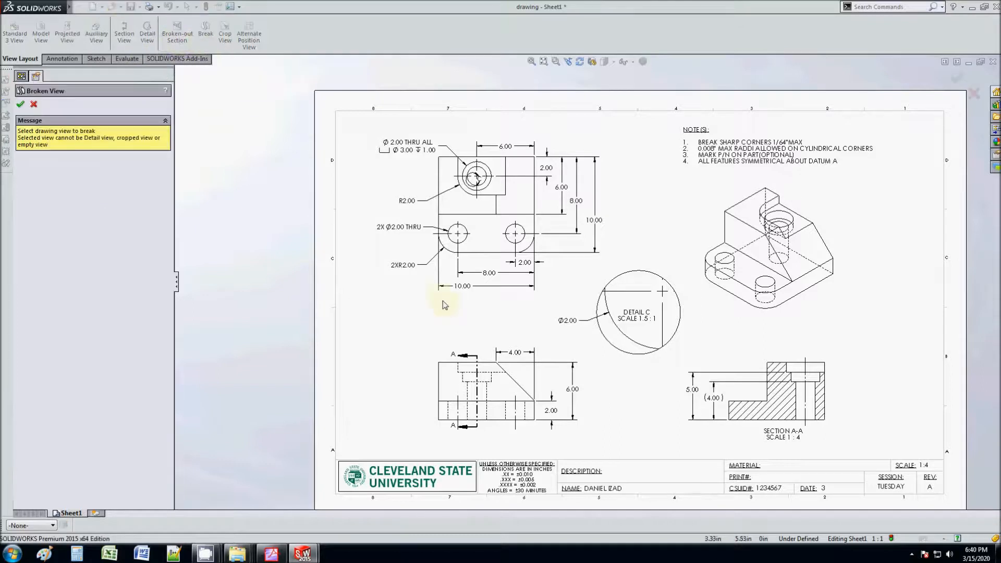
{"action": "left_click", "coordinate": [452, 386]}
{"action": "left_click", "coordinate": [456, 390]}
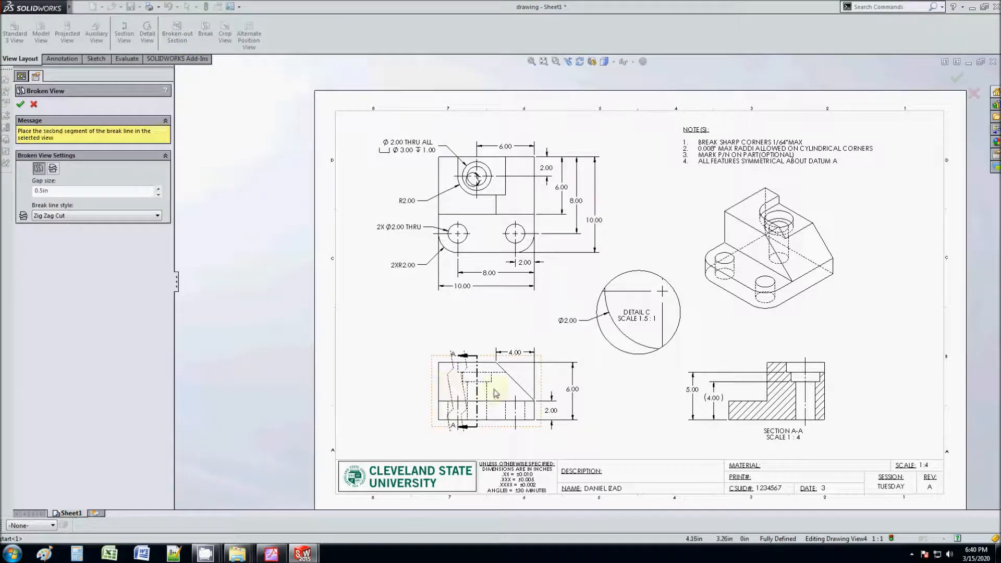
{"action": "left_click", "coordinate": [526, 393]}
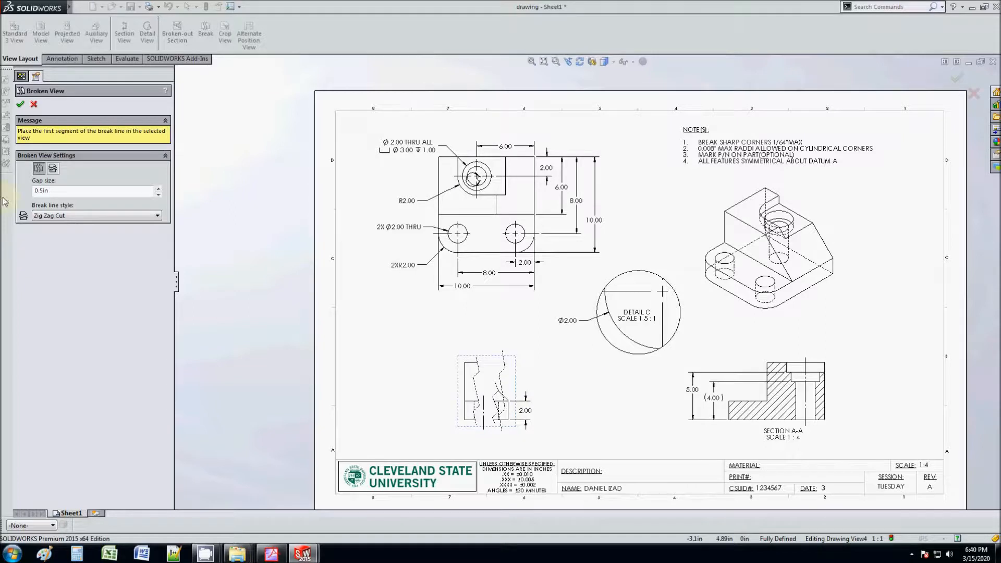
{"action": "left_click", "coordinate": [20, 104]}
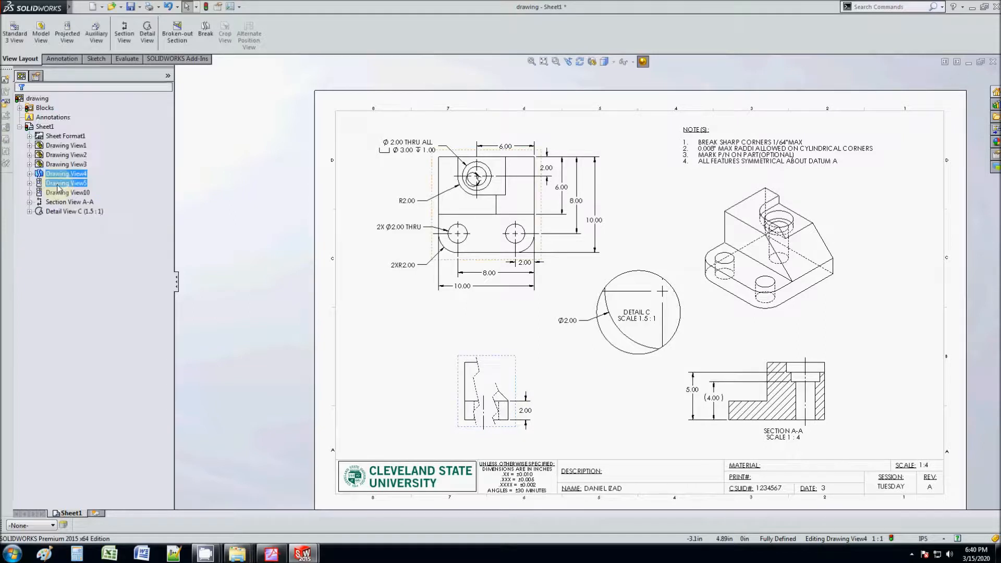
Dimension the broken front view's overall width and position the dimension above the view.
{"action": "left_click", "coordinate": [62, 58]}
{"action": "left_click", "coordinate": [17, 29]}
{"action": "left_click", "coordinate": [471, 379]}
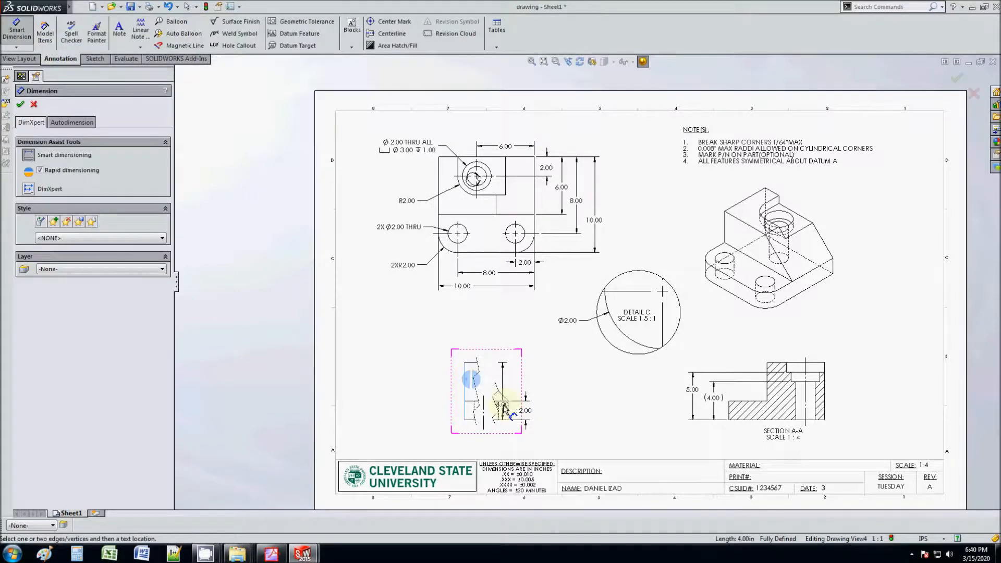
{"action": "left_click", "coordinate": [508, 410]}
{"action": "left_click", "coordinate": [487, 332]}
{"action": "scroll", "coordinate": [500, 351], "scroll_direction": "down", "scroll_amount": 3}
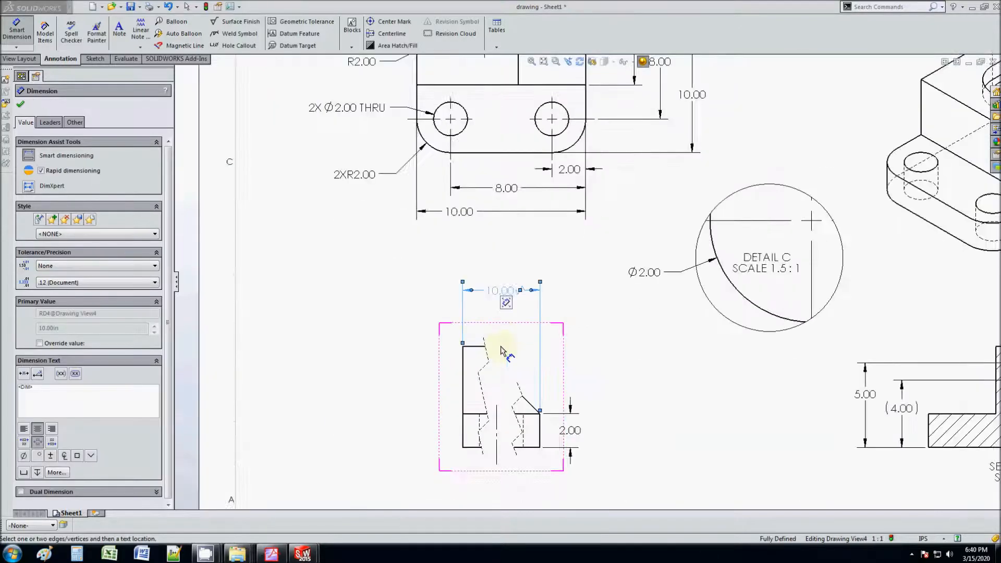
{"action": "scroll", "coordinate": [500, 350], "scroll_direction": "down", "scroll_amount": 4}
{"action": "key", "text": "Escape"}
{"action": "left_click_drag", "start_coordinate": [534, 230], "coordinate": [507, 229]}
{"action": "left_click", "coordinate": [575, 258]}
{"action": "scroll", "coordinate": [607, 339], "scroll_direction": "up", "scroll_amount": 4}
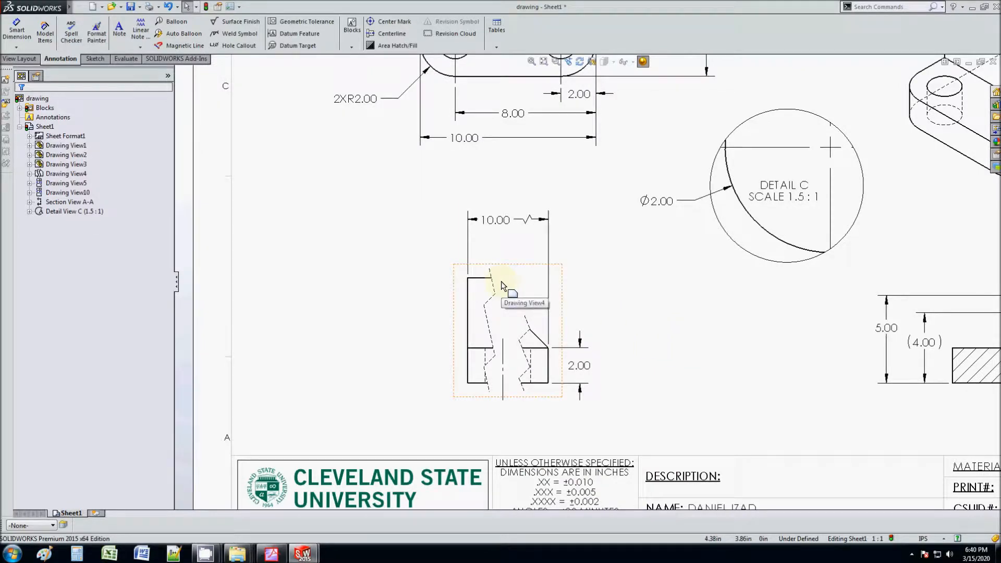
{"action": "scroll", "coordinate": [573, 282], "scroll_direction": "up", "scroll_amount": 2}
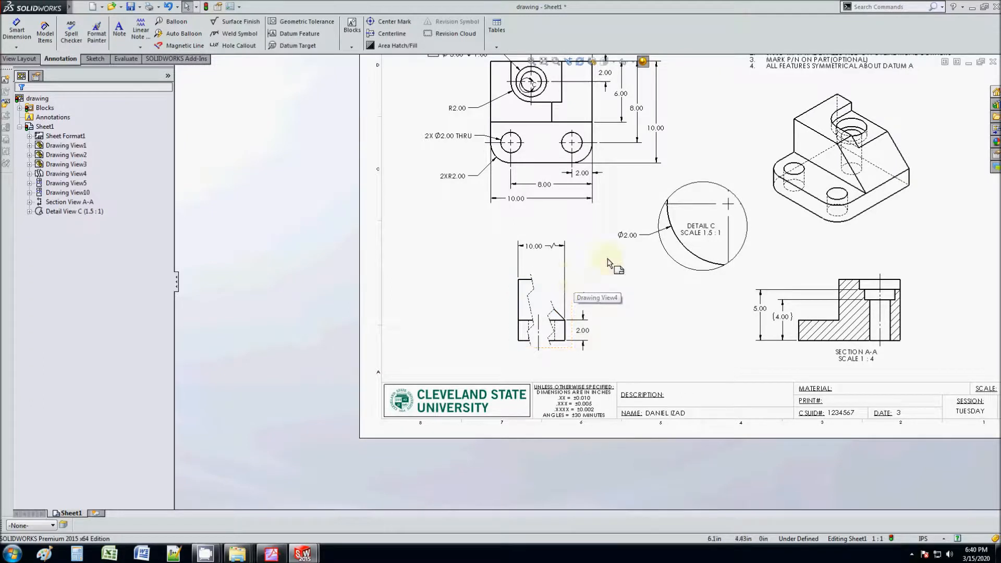
Add horizontal ordinate dimensions below the top view from its leftmost edge to the hole centres and the opposite edge.
{"action": "key", "text": "f"}
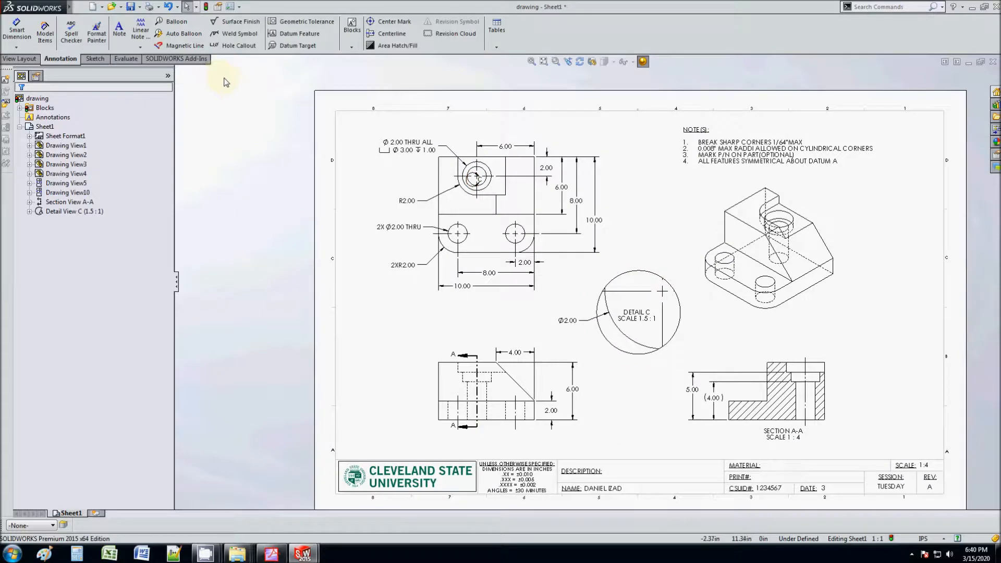
{"action": "left_click", "coordinate": [16, 47]}
{"action": "left_click", "coordinate": [35, 99]}
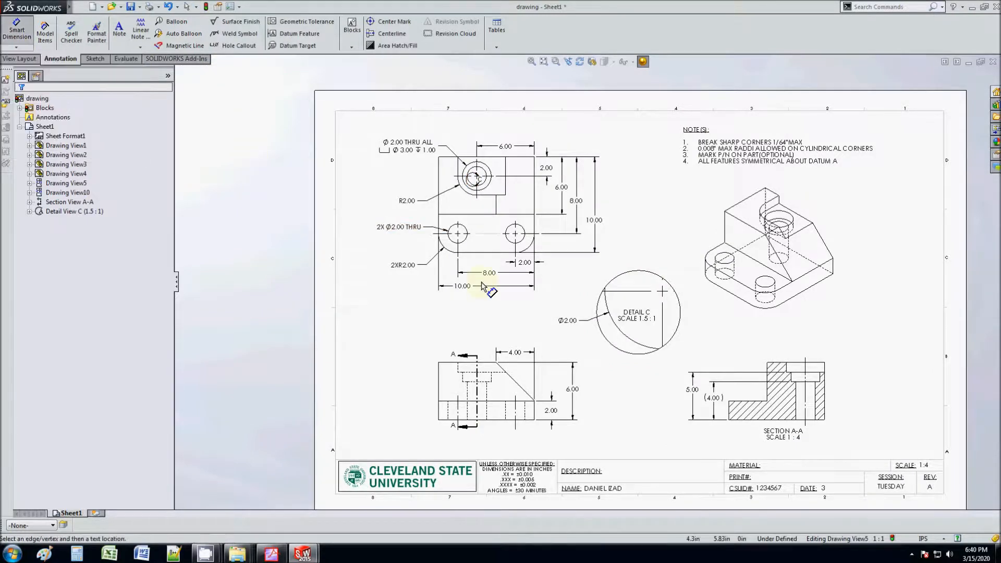
{"action": "scroll", "coordinate": [469, 205], "scroll_direction": "up", "scroll_amount": 3}
{"action": "left_click", "coordinate": [453, 376]}
{"action": "left_click", "coordinate": [484, 225]}
{"action": "left_click", "coordinate": [575, 220]}
{"action": "left_click", "coordinate": [516, 156]}
{"action": "left_click", "coordinate": [605, 183]}
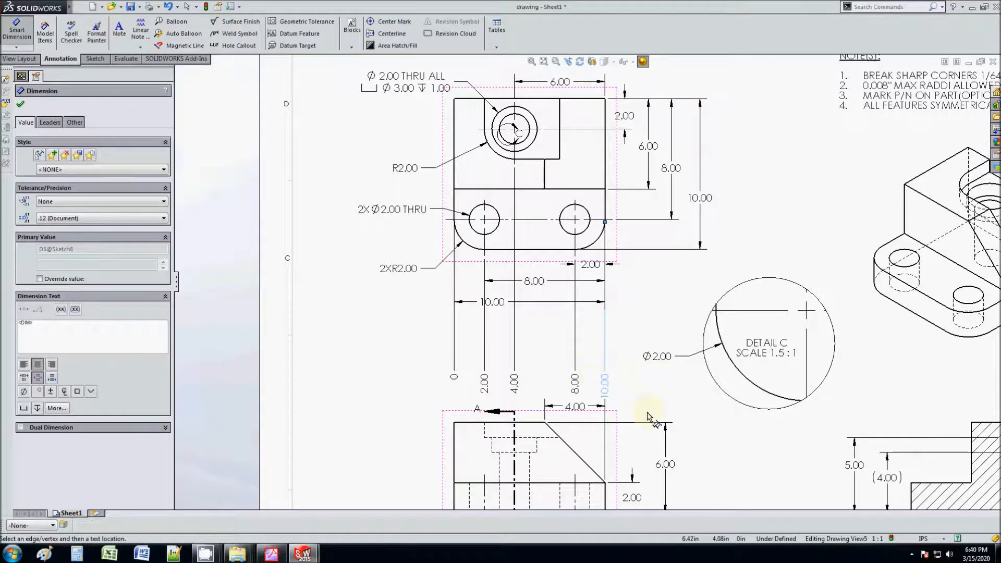
{"action": "key", "text": "Escape"}
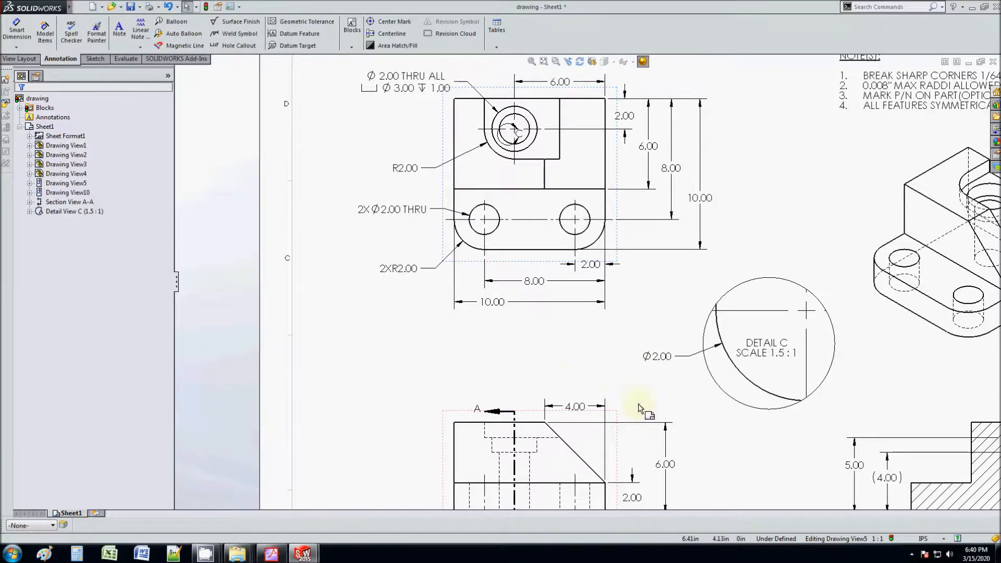
{"action": "scroll", "coordinate": [641, 403], "scroll_direction": "up", "scroll_amount": 3}
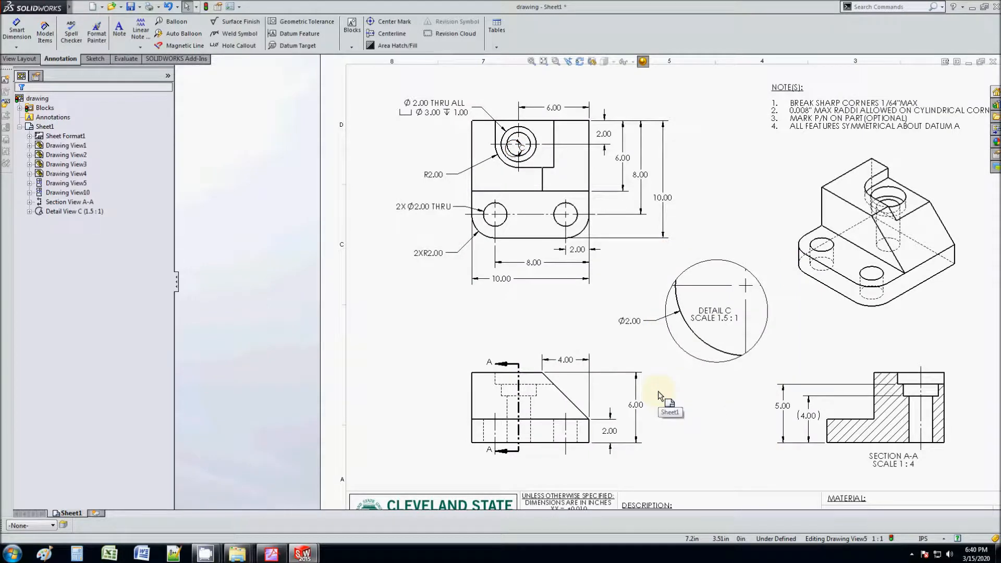
{"action": "scroll", "coordinate": [662, 385], "scroll_direction": "down", "scroll_amount": 2}
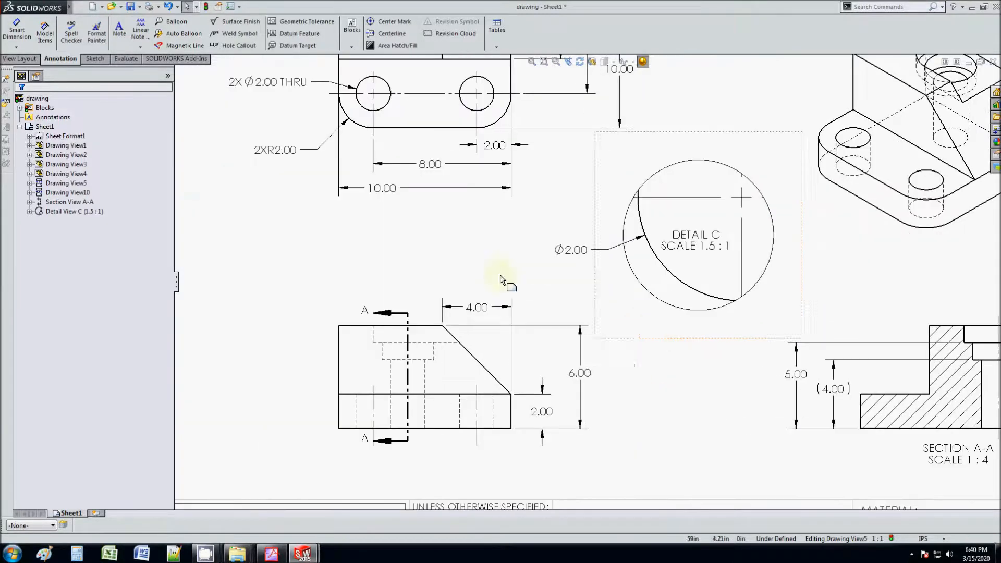
{"action": "left_click", "coordinate": [16, 47]}
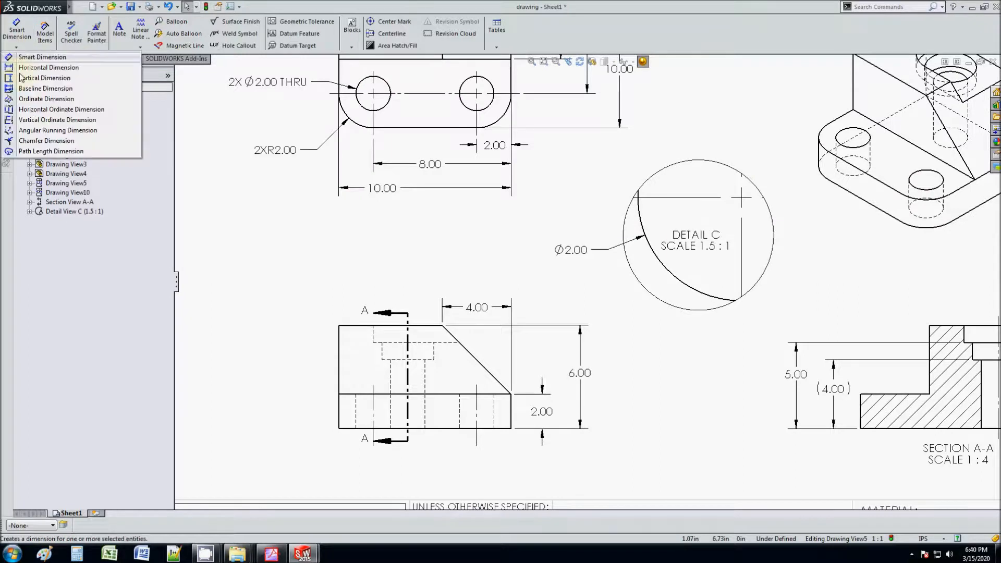
{"action": "left_click", "coordinate": [38, 140]}
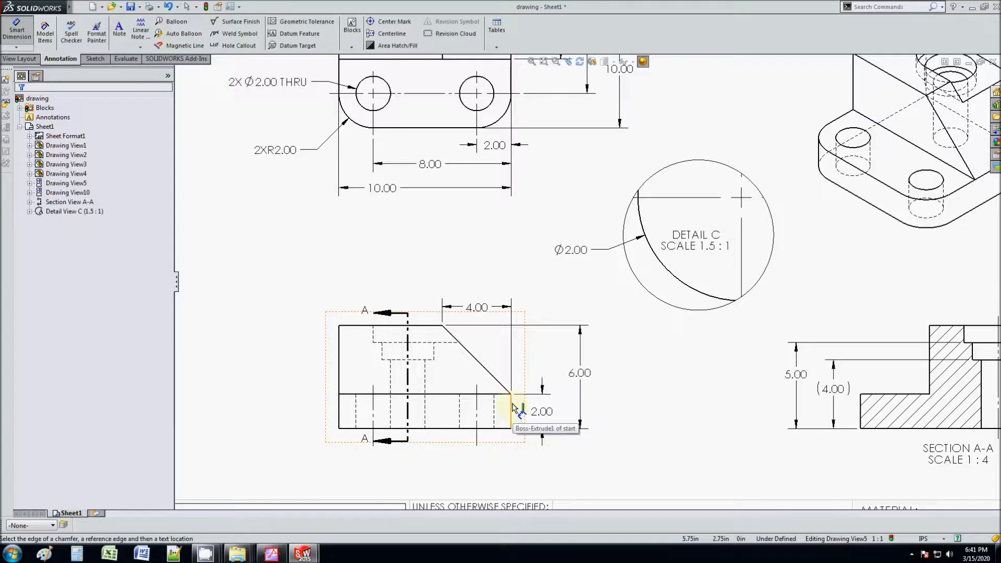
{"action": "left_click", "coordinate": [483, 361]}
{"action": "left_click", "coordinate": [511, 408]}
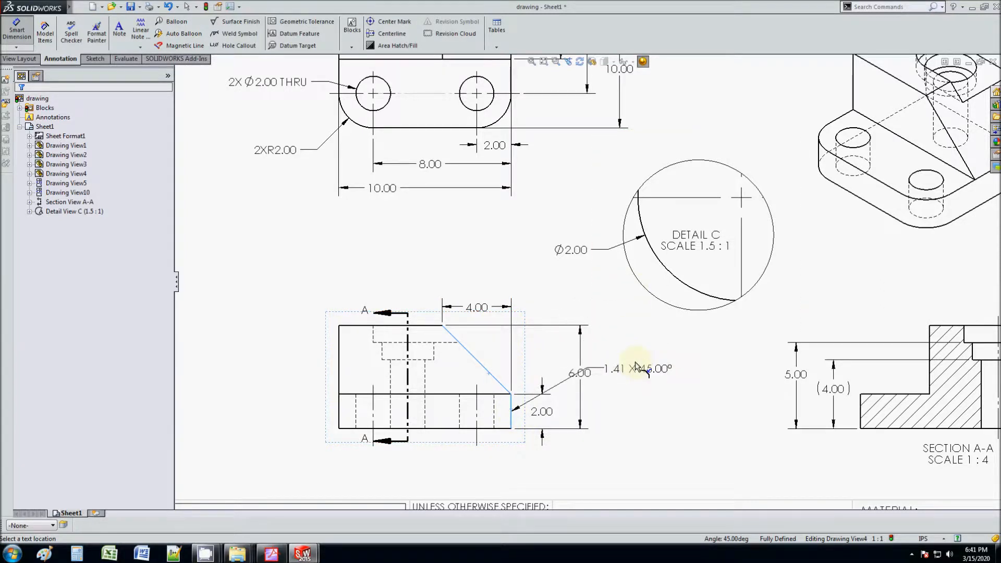
{"action": "key", "text": "Escape"}
Place a chamfer dimension on the front view's slanted edge relative to its top edge, and delete that dimension again.
{"action": "left_click", "coordinate": [16, 47]}
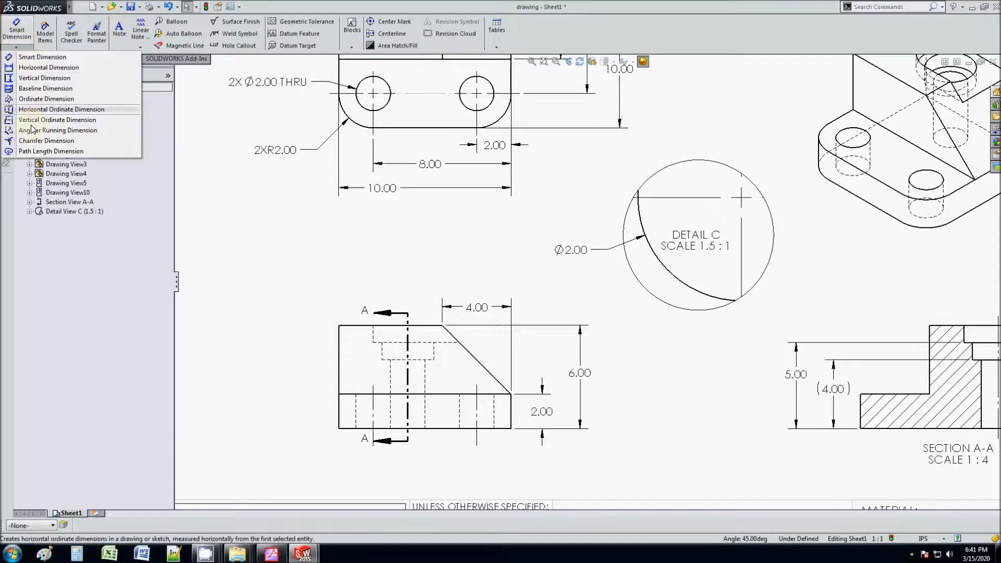
{"action": "left_click", "coordinate": [37, 140]}
{"action": "left_click", "coordinate": [471, 357]}
{"action": "left_click", "coordinate": [425, 325]}
{"action": "left_click", "coordinate": [597, 299]}
{"action": "key", "text": "Escape"}
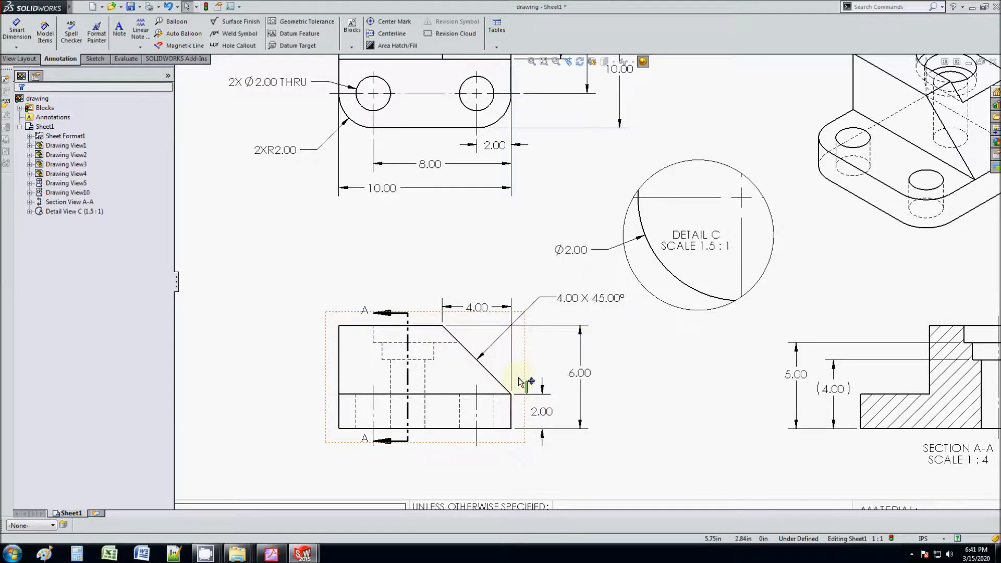
{"action": "left_click", "coordinate": [607, 306]}
{"action": "key", "text": "Delete"}
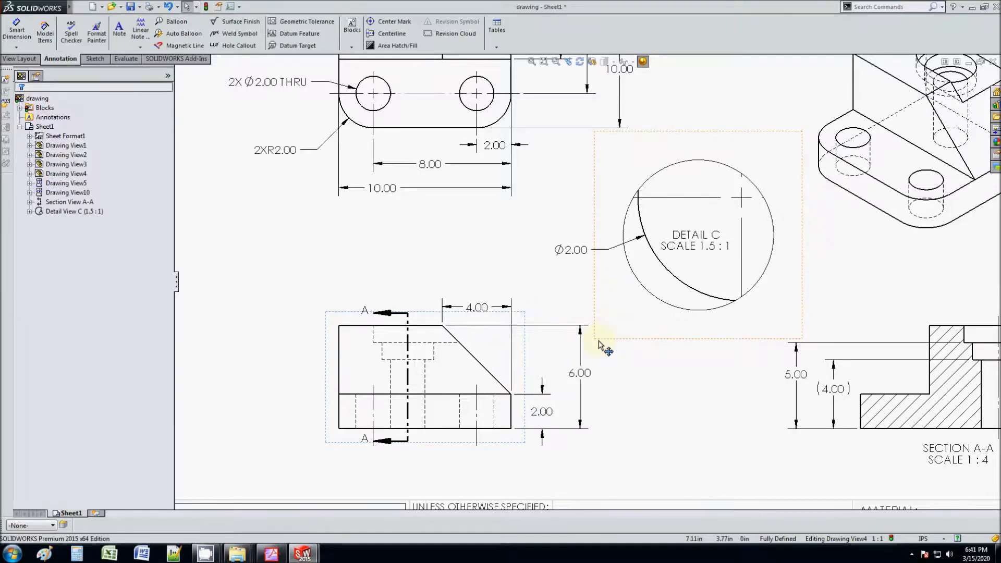
Save a copy of the drawing as an Adobe PDF in the files folder, keeping the name drawing.
{"action": "key", "text": "f"}
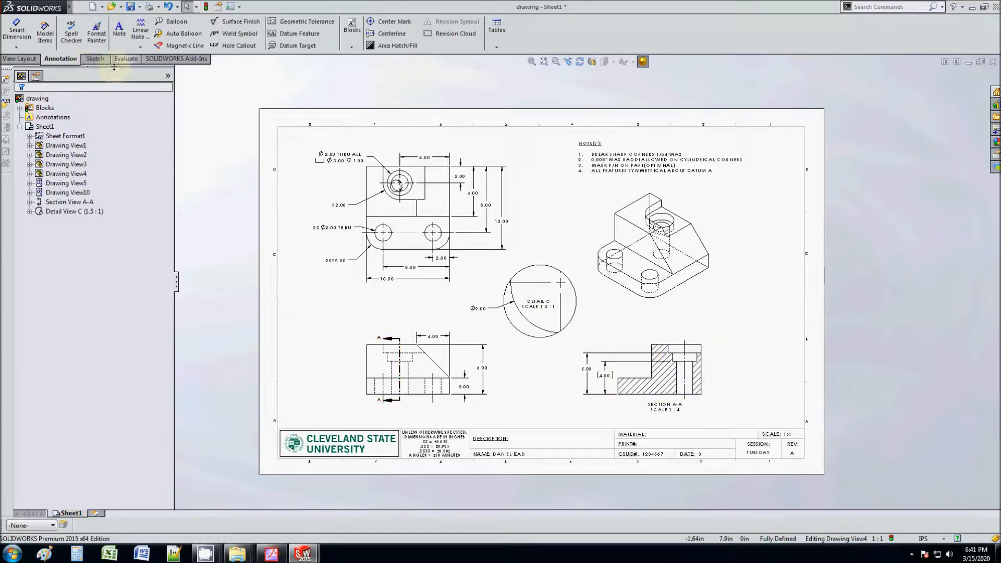
{"action": "left_click", "coordinate": [81, 7]}
{"action": "left_click", "coordinate": [97, 67]}
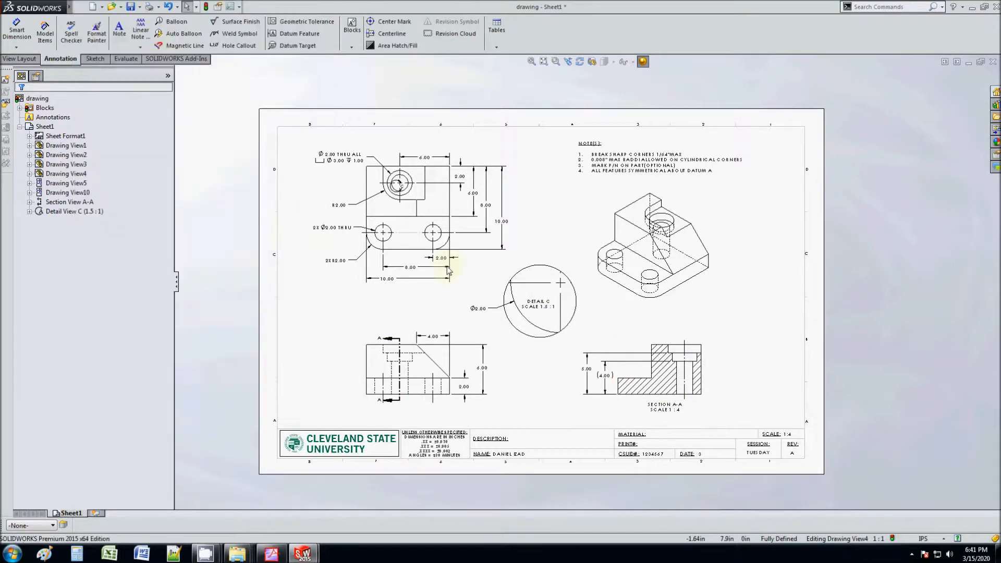
{"action": "left_click", "coordinate": [446, 360]}
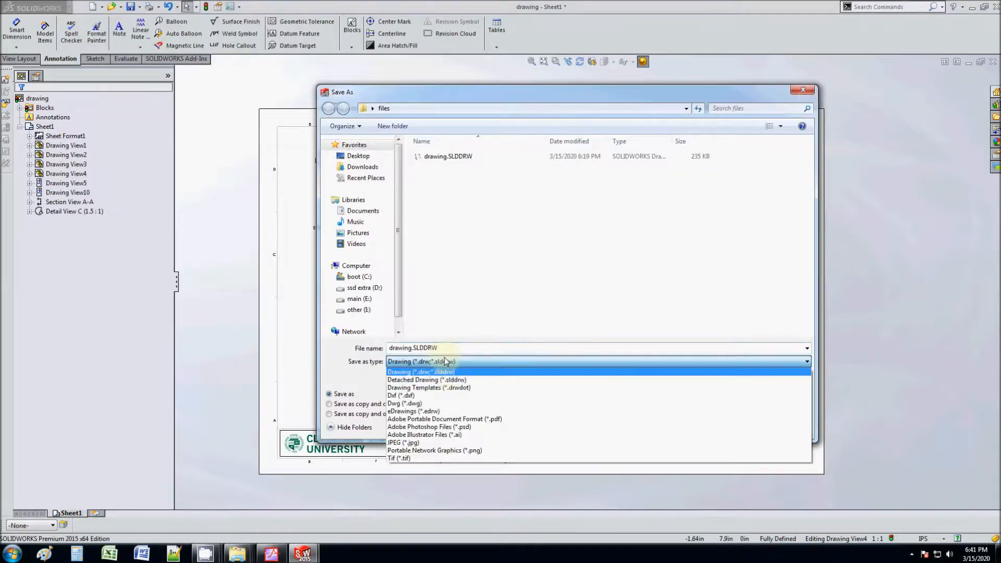
{"action": "left_click", "coordinate": [458, 418]}
{"action": "left_click", "coordinate": [729, 444]}
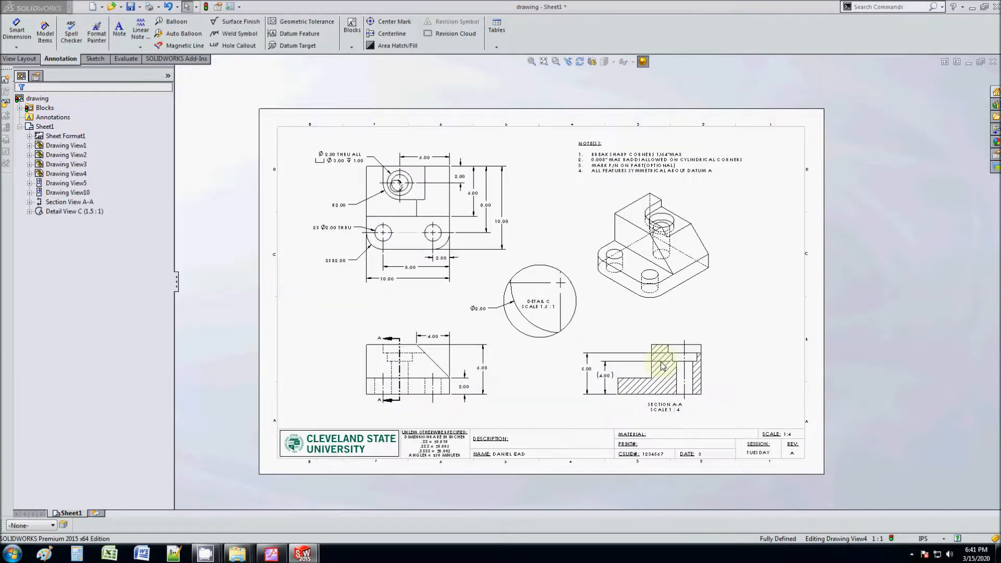
Open drawing.PDF from the desktop's files folder in Adobe Acrobat, collapse the bookmarks and inspect the whole exported sheet.
{"action": "left_click", "coordinate": [971, 6]}
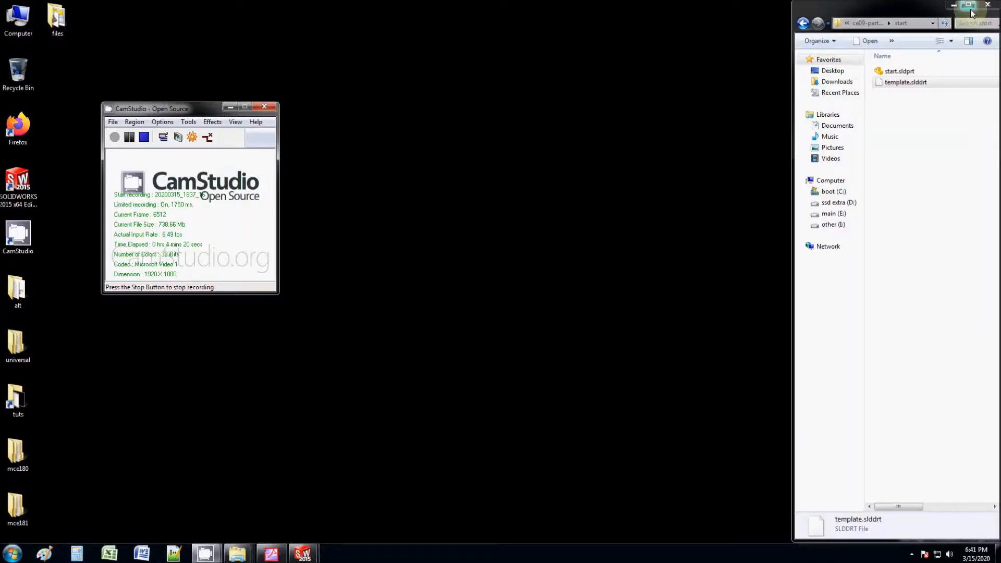
{"action": "double_click", "coordinate": [55, 18]}
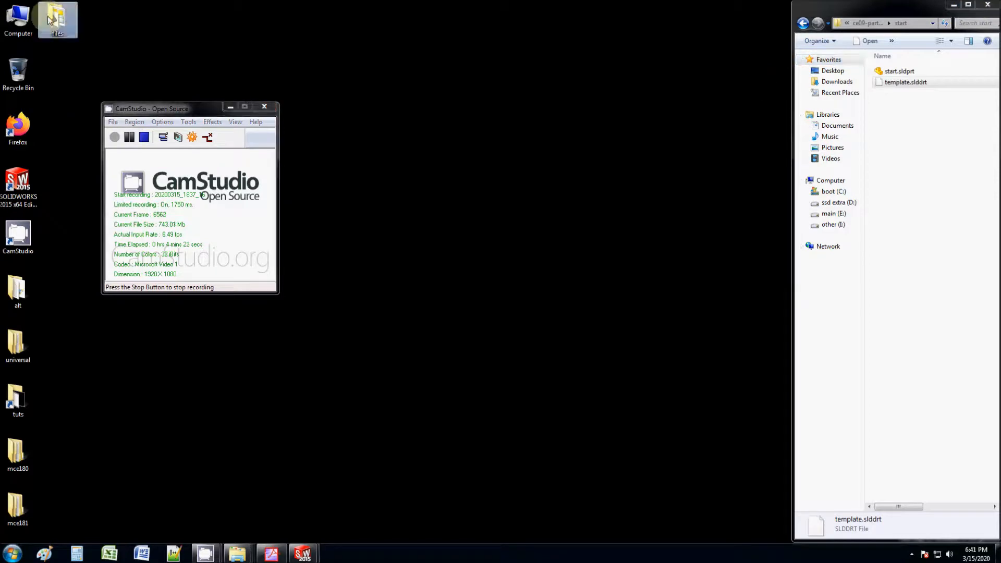
{"action": "double_click", "coordinate": [545, 185]}
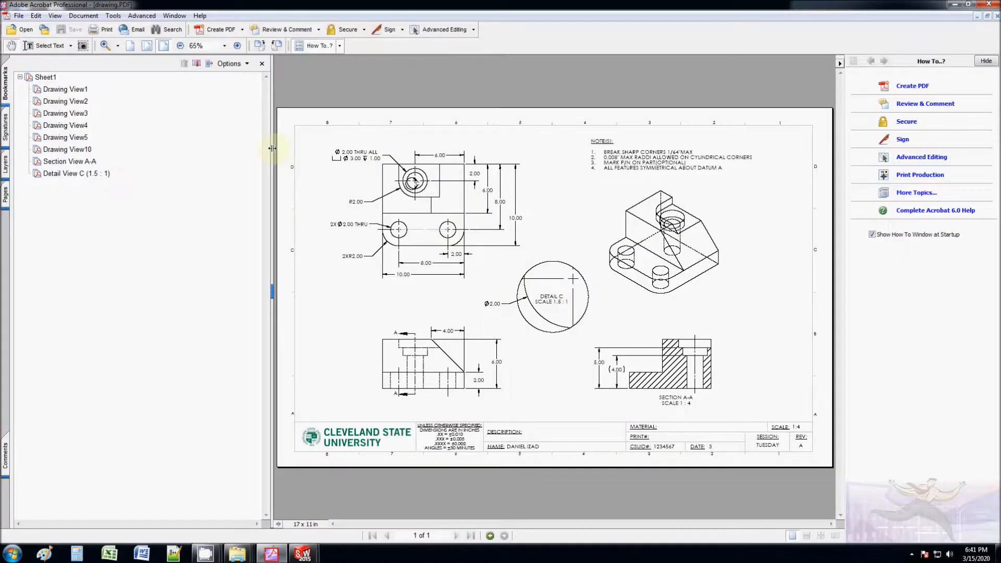
{"action": "left_click_drag", "start_coordinate": [272, 149], "coordinate": [12, 150]}
{"action": "scroll", "coordinate": [451, 344], "scroll_direction": "down", "scroll_amount": 2}
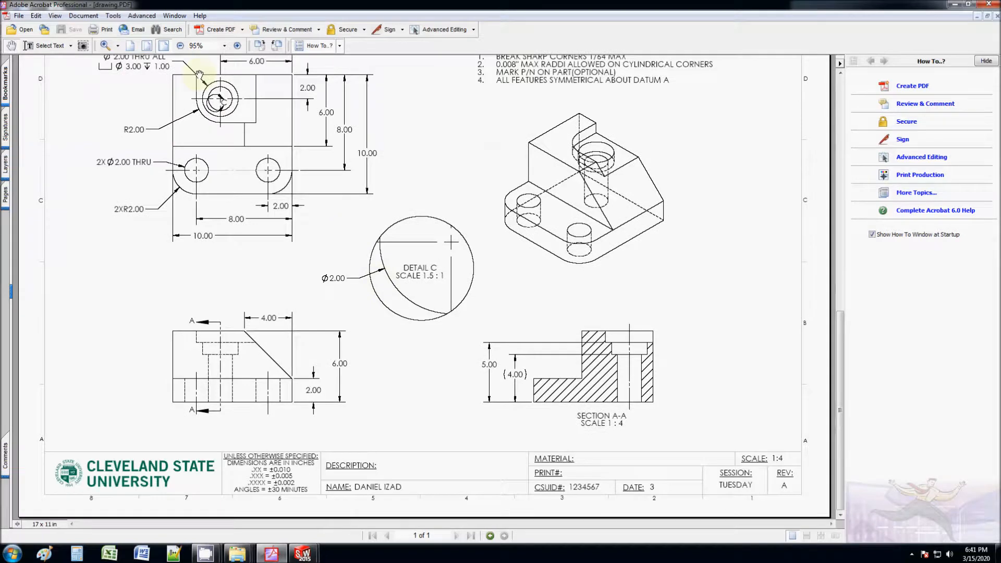
{"action": "left_click", "coordinate": [181, 46]}
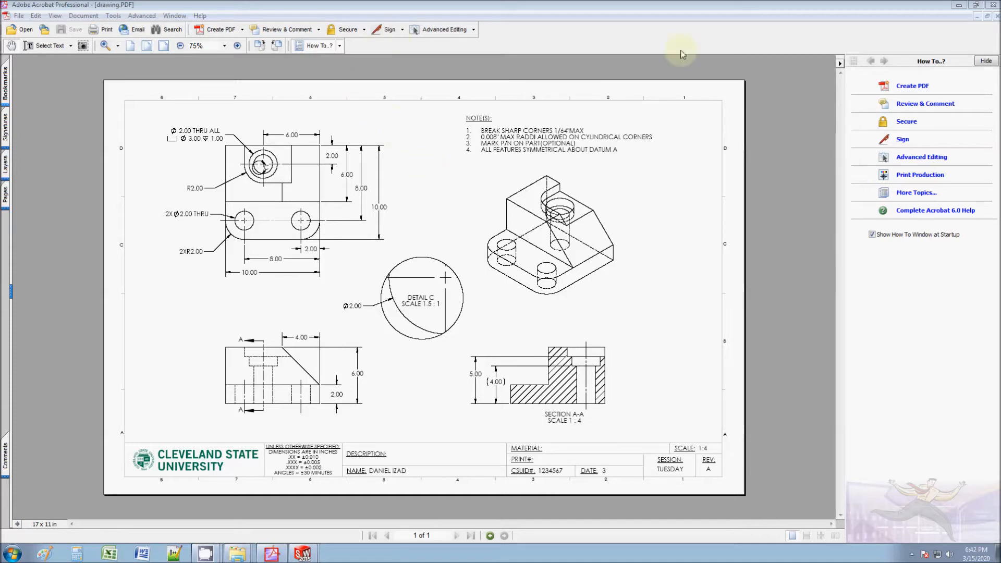
Close the PDF and switch back to the drawing sheet in SOLIDWORKS.
{"action": "left_click", "coordinate": [993, 4]}
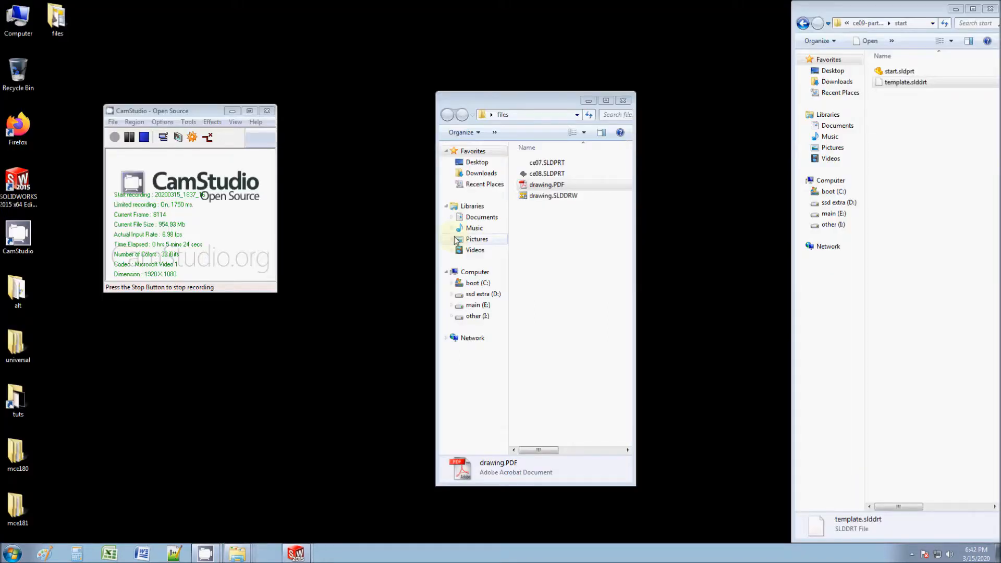
{"action": "mouse_move", "coordinate": [269, 548]}
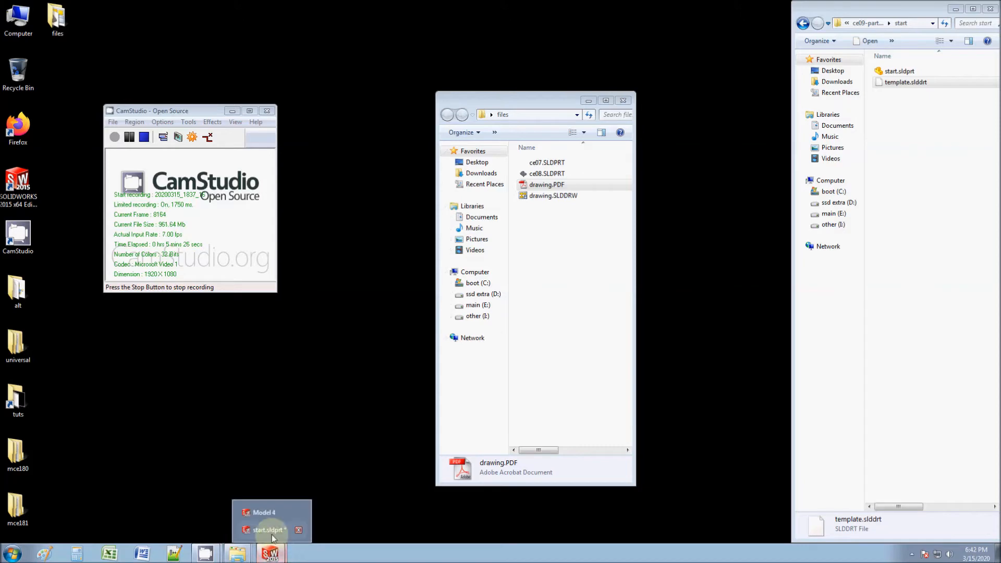
{"action": "left_click", "coordinate": [269, 530]}
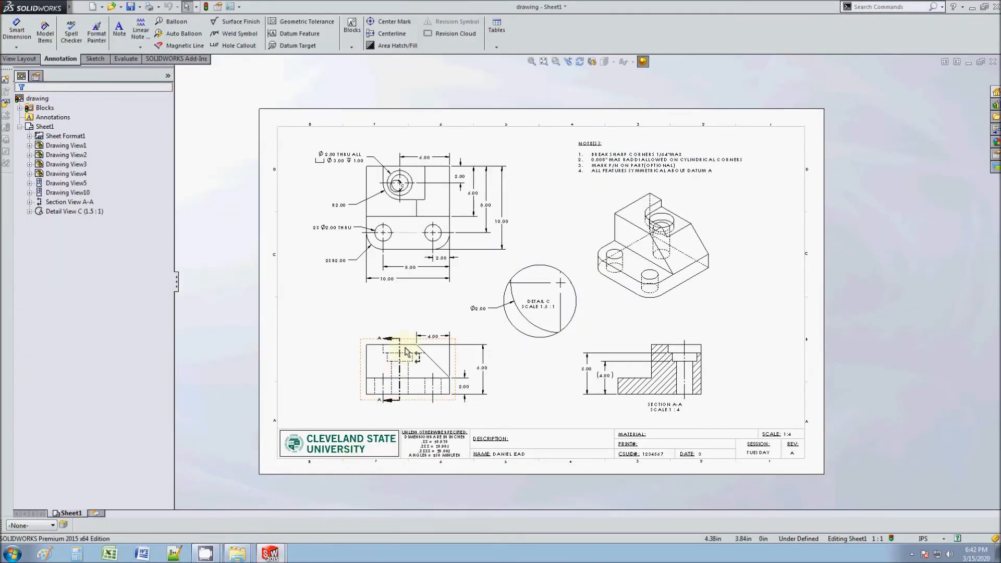
{"action": "scroll", "coordinate": [618, 285], "scroll_direction": "down", "scroll_amount": 1}
{"action": "middle_click_drag", "start_coordinate": [720, 321], "coordinate": [741, 314]}
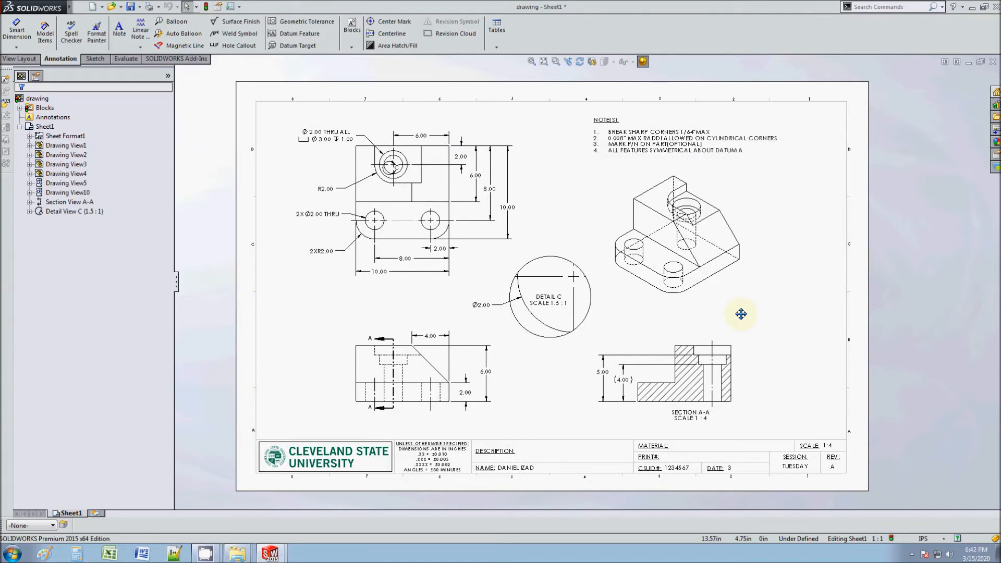